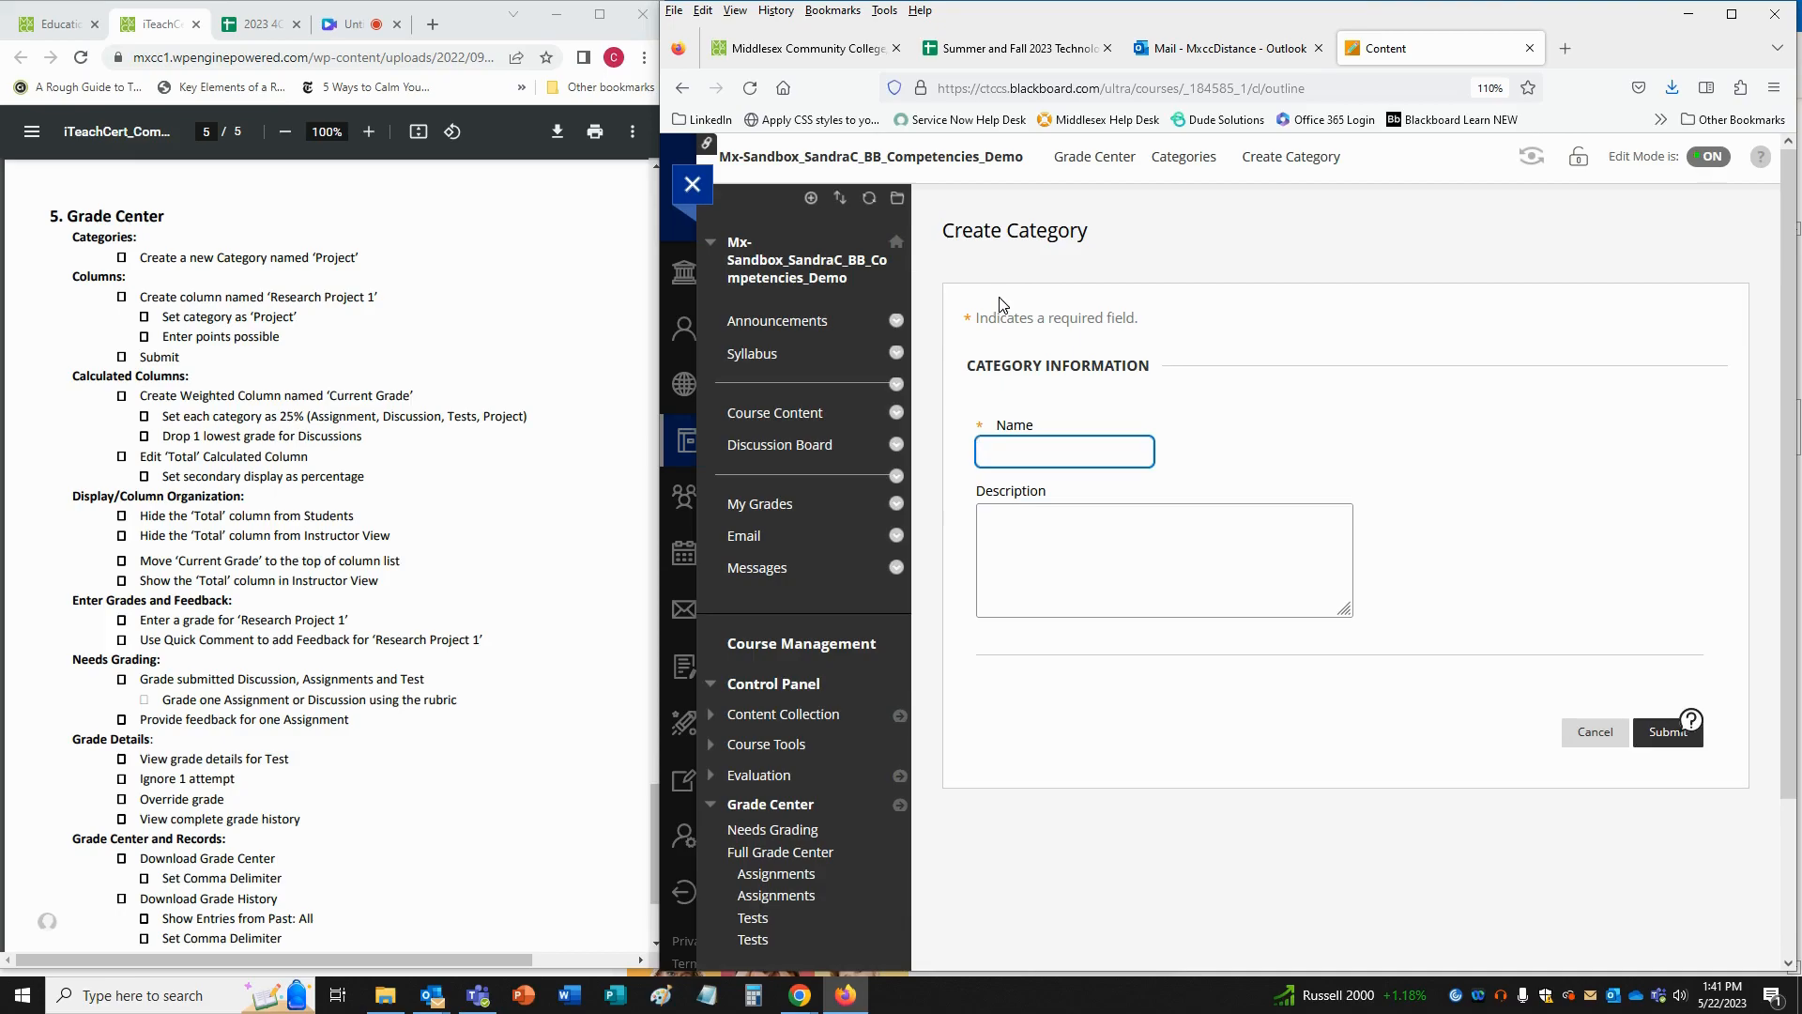
- Name the new grade category Project and submit it
text(P)
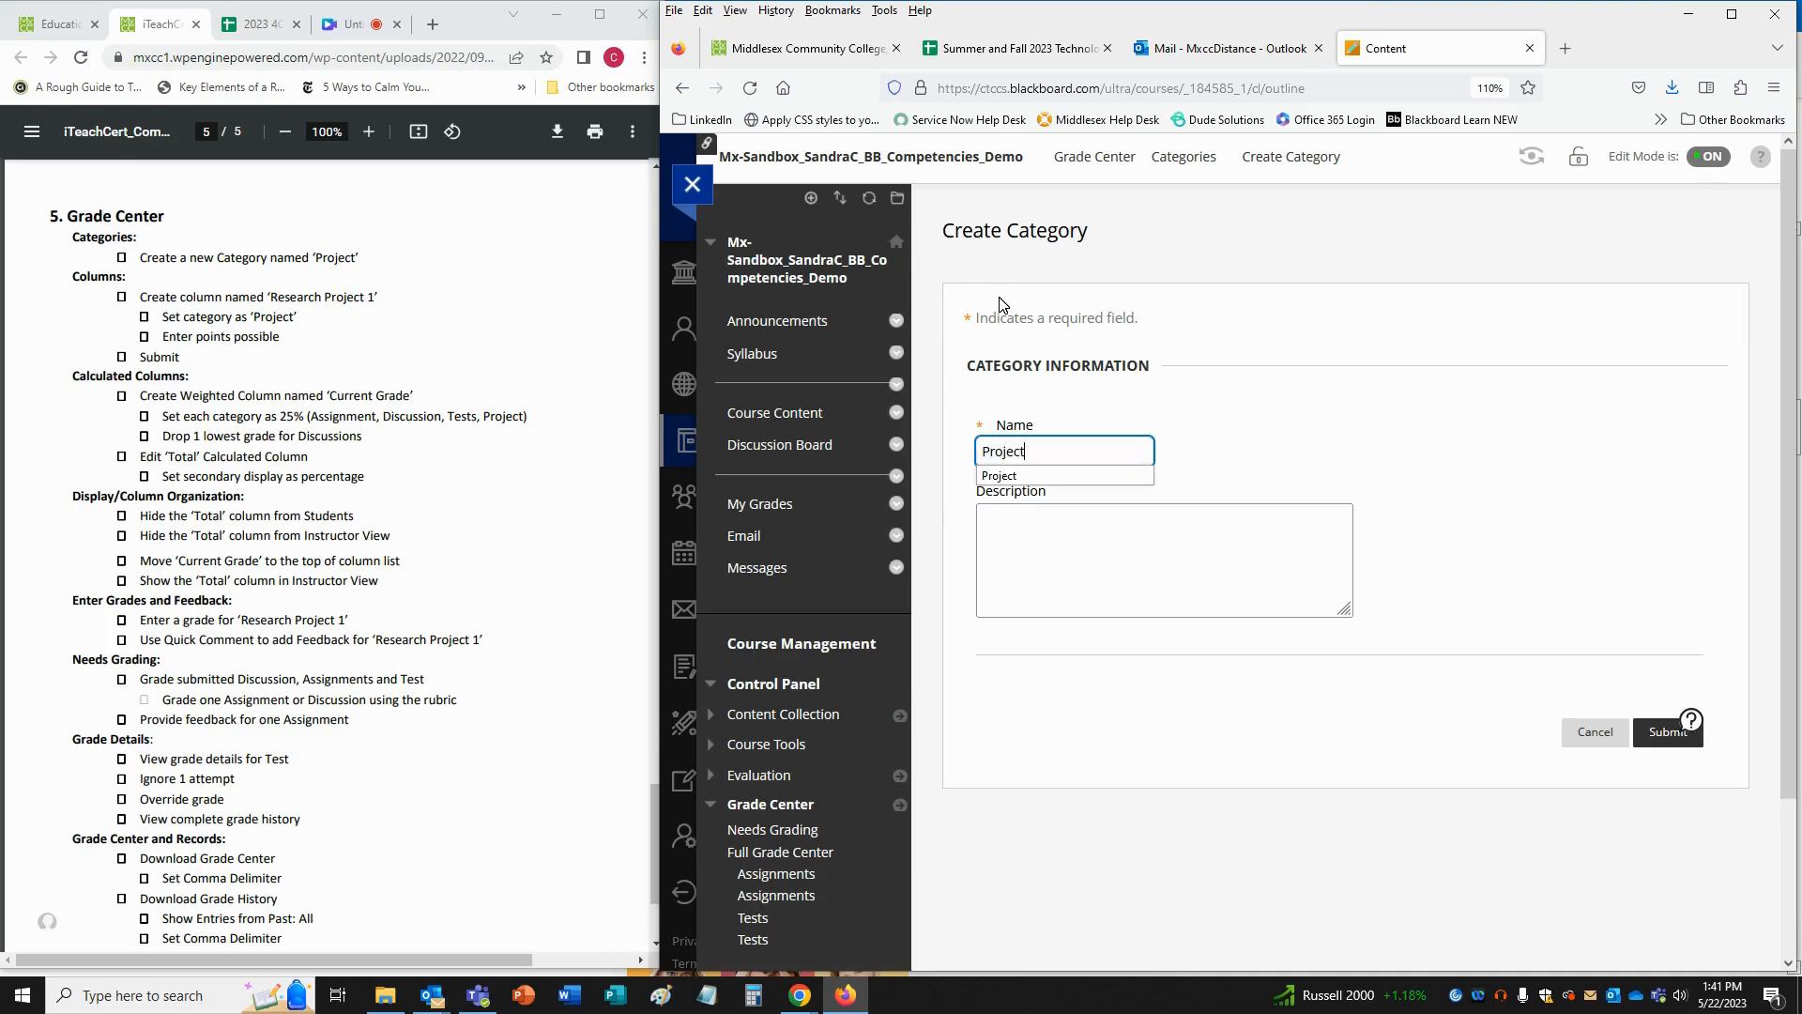
text(roject)
click(1009, 476)
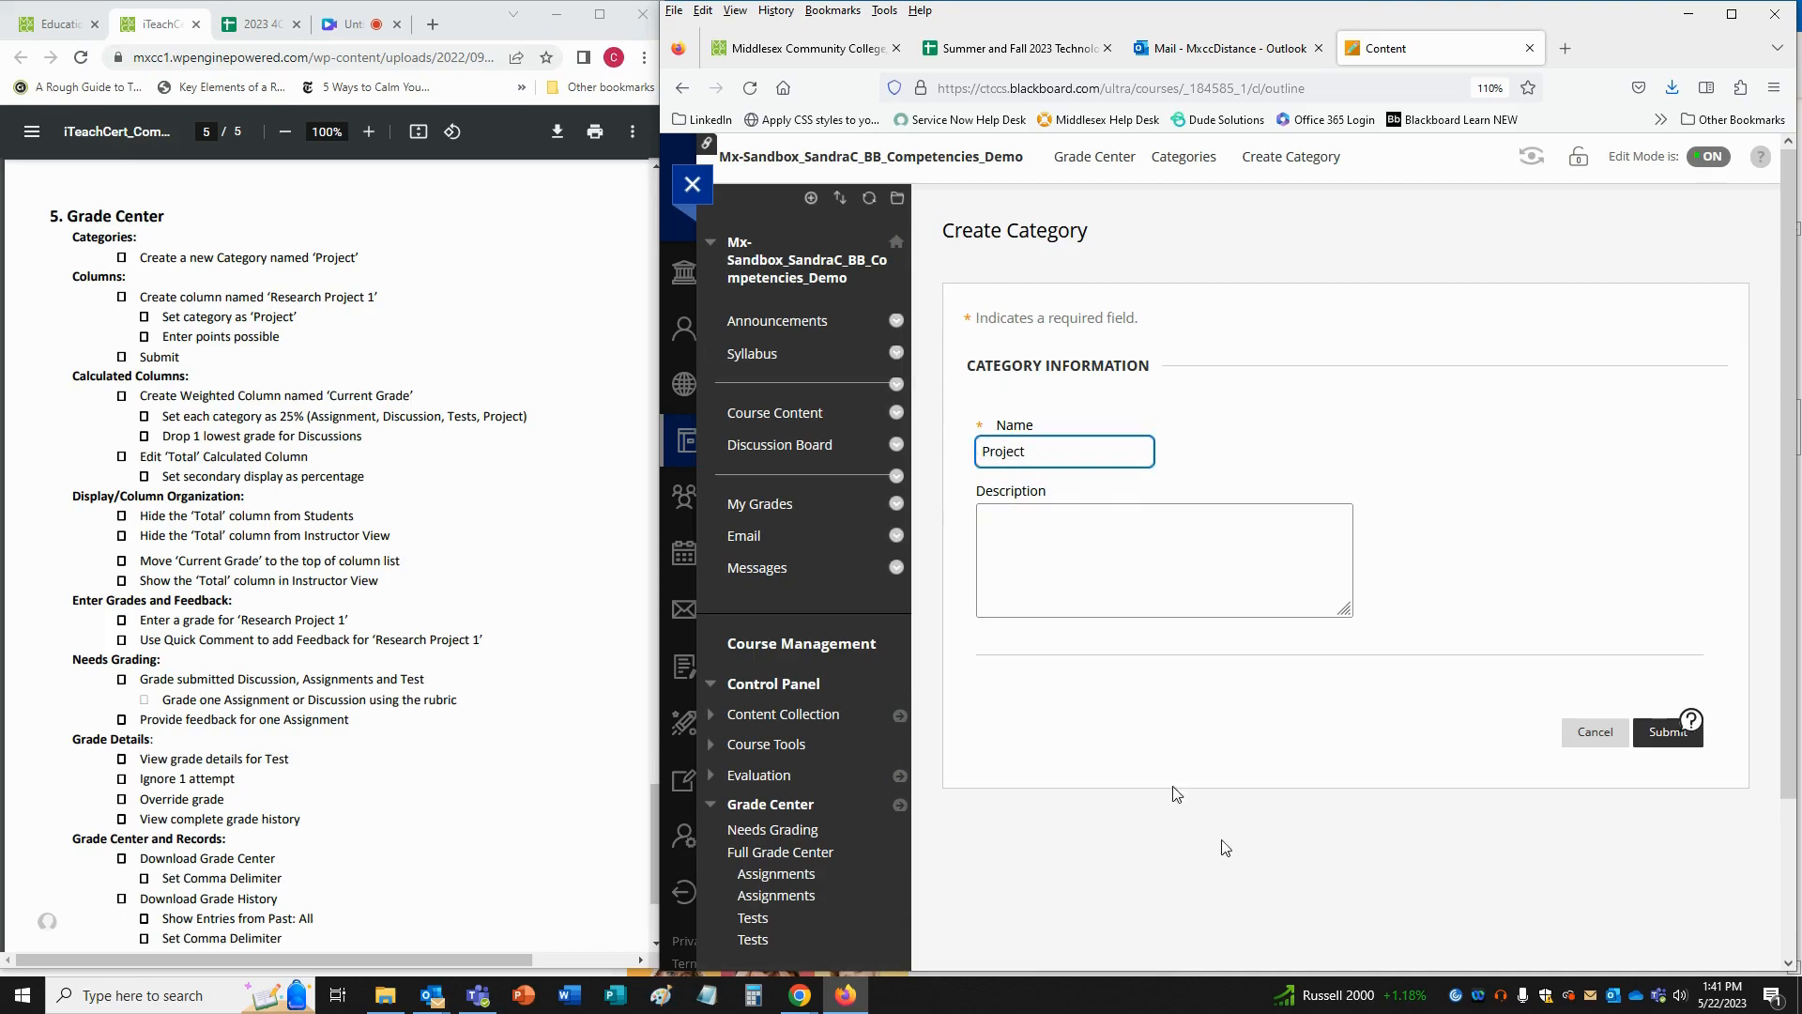
click(1668, 731)
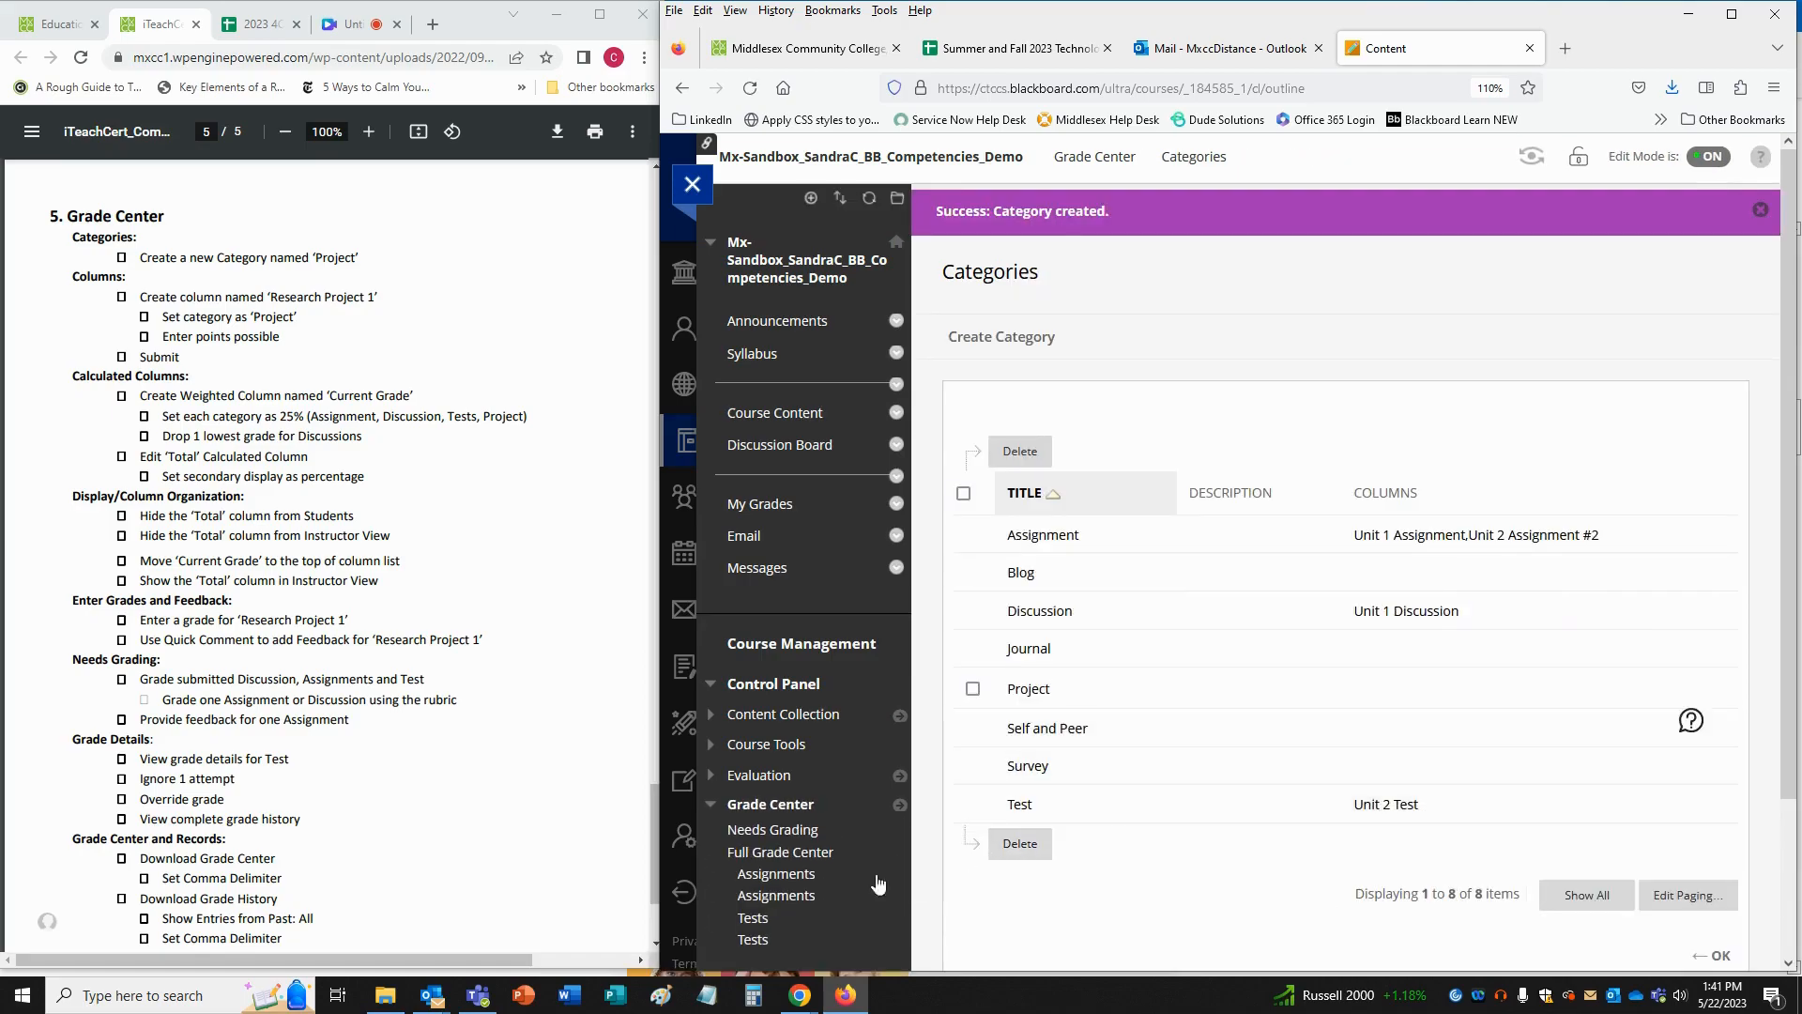
- Start a new grade column in the Full Grade Center and name it Research Project 1
click(751, 851)
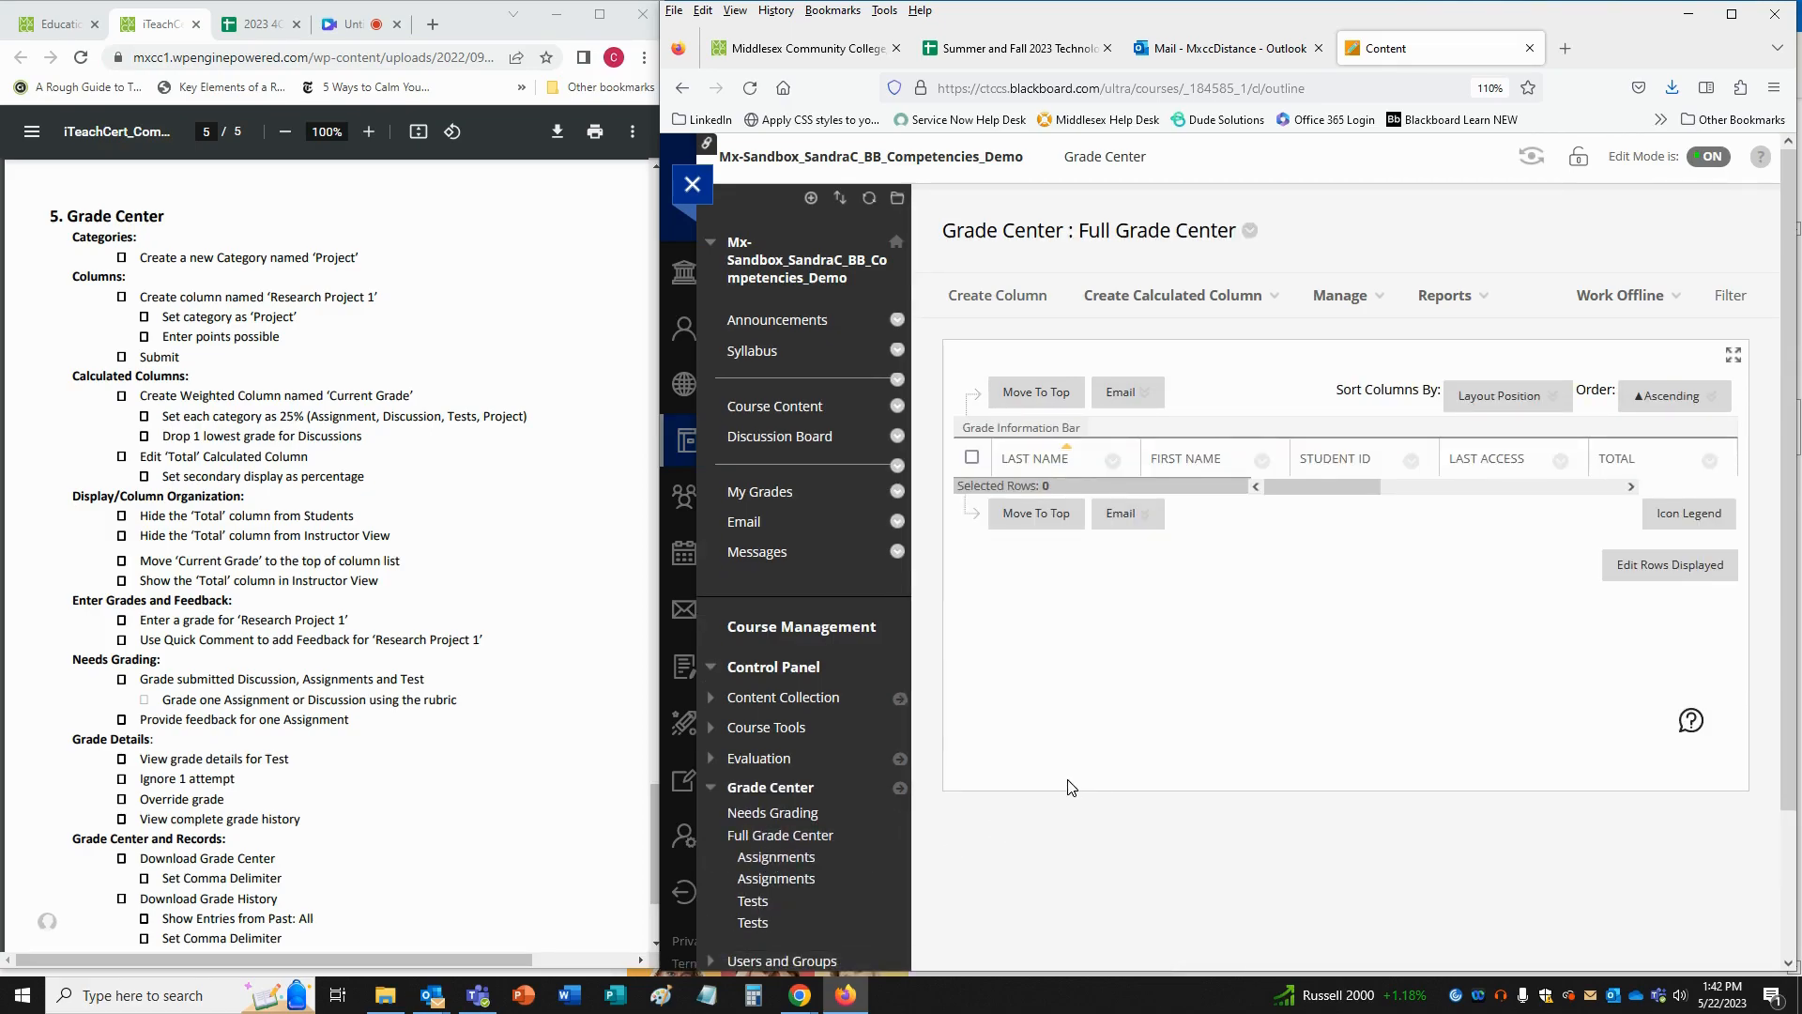
click(1014, 296)
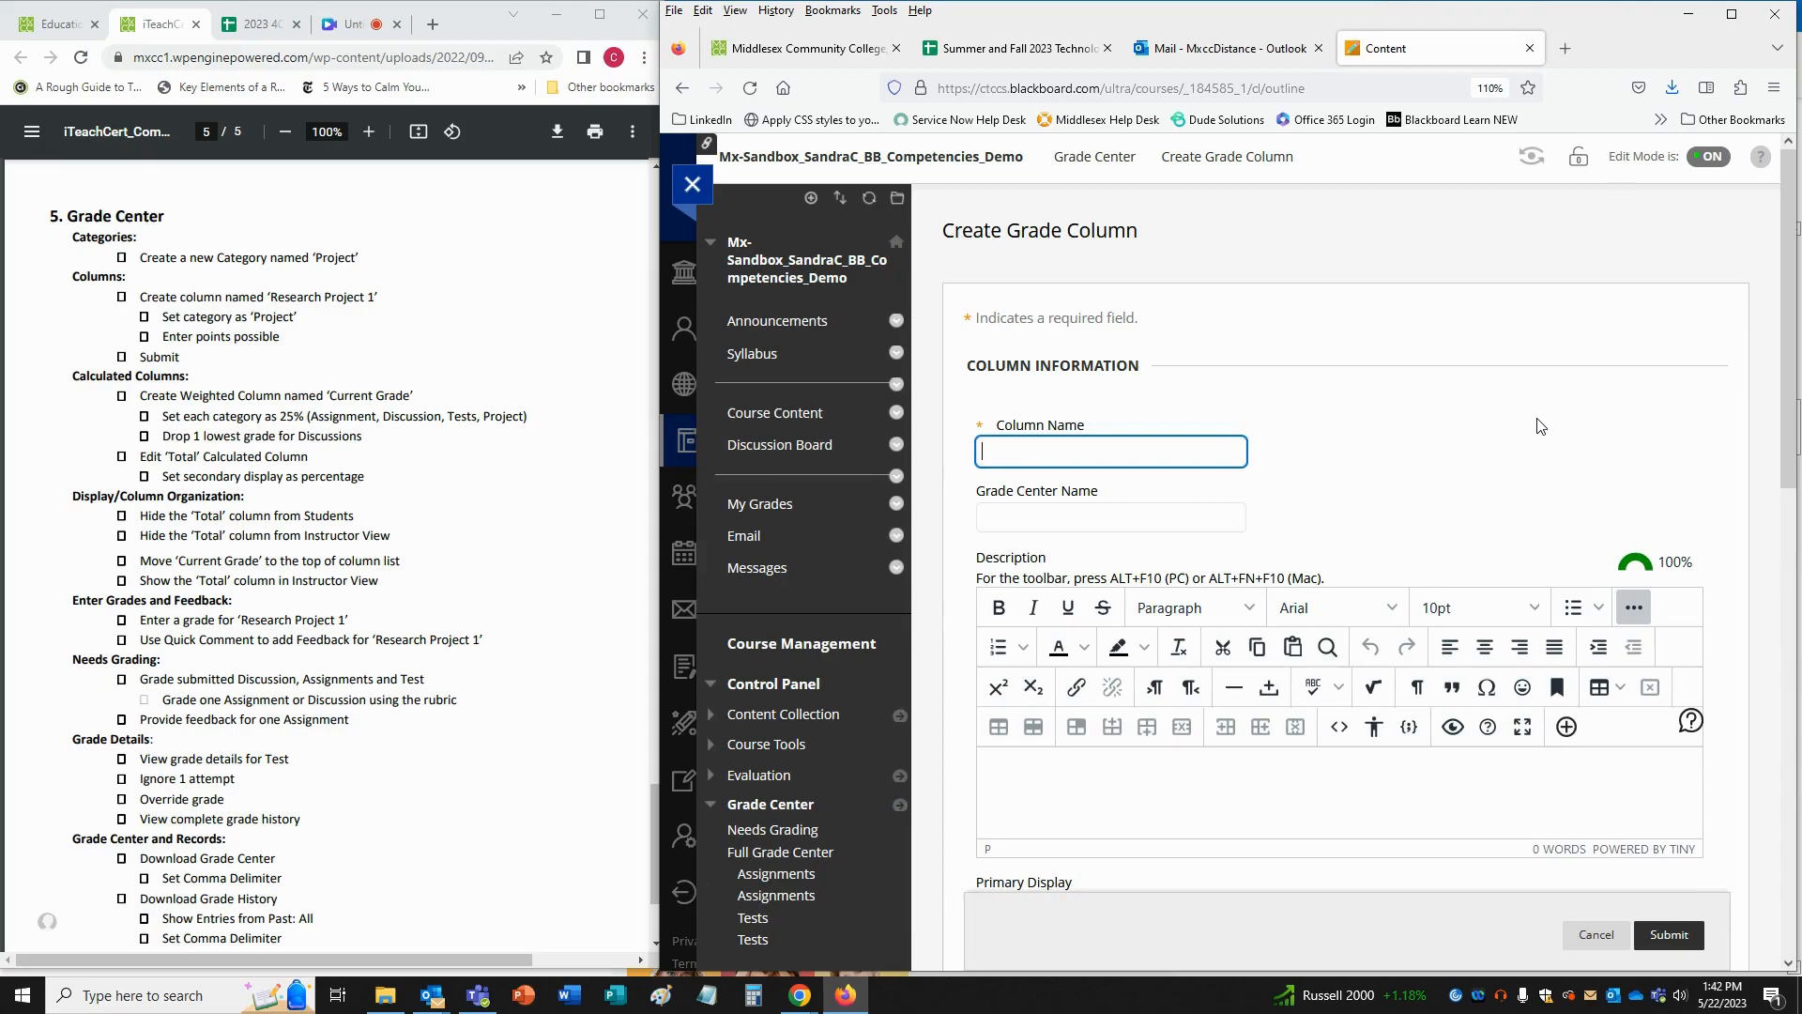
text(Re)
key(Down)
key(Return)
- Assign the Research Project 1 column to the Project category with 100 points possible and submit it
scroll(1318, 484, down, 6)
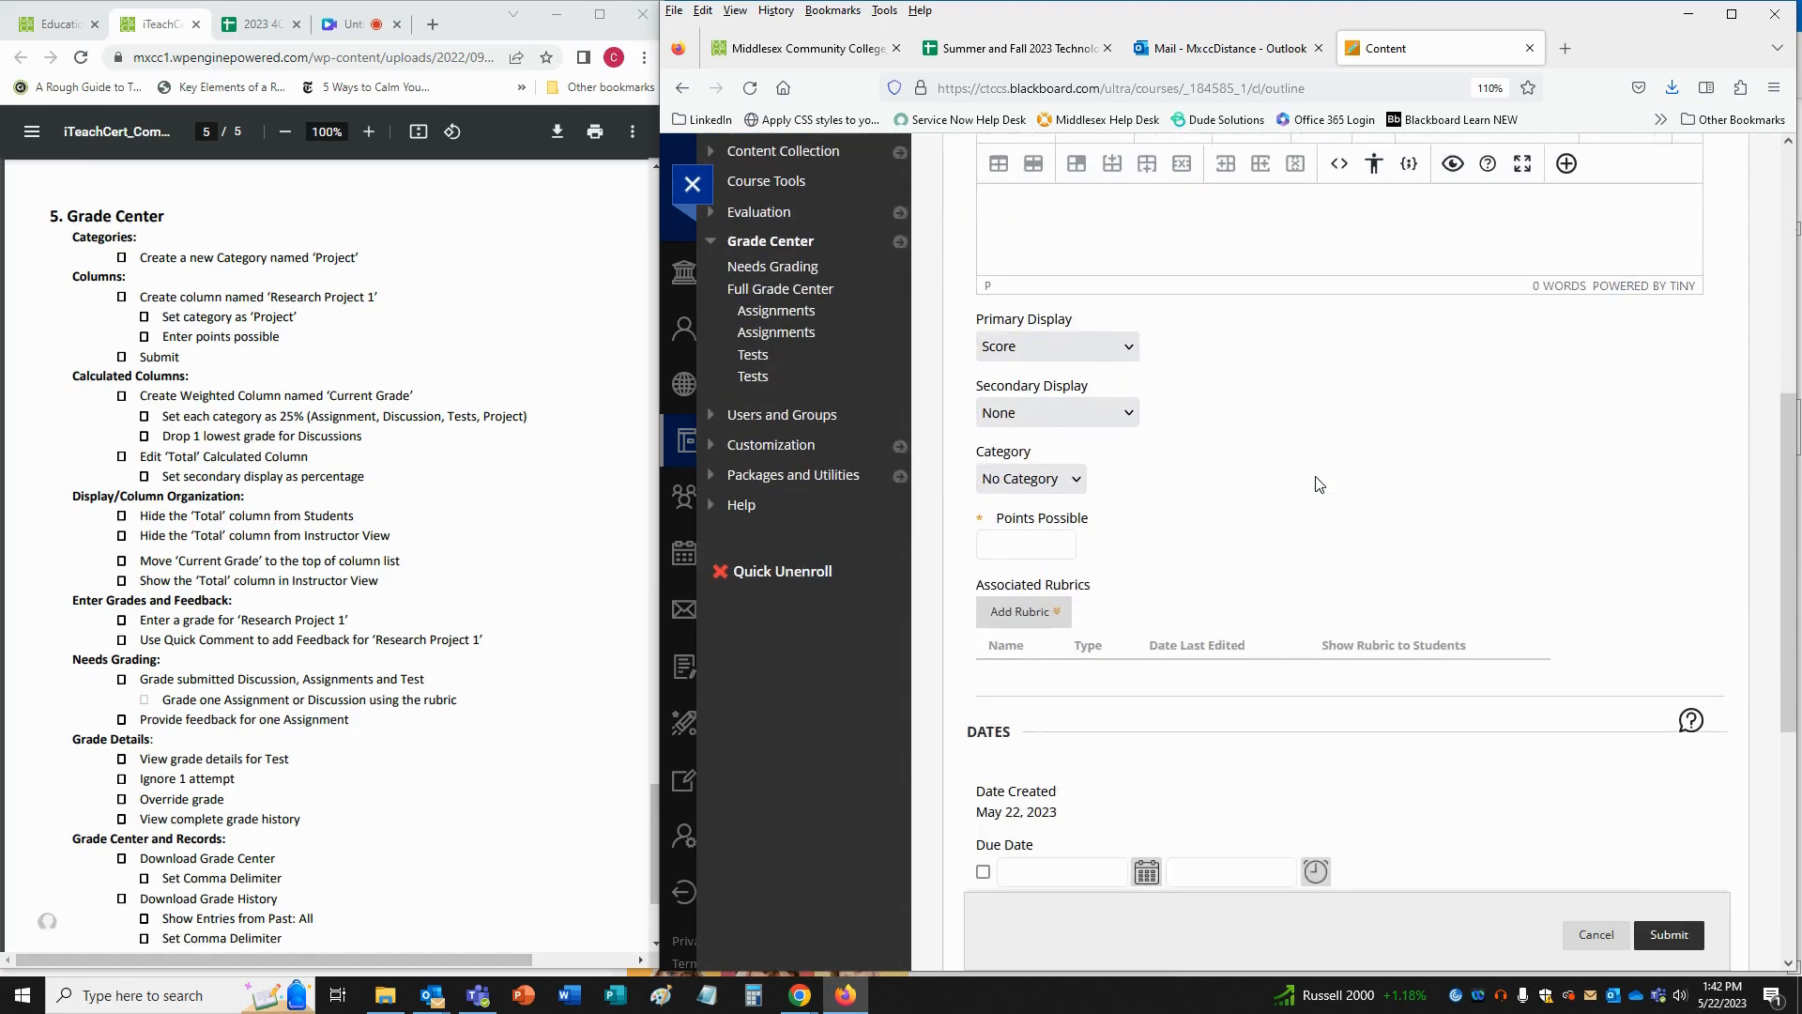
click(1039, 484)
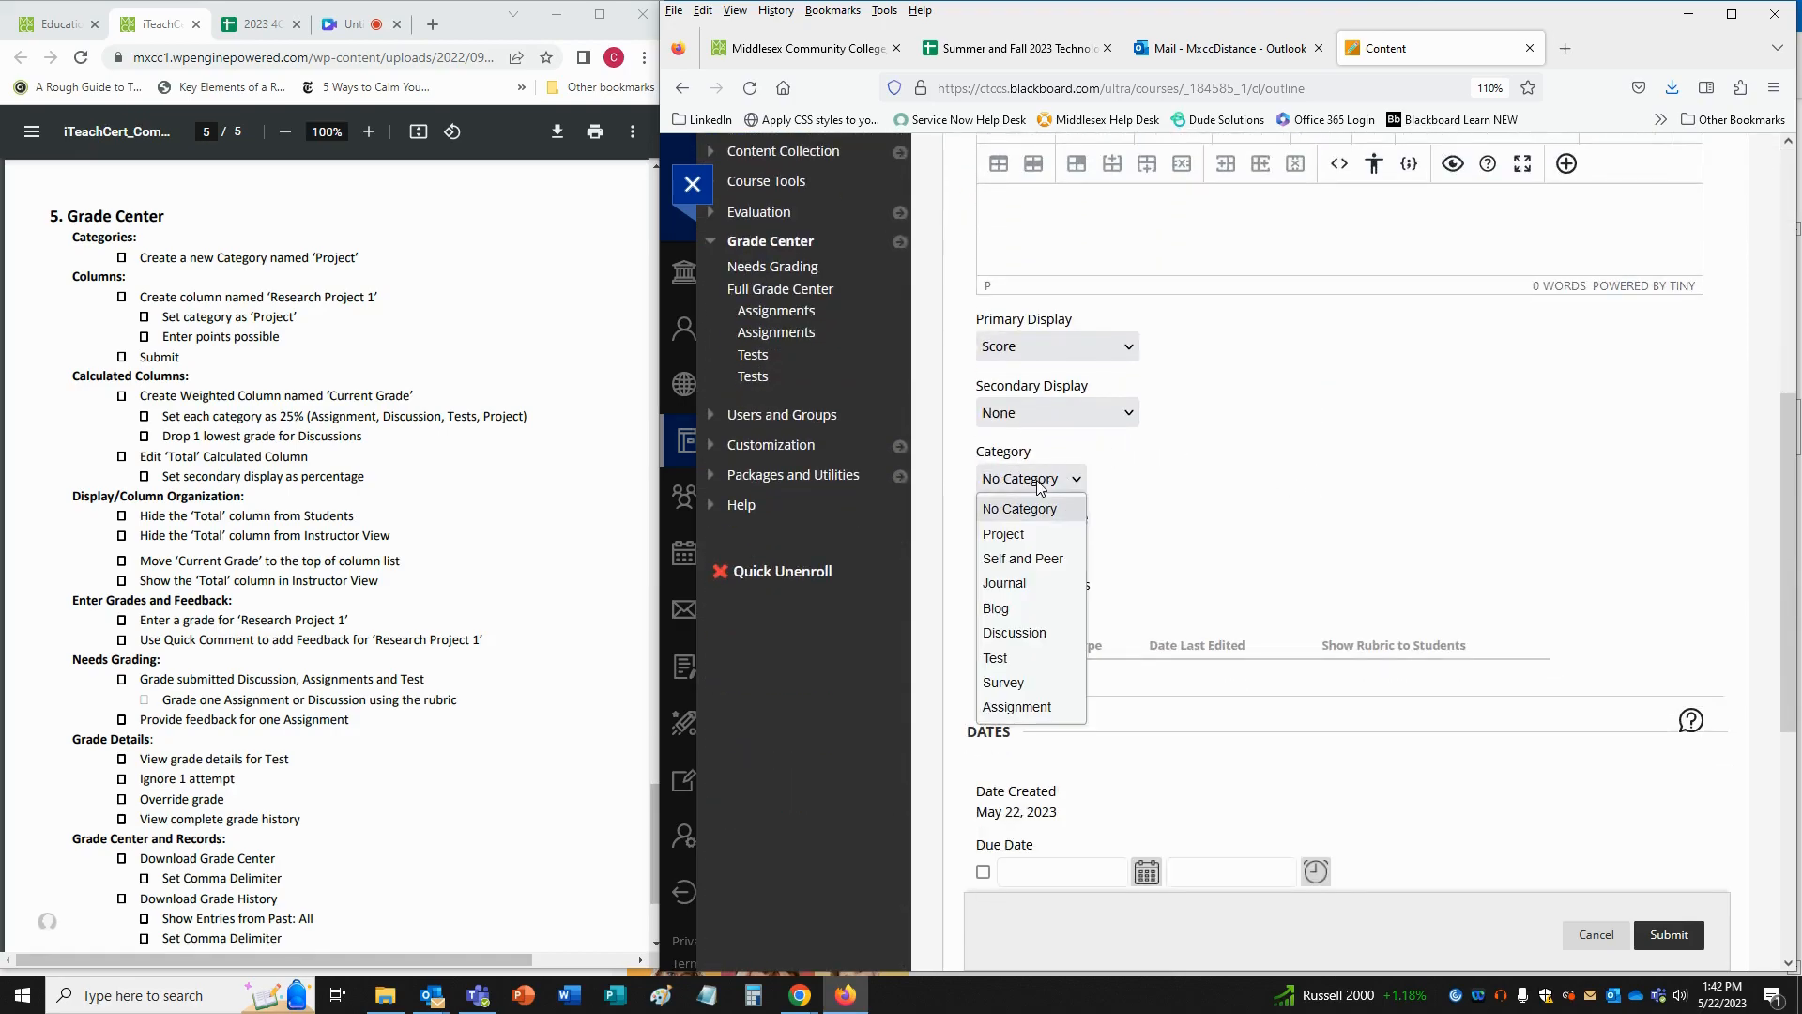
click(1023, 534)
click(1016, 546)
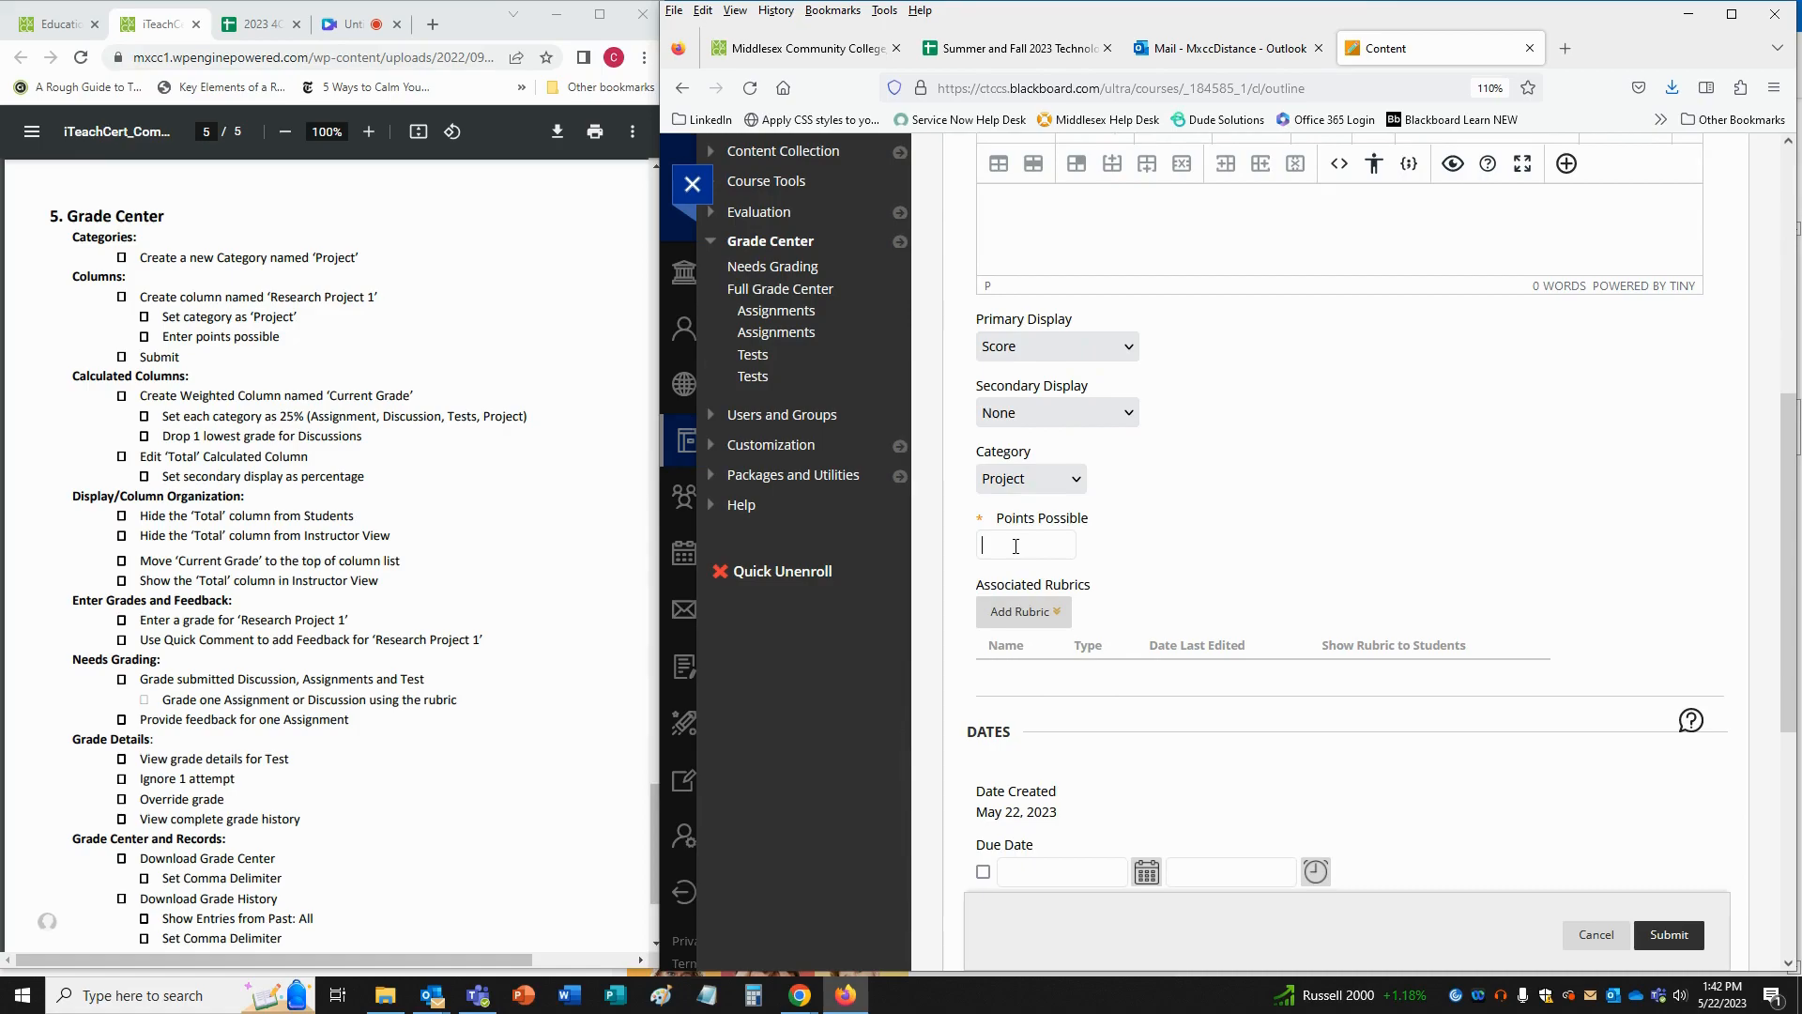
text(100)
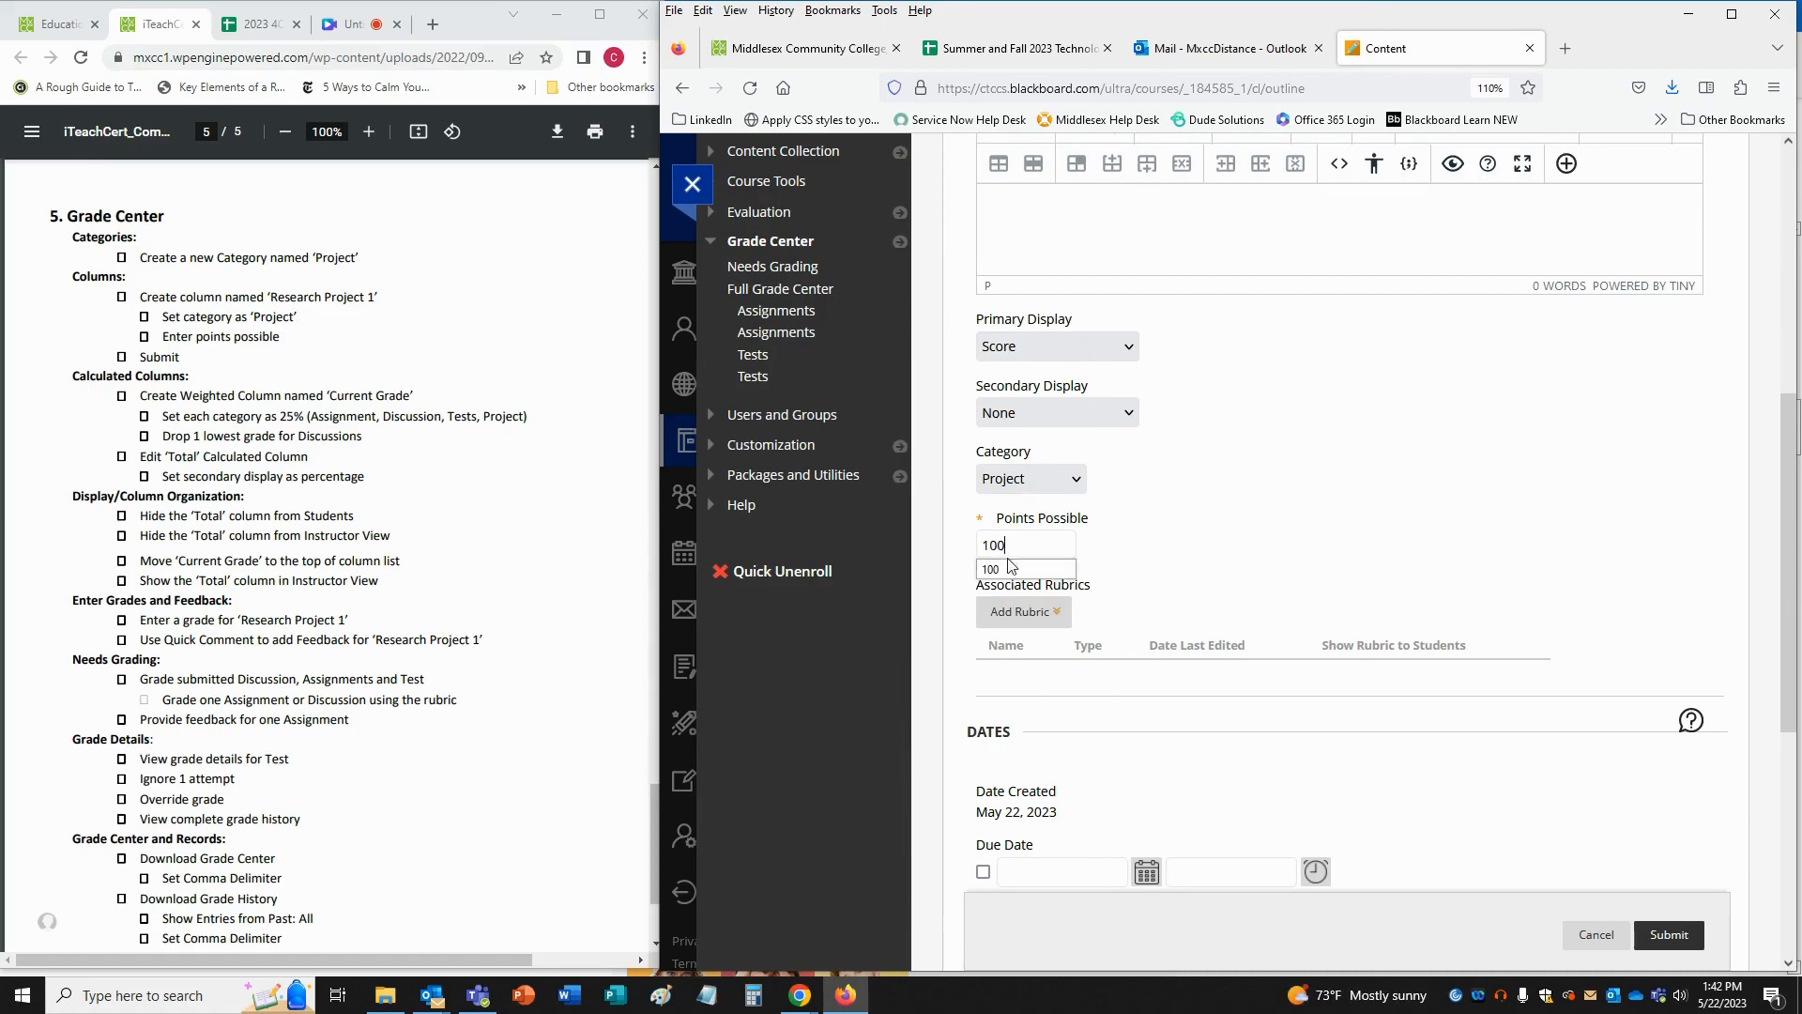
click(1002, 568)
click(1678, 938)
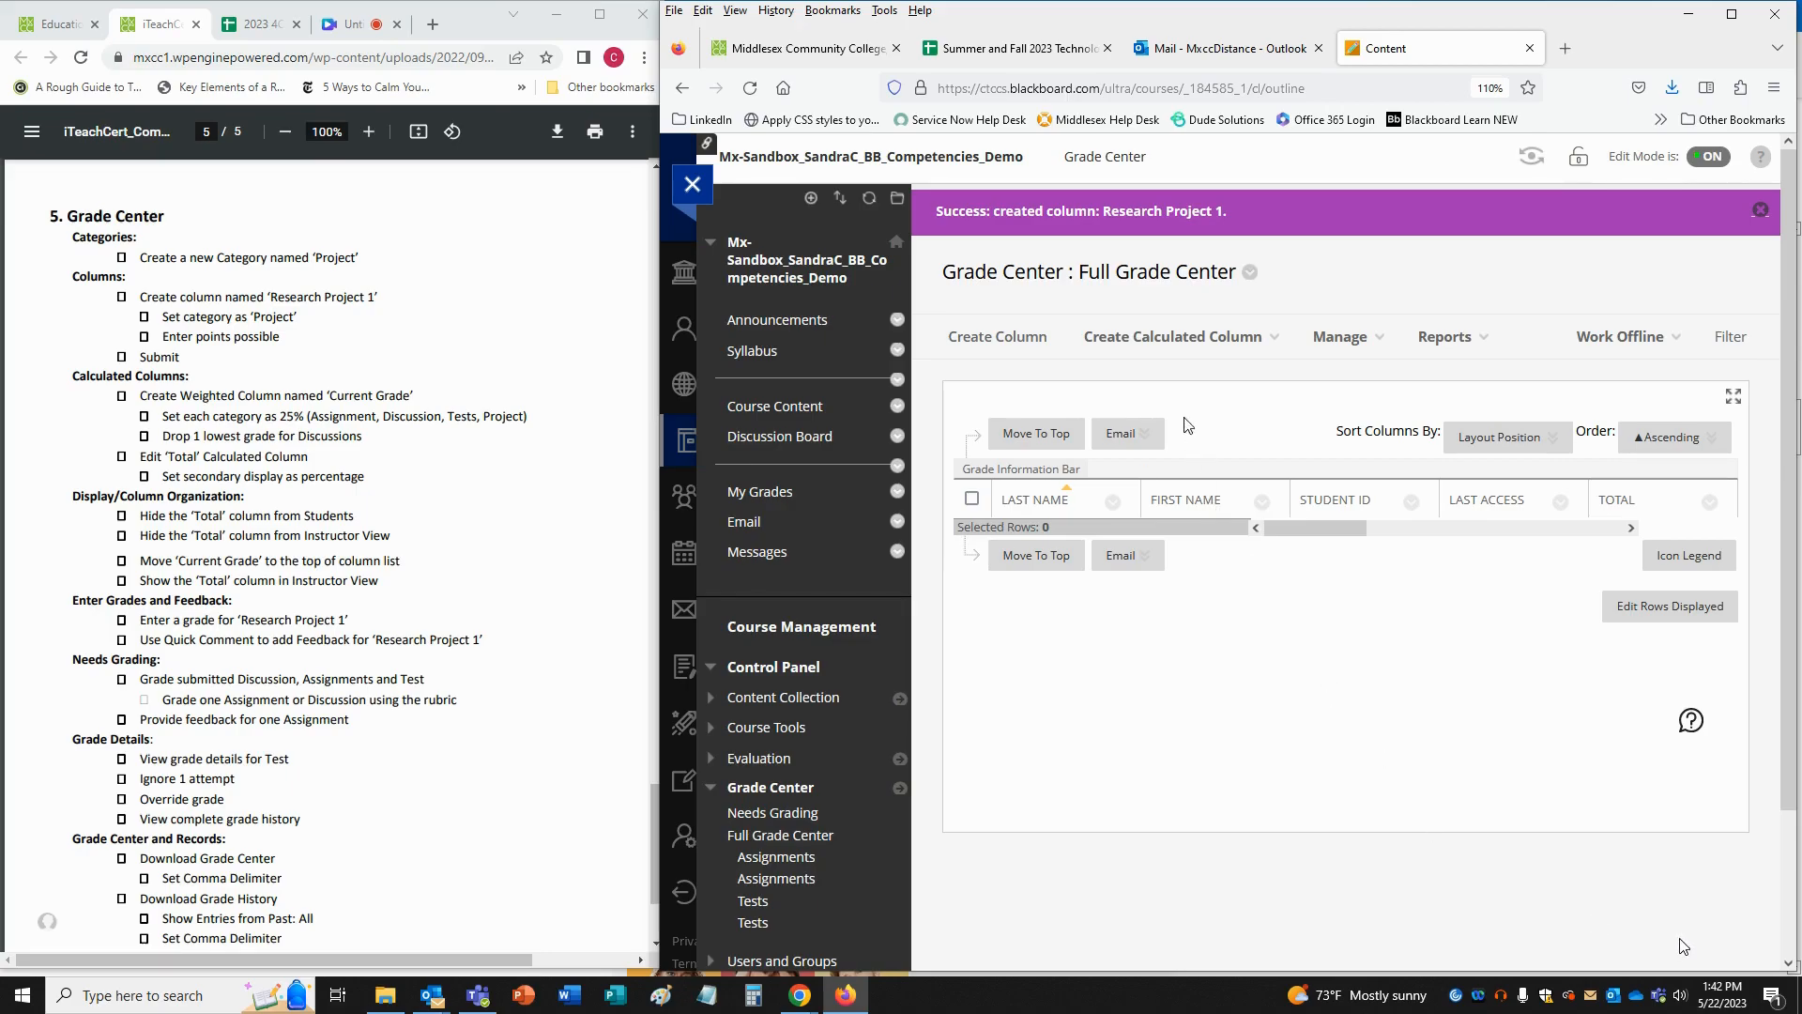
- Start a new weighted calculated column named Current Grade
click(1173, 348)
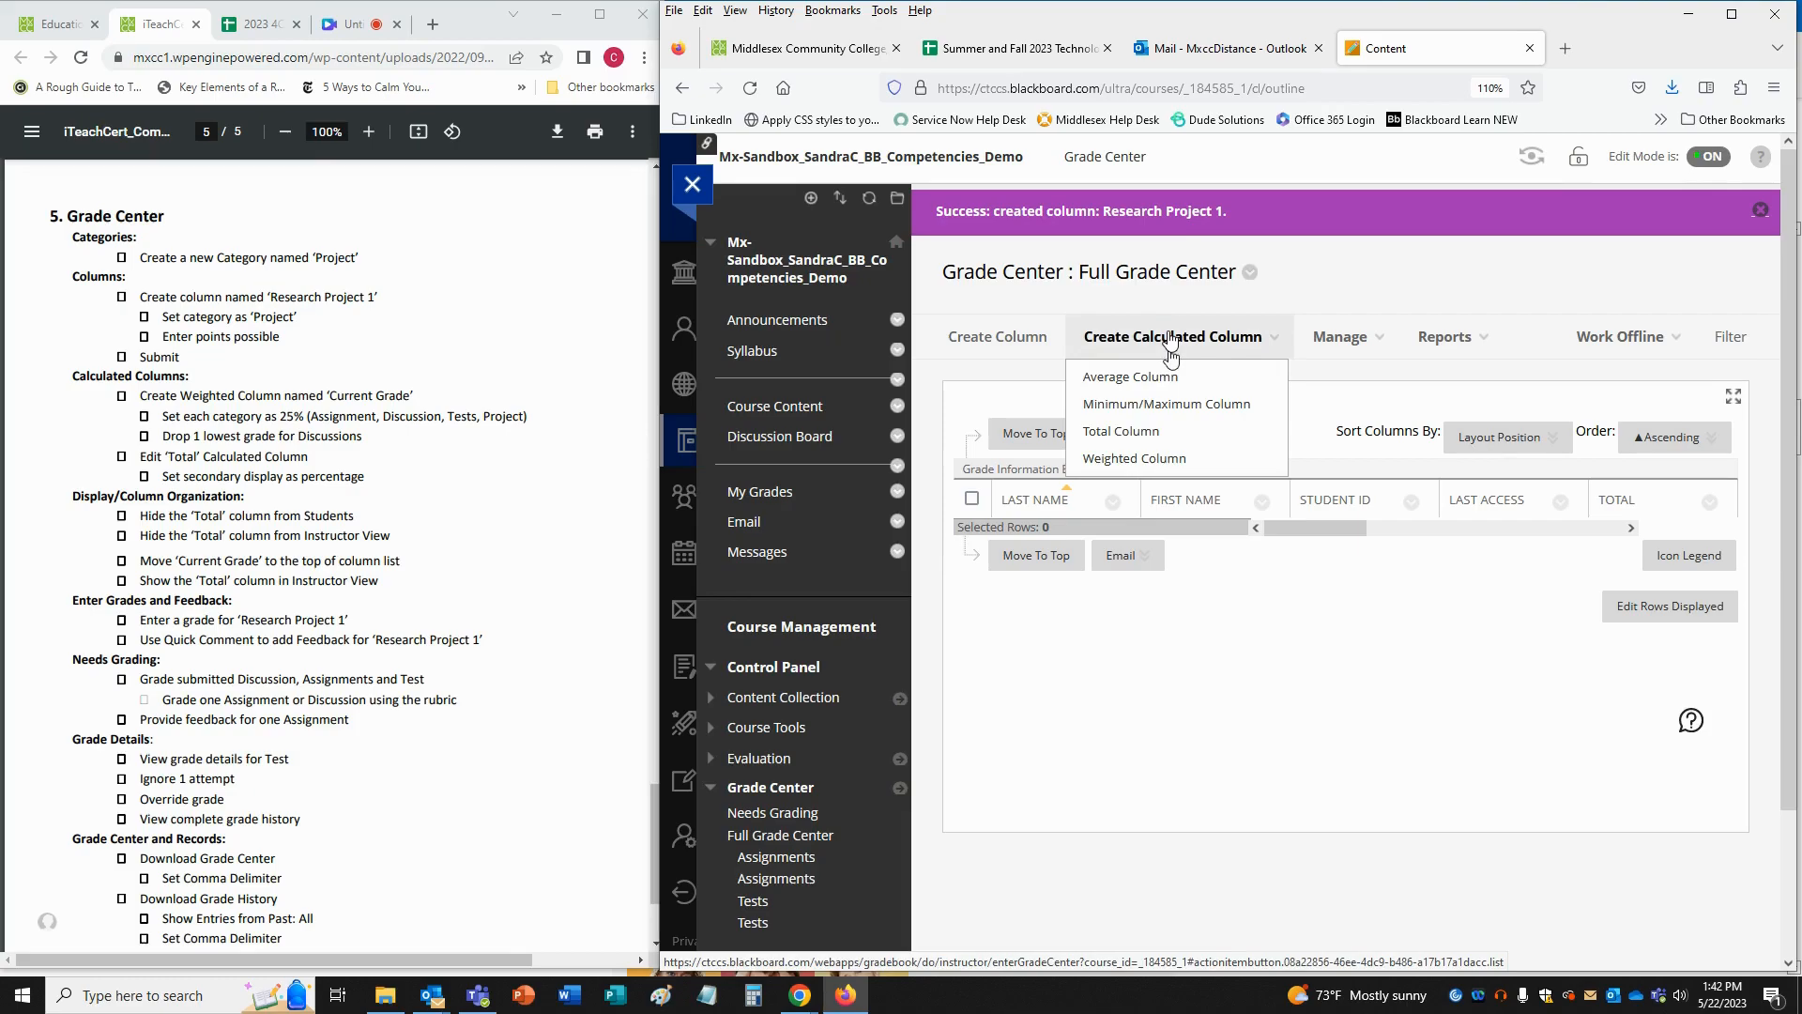
click(1206, 460)
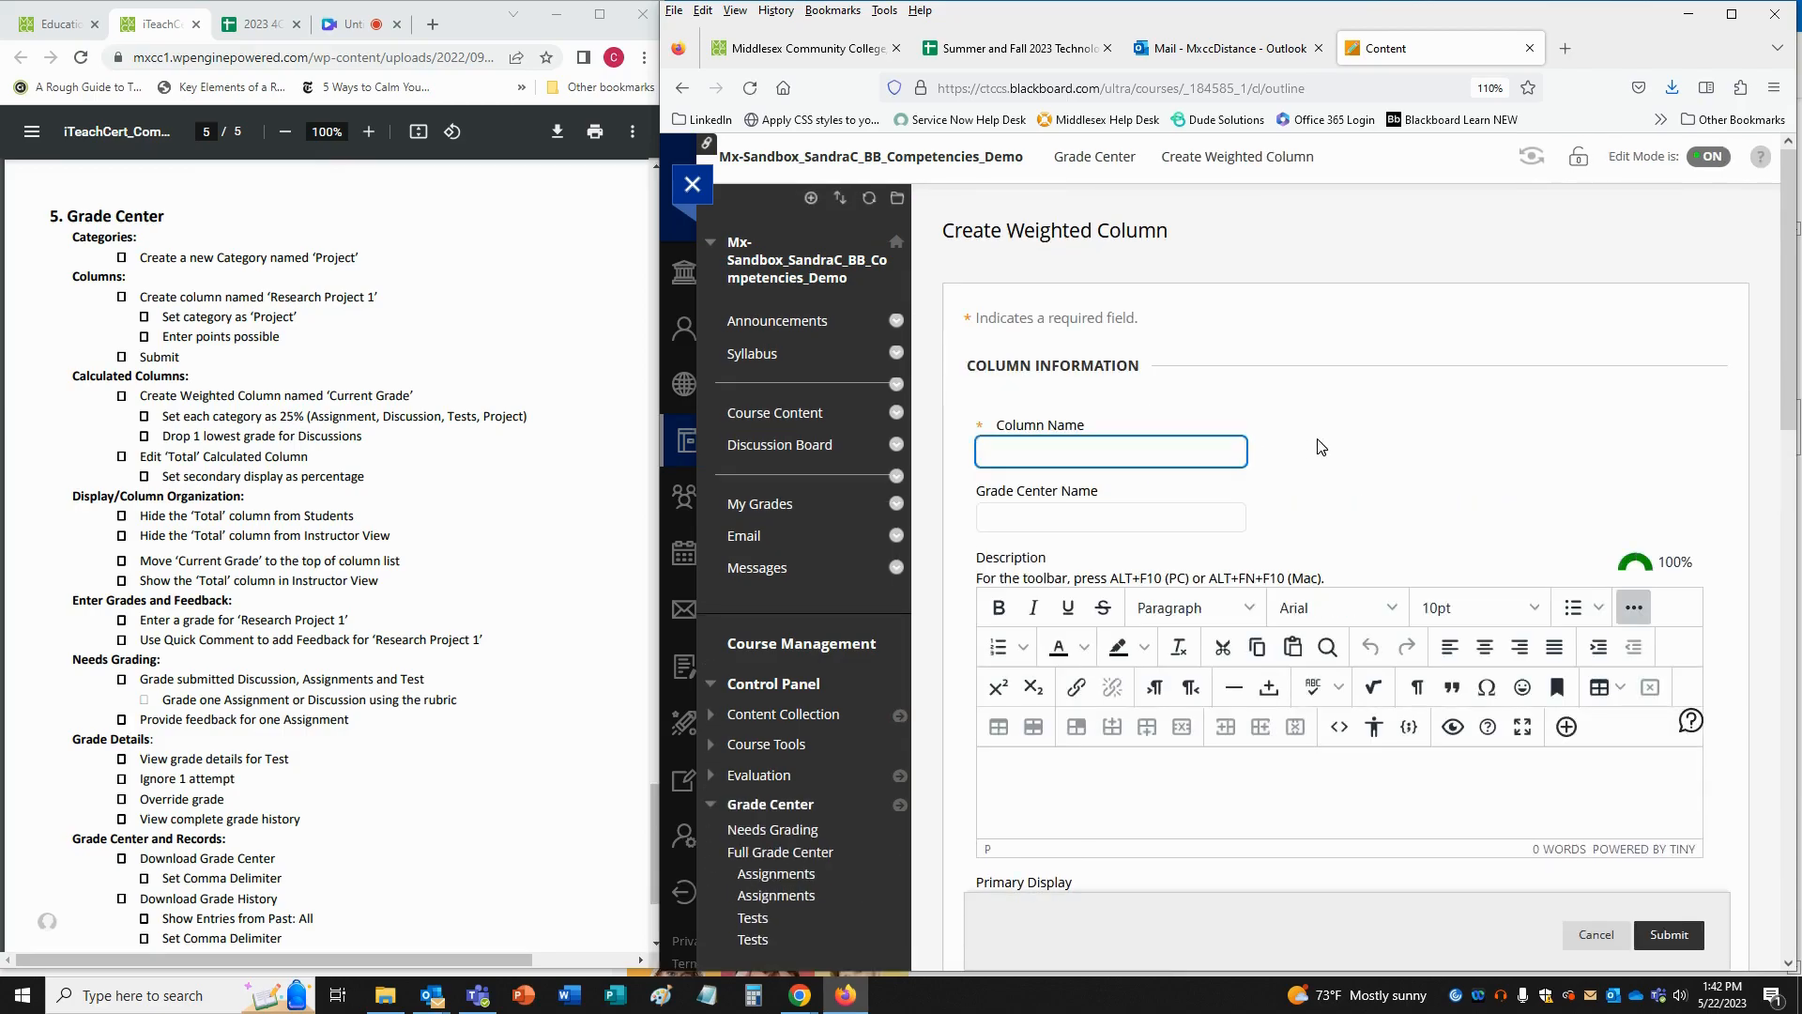
text(C)
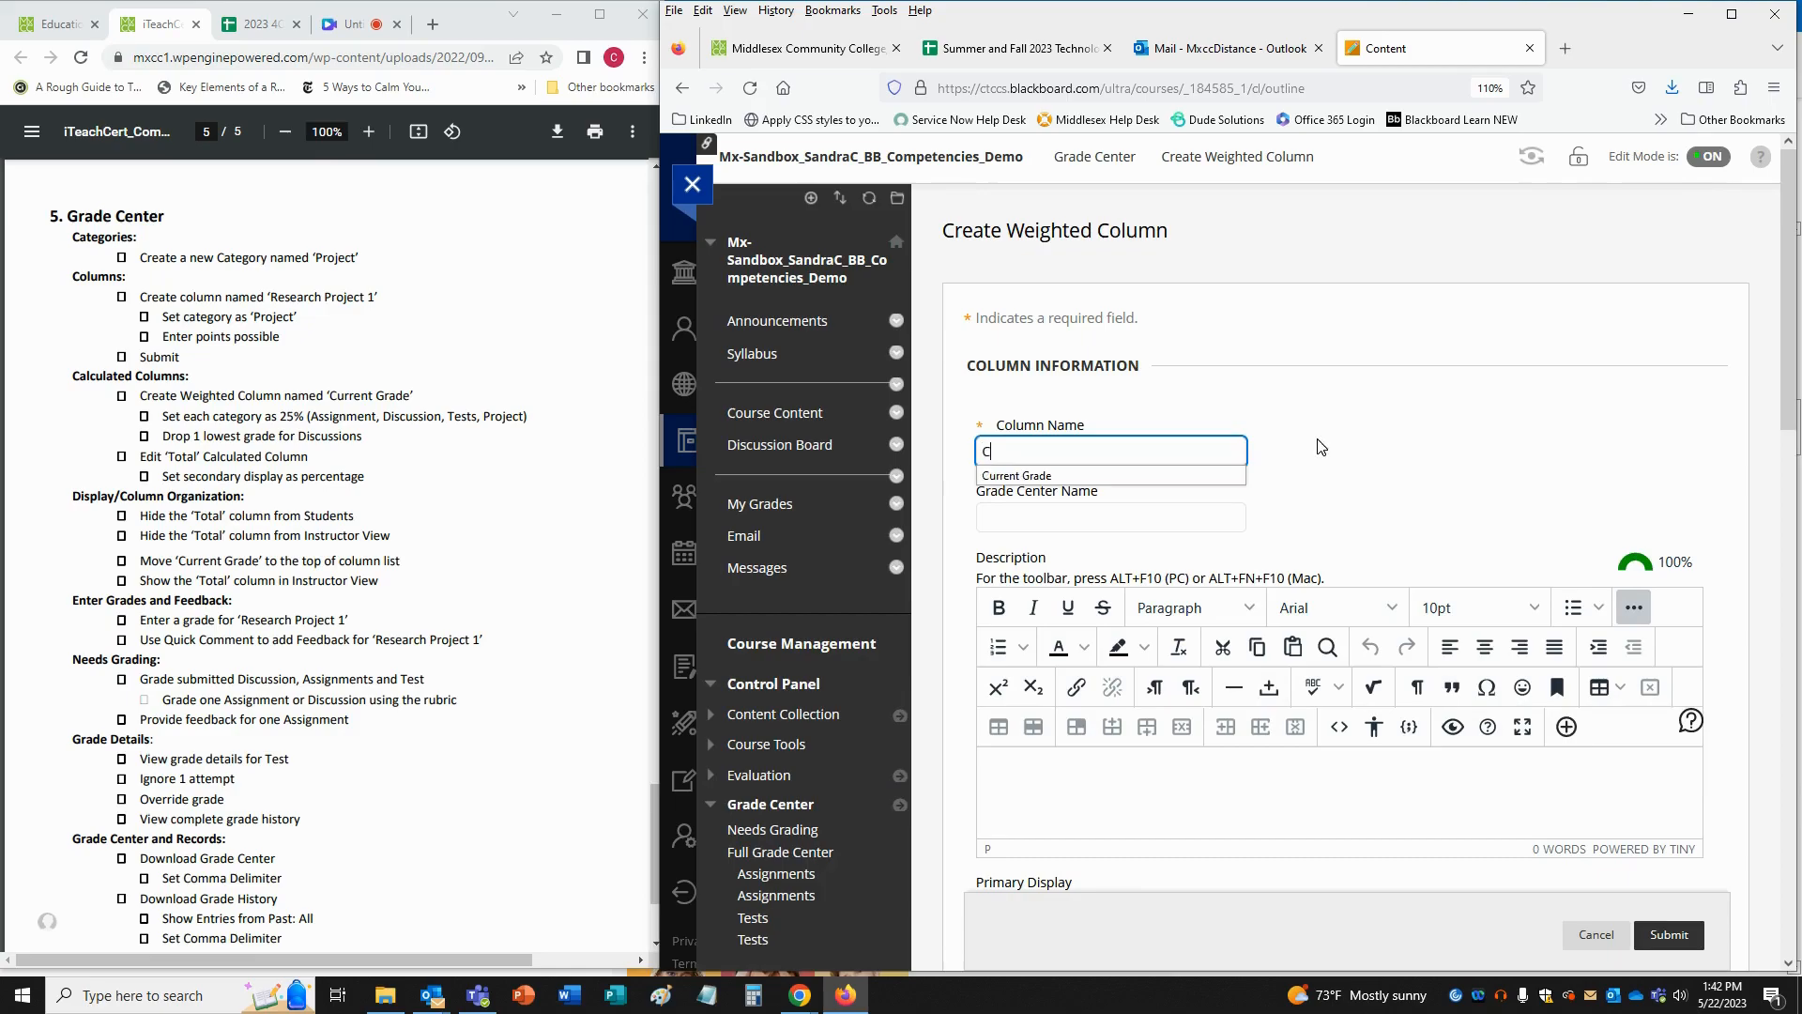
text(urrent)
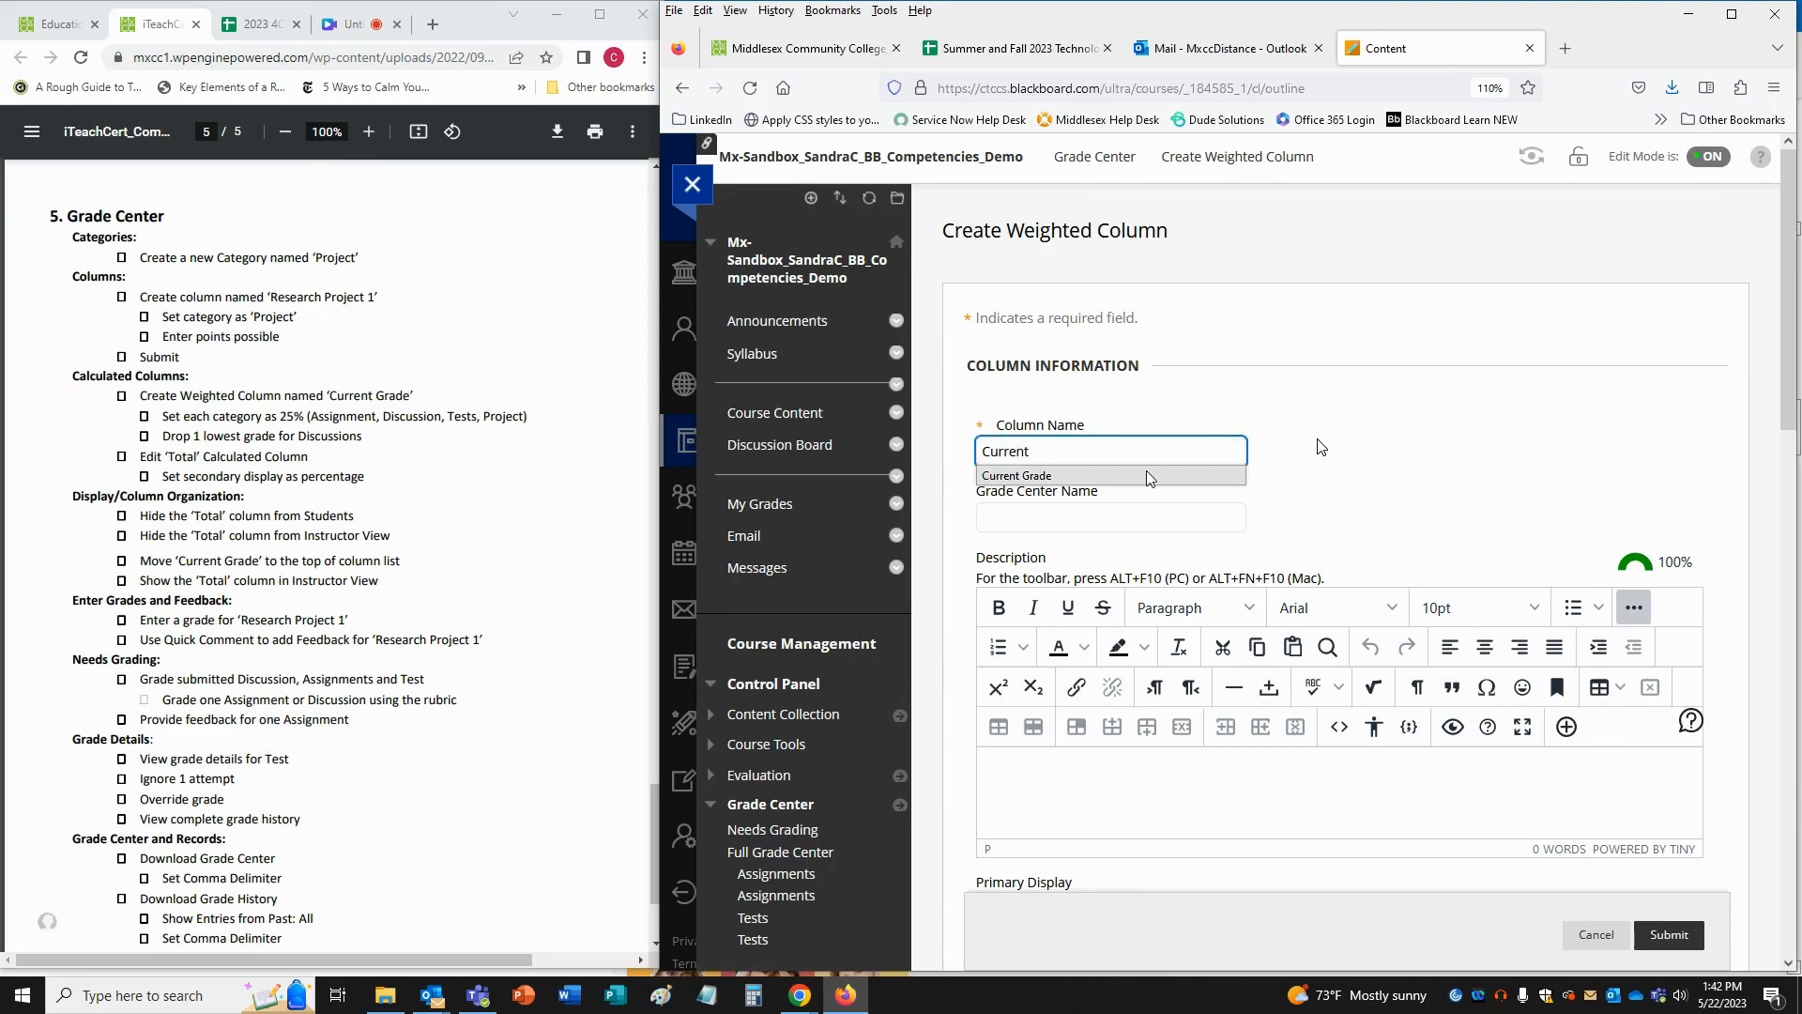
click(1097, 476)
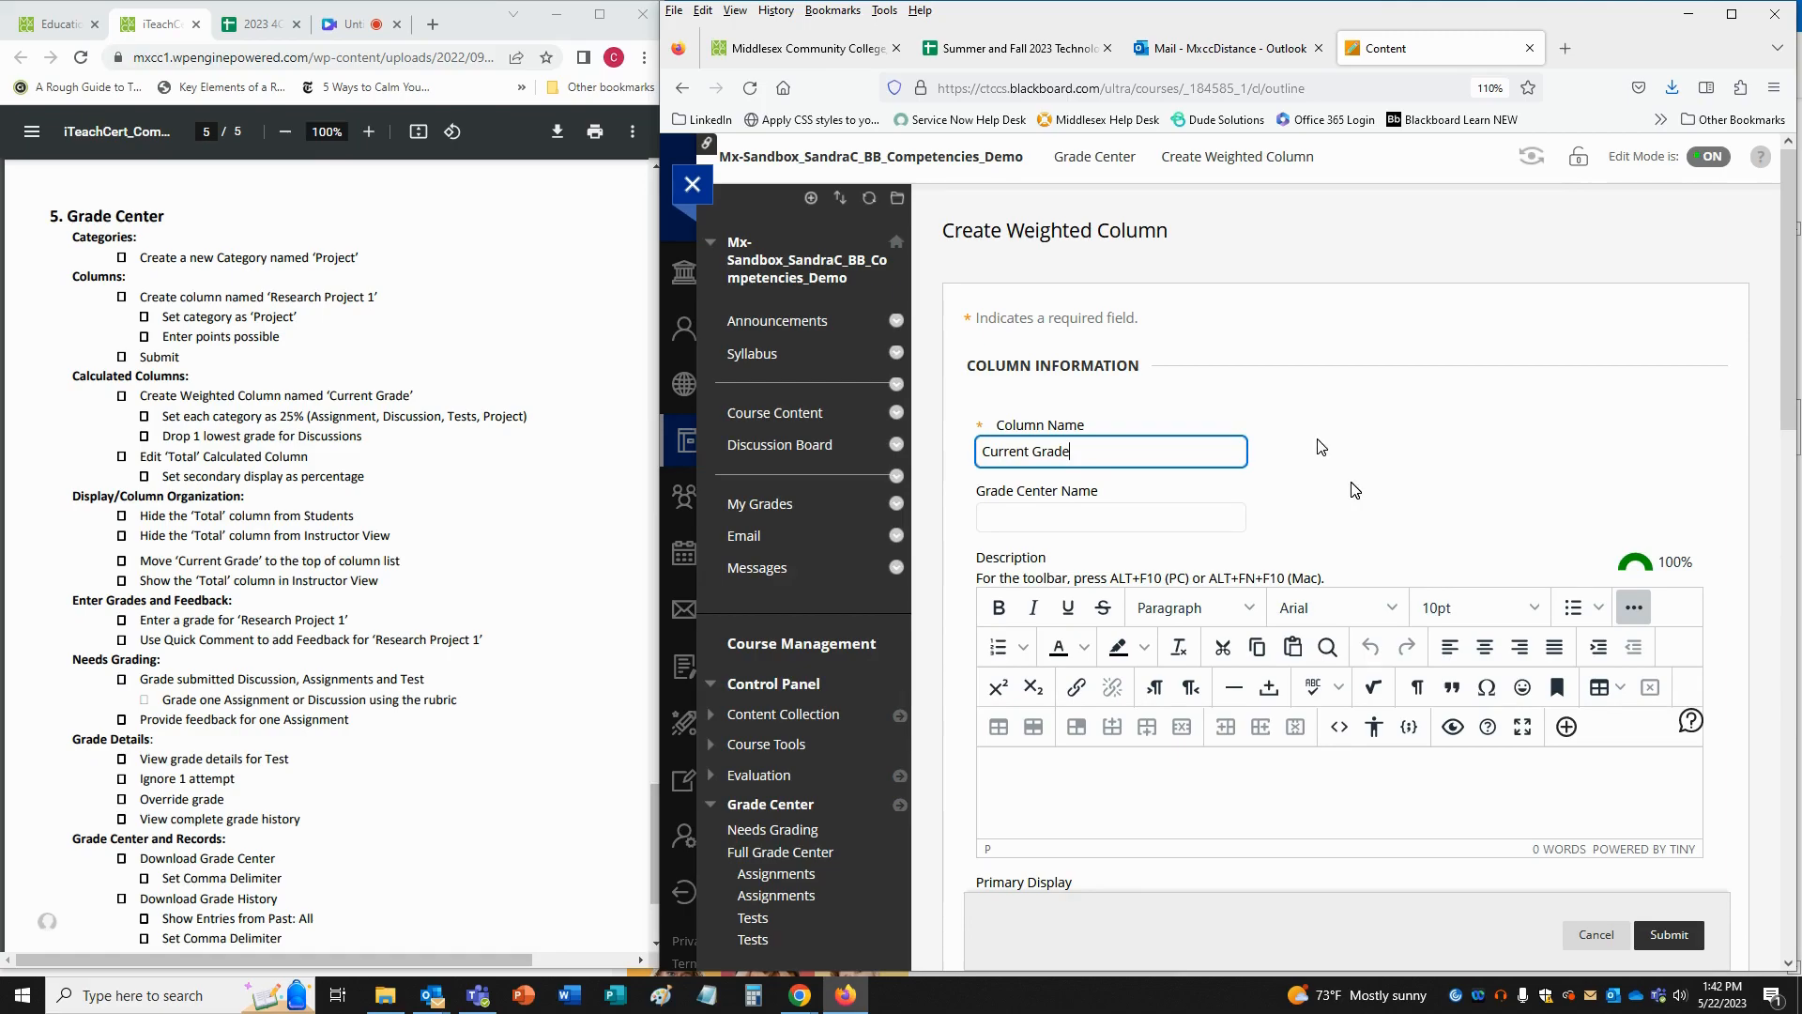
- Include the Assignment, Discussion, Test and Project categories in the weighted grade
scroll(1352, 490, down, 15)
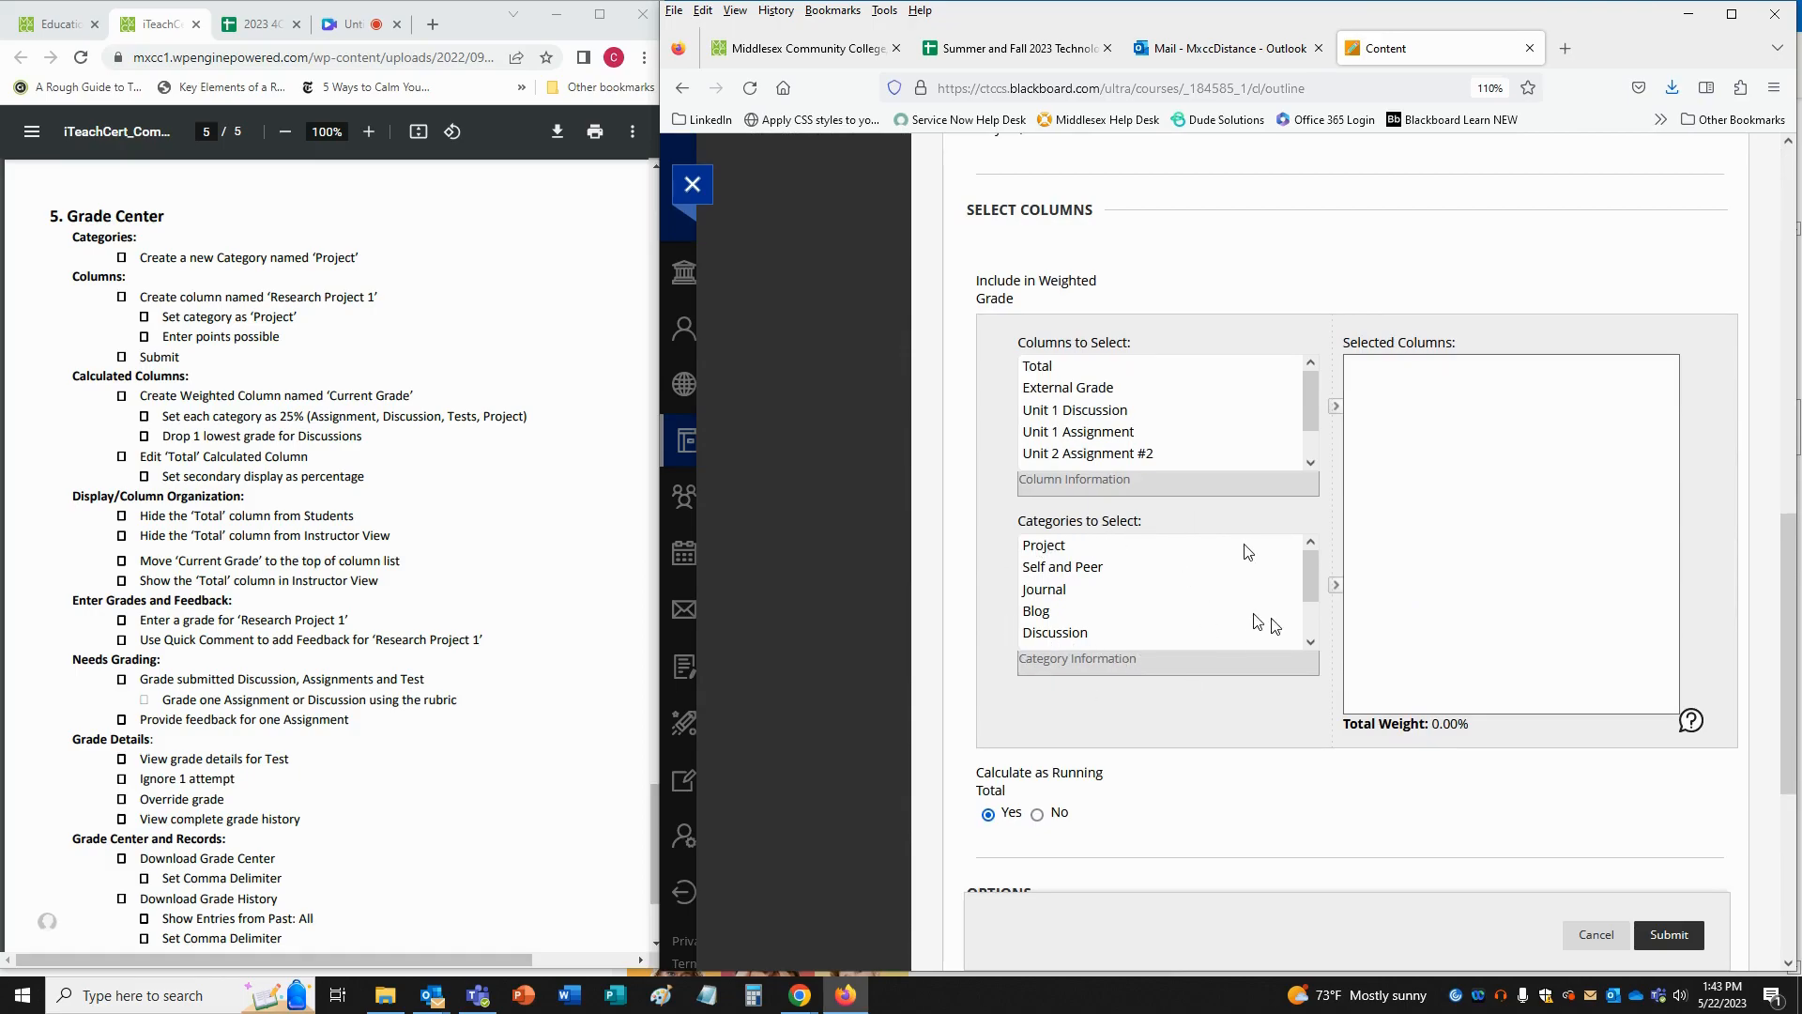
drag(1311, 590, 1311, 630)
click(1068, 638)
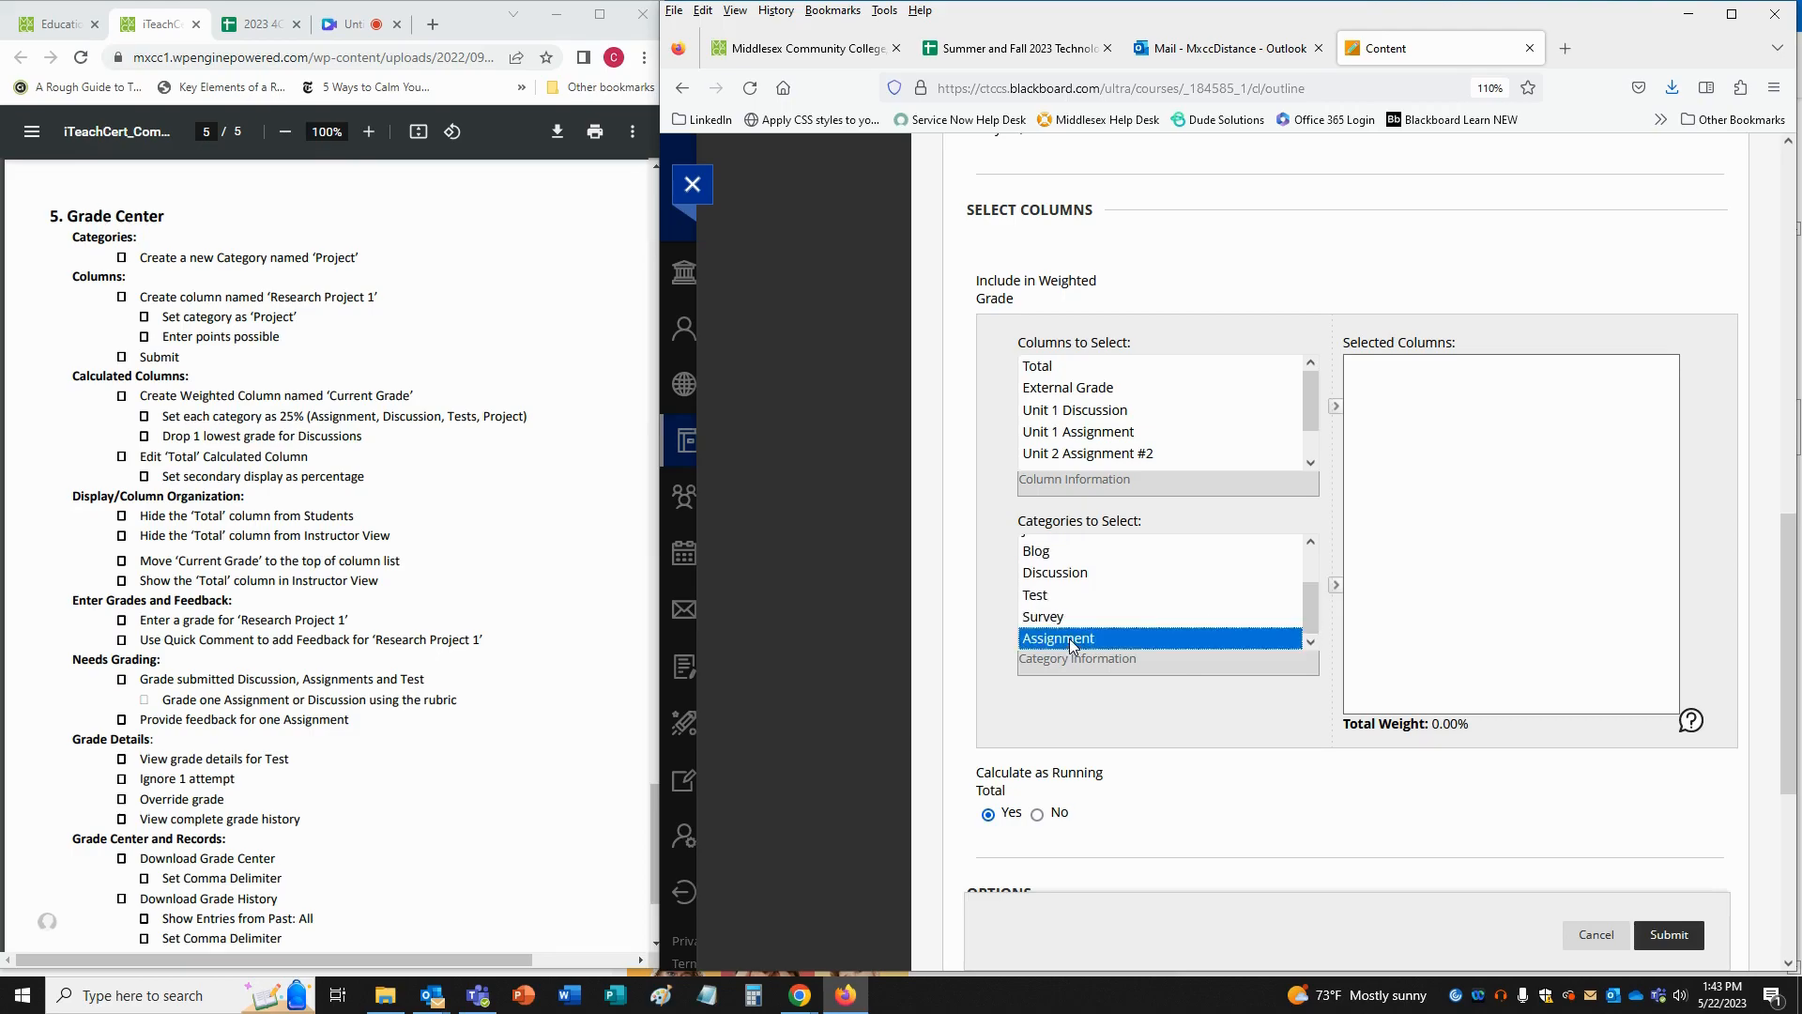
click(1336, 589)
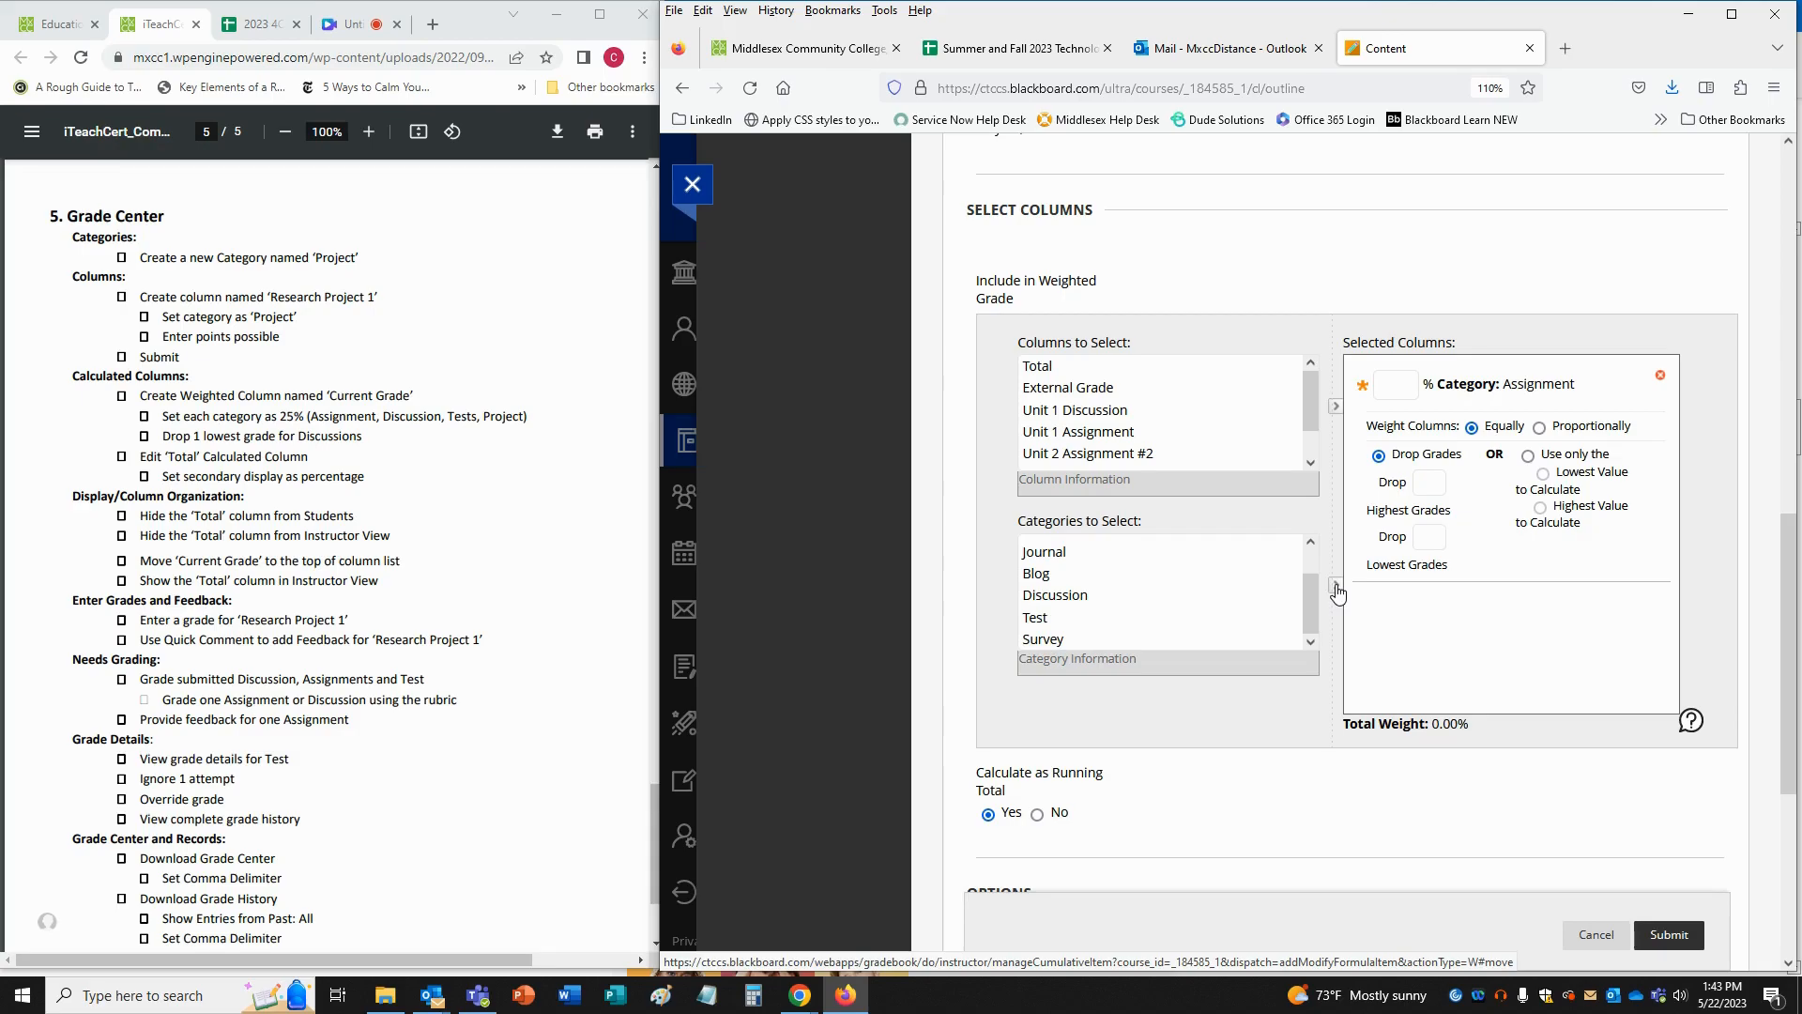
click(1080, 597)
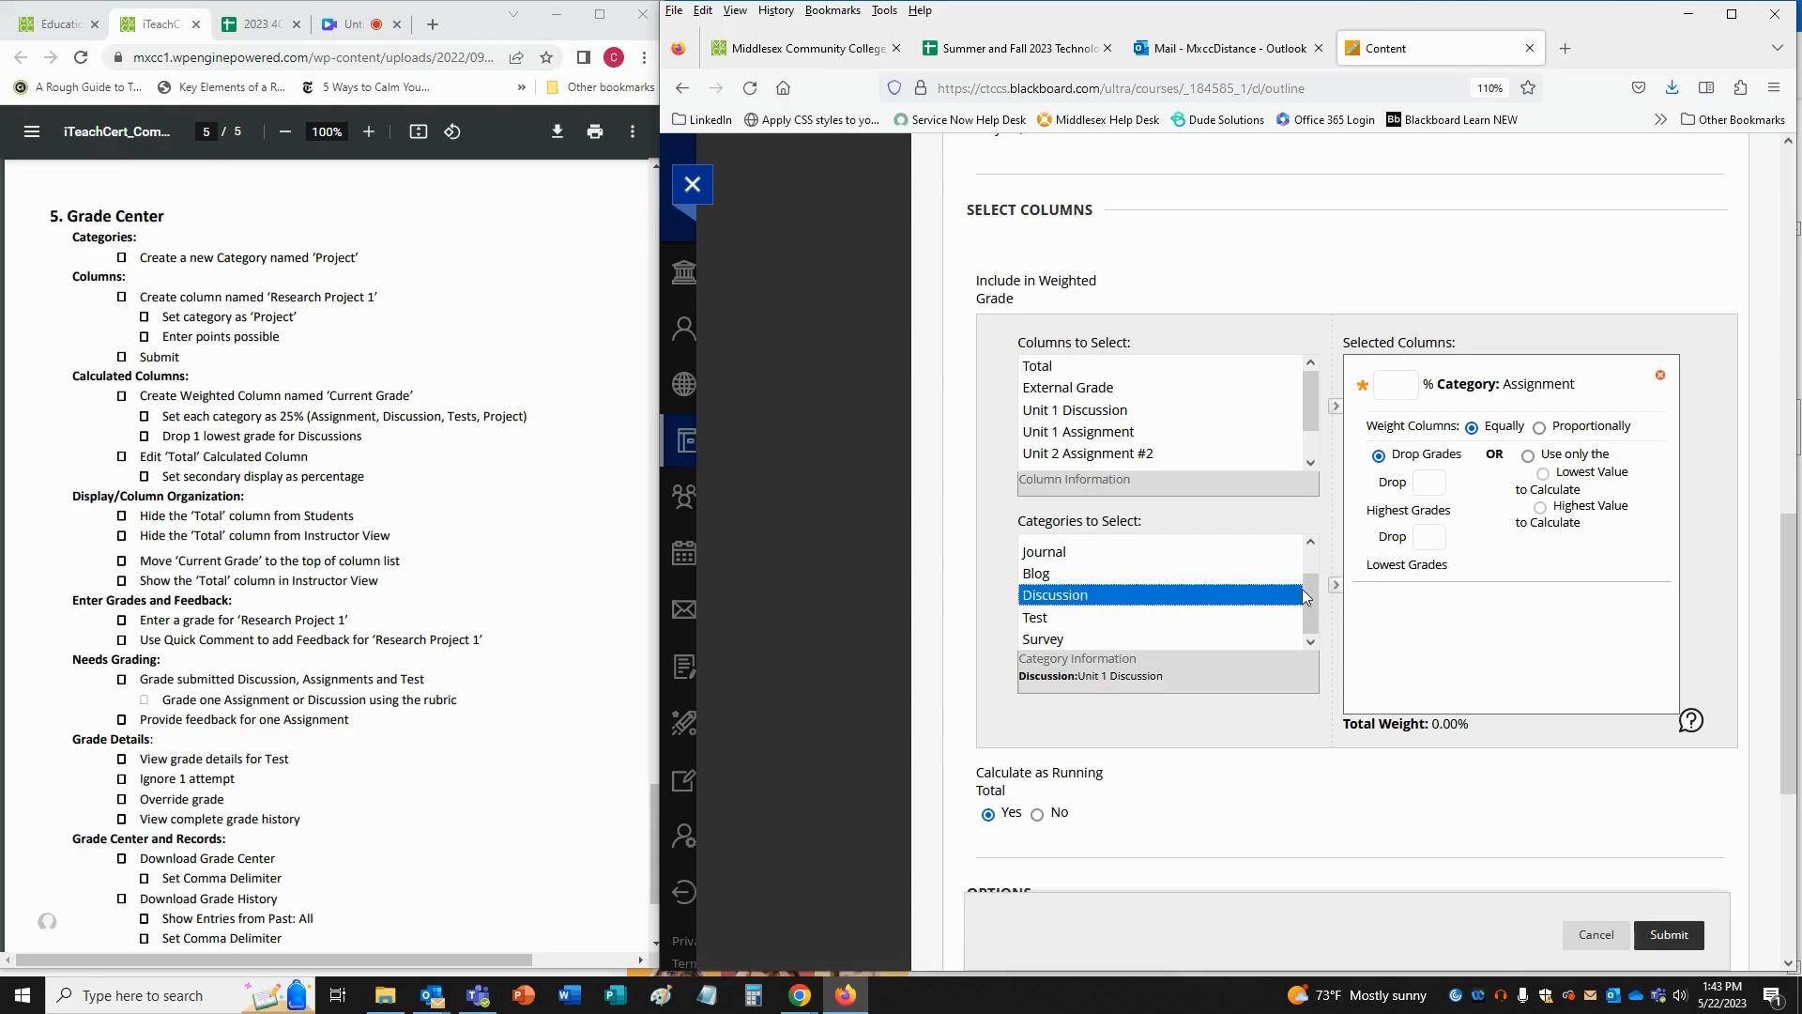
click(1337, 589)
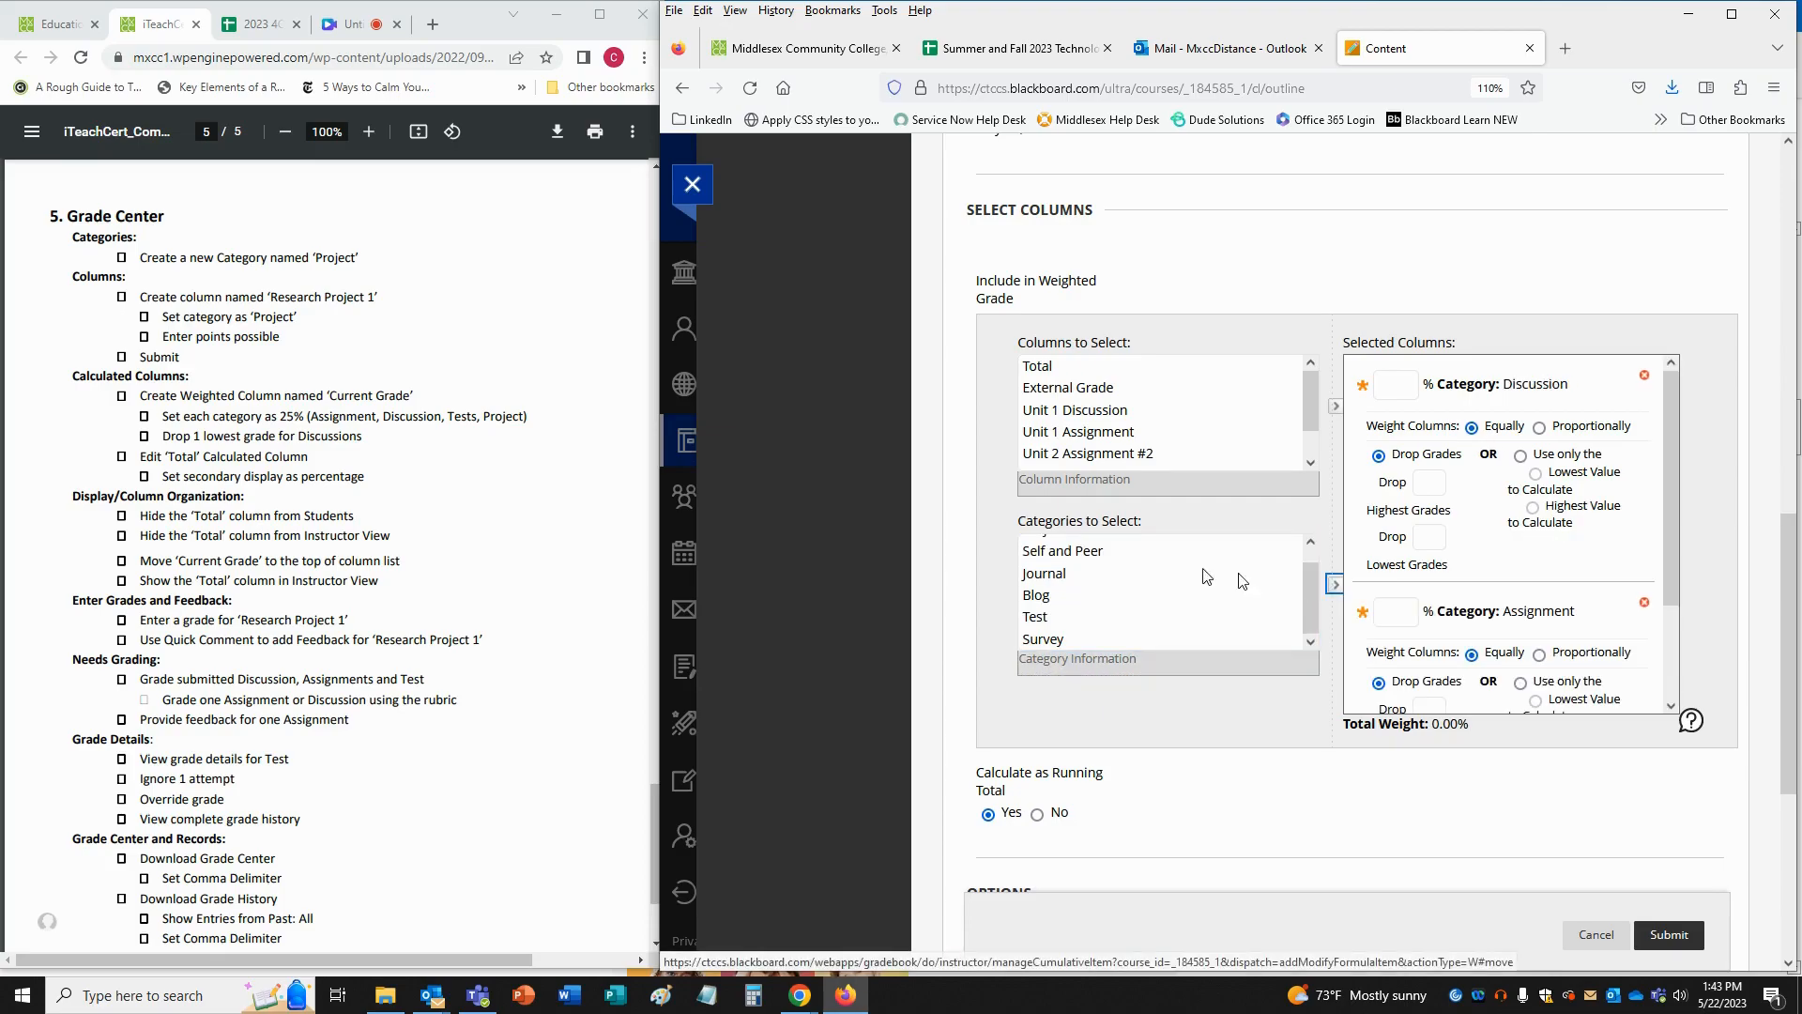
click(1042, 616)
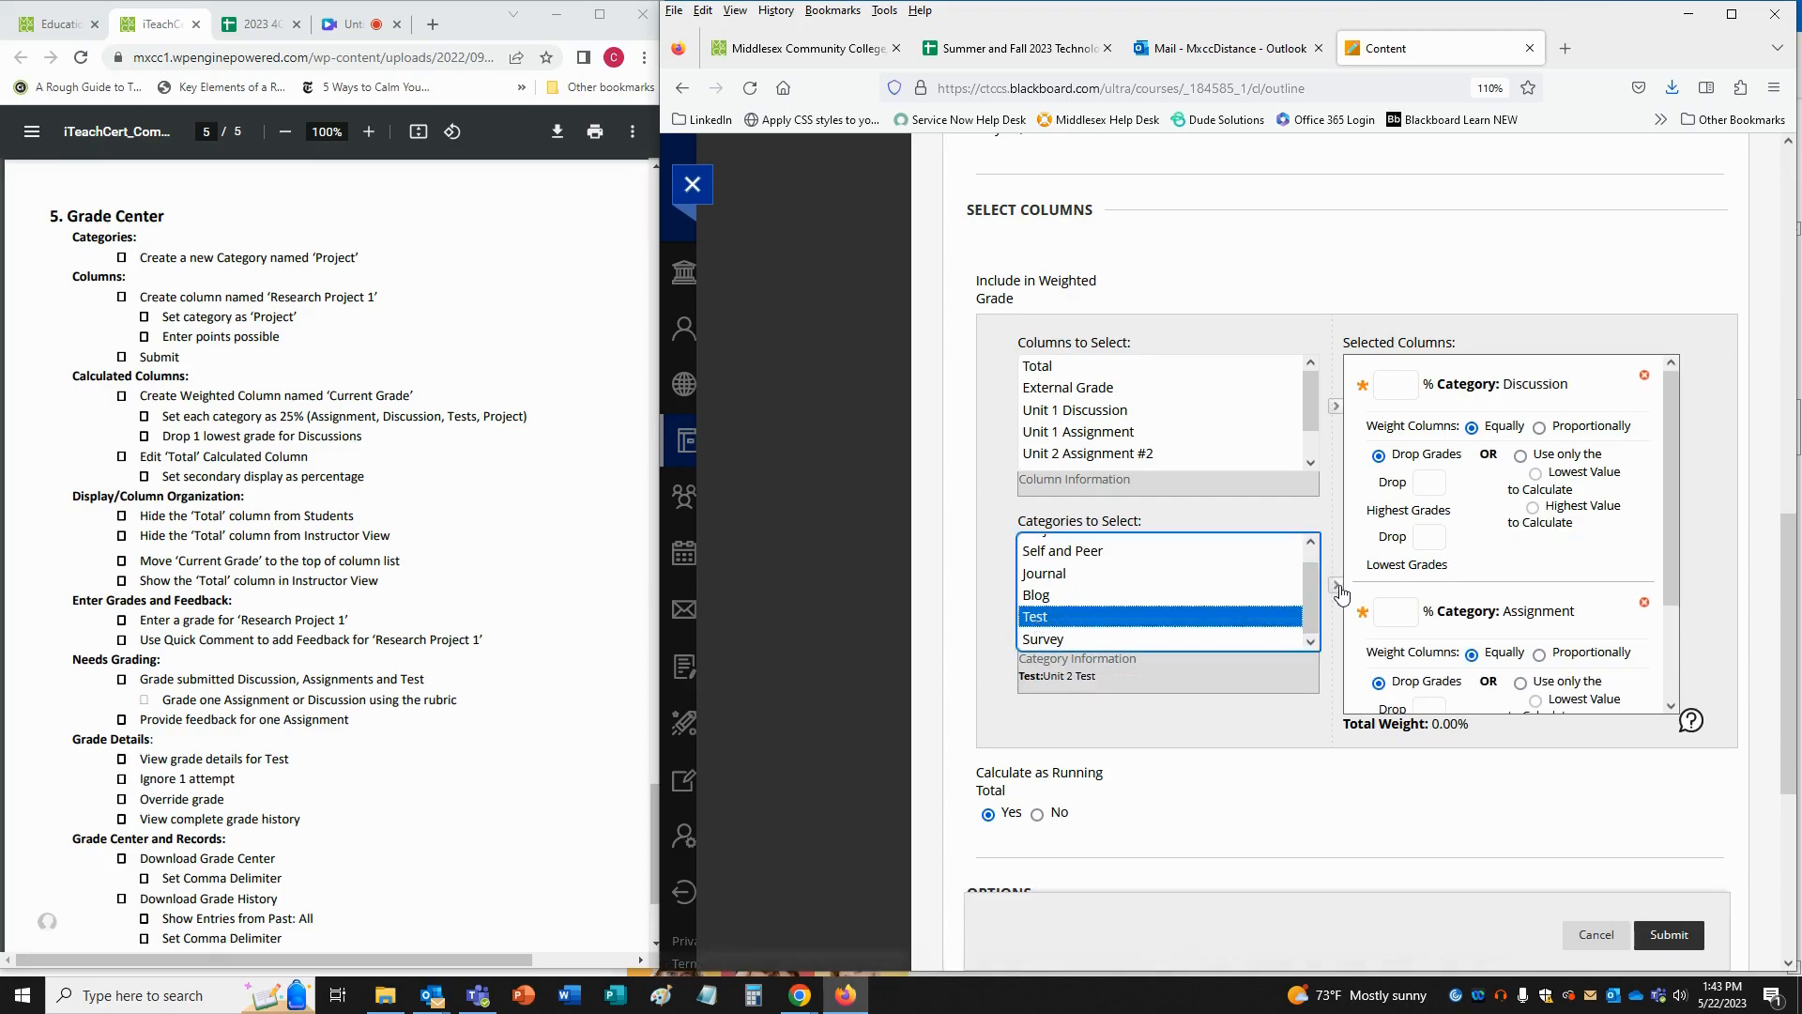
click(1335, 585)
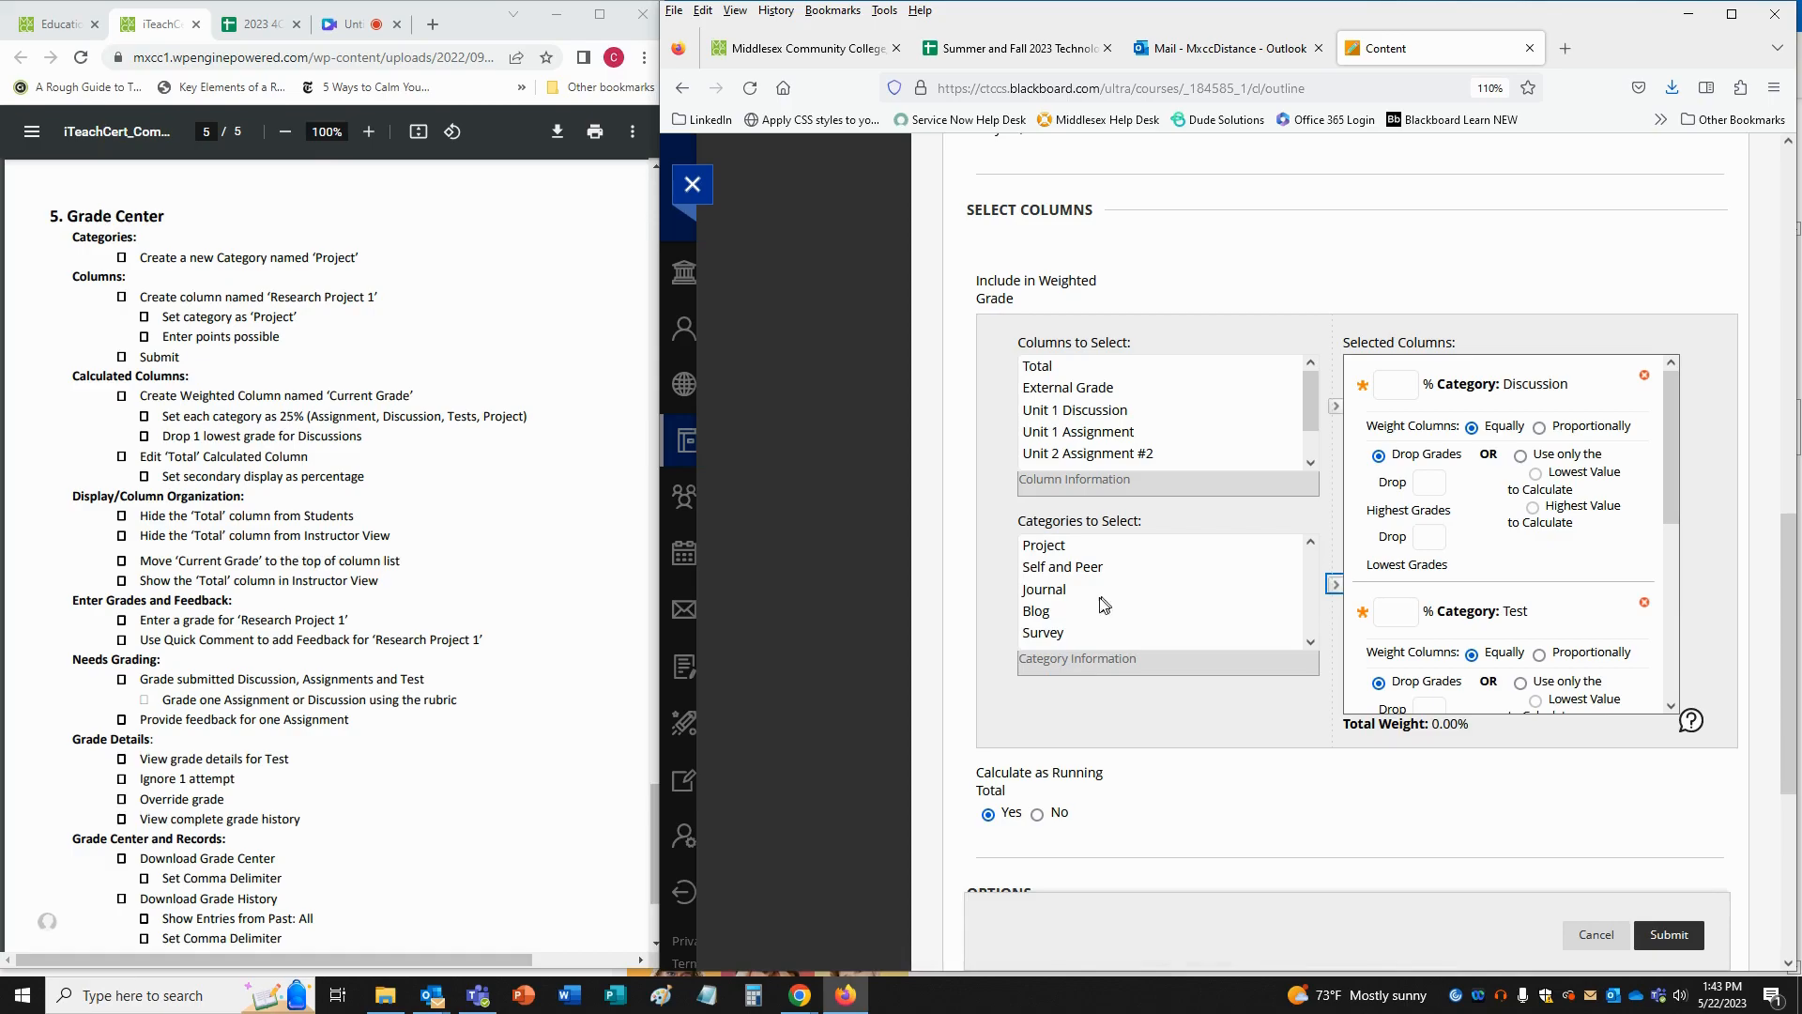
click(1051, 547)
click(1336, 586)
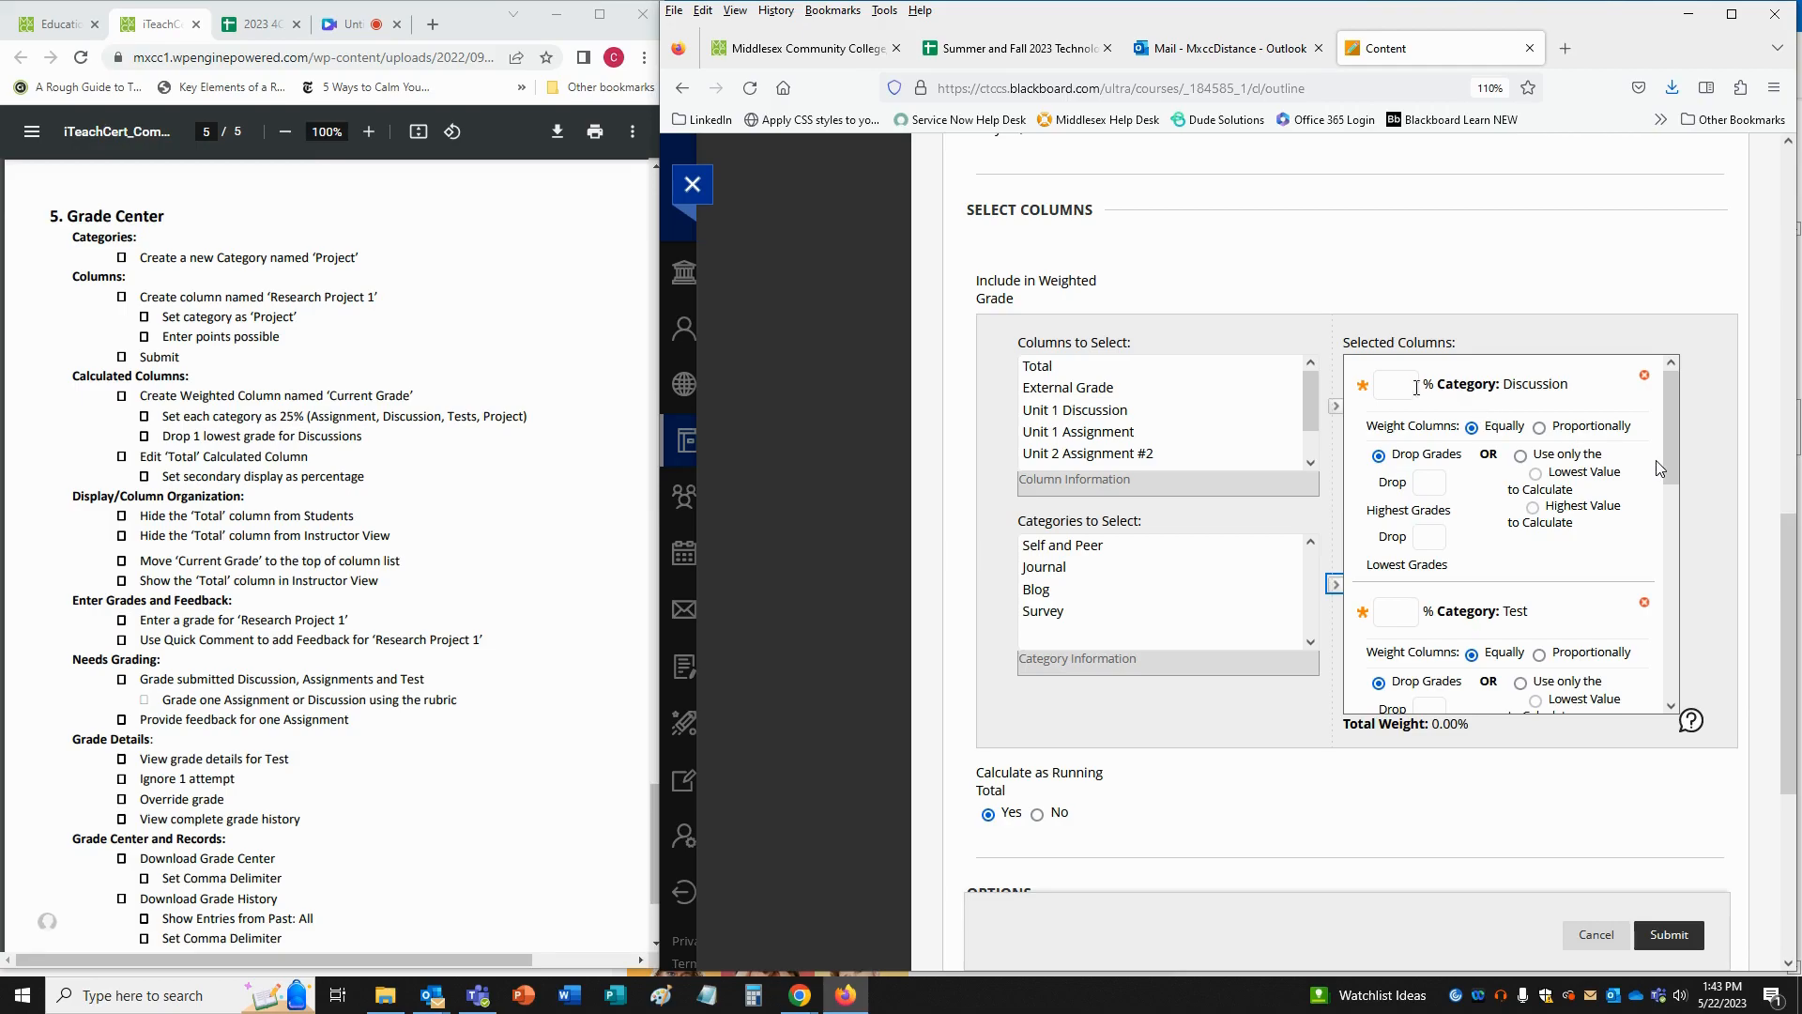
- Set the weights of the Discussion, Test, Project and Assignment categories to 25% each
click(1405, 388)
text(25)
click(1398, 613)
text(25)
drag(1674, 450, 1680, 570)
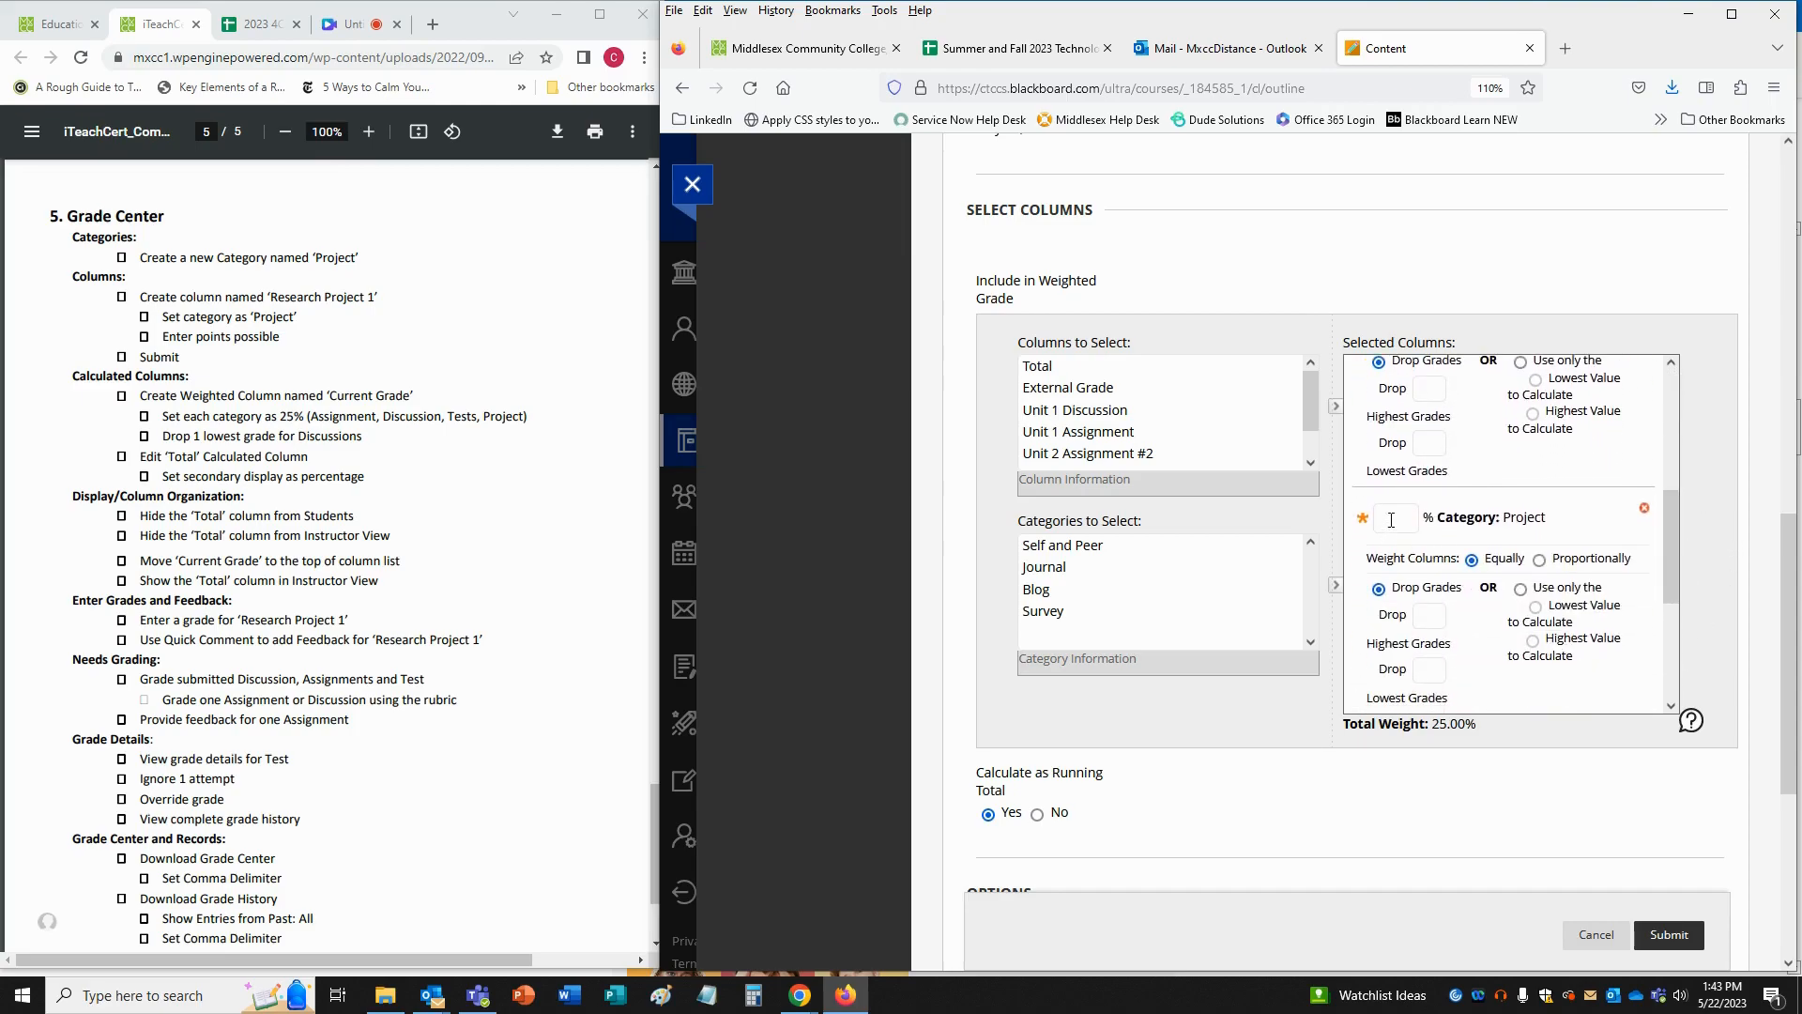
text(25)
drag(1676, 561, 1670, 648)
click(1395, 498)
text(25)
click(1387, 524)
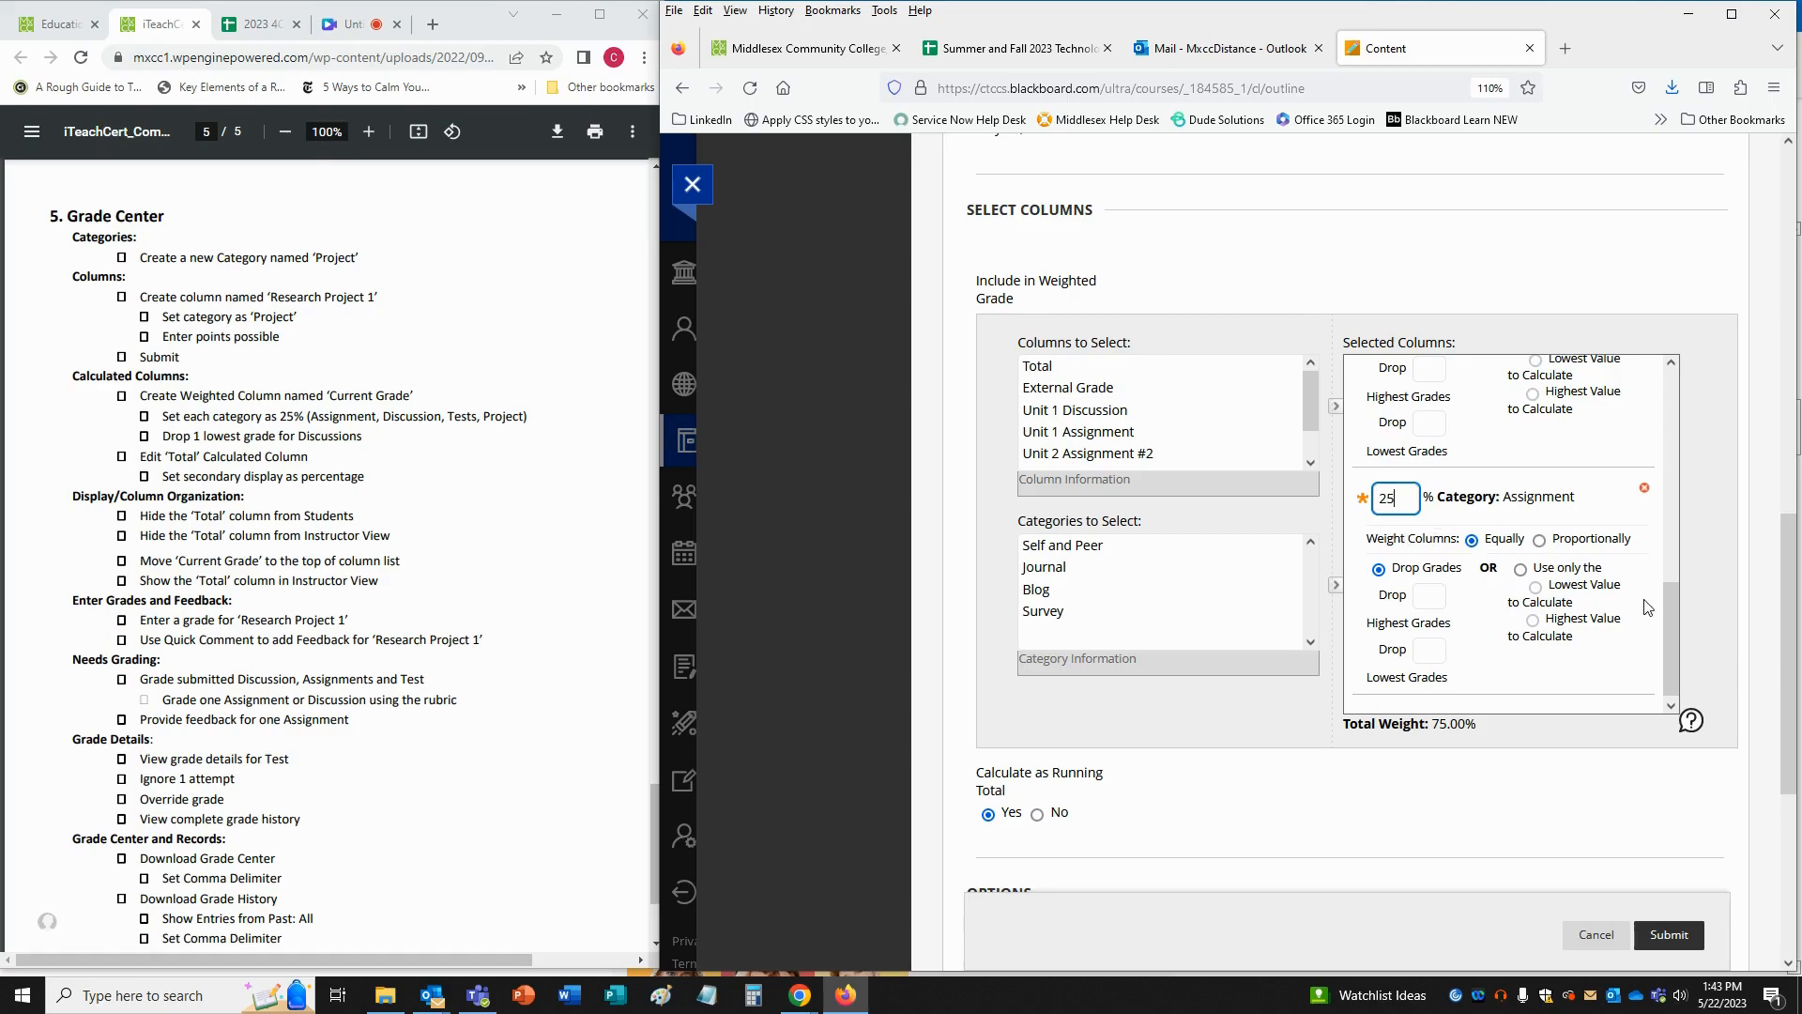
- Drop 1 lowest grade in the Discussion category and submit the weighted column
drag(1670, 624, 1705, 400)
click(1430, 534)
text(1)
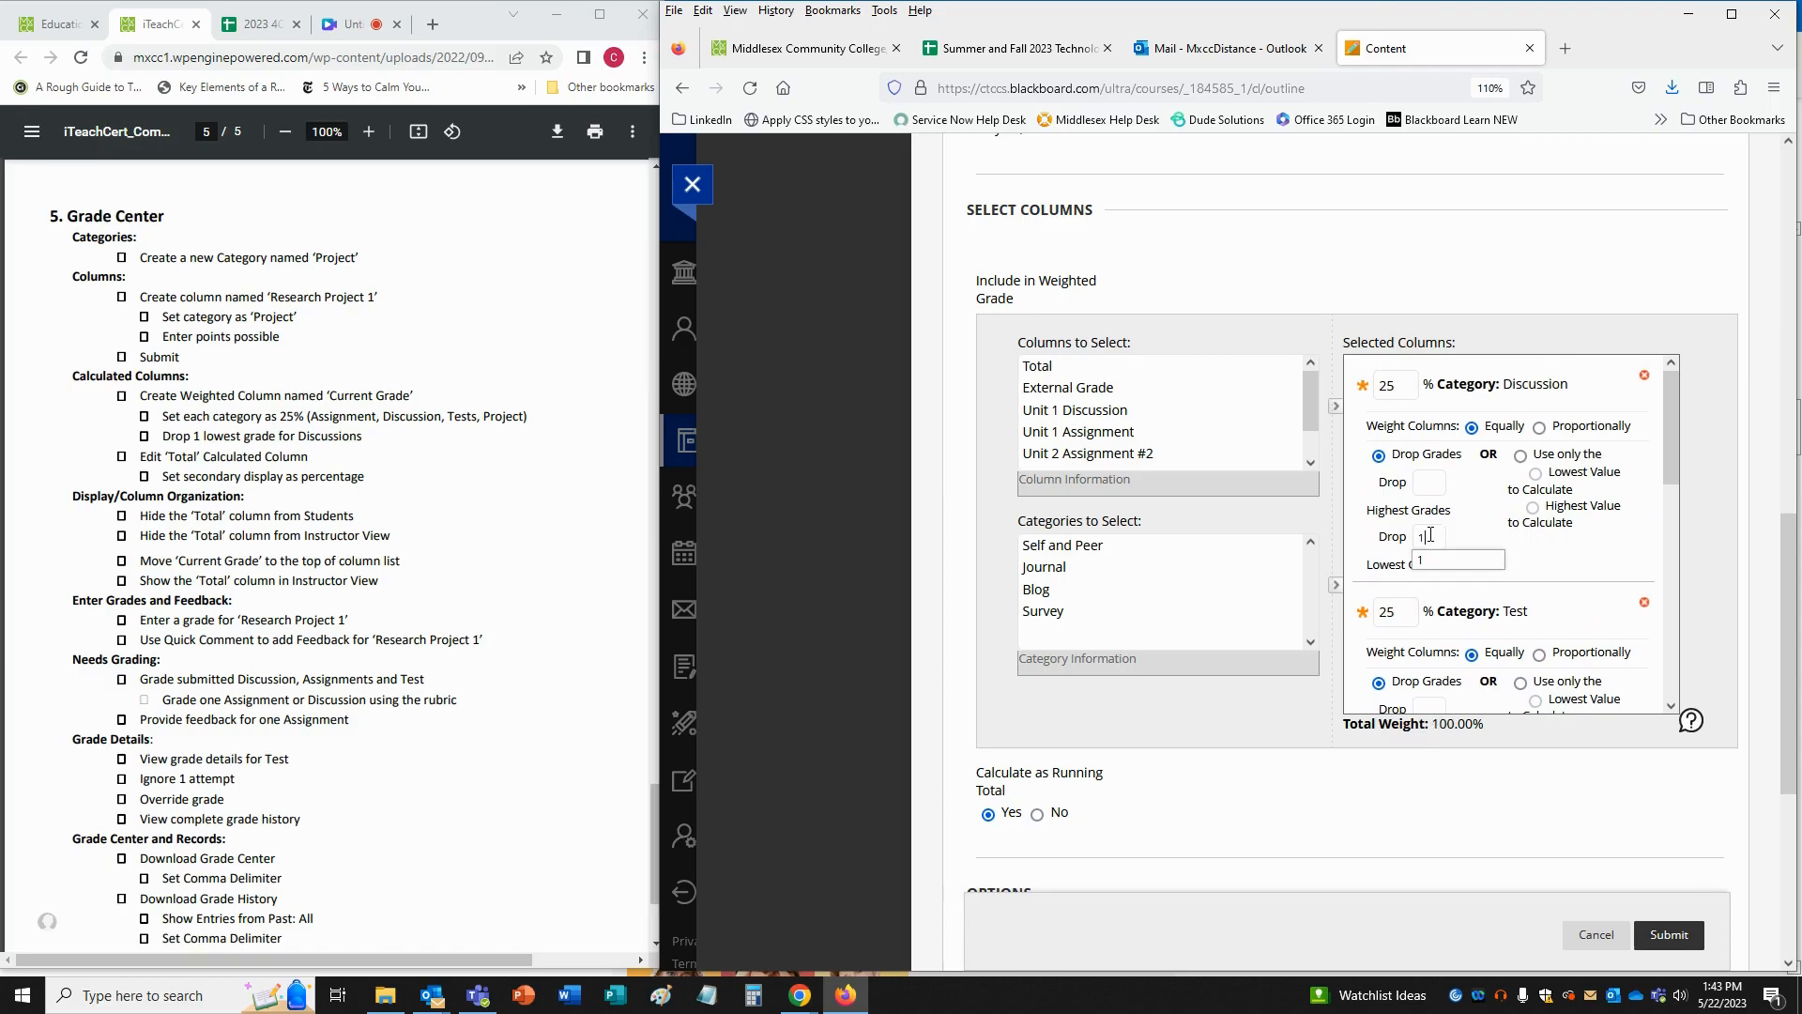
click(1425, 560)
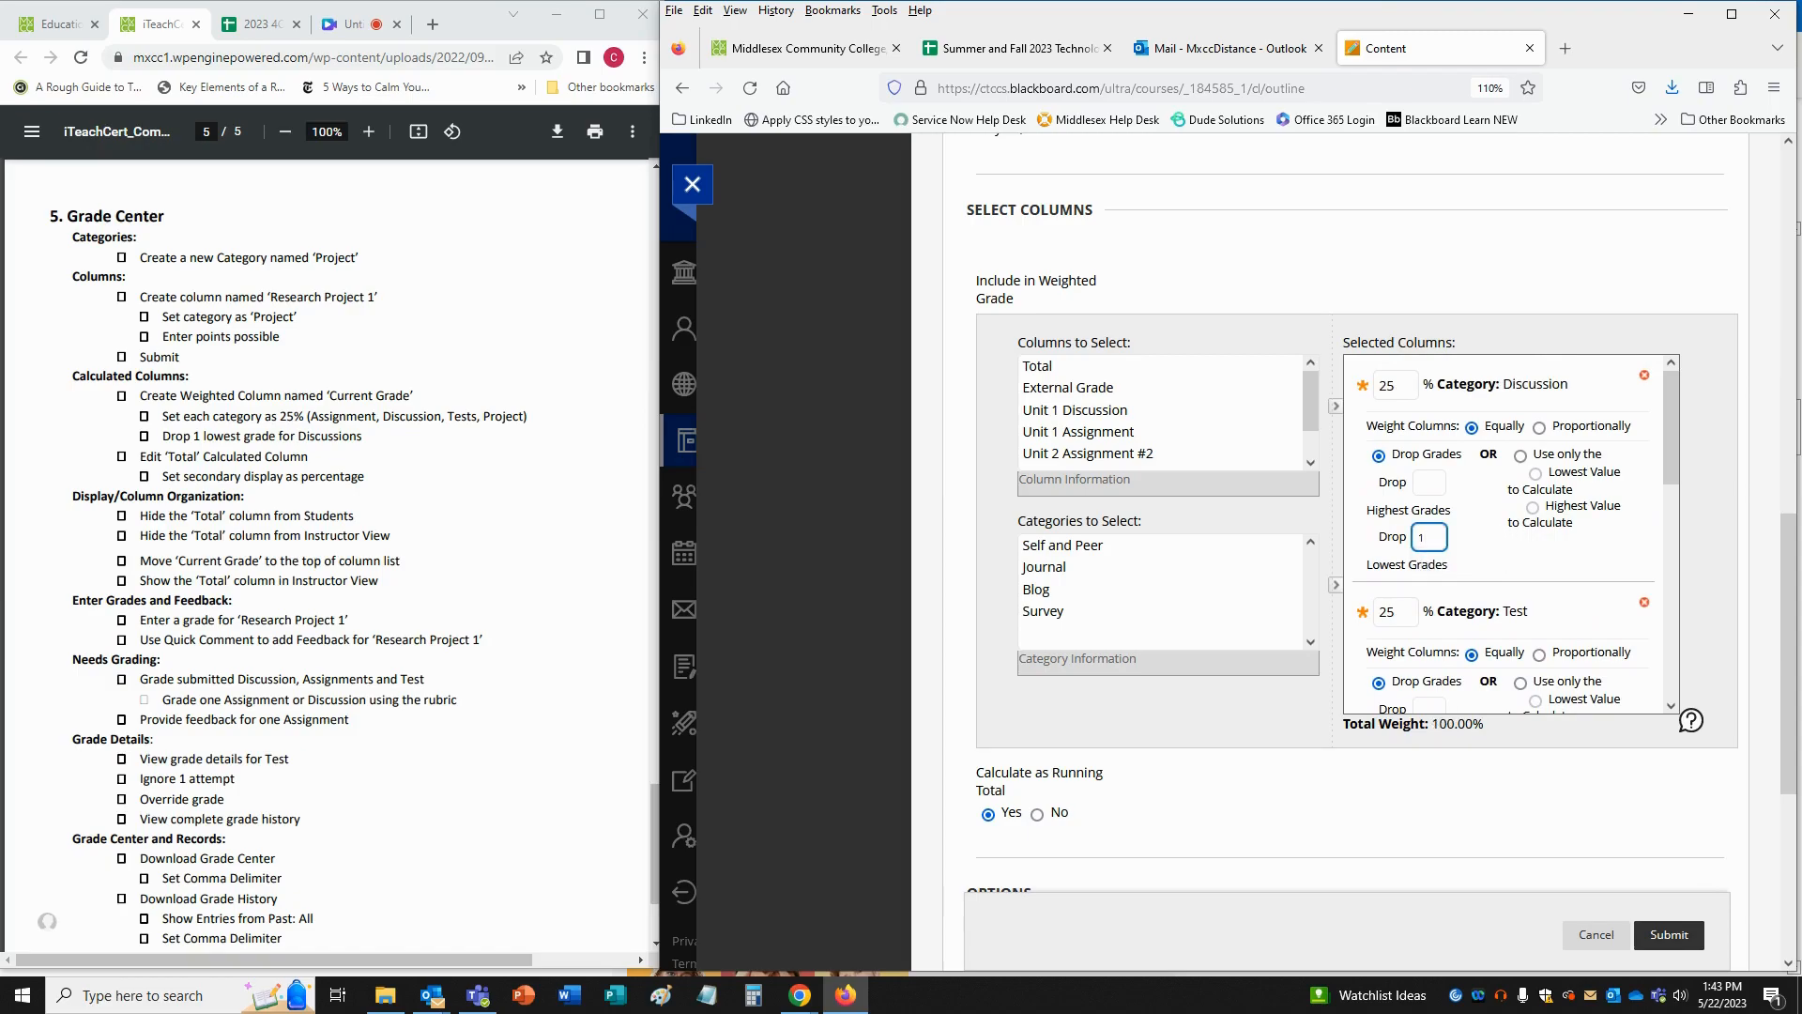
click(1668, 935)
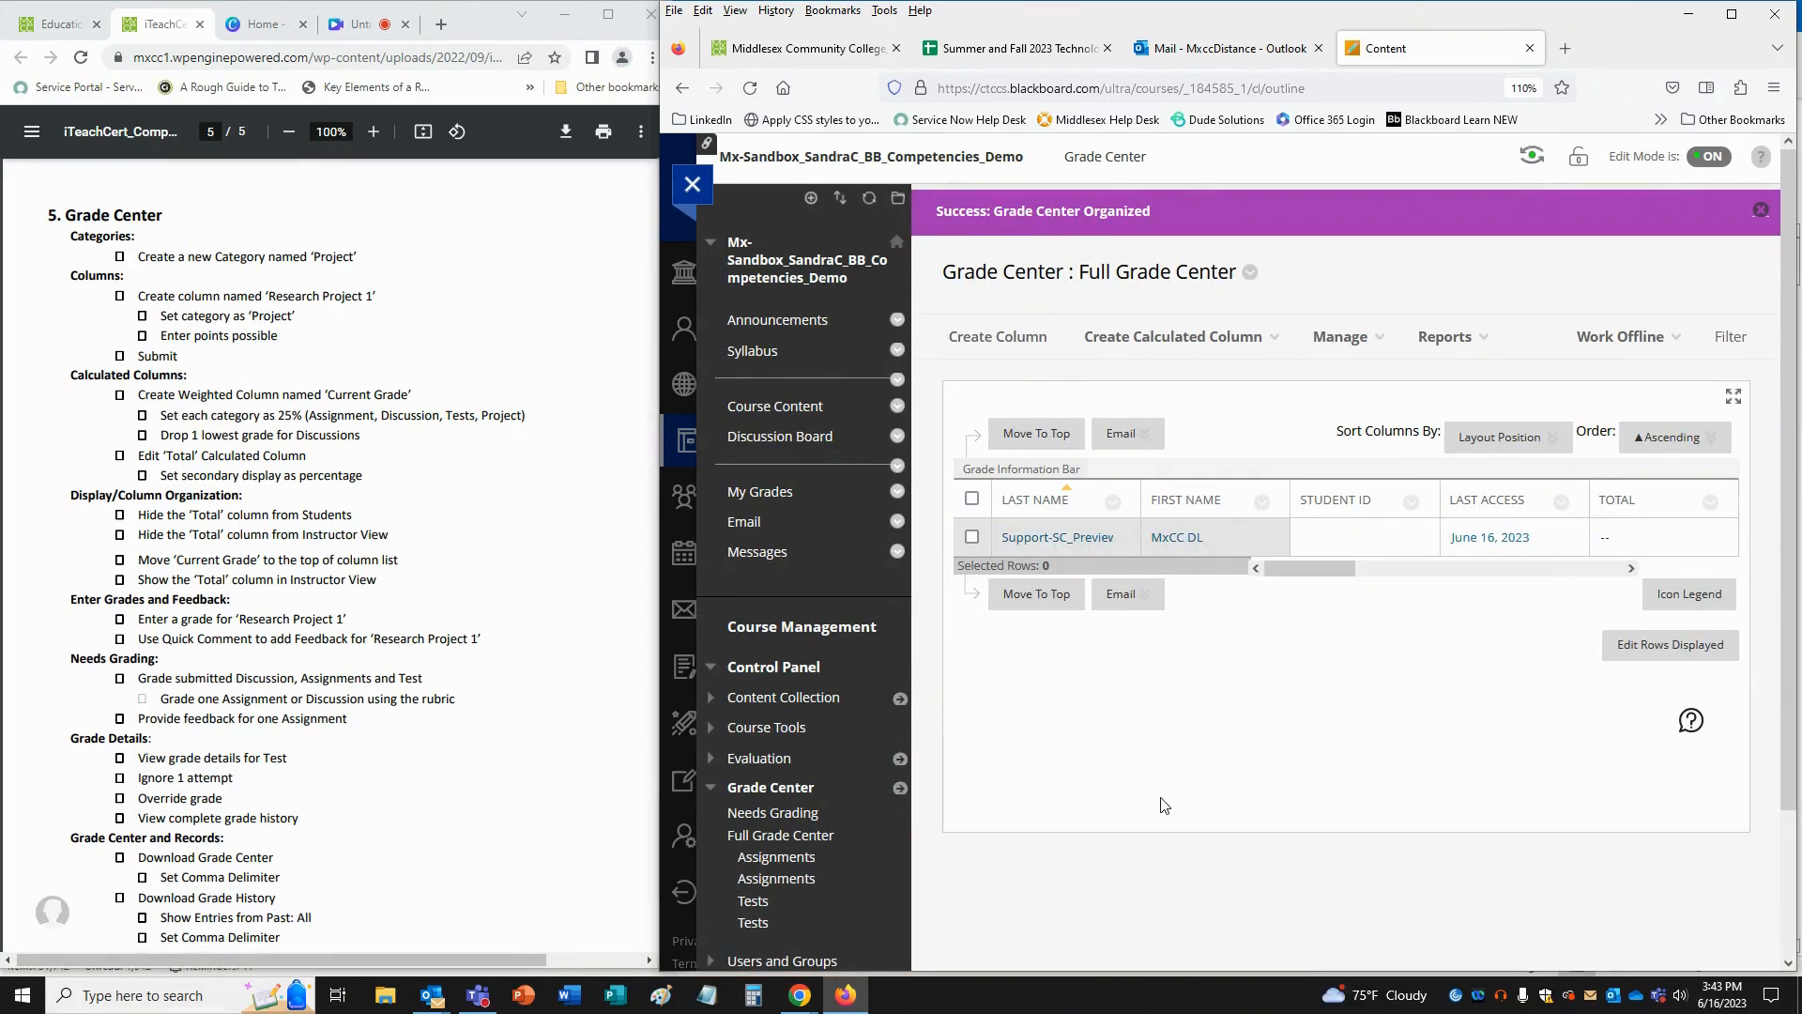
- Edit the Total column to use Percentage as its secondary display and submit the change
click(1711, 505)
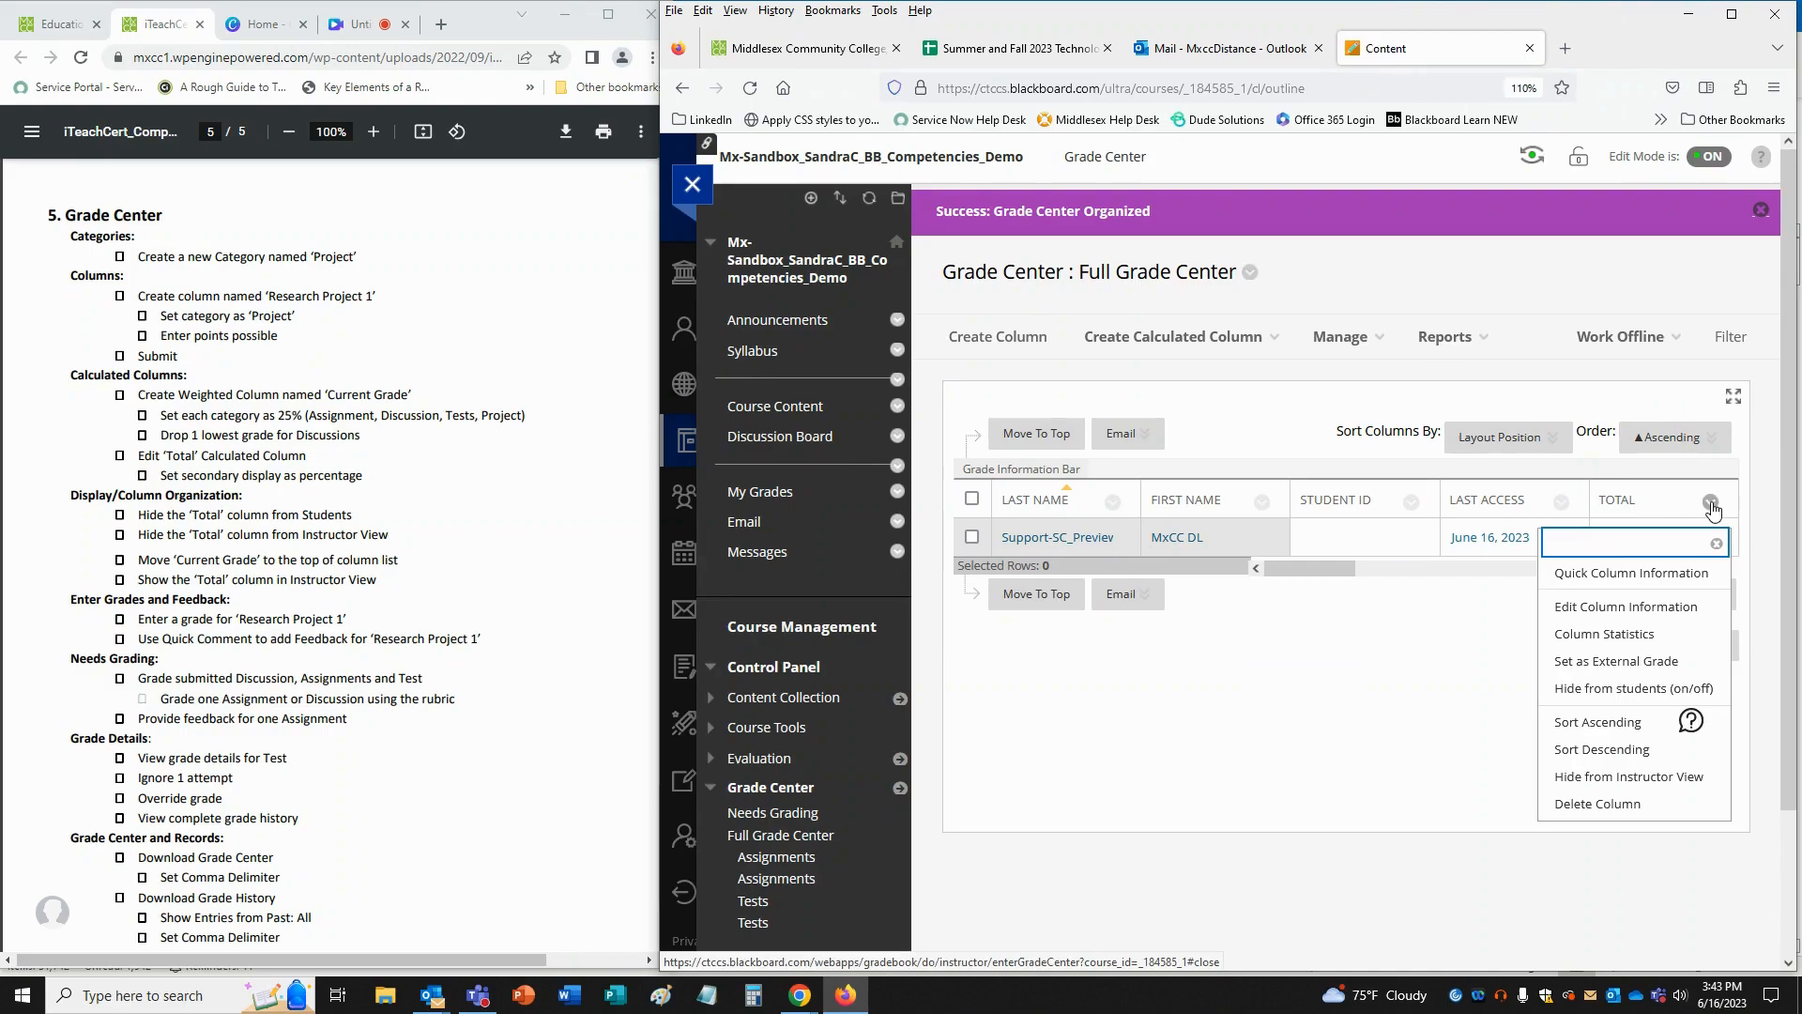
click(1683, 610)
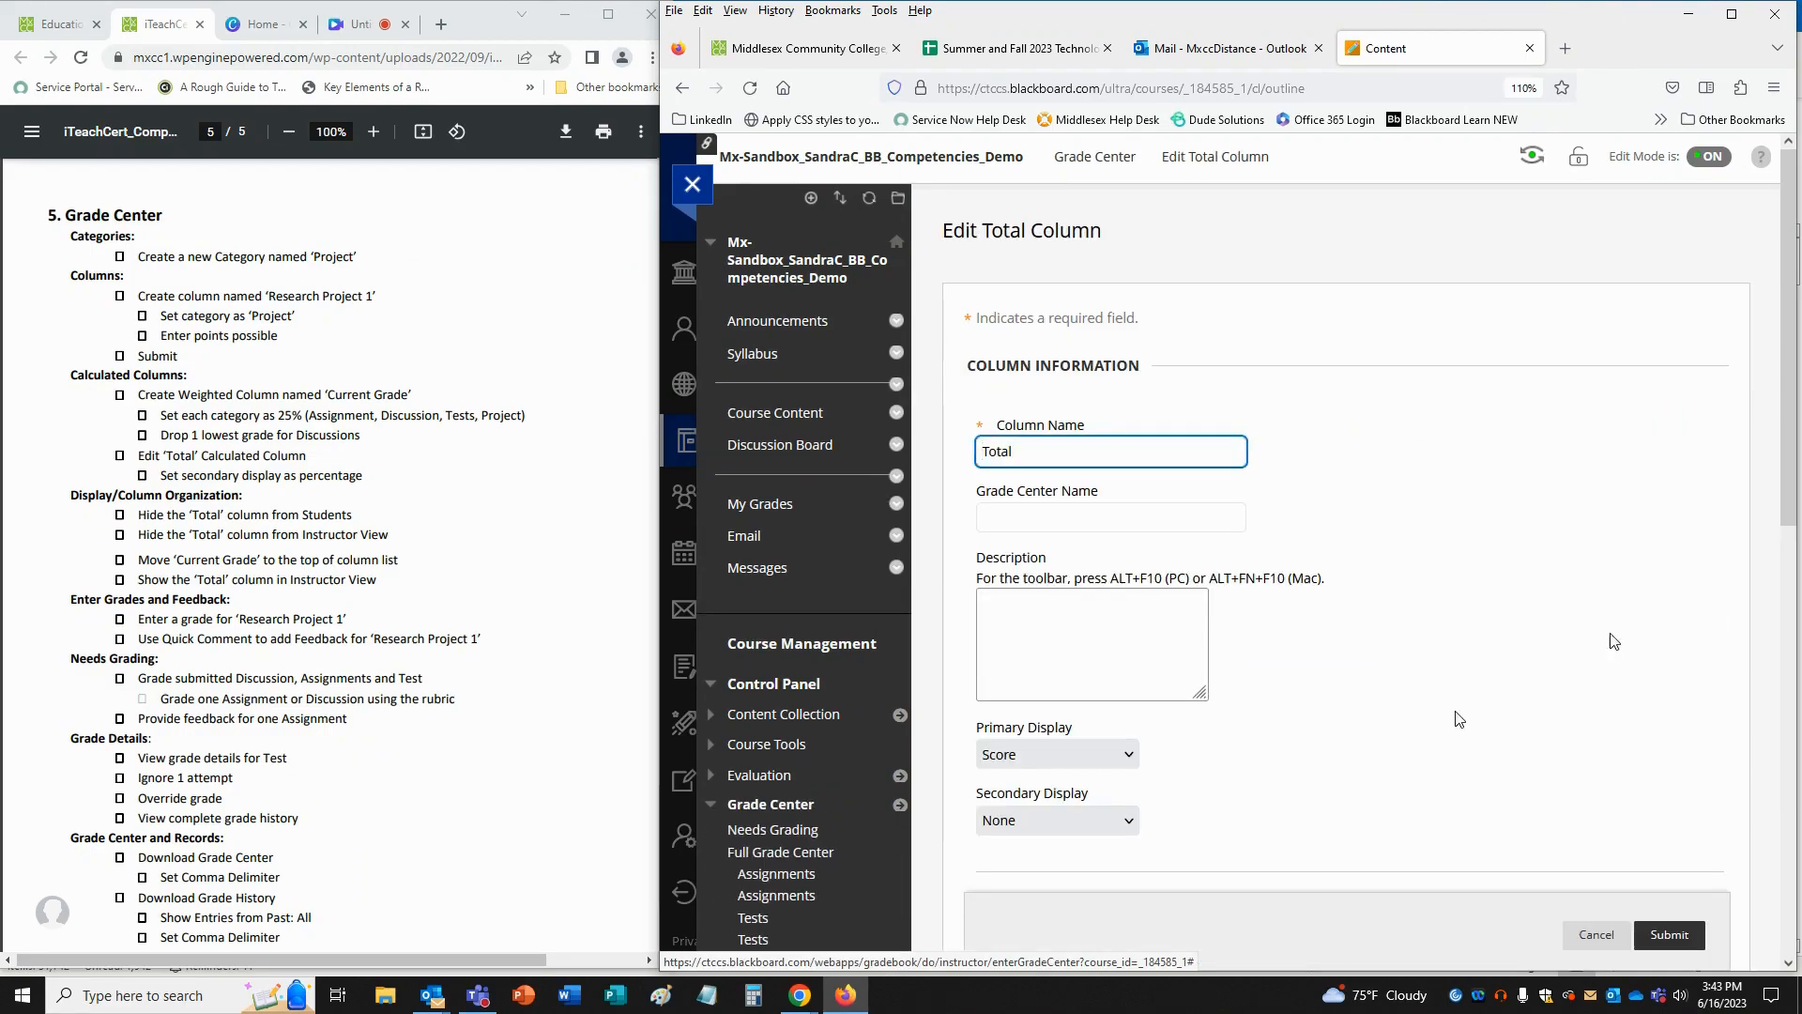
scroll(1317, 749, down, 3)
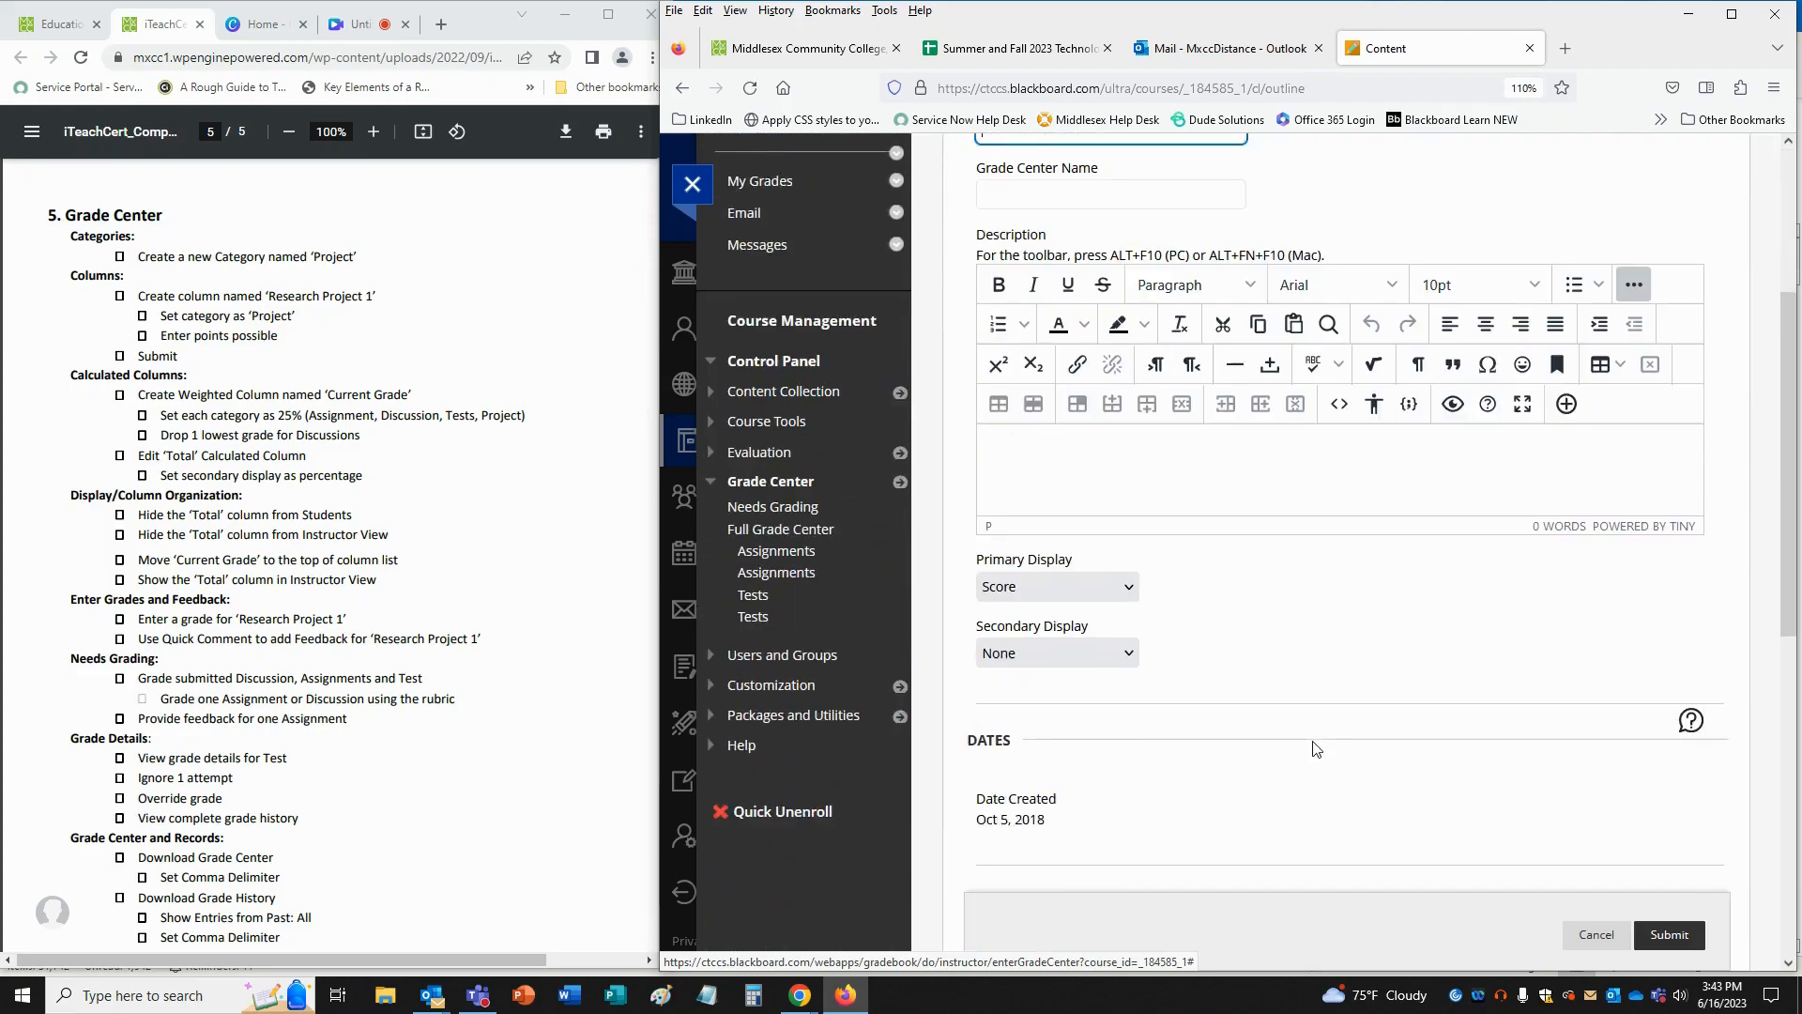
click(1003, 643)
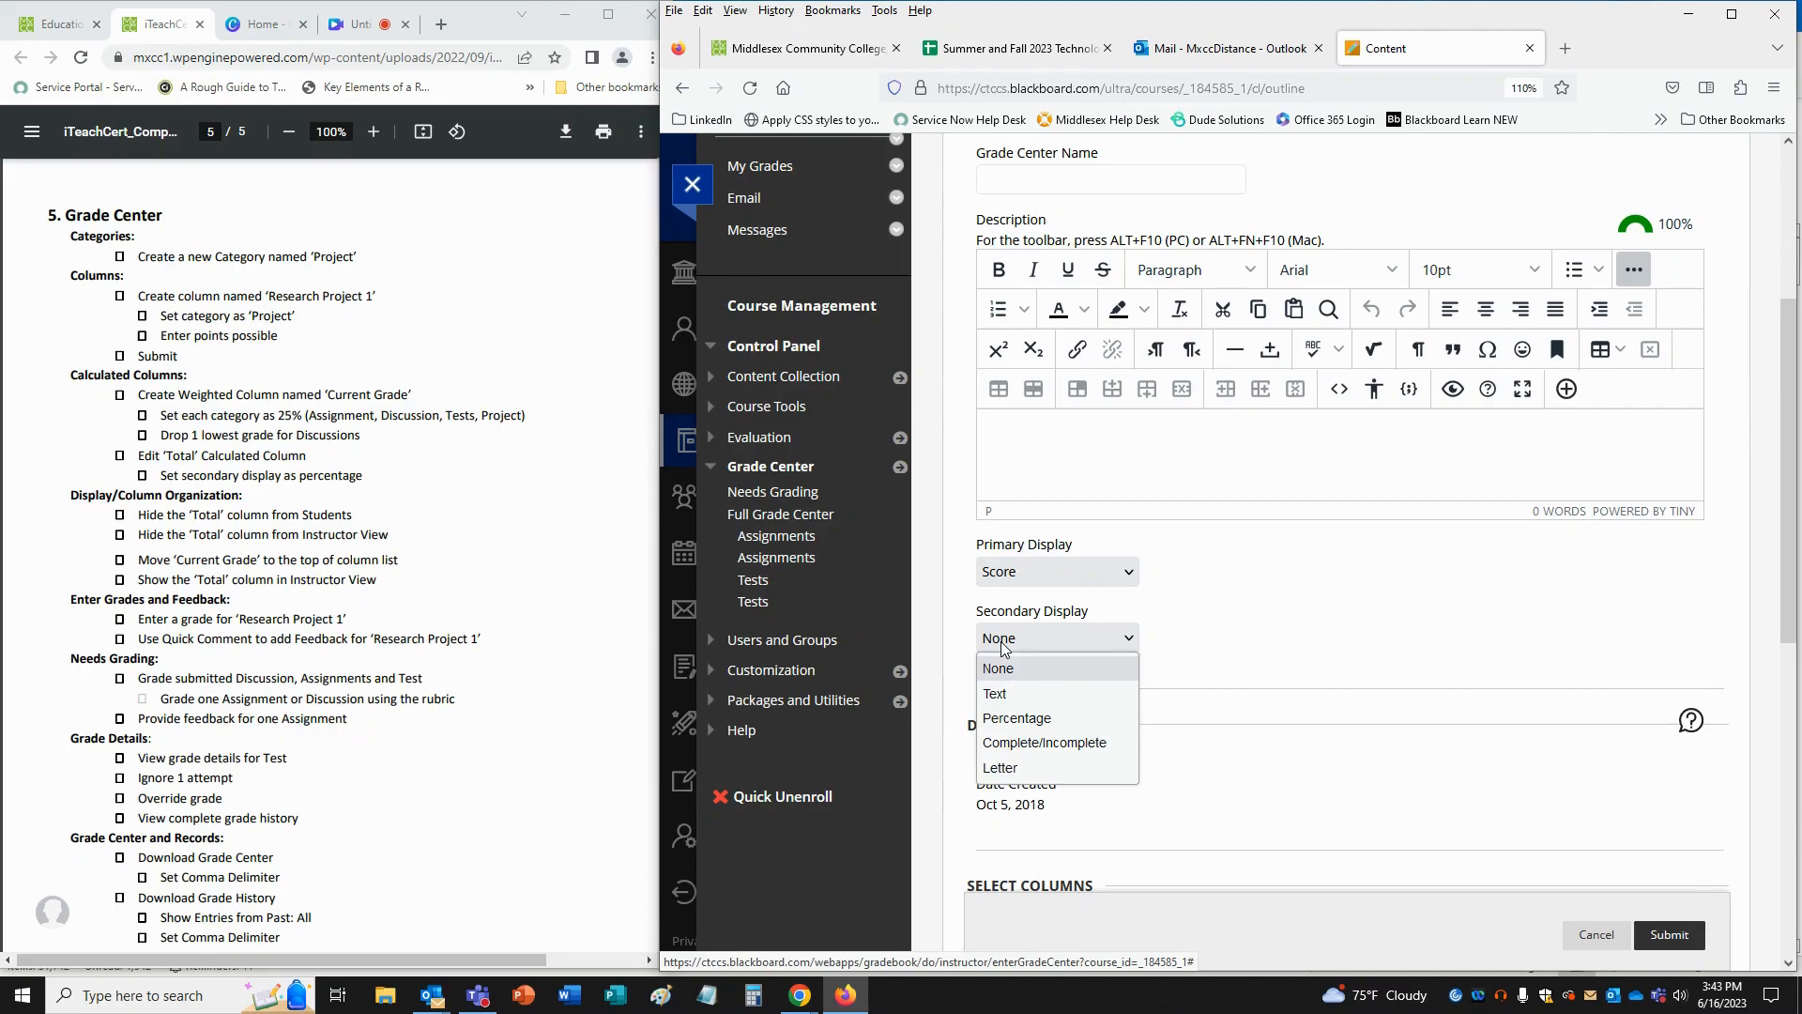
click(1014, 718)
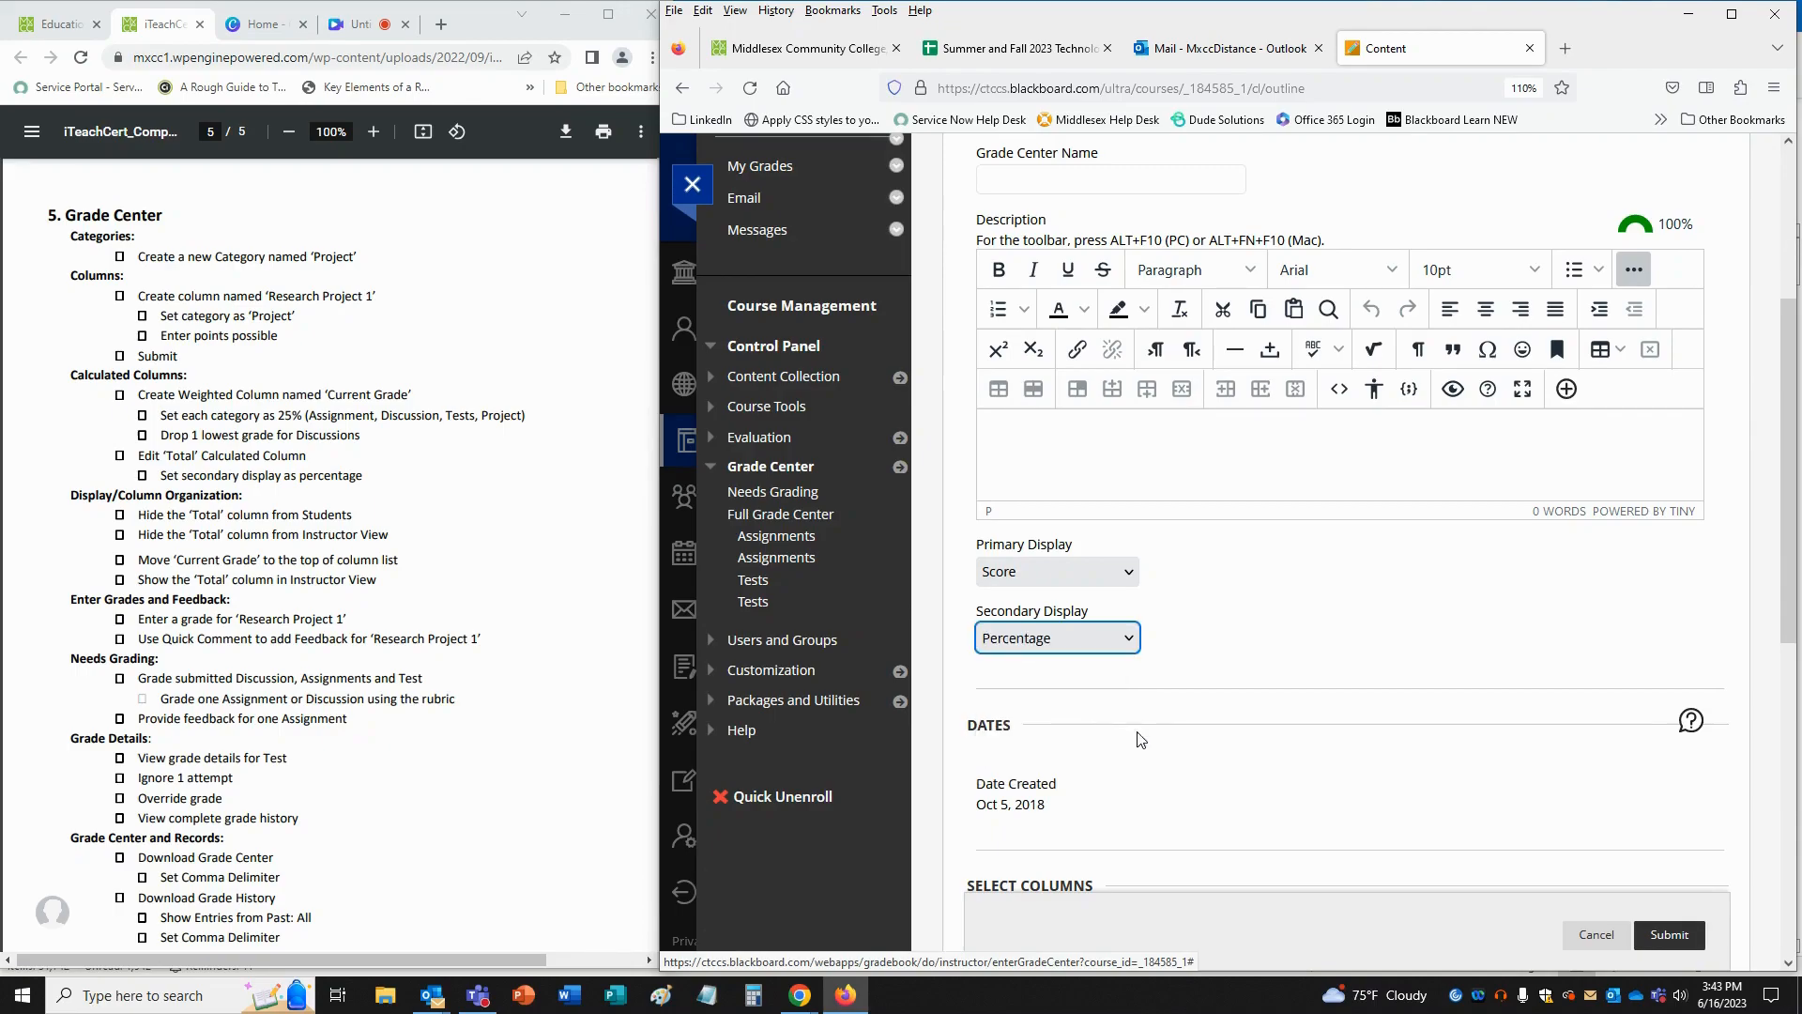
click(1673, 935)
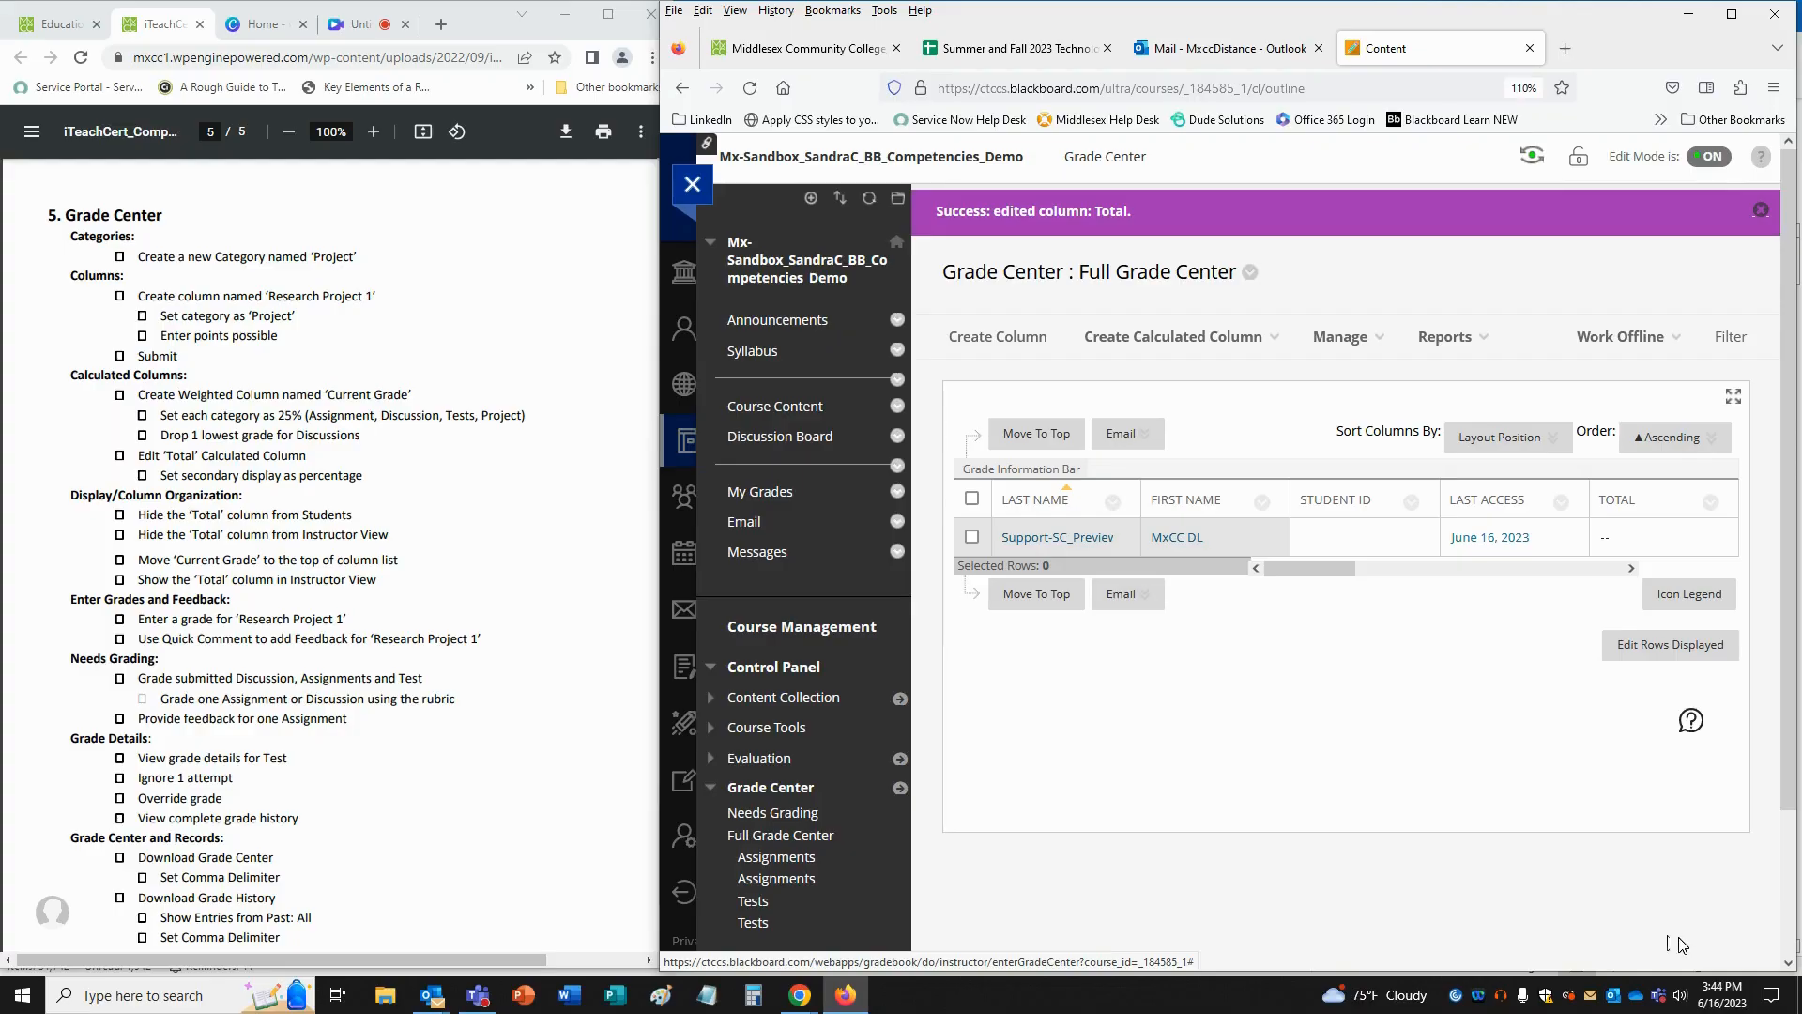
- Hide the Total column from students and from the instructor view in the Full Grade Center
click(1710, 502)
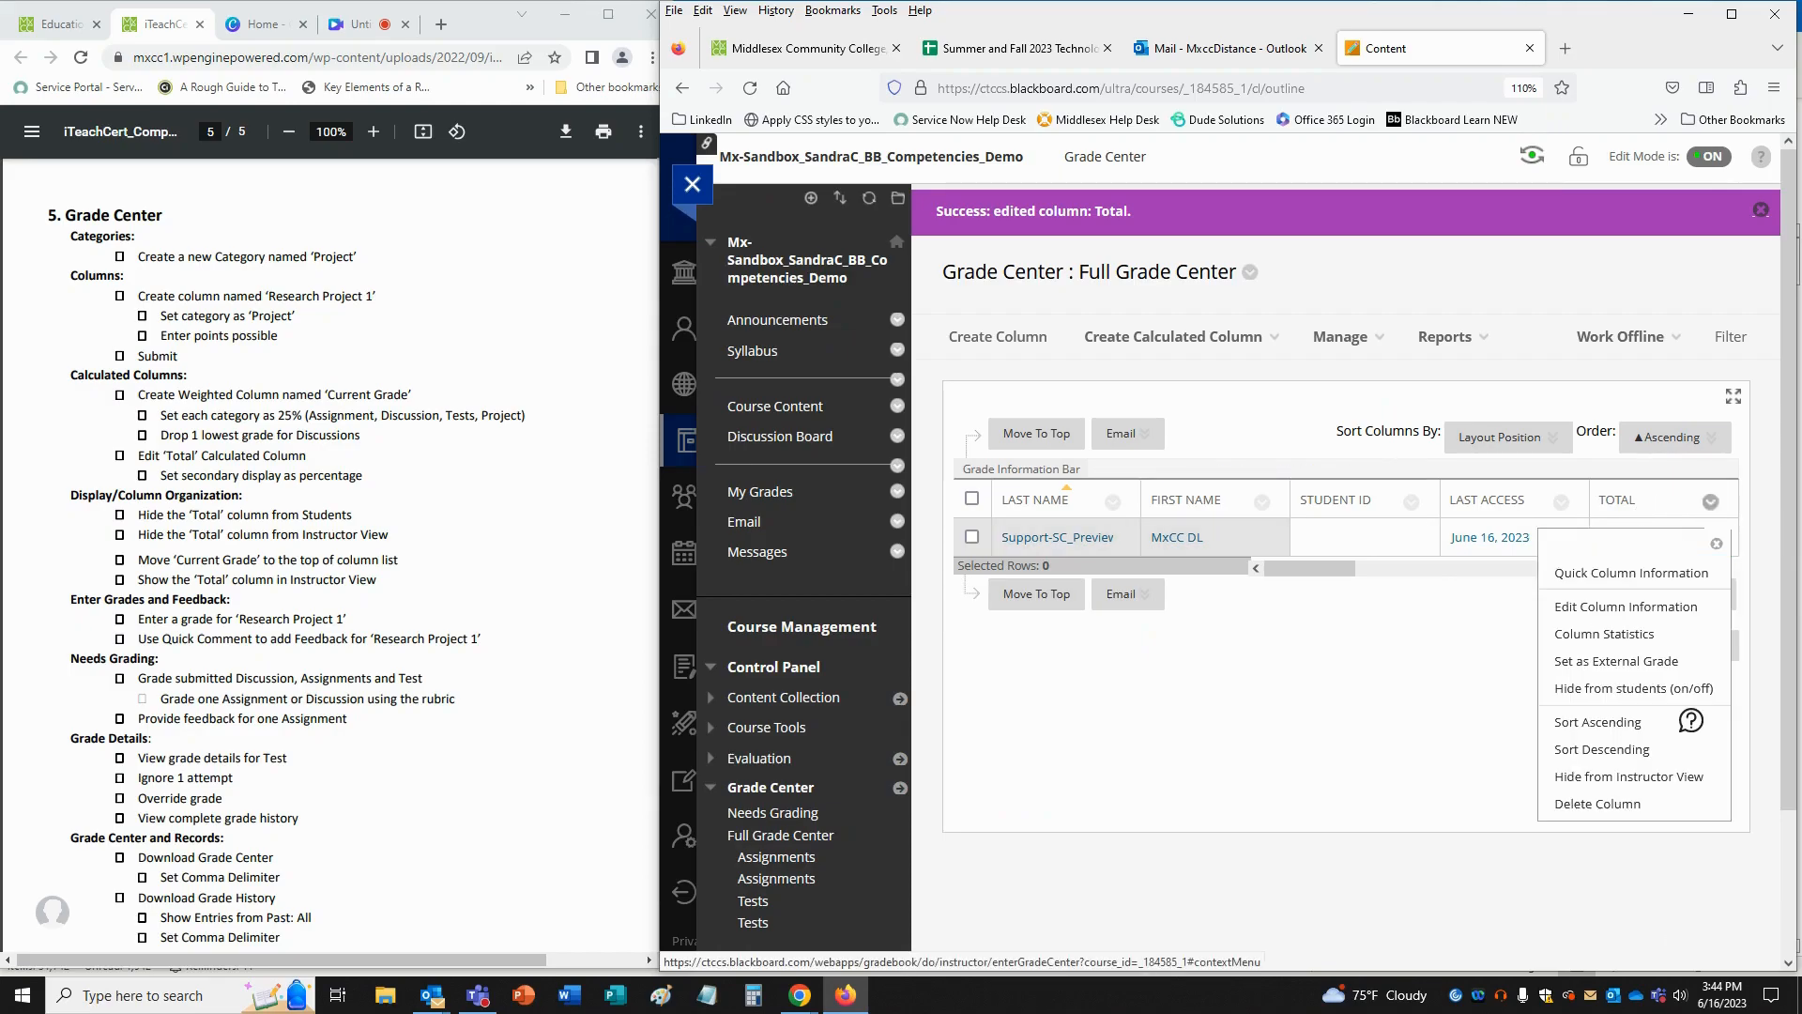
click(1673, 692)
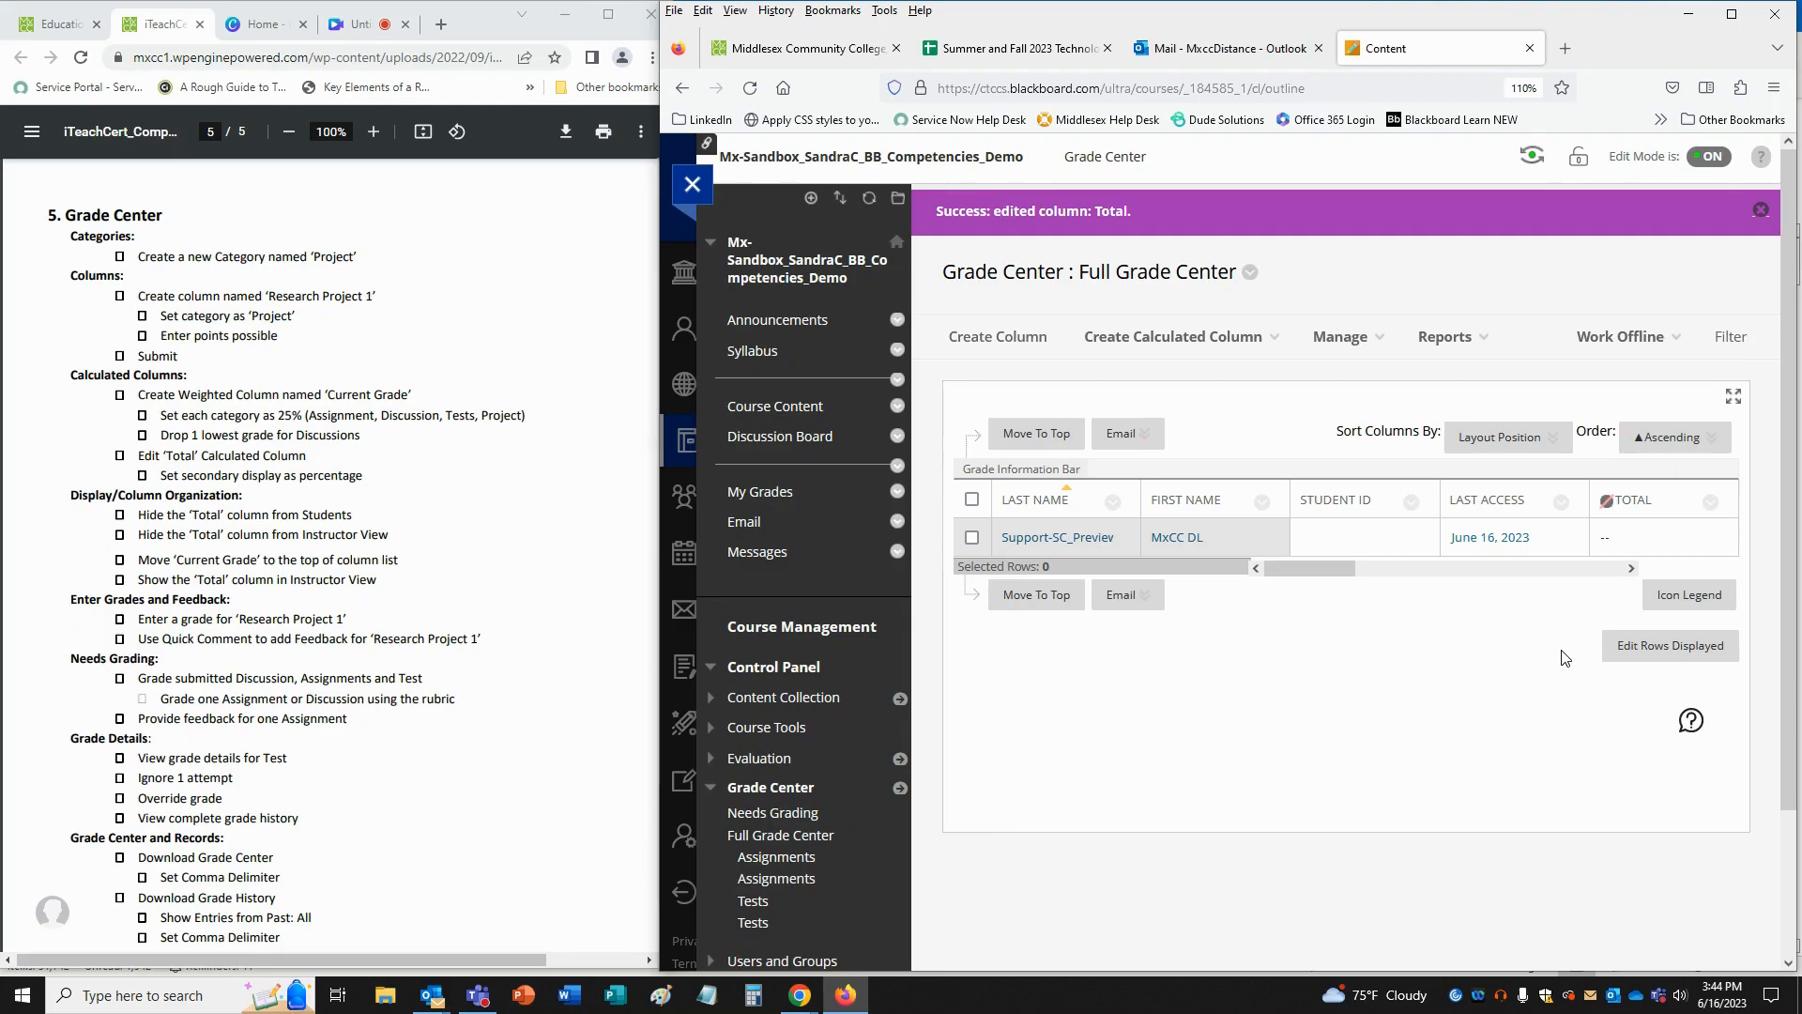
click(1710, 503)
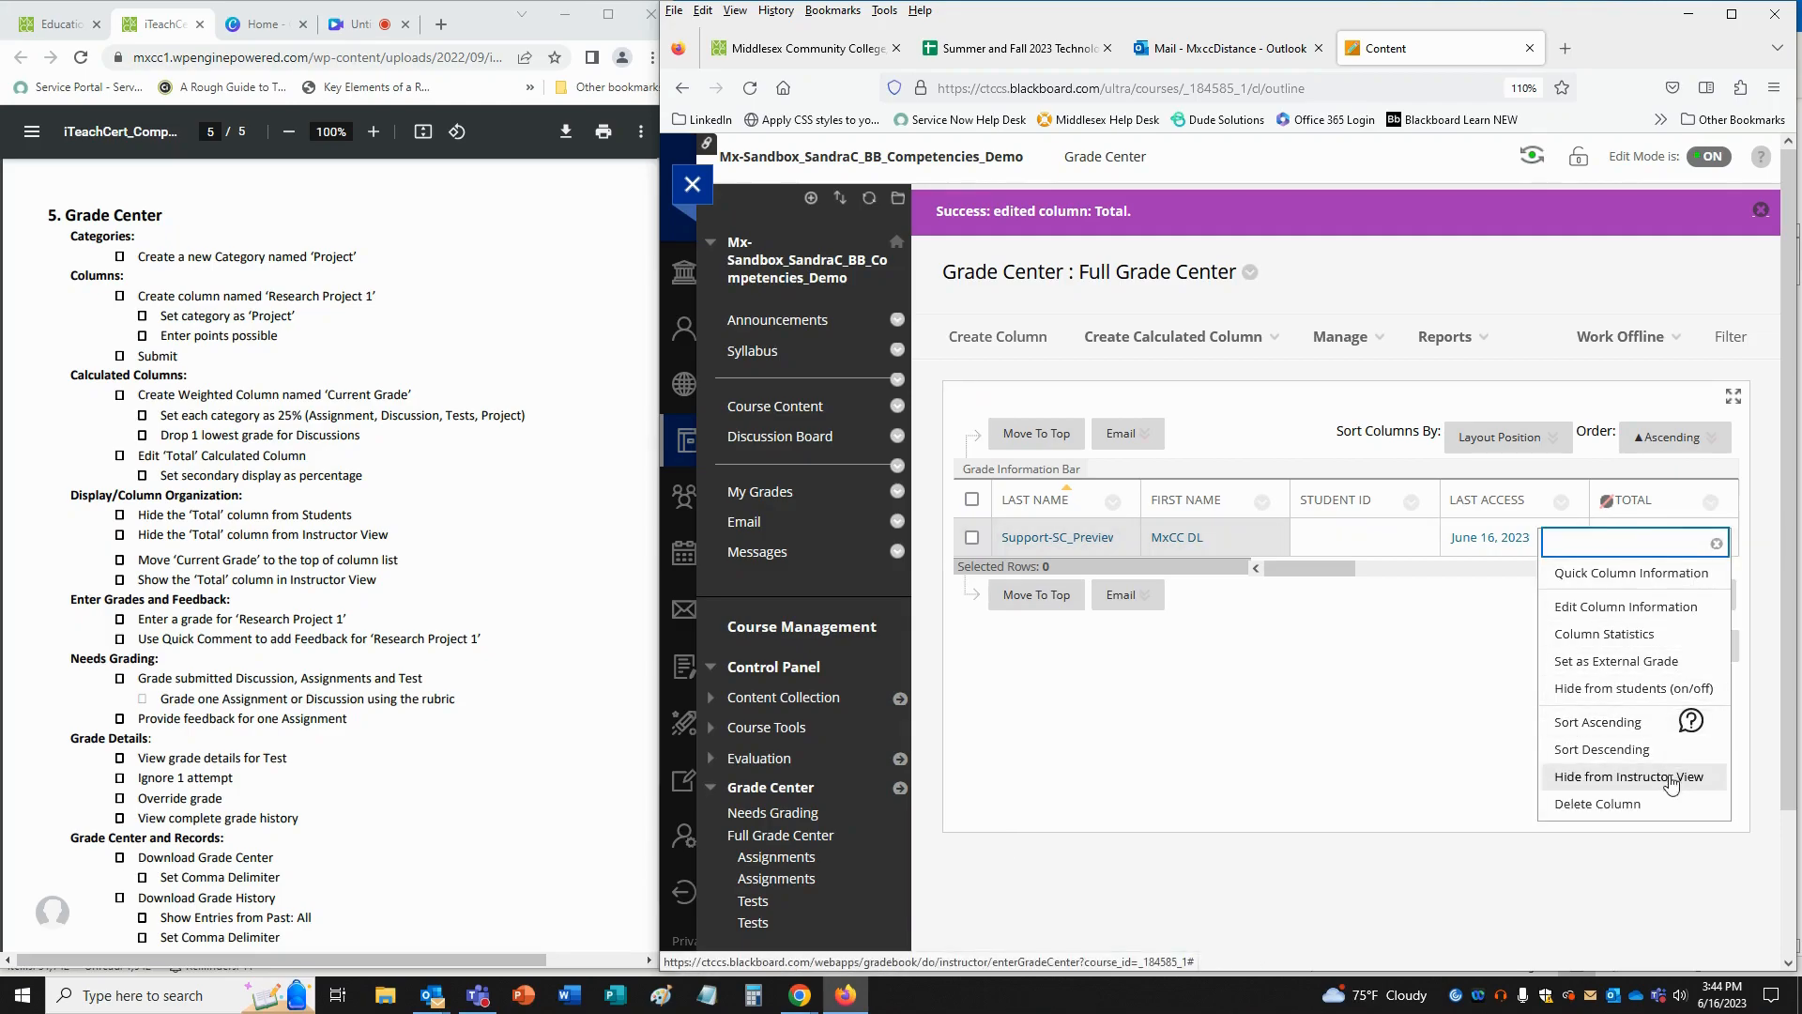
click(1710, 778)
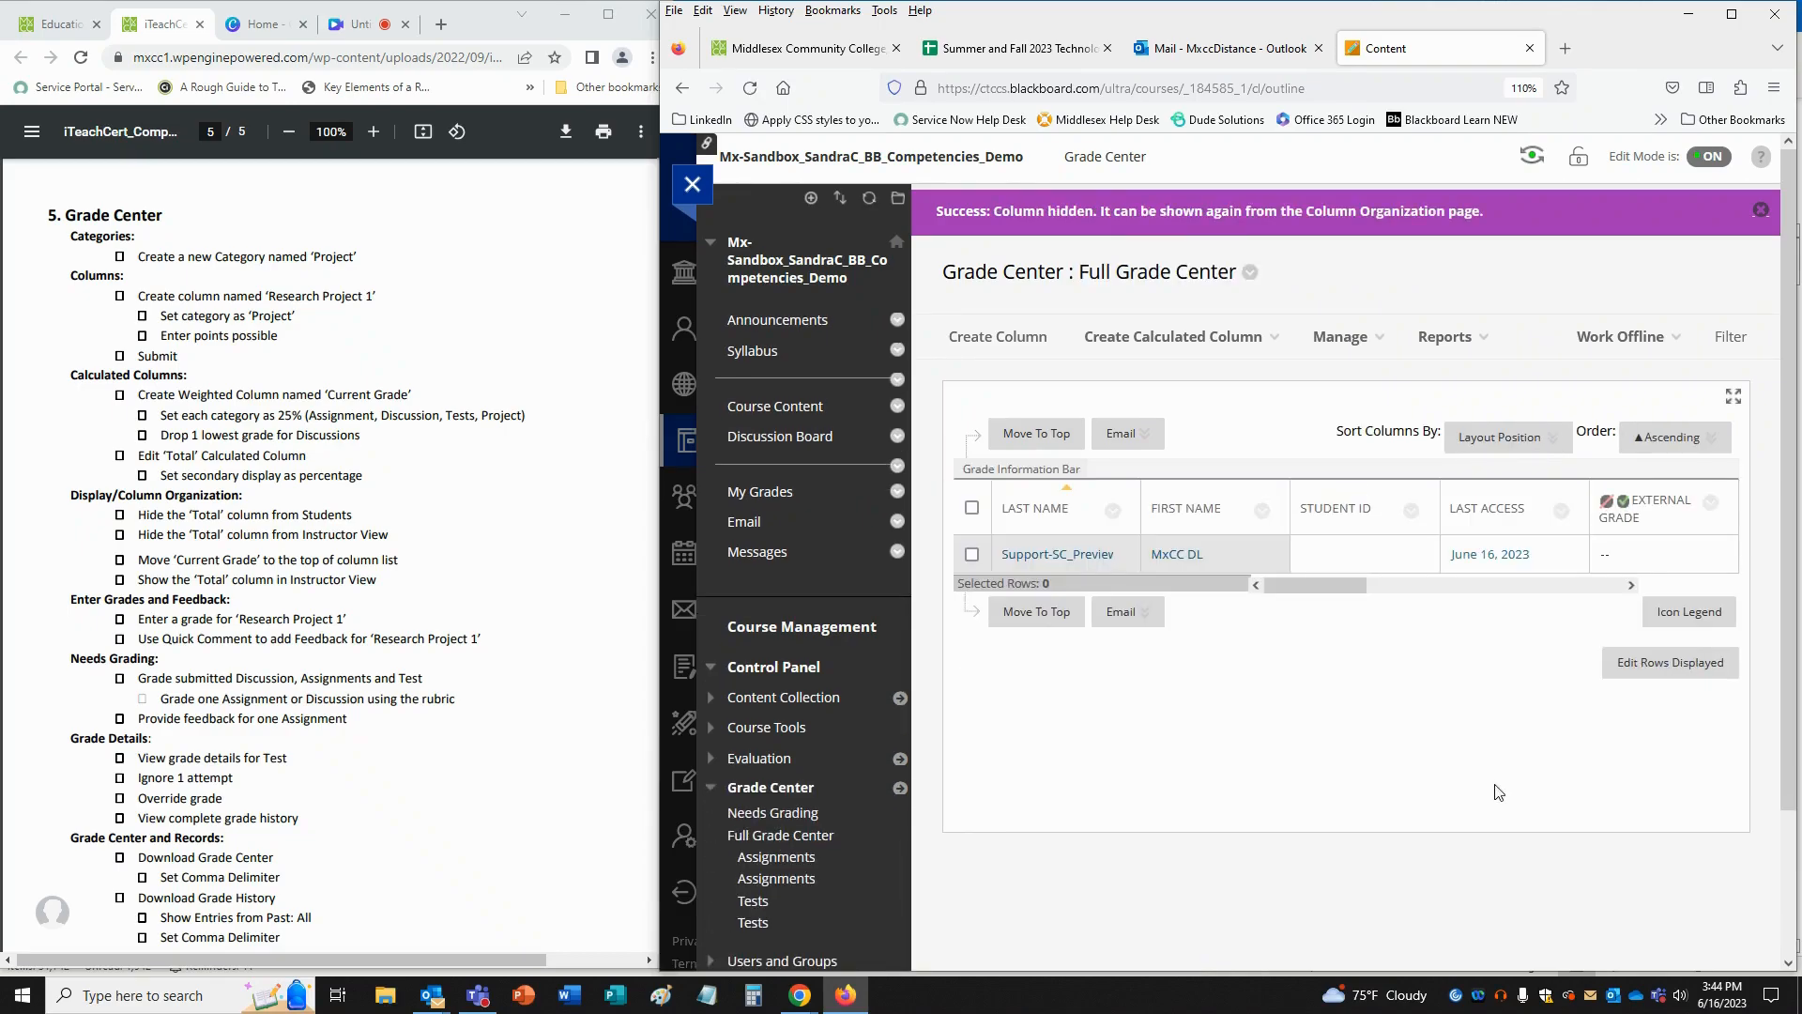
click(1631, 585)
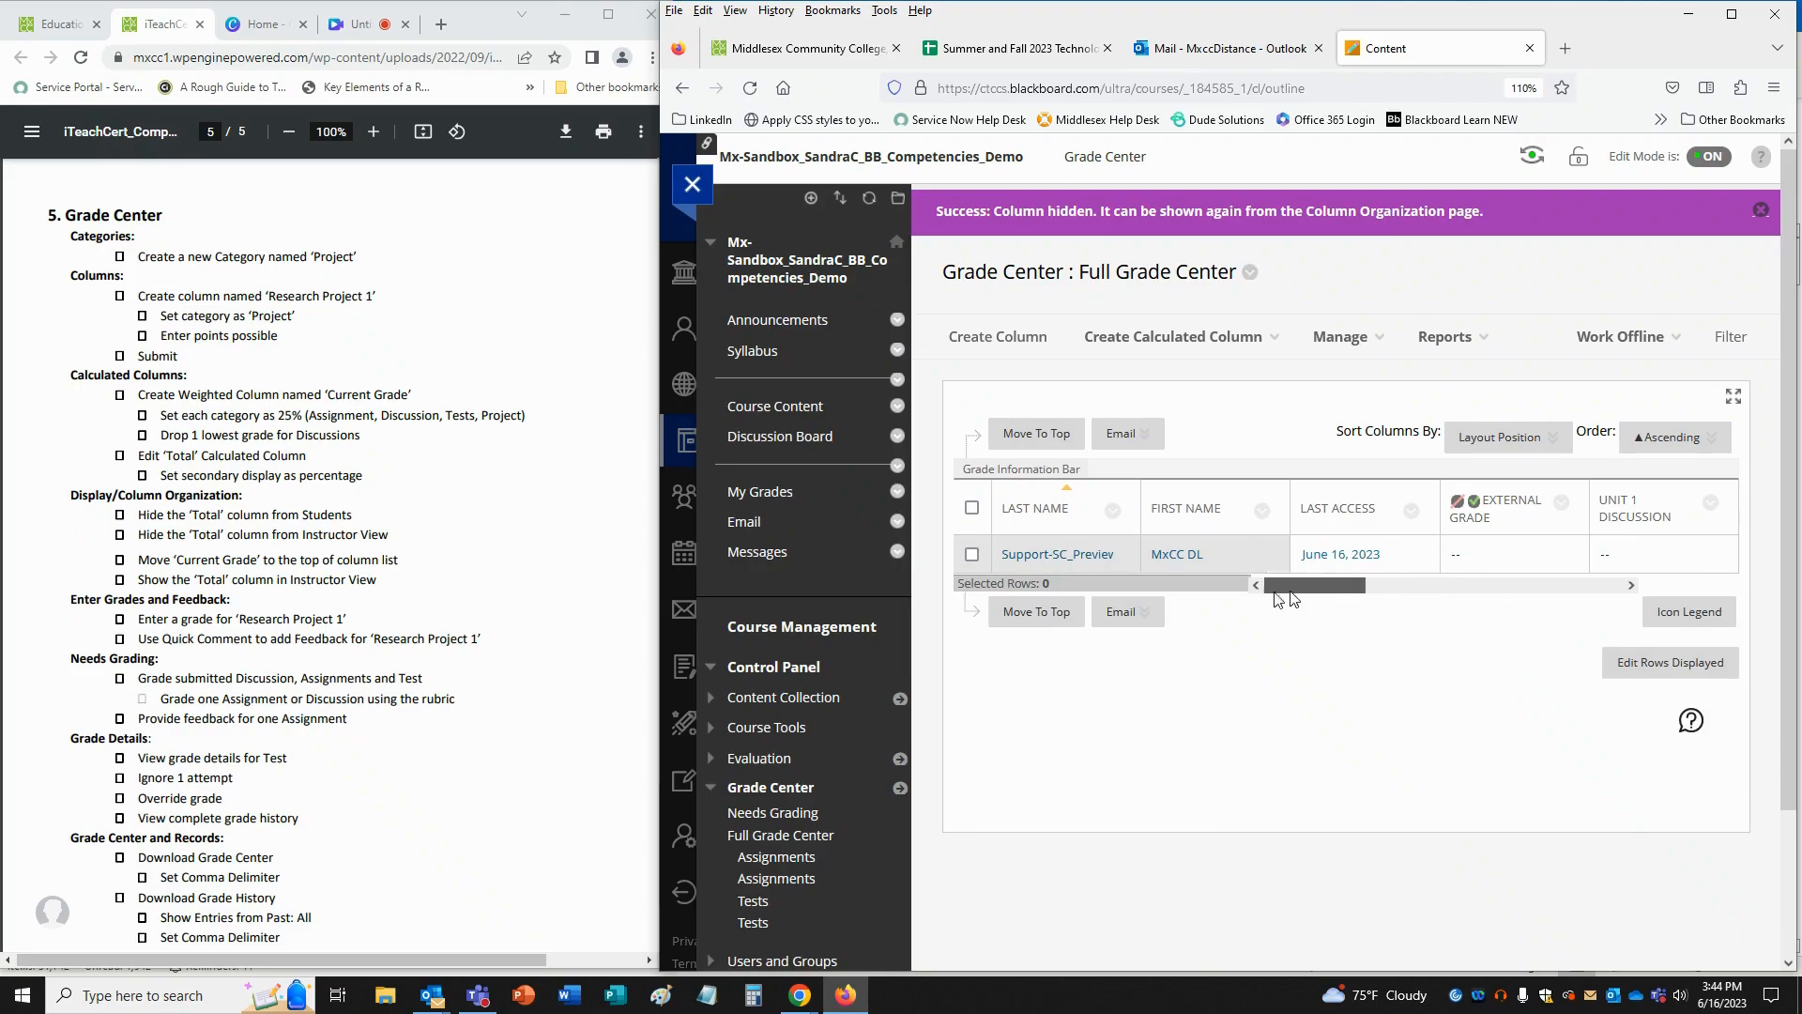
click(1257, 585)
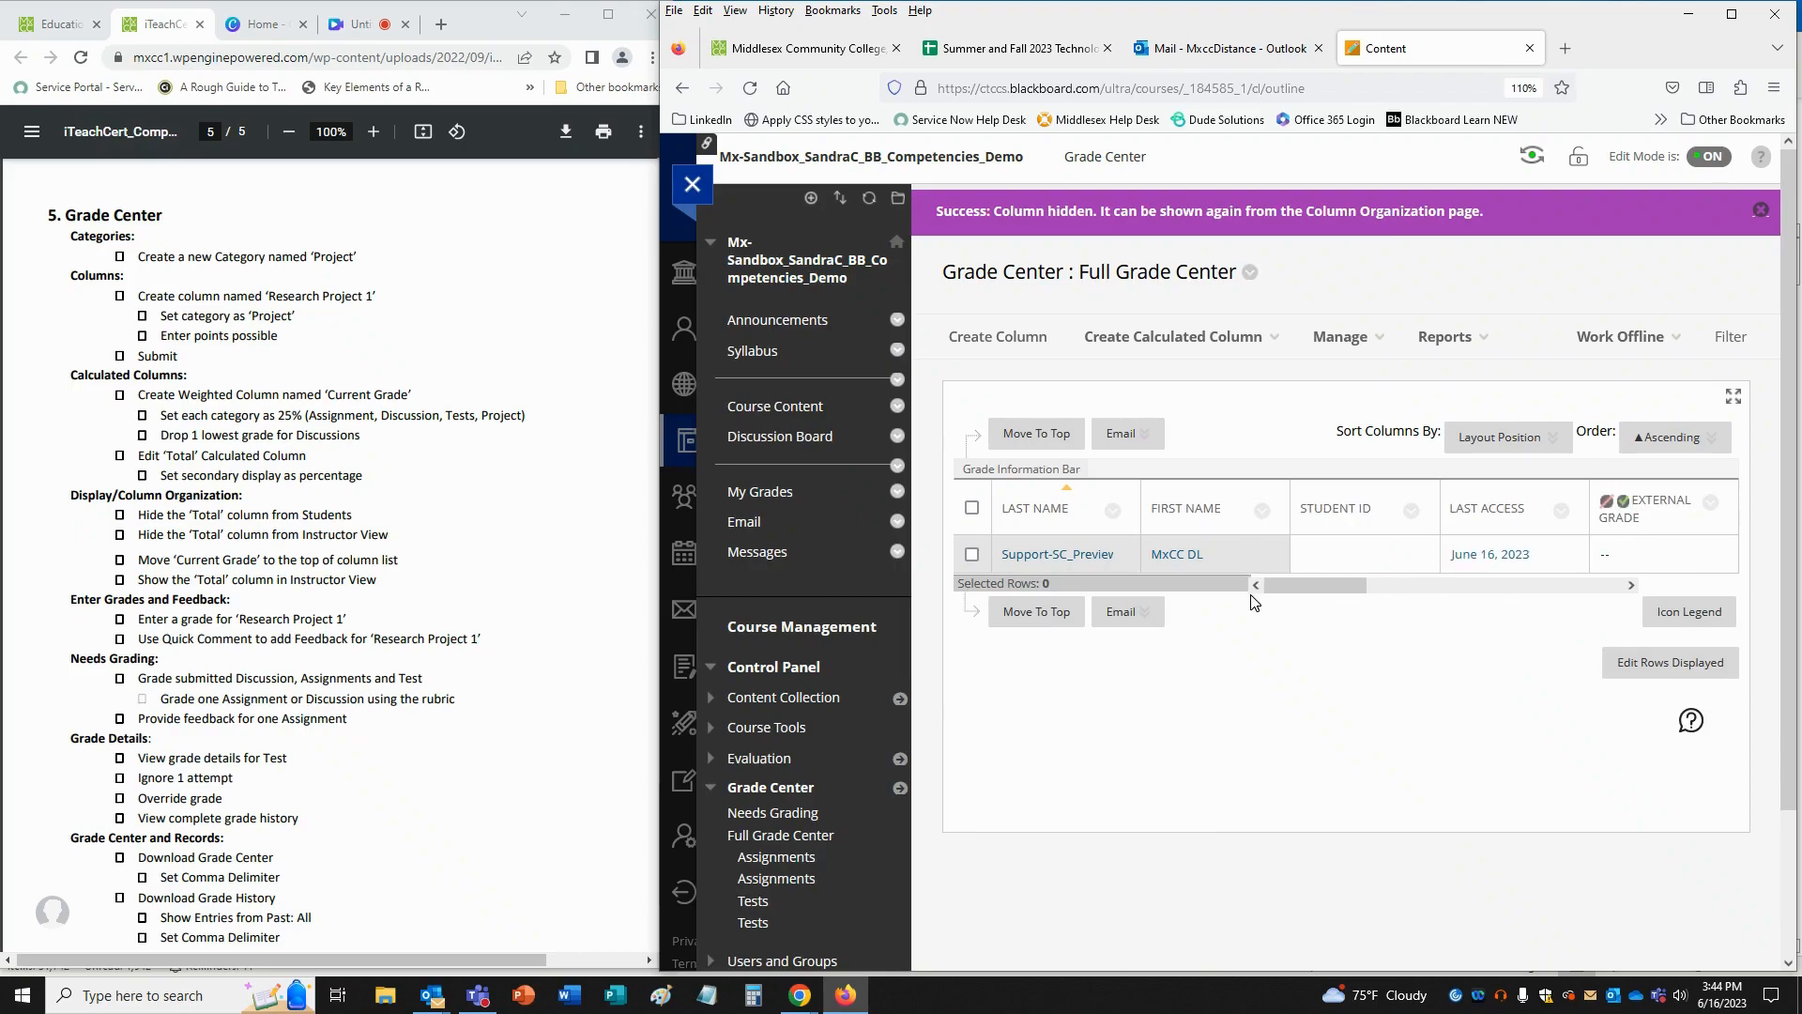
- In Column Organization, move Current Grade to the first row of the Not in a Grading Period list
click(1340, 336)
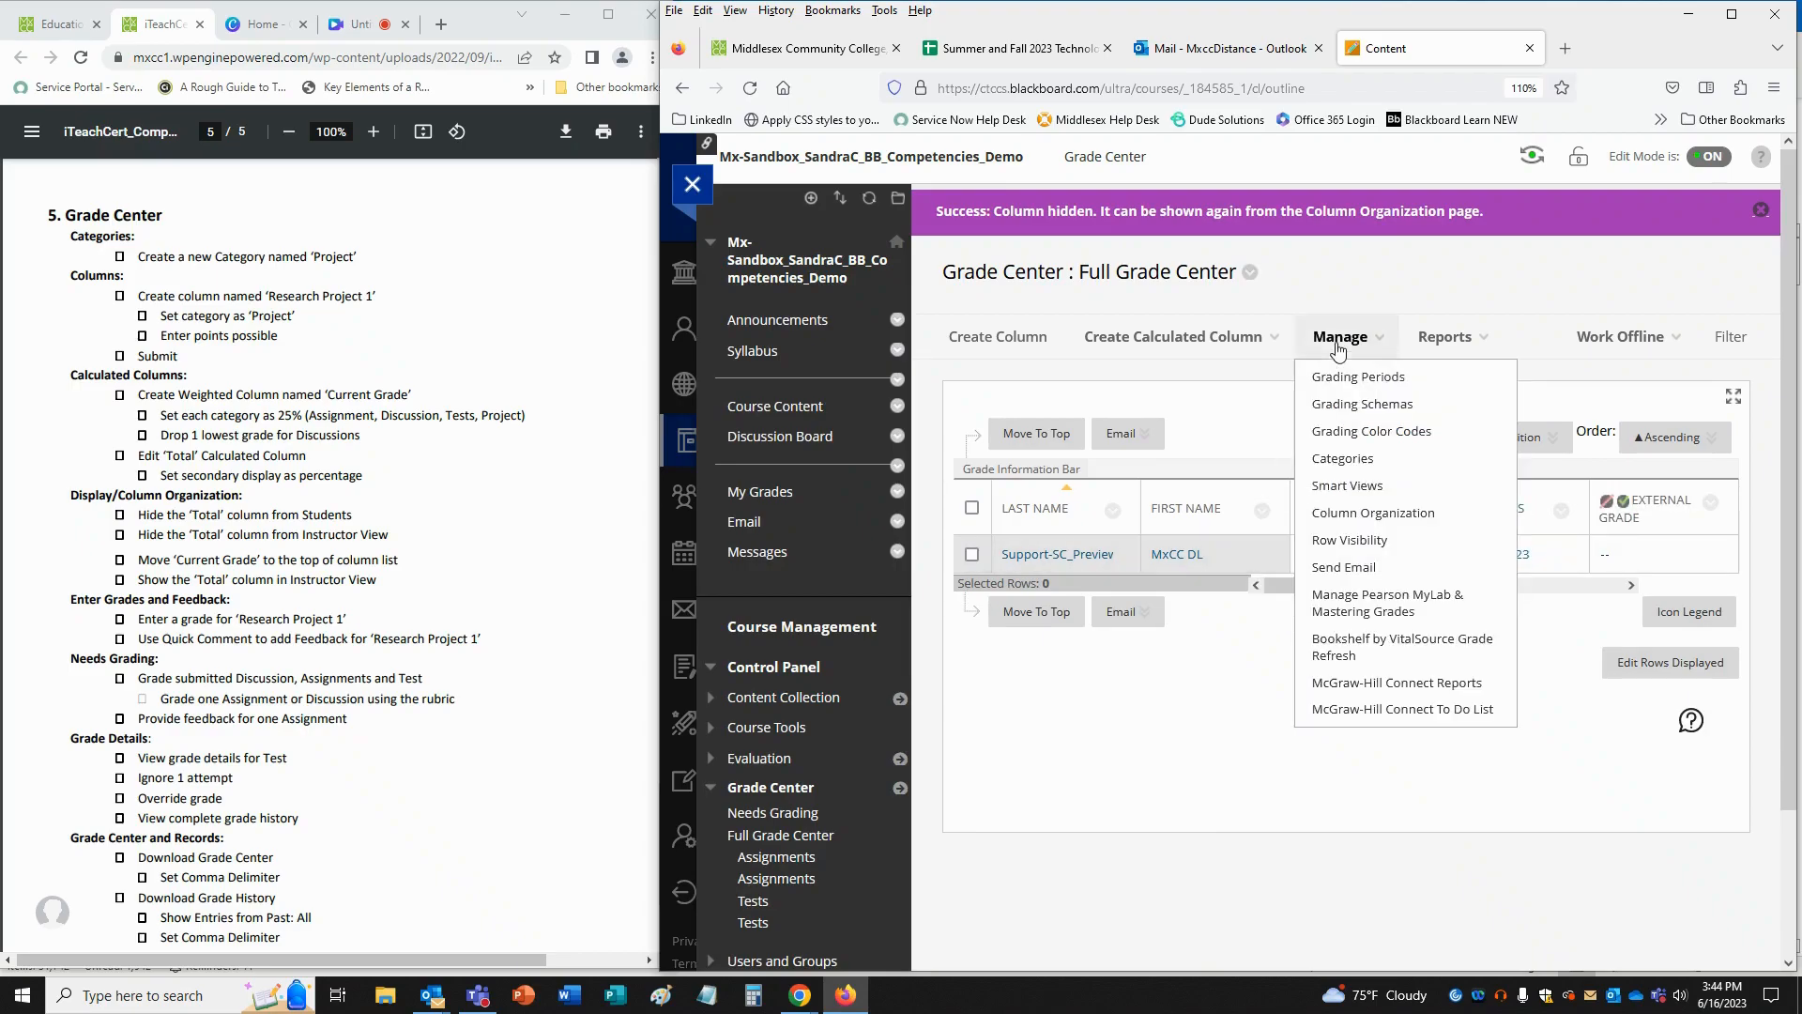
click(1453, 514)
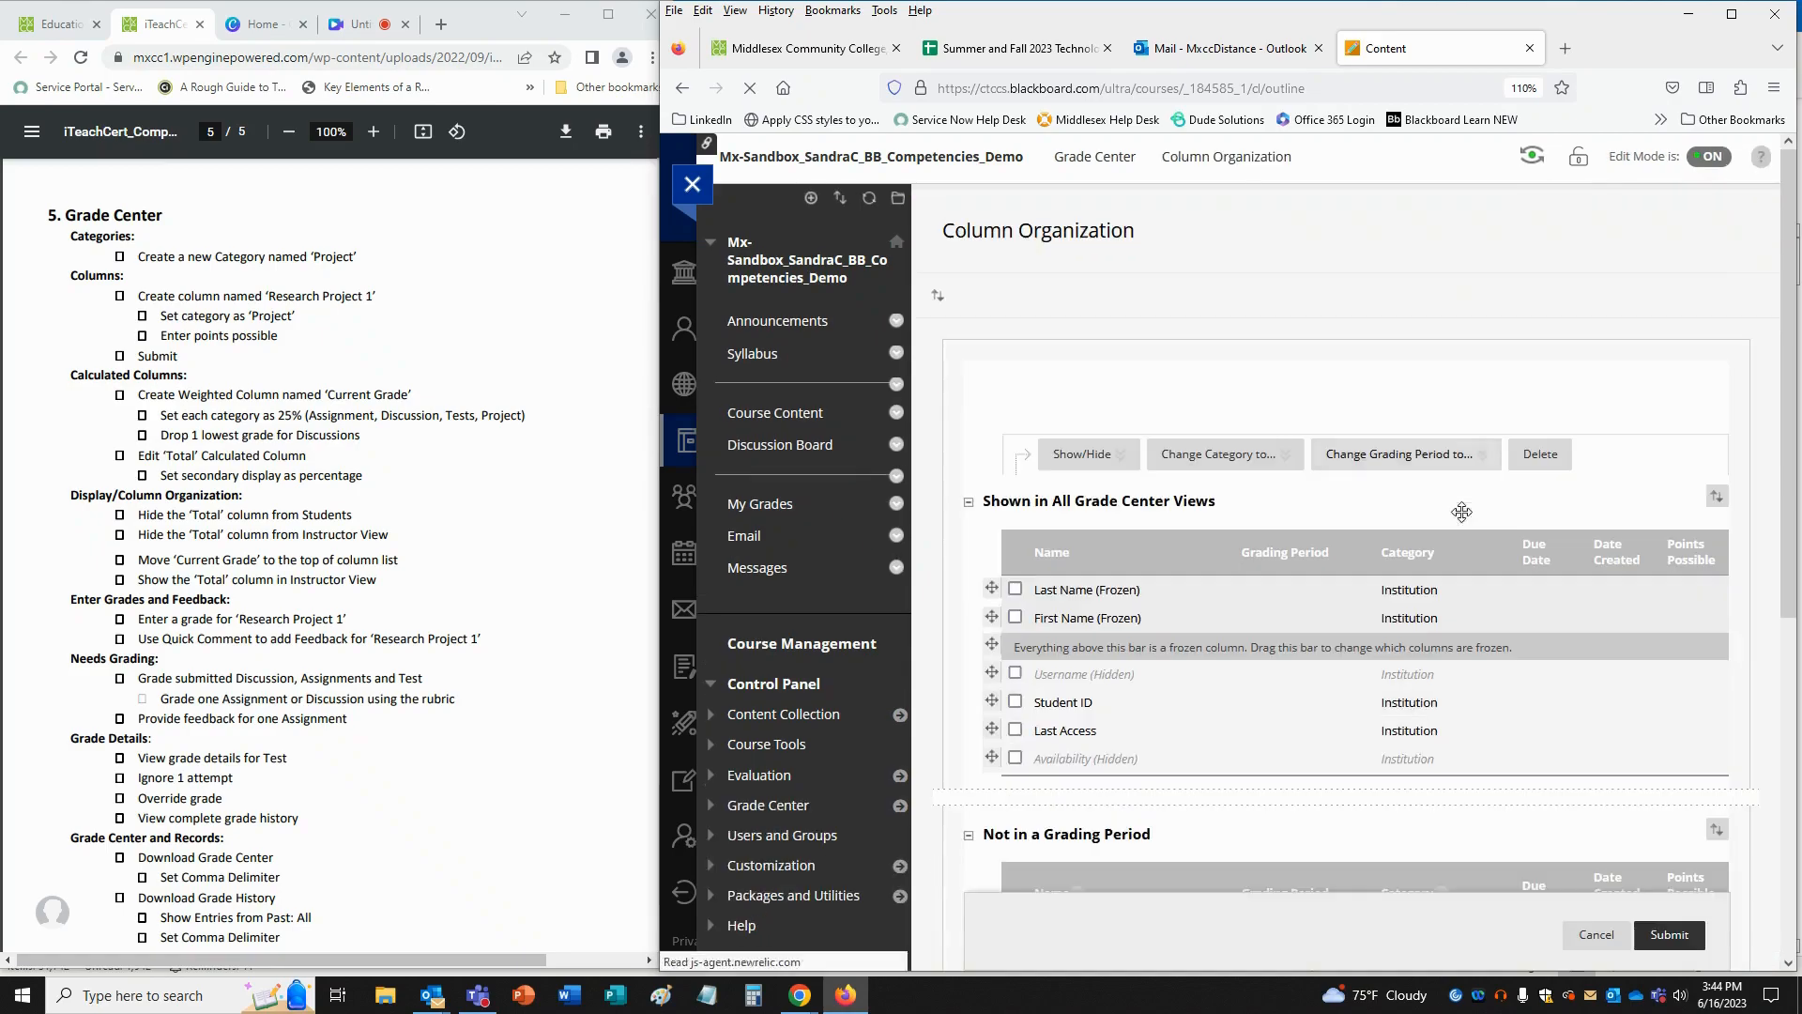
scroll(1323, 718, down, 4)
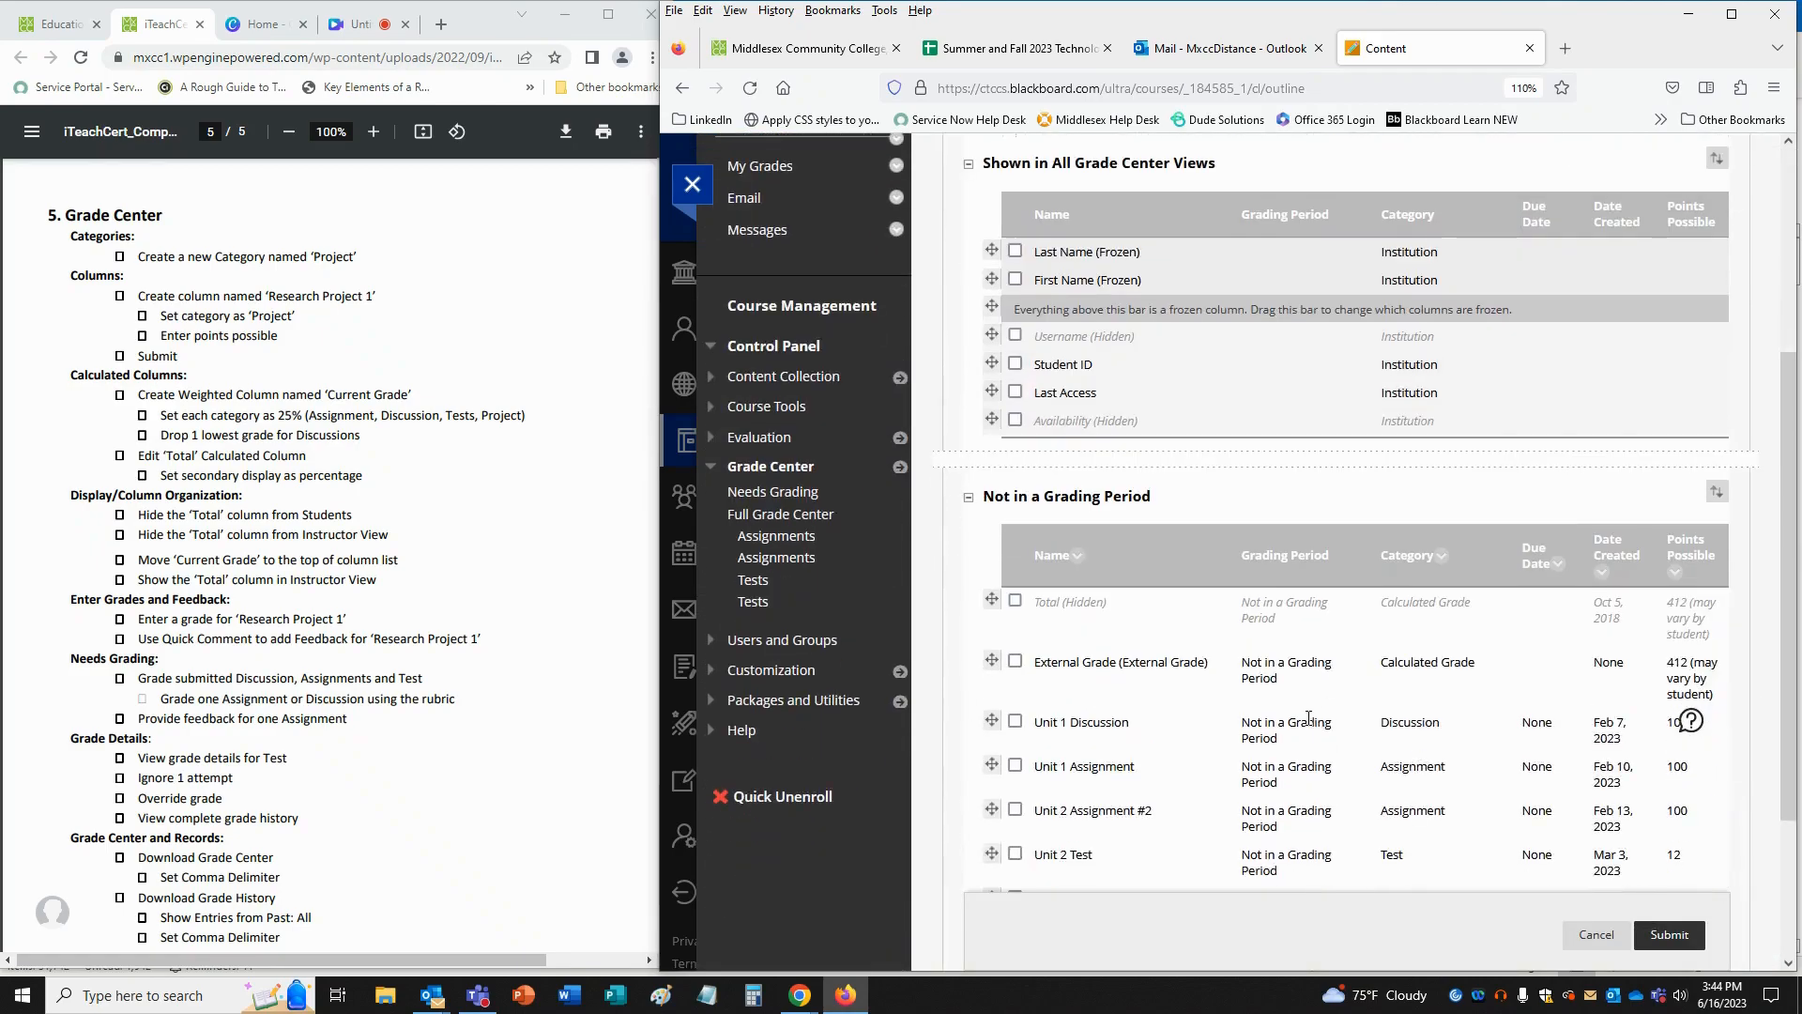
scroll(1308, 718, down, 3)
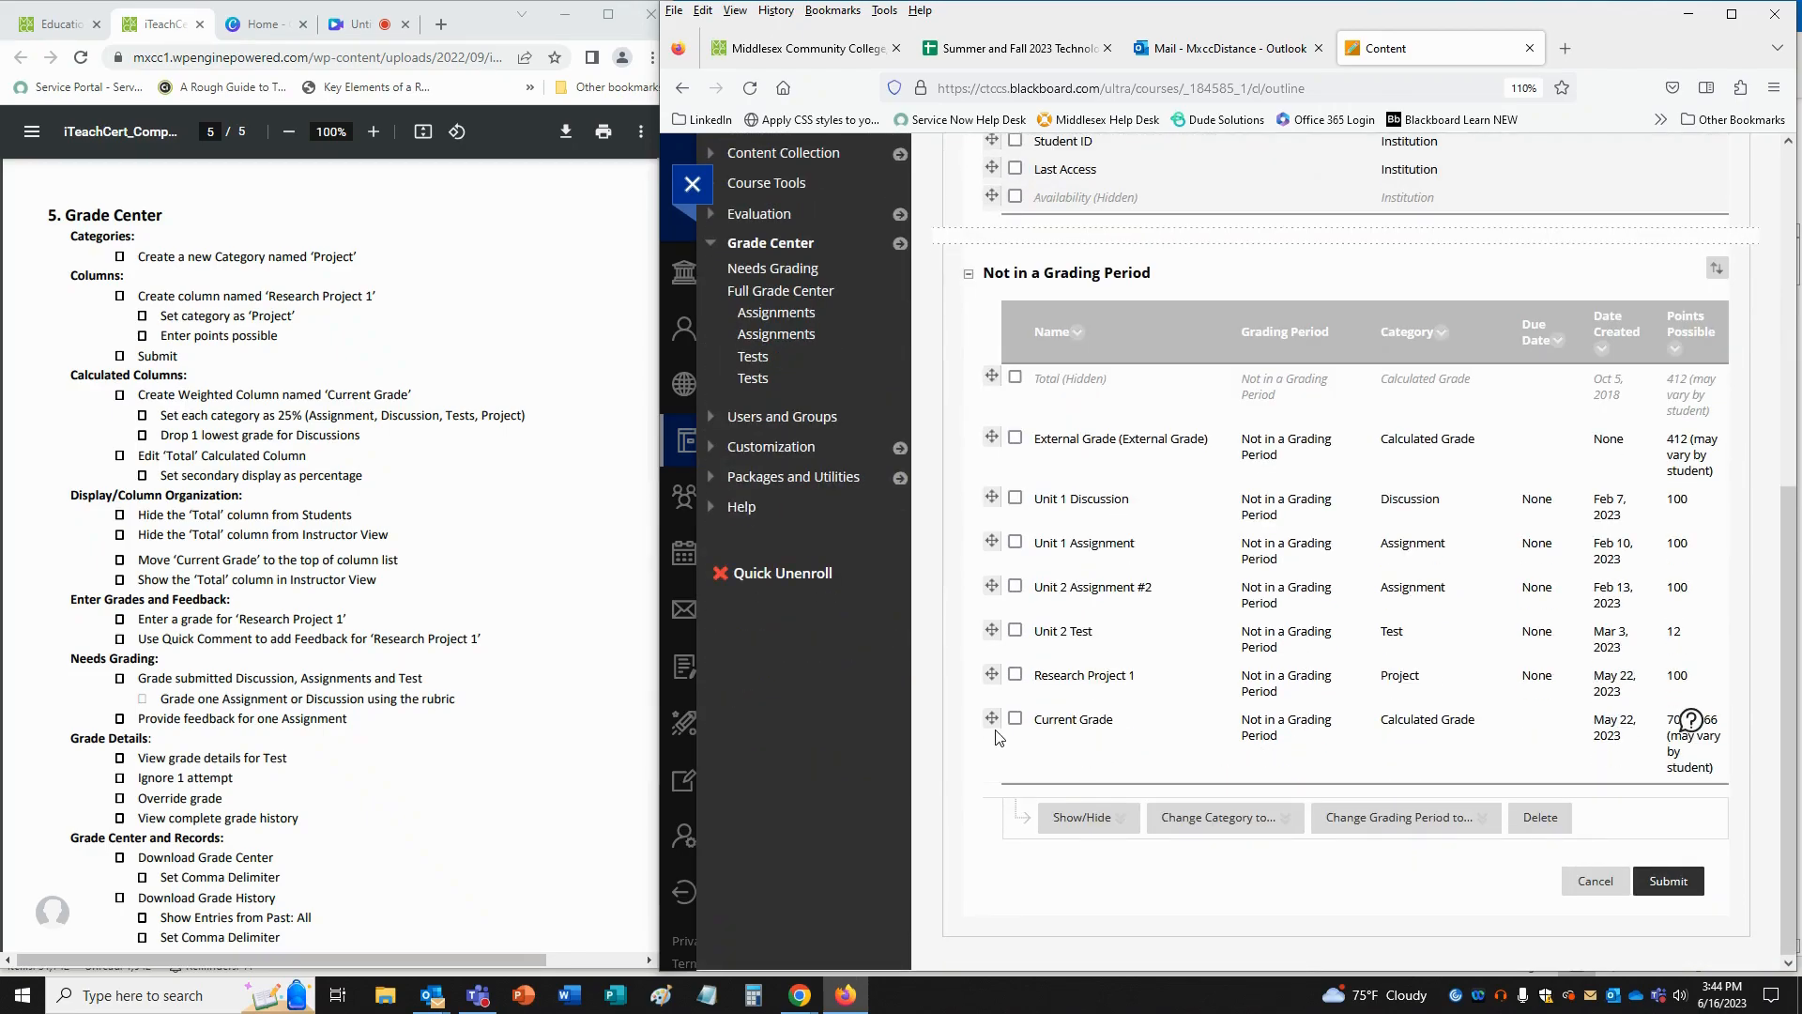
drag(991, 718, 971, 380)
drag(1000, 382, 1000, 385)
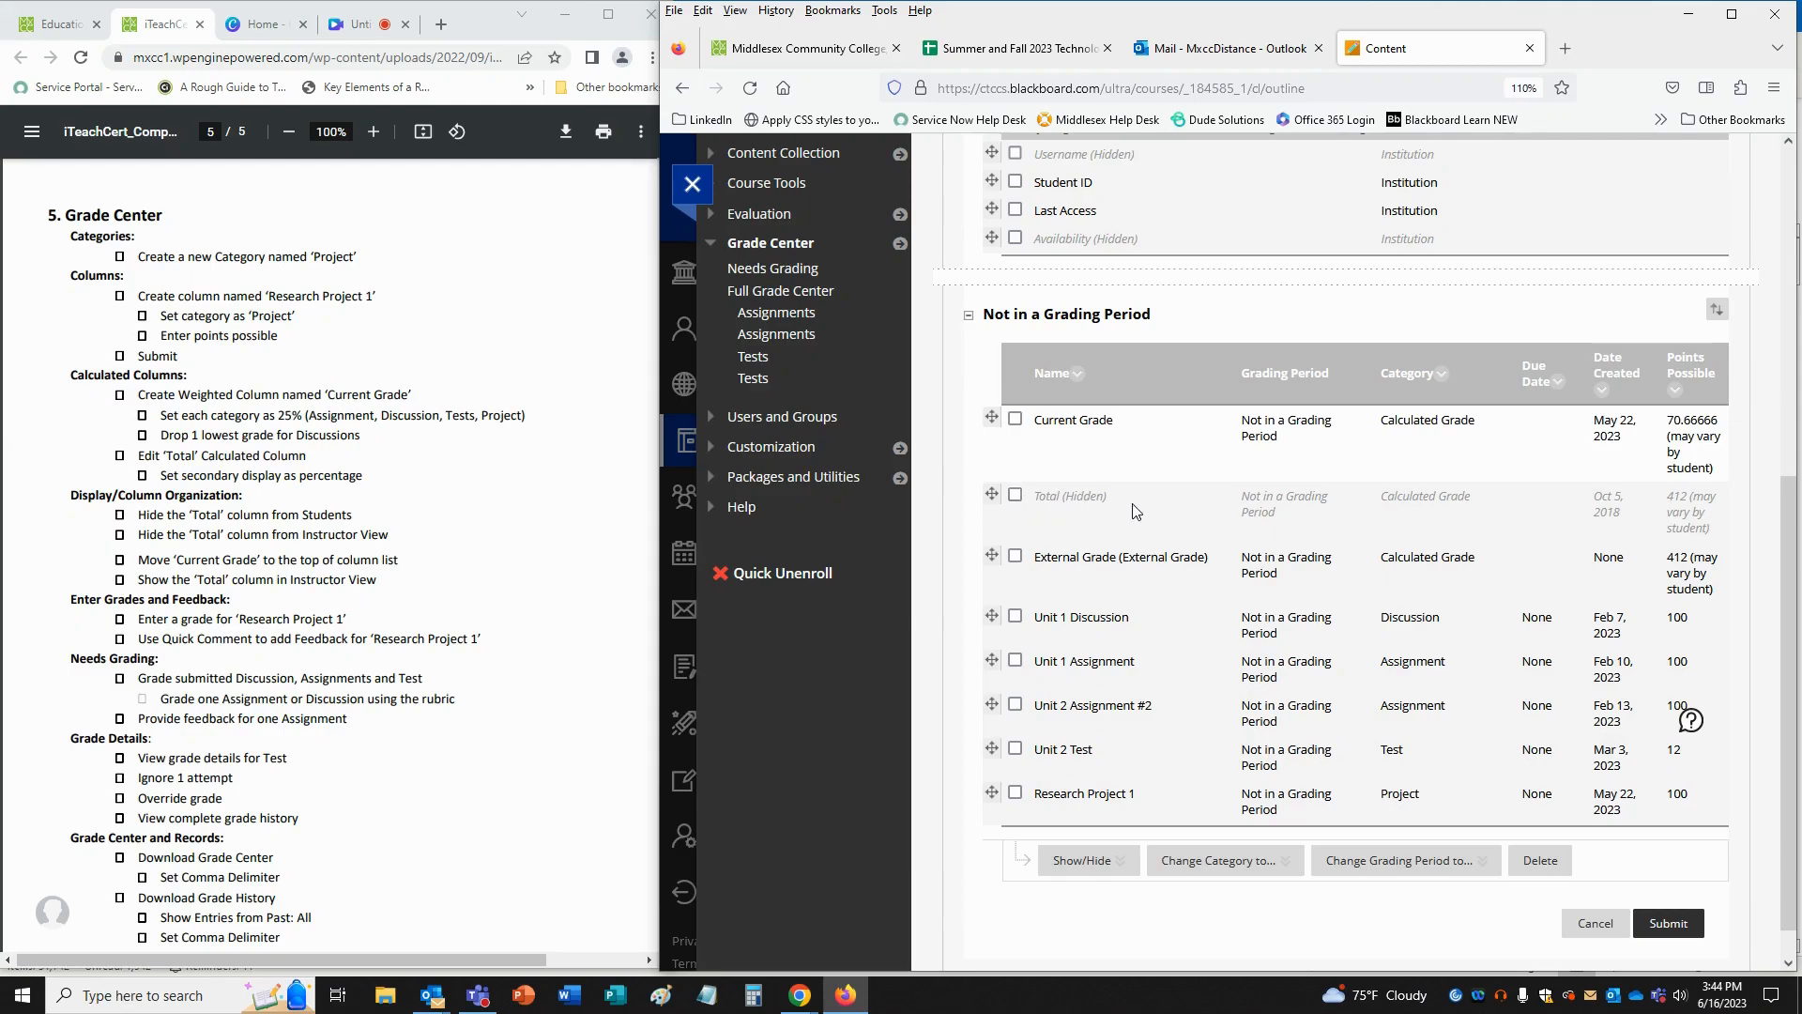
- Show the hidden Total column again and submit the column organization
click(1015, 495)
click(1082, 862)
scroll(1084, 871, down, 1)
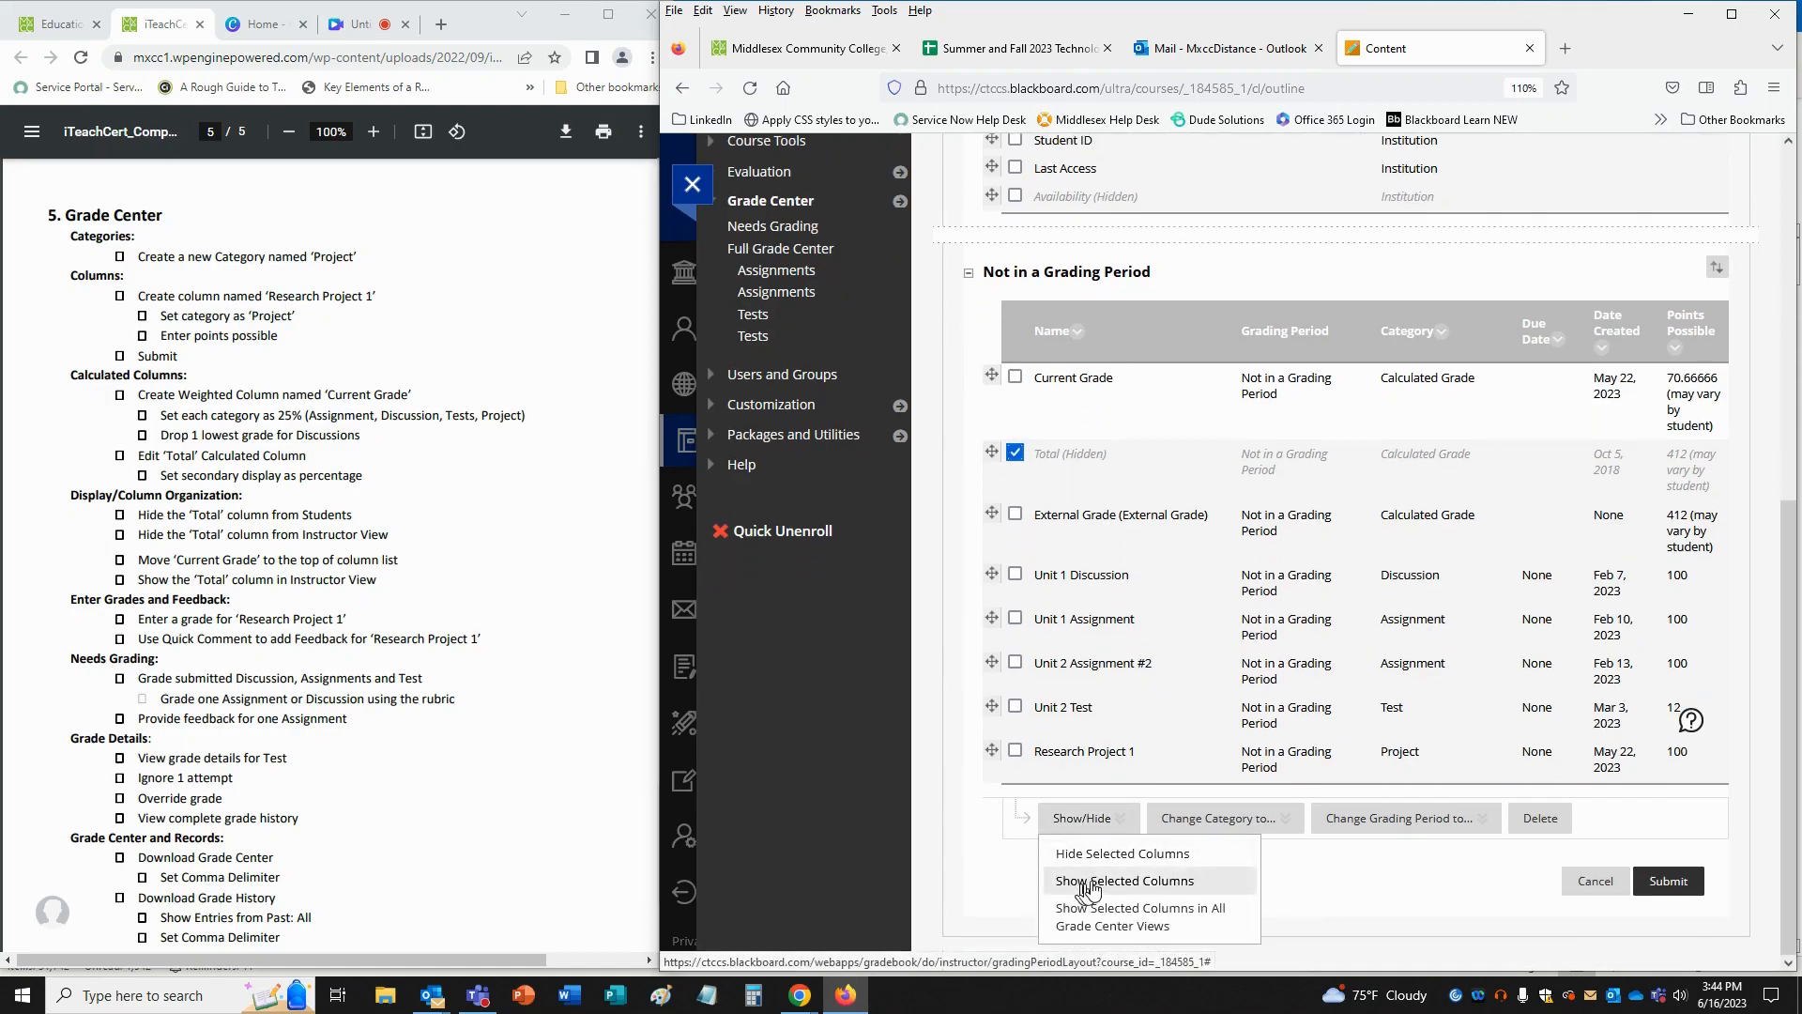
click(1089, 882)
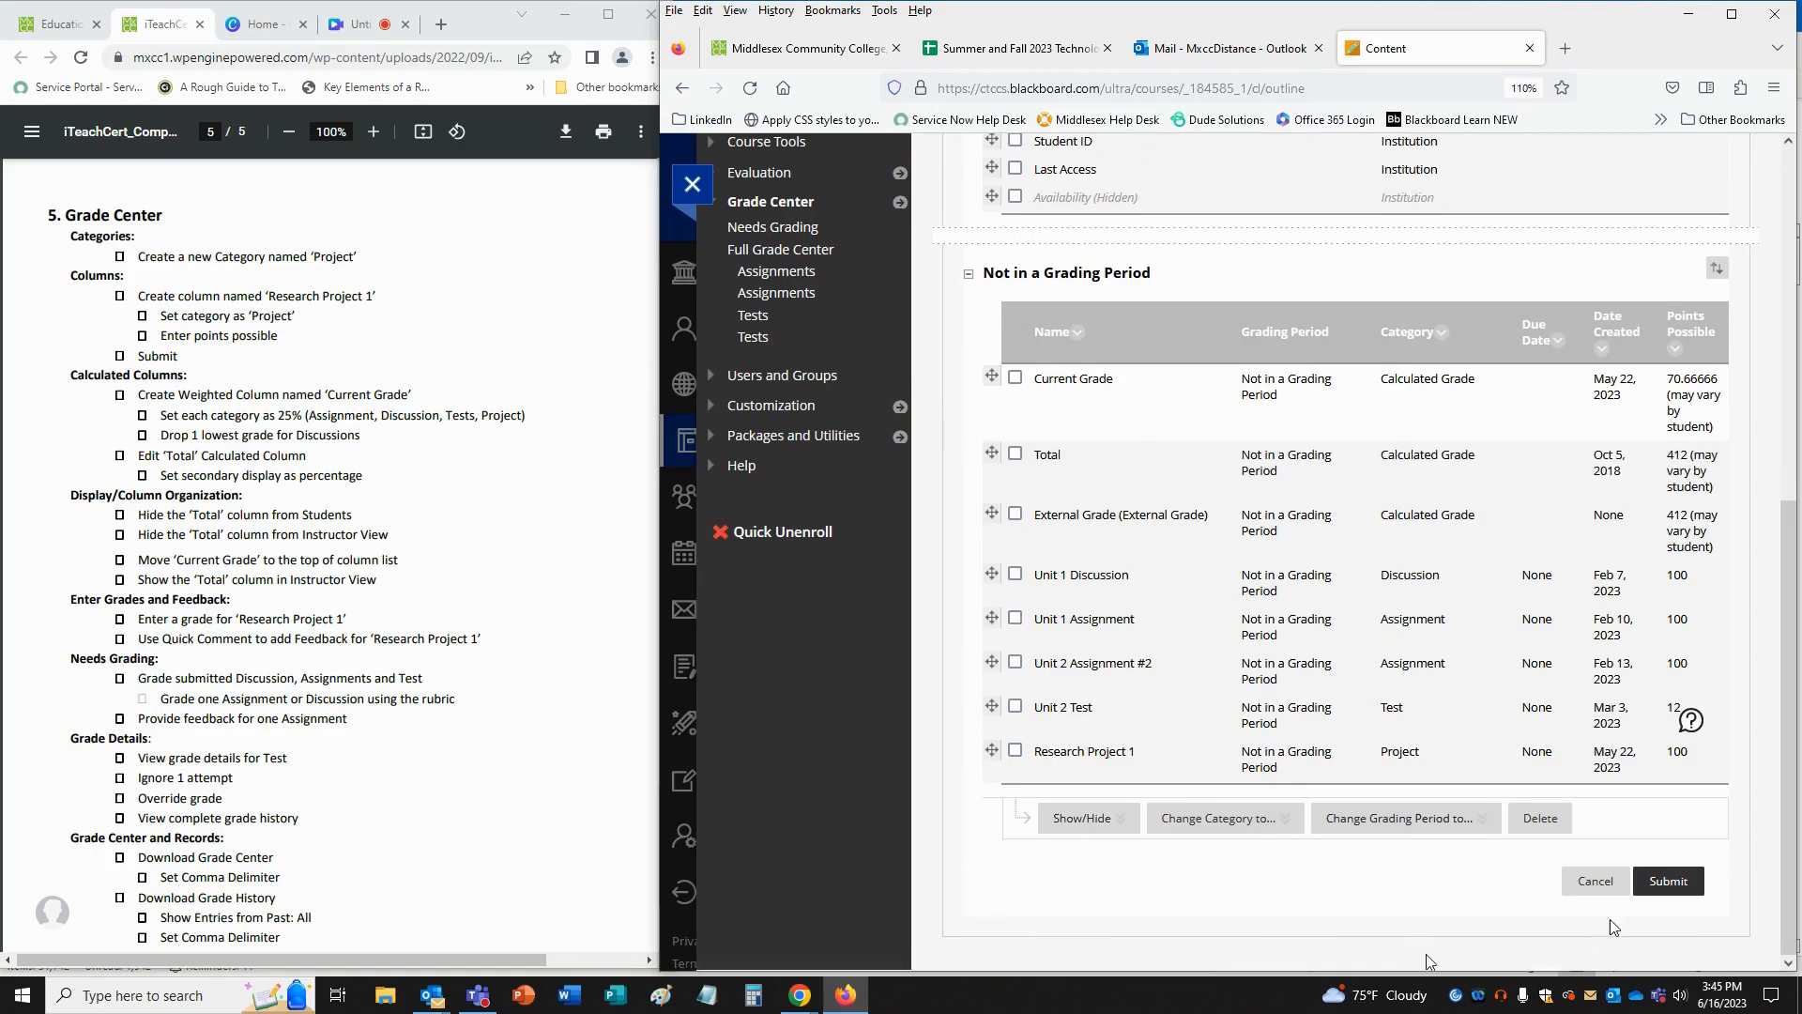
click(1665, 882)
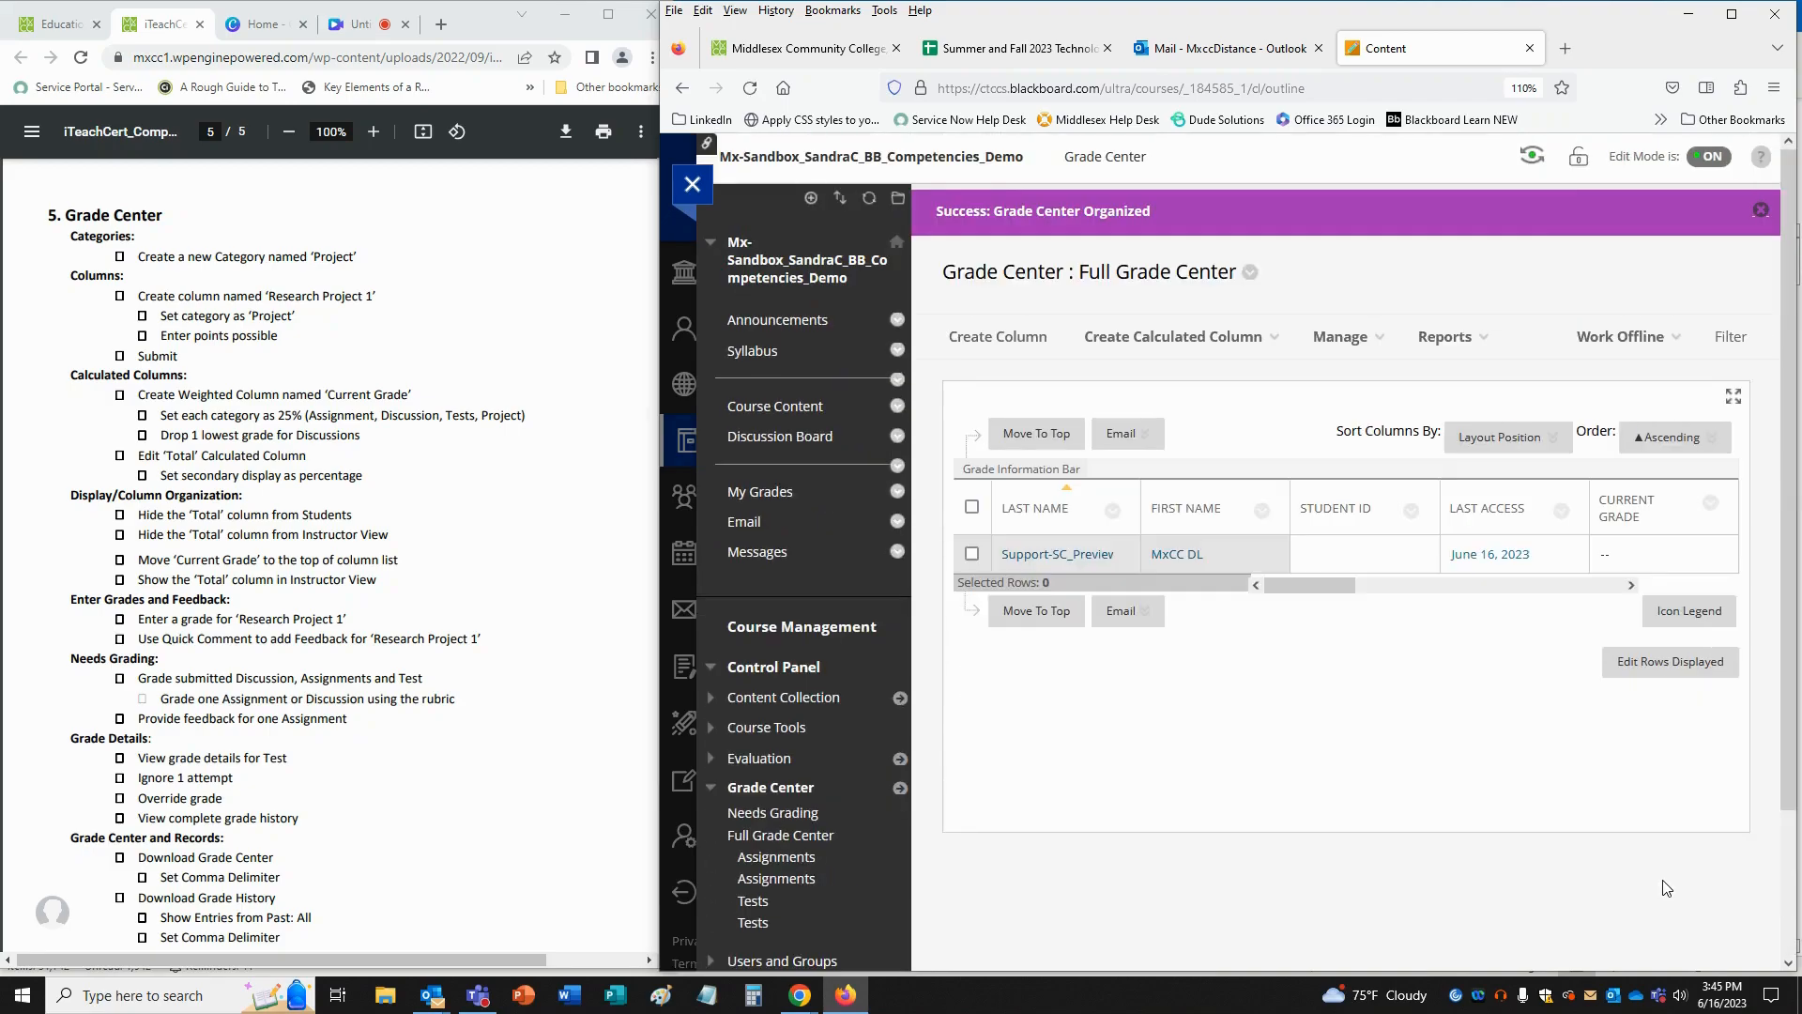
- Enter a grade of 100 for the preview student in the Research Project 1 column
click(1631, 585)
click(1630, 584)
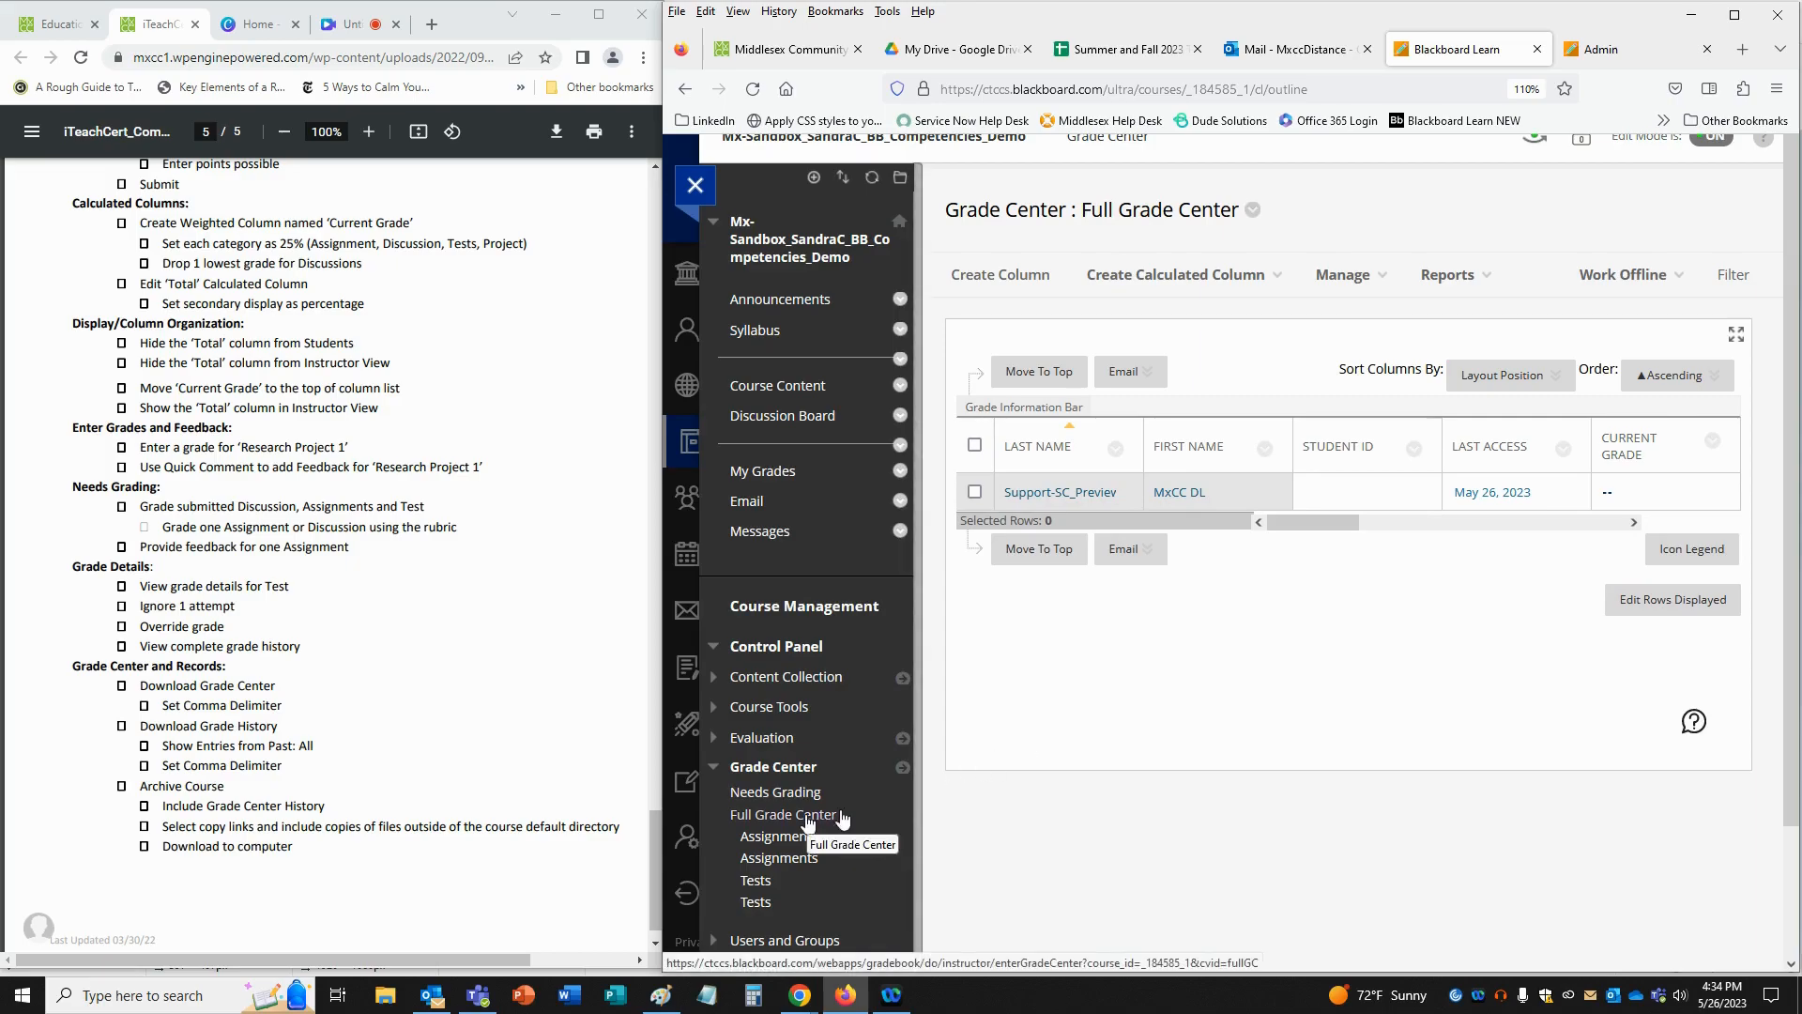
drag(1338, 534, 1631, 533)
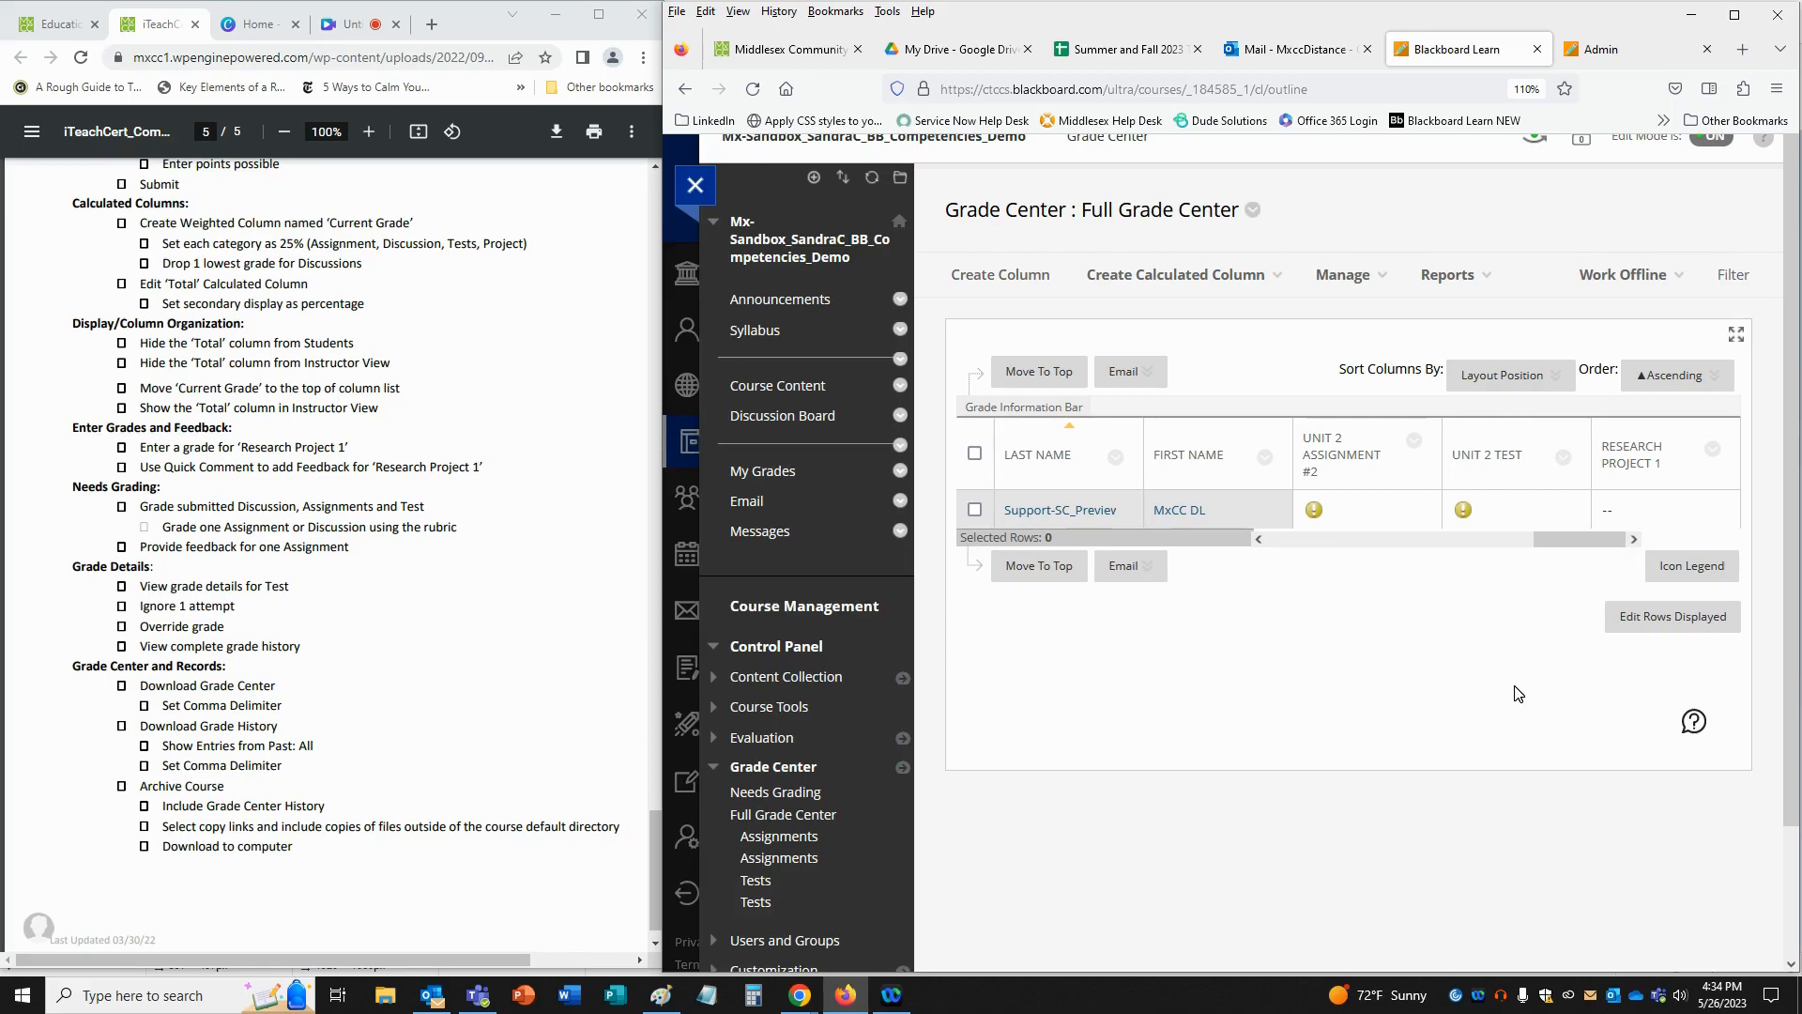
click(1607, 510)
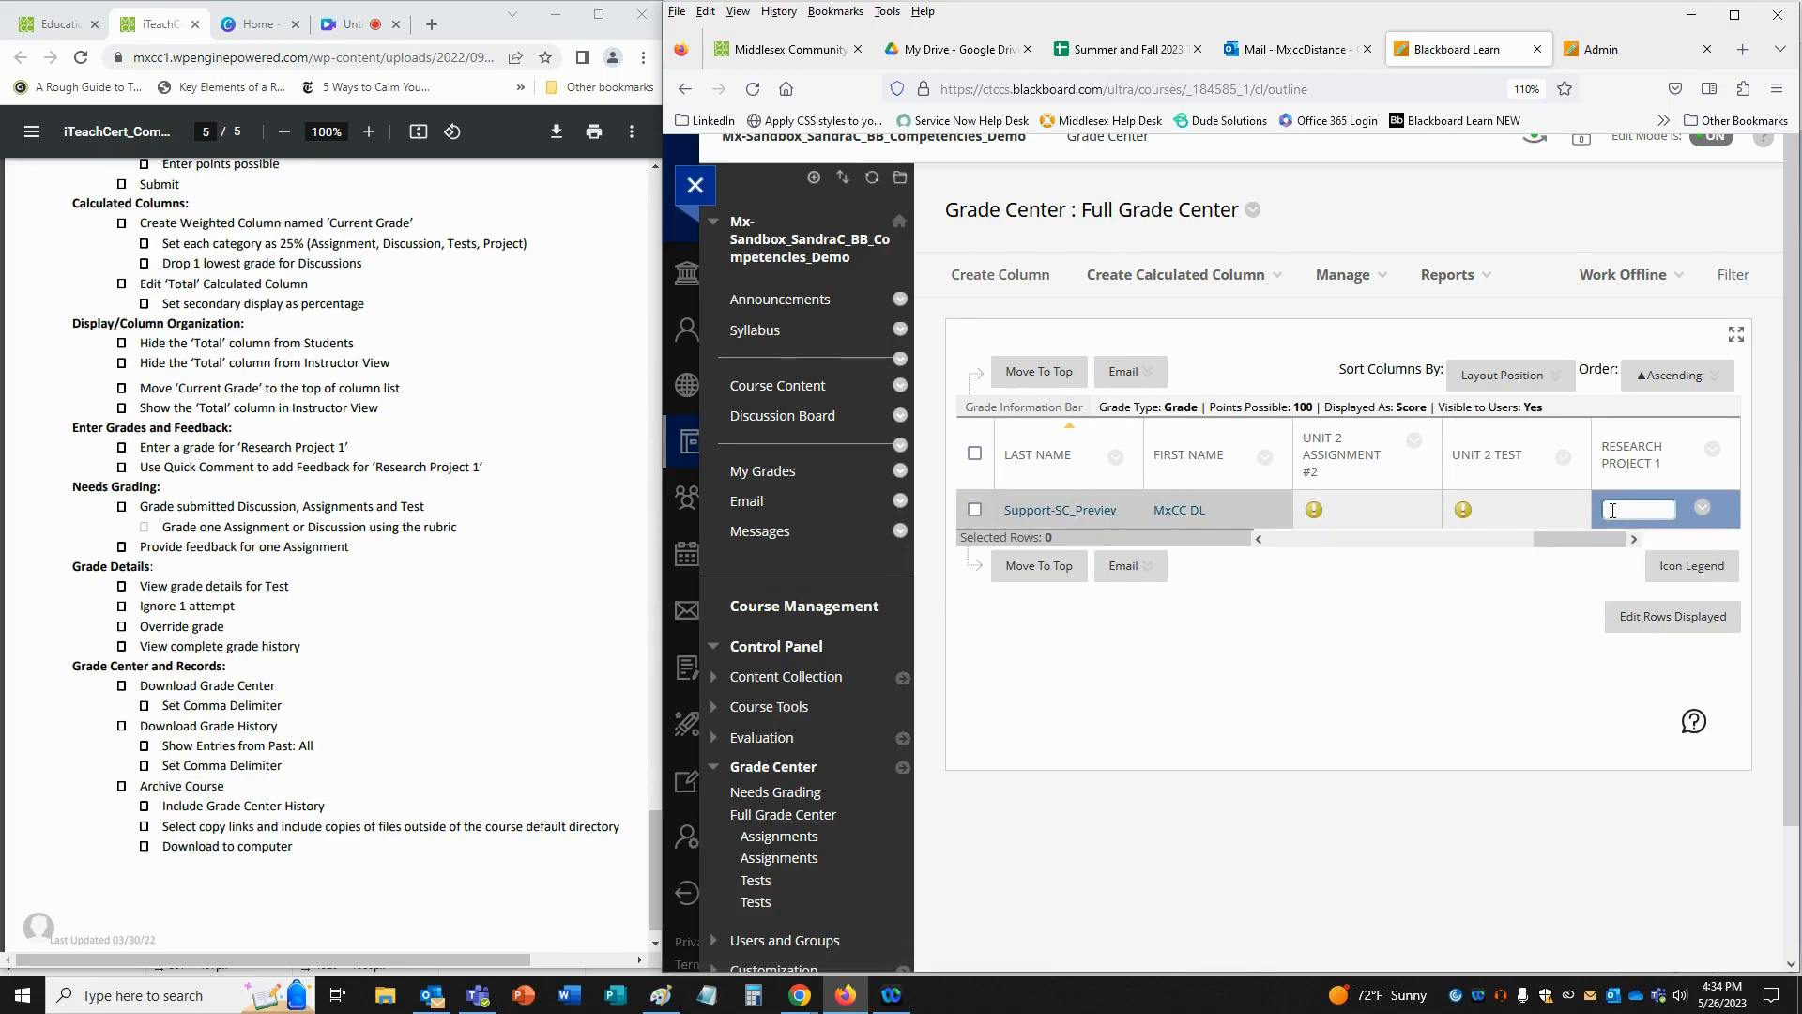
text(100)
key(Return)
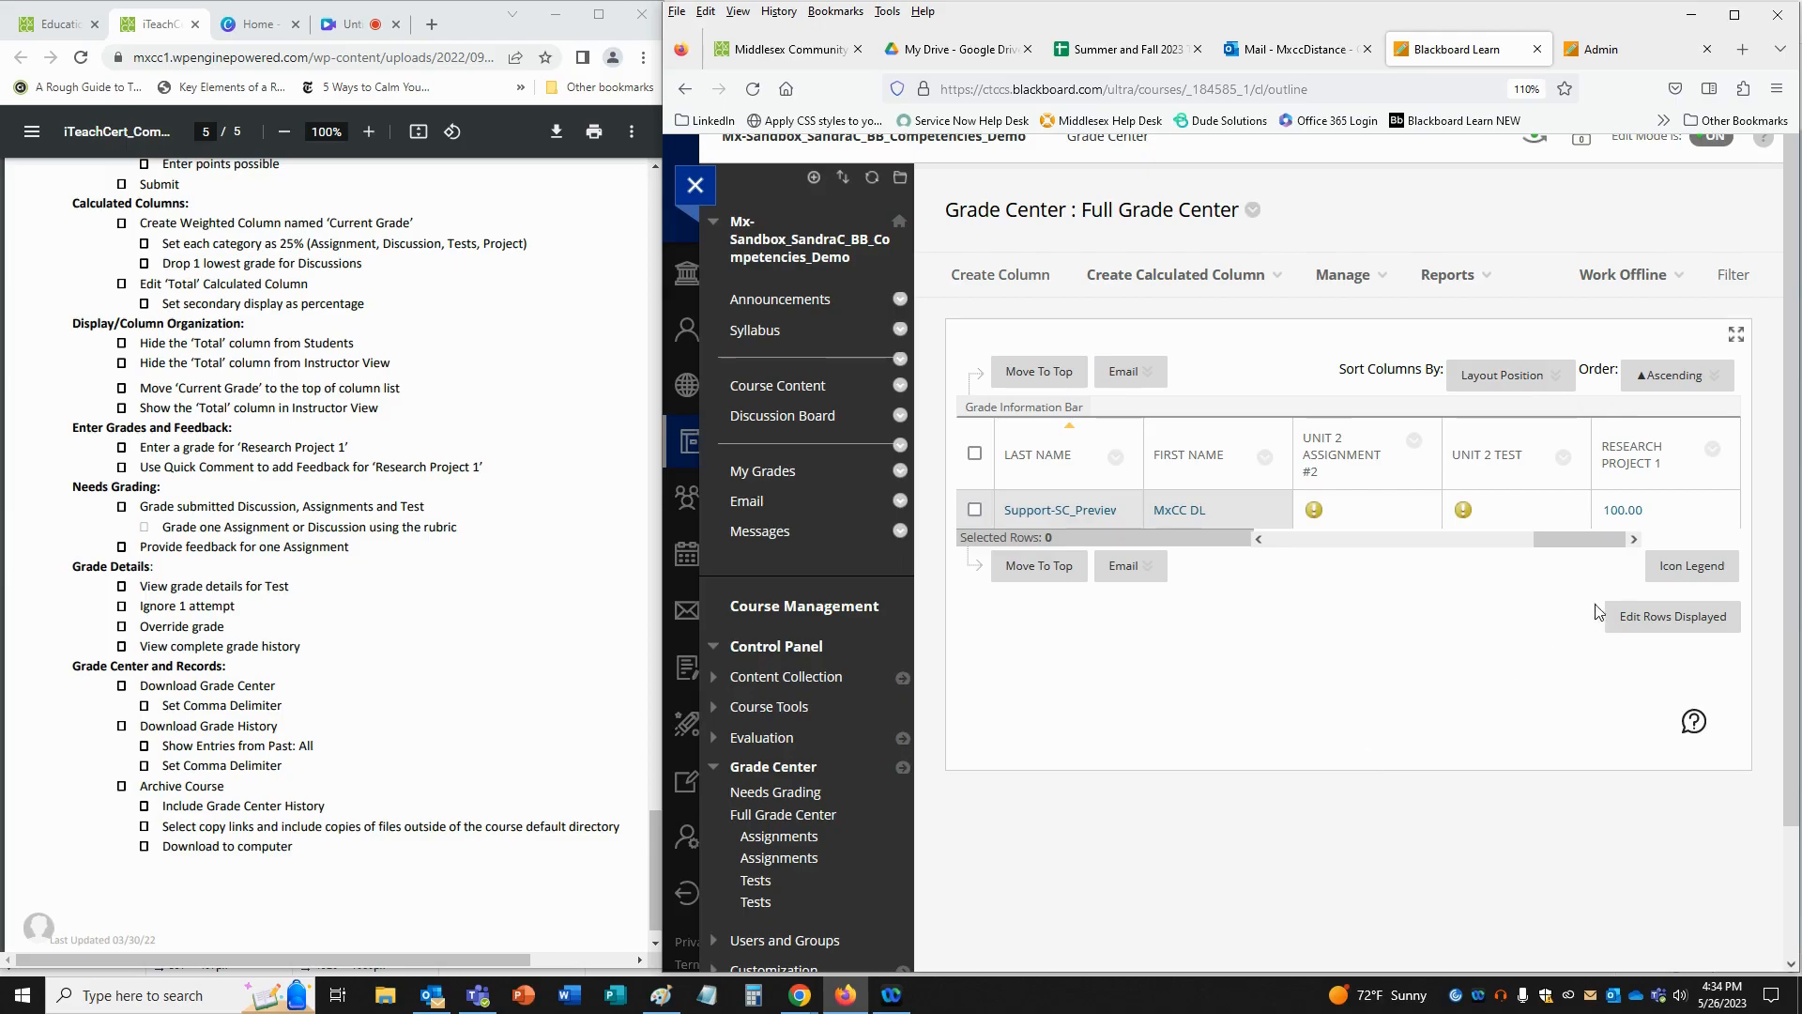
- Add a Quick Comment to the Research Project 1 grade with the learner feedback "Great job!" and submit it
mouse_move(1653, 529)
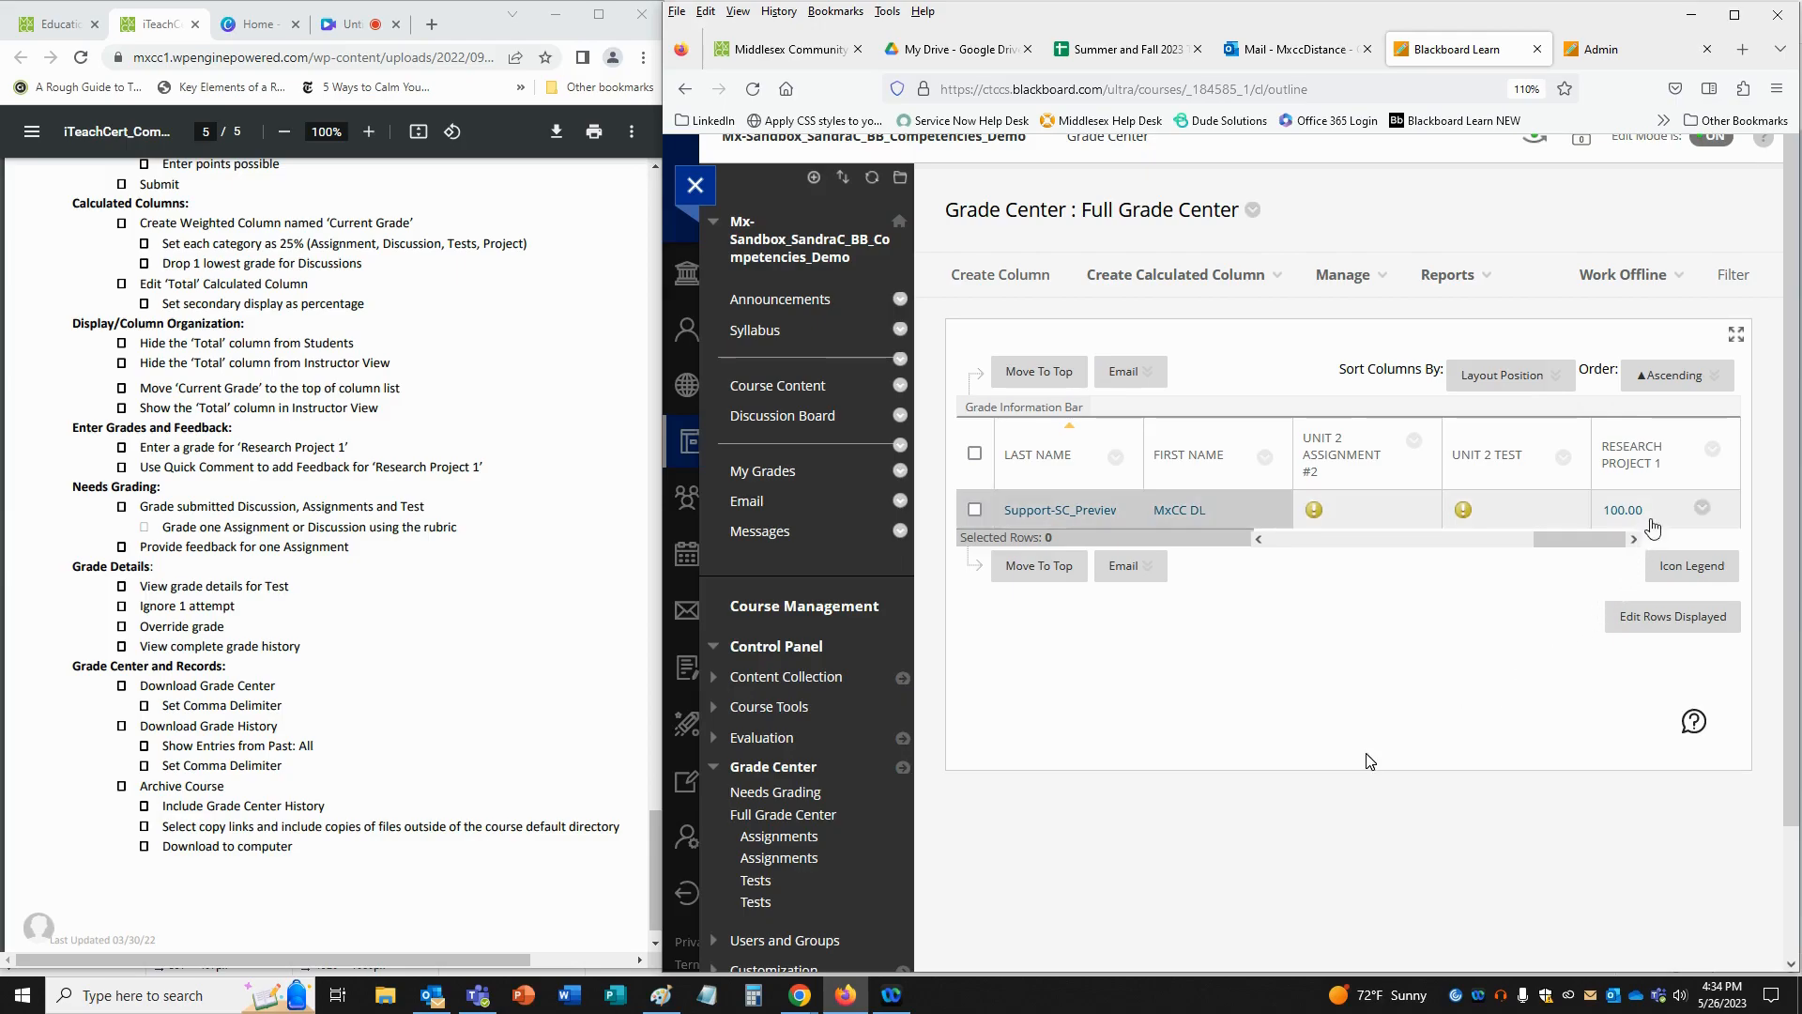
click(1702, 509)
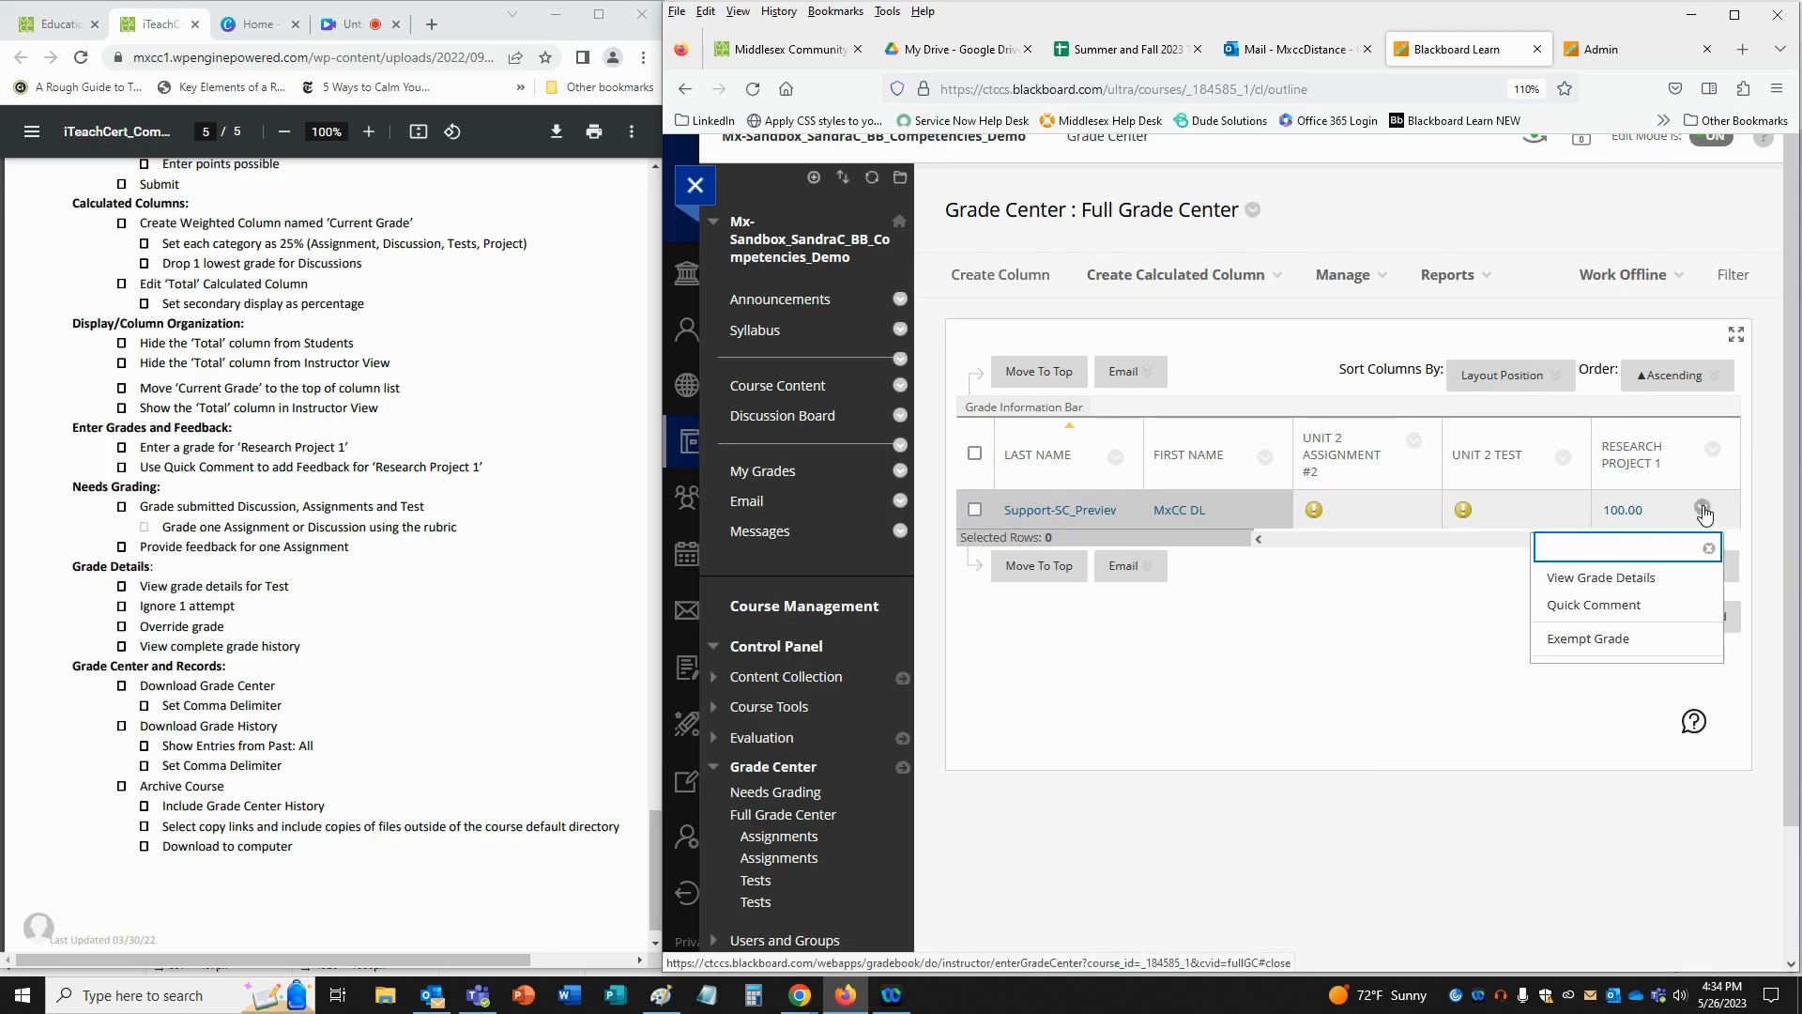
click(1678, 607)
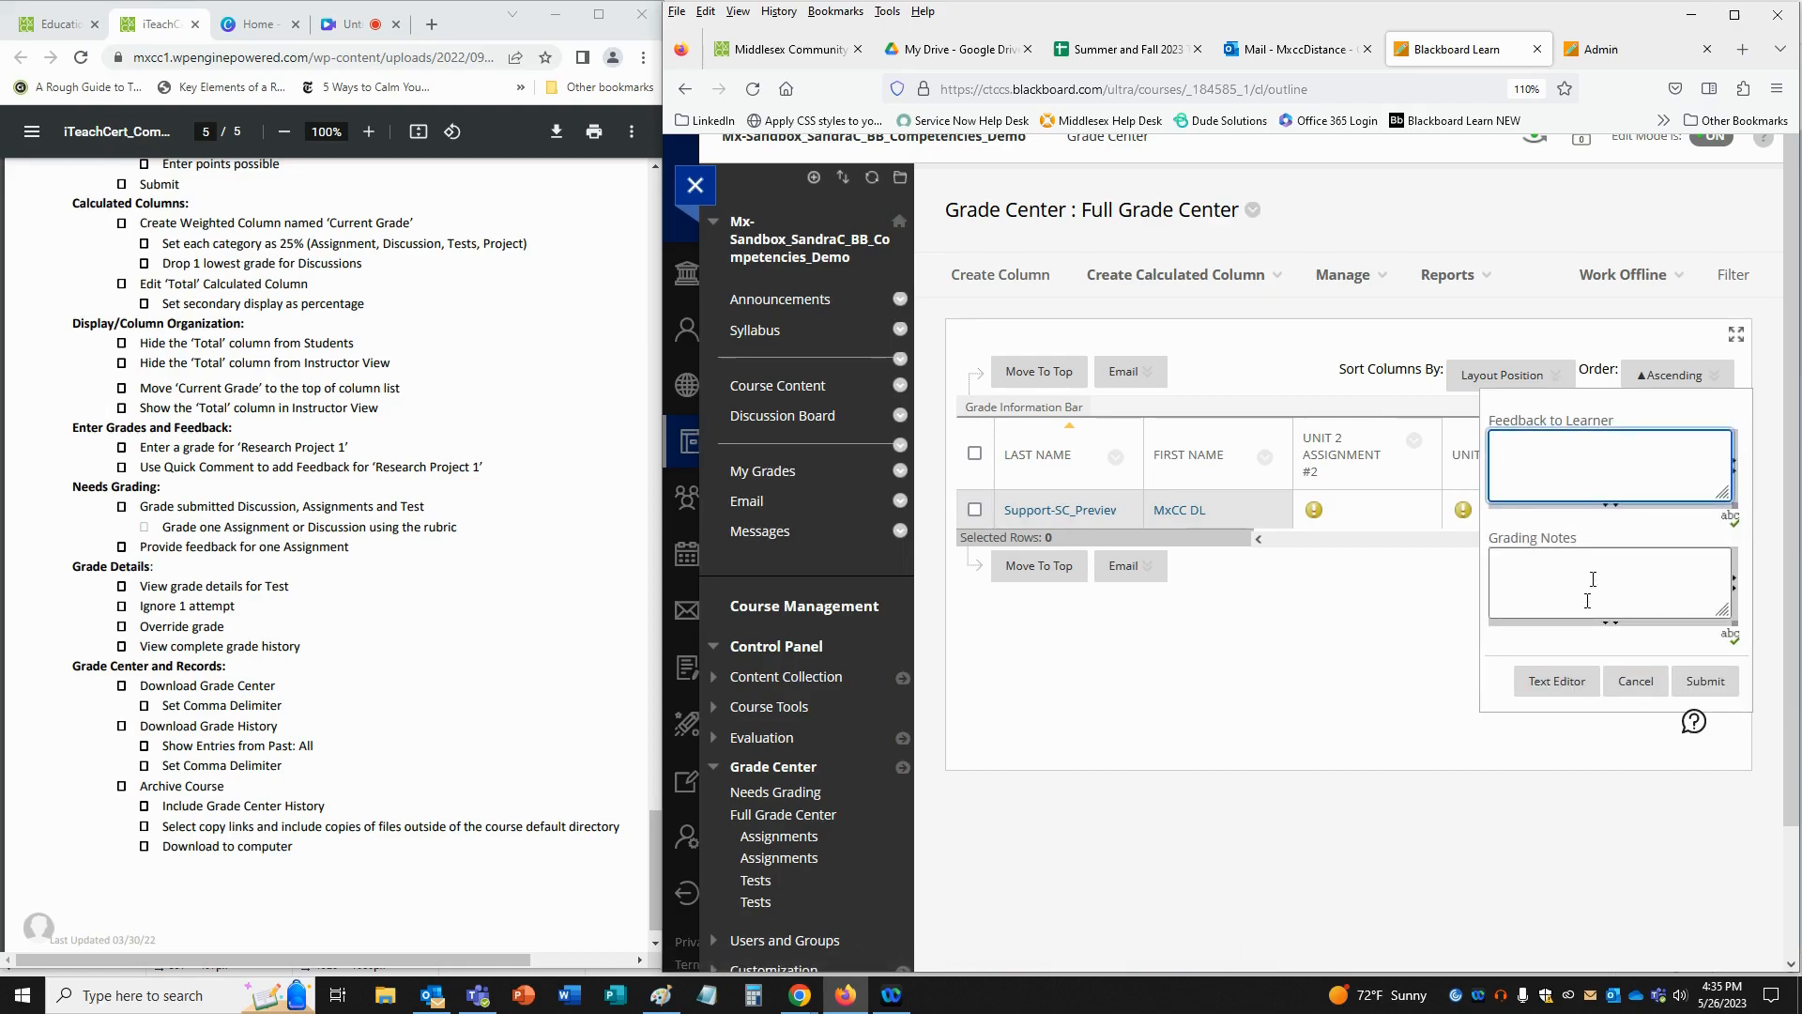
text(Great job!)
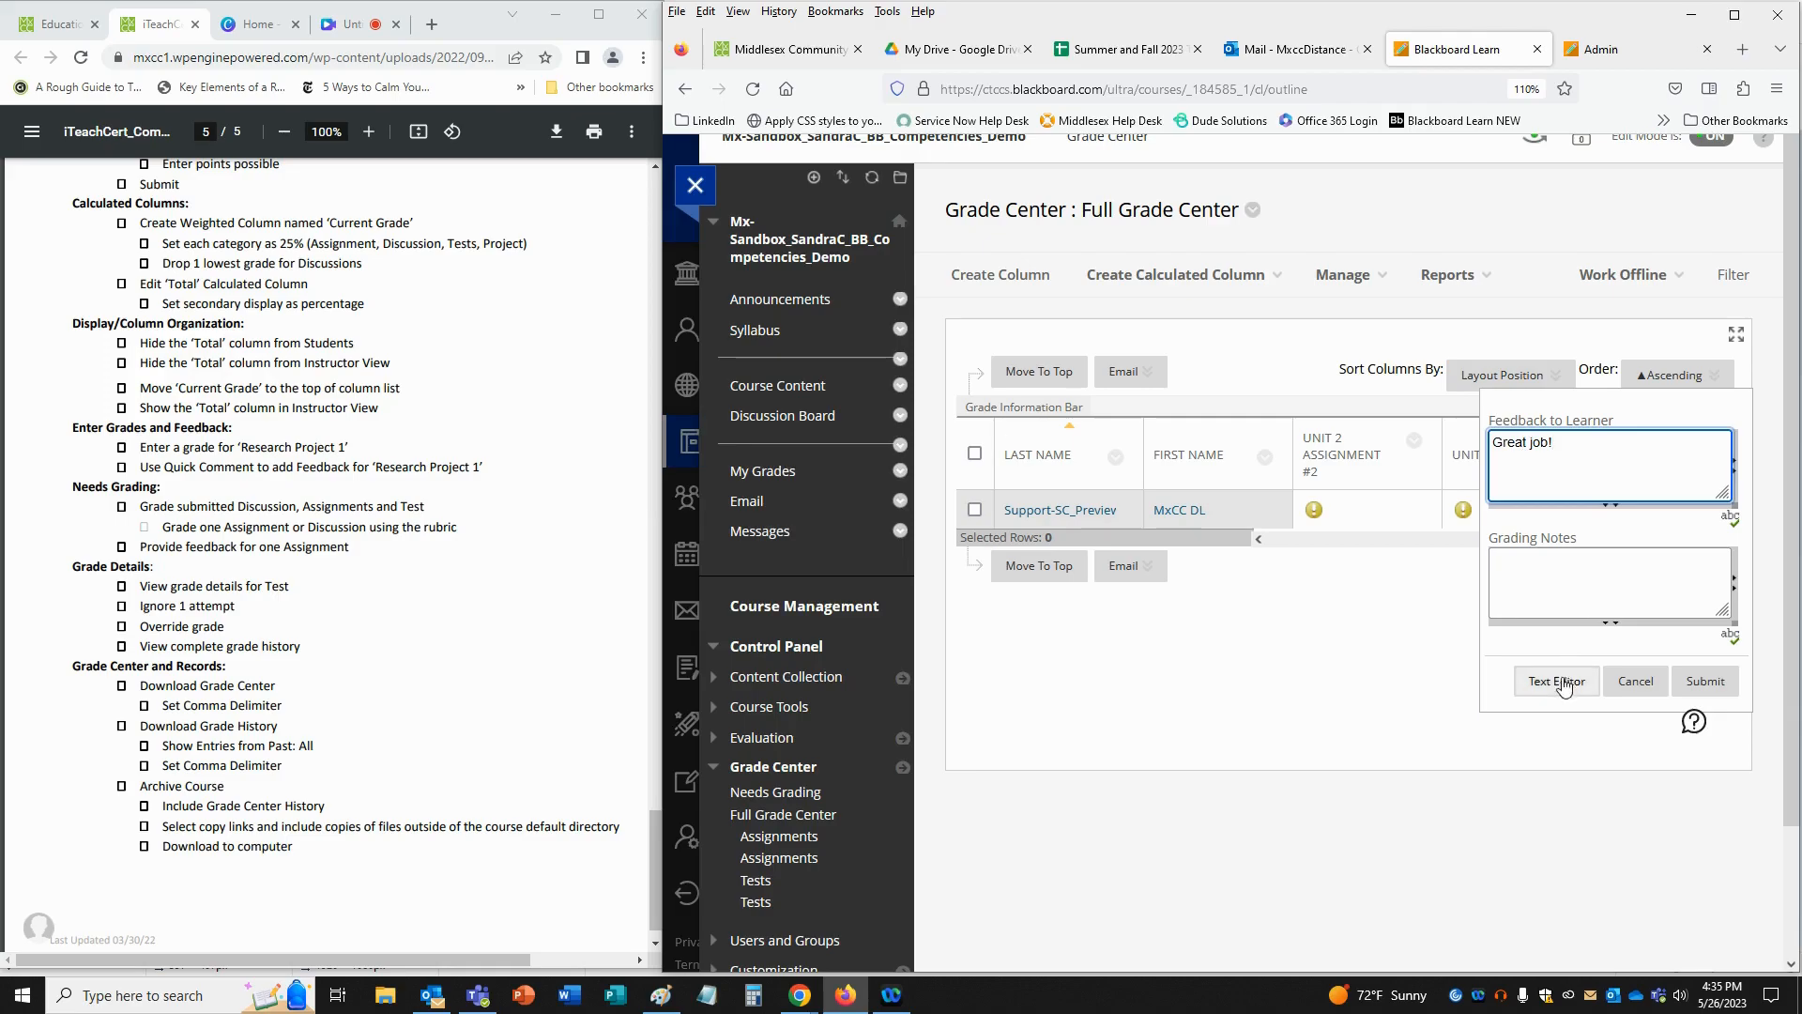
click(1704, 682)
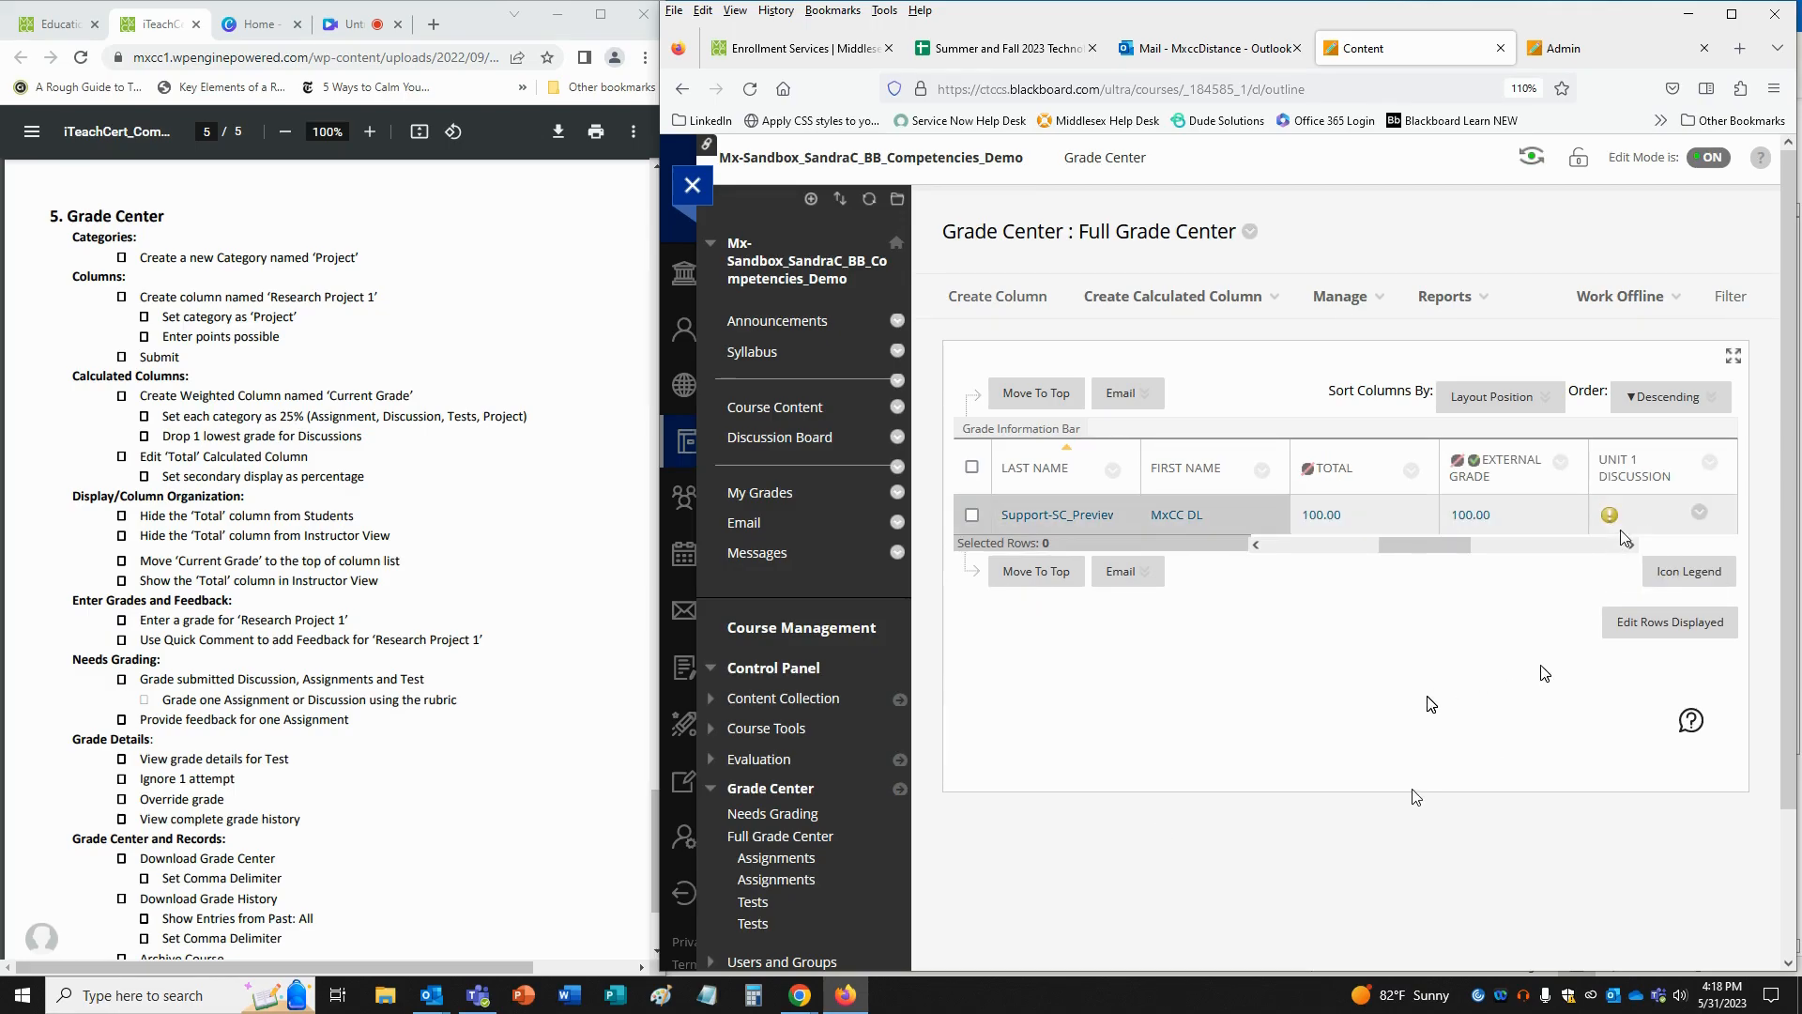
- Grade the student's Unit 1 Discussion activity with the Discussion Rubric, choosing Meets expectations for both criteria
click(1699, 515)
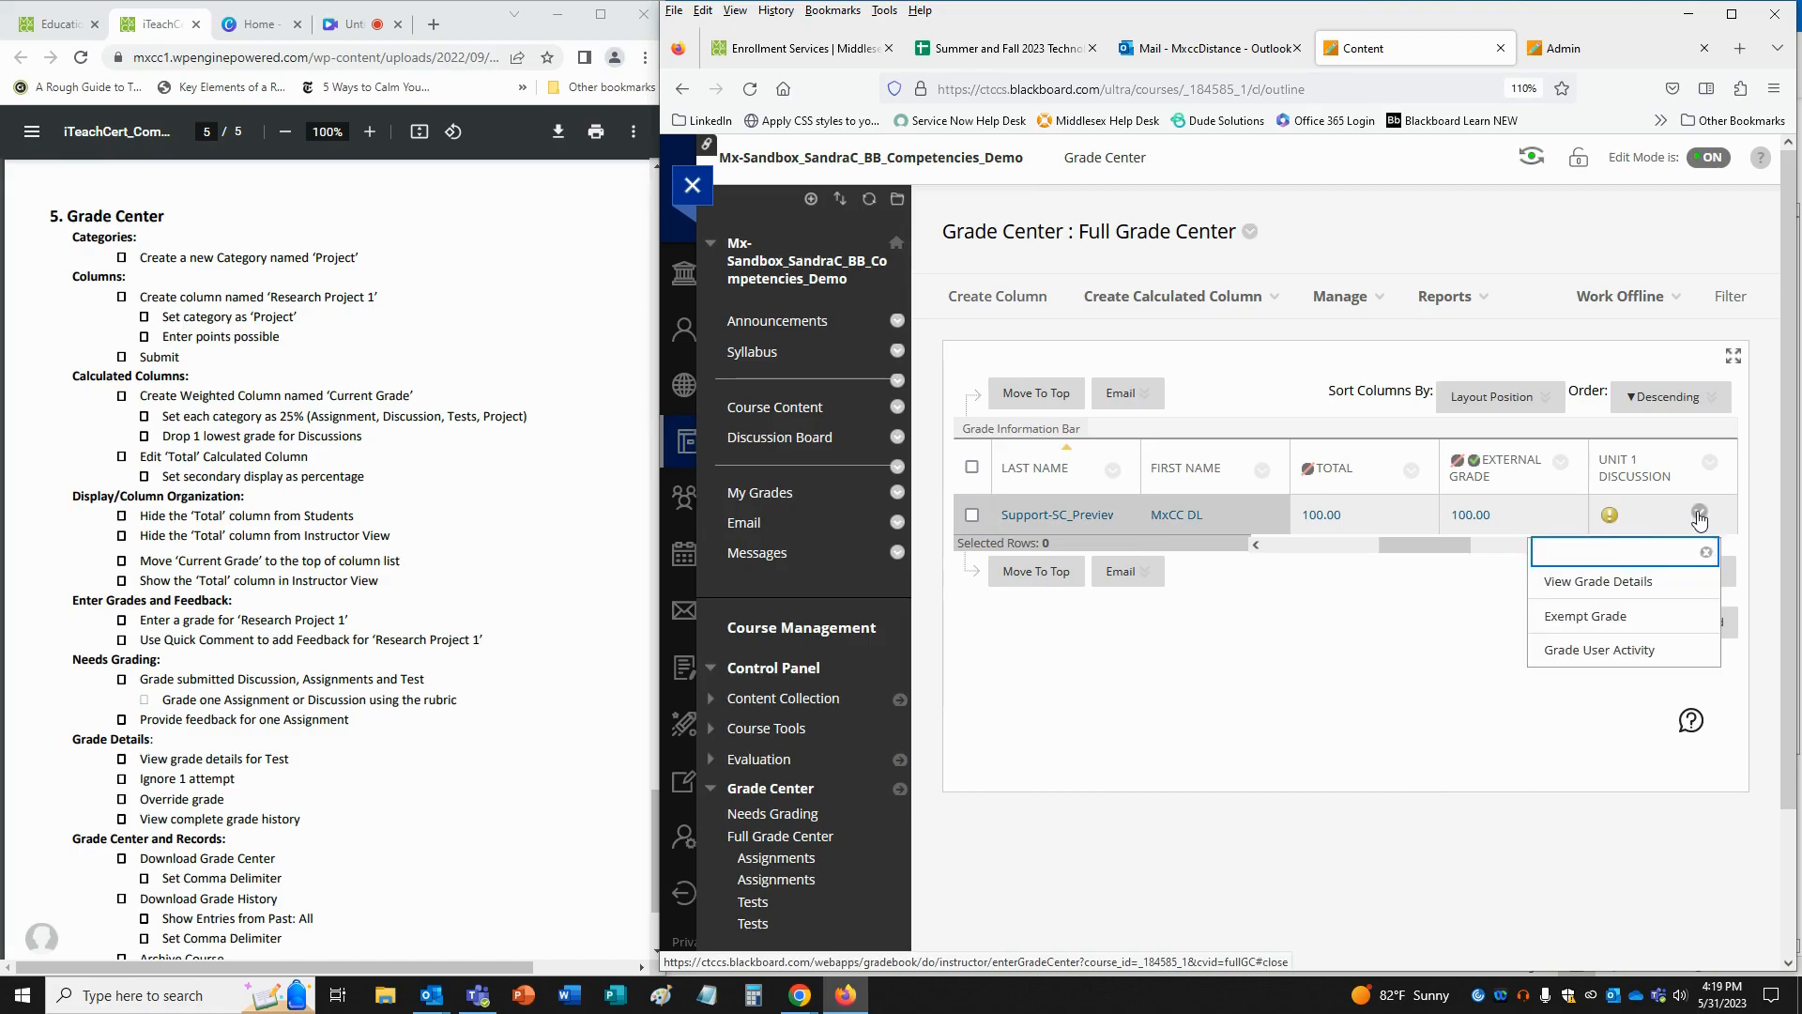
click(1638, 649)
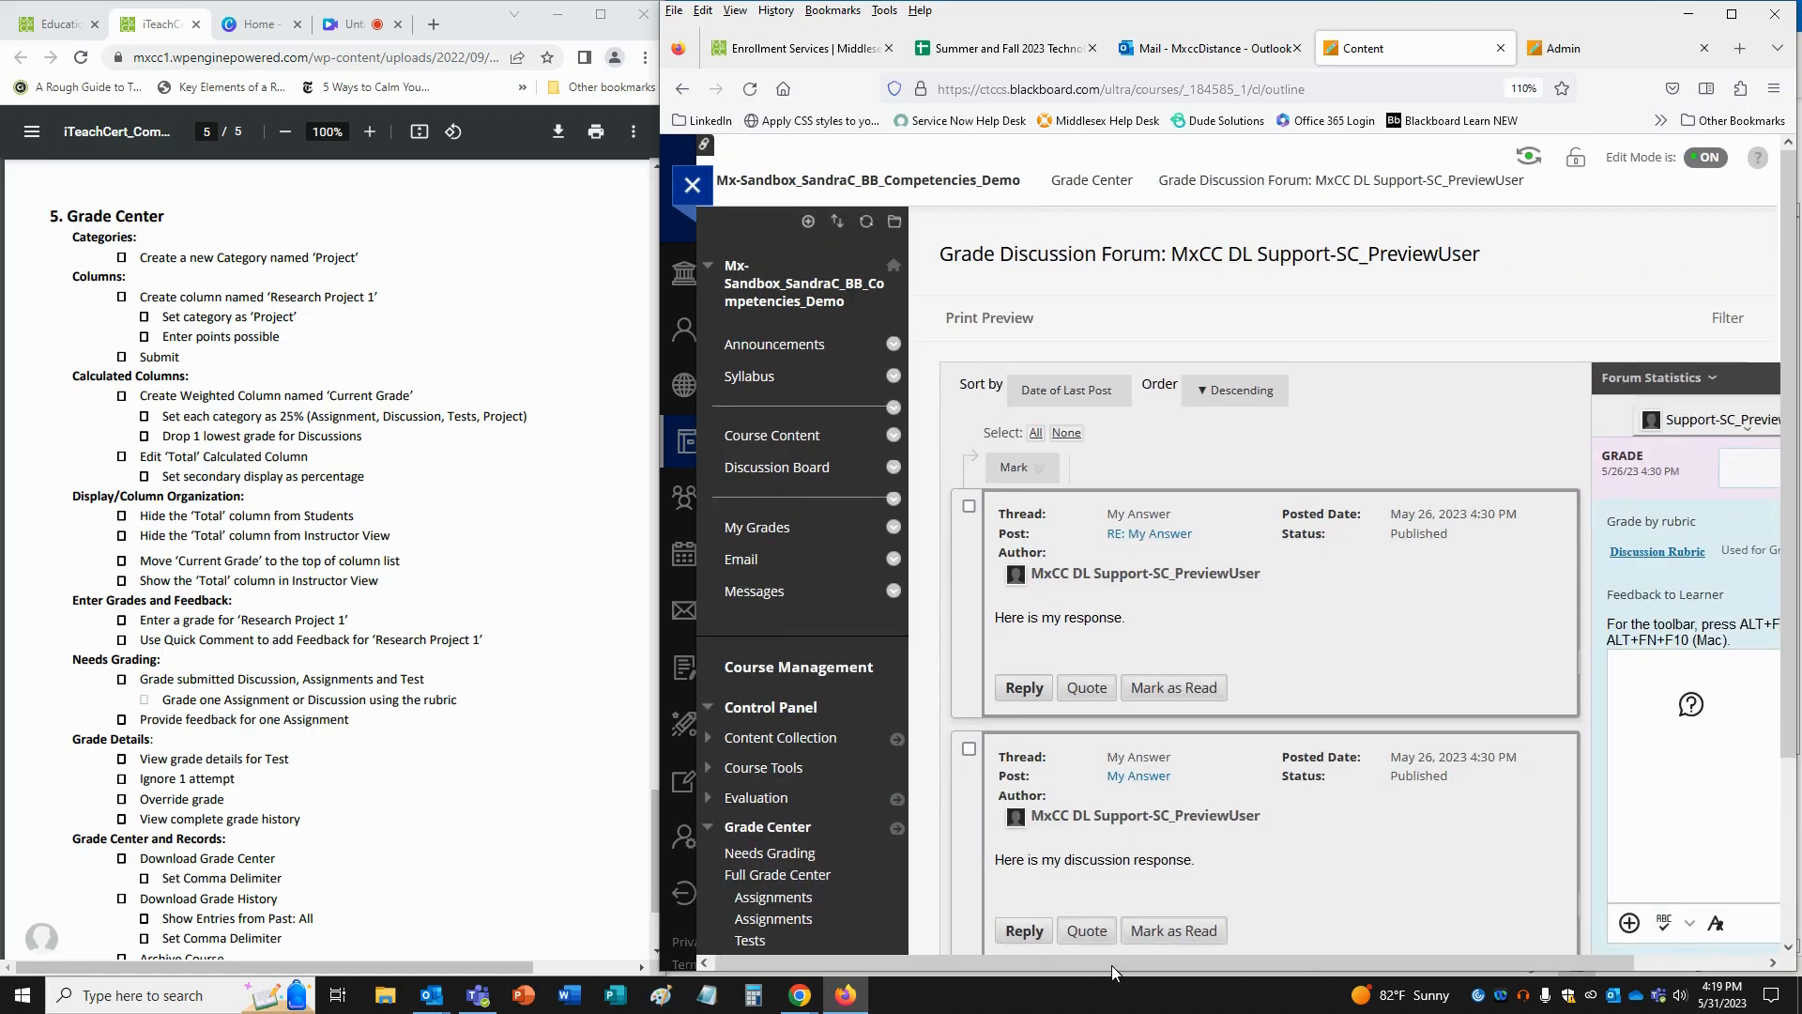
drag(1111, 965, 1292, 965)
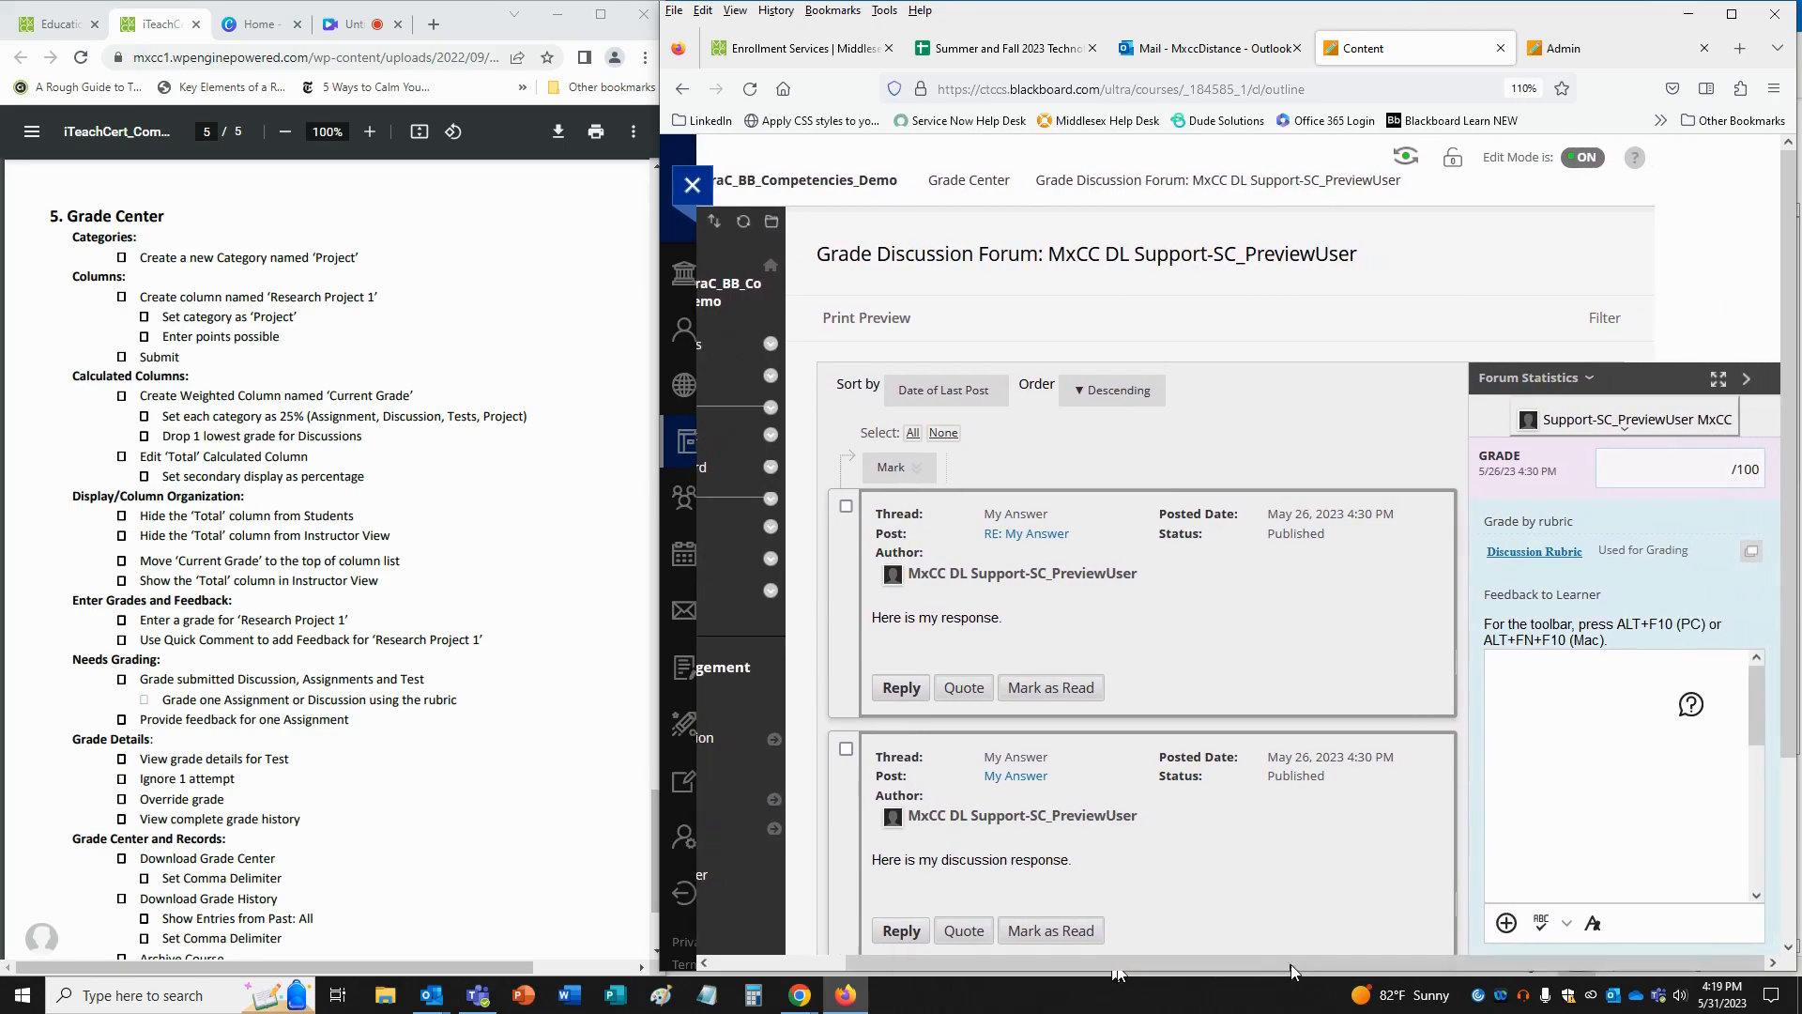
click(1536, 554)
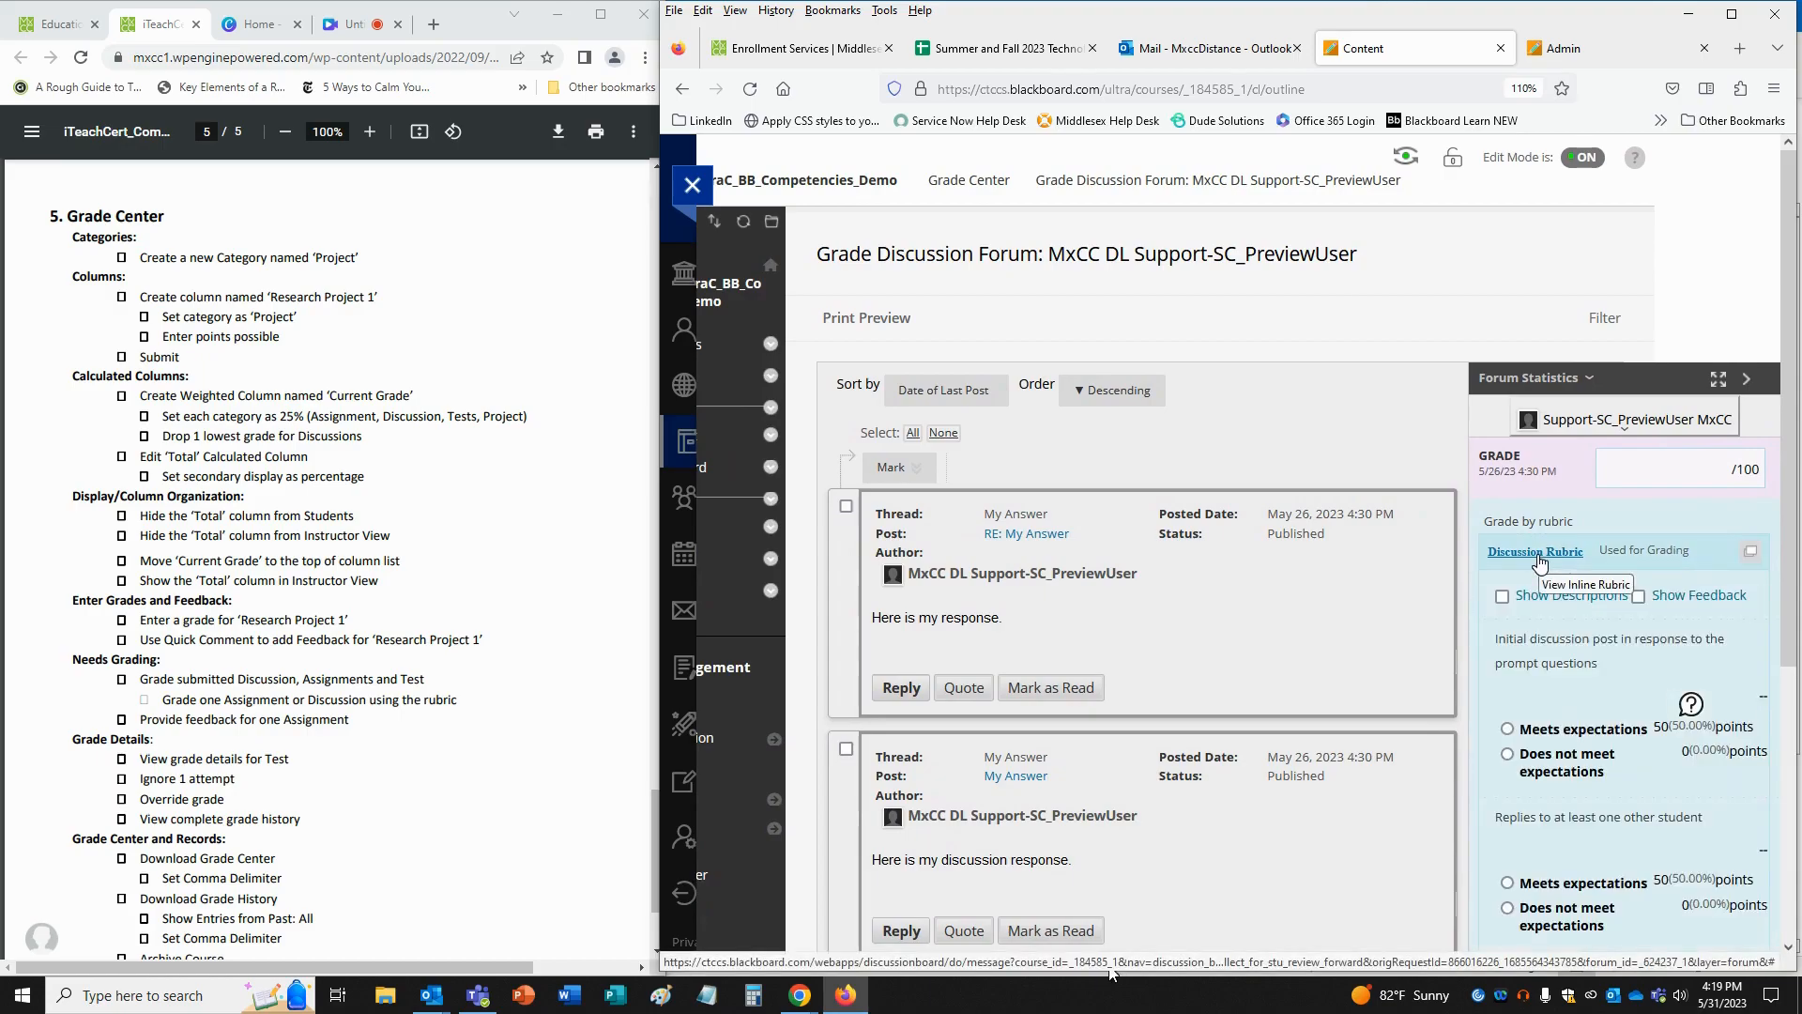
click(1538, 556)
click(1507, 731)
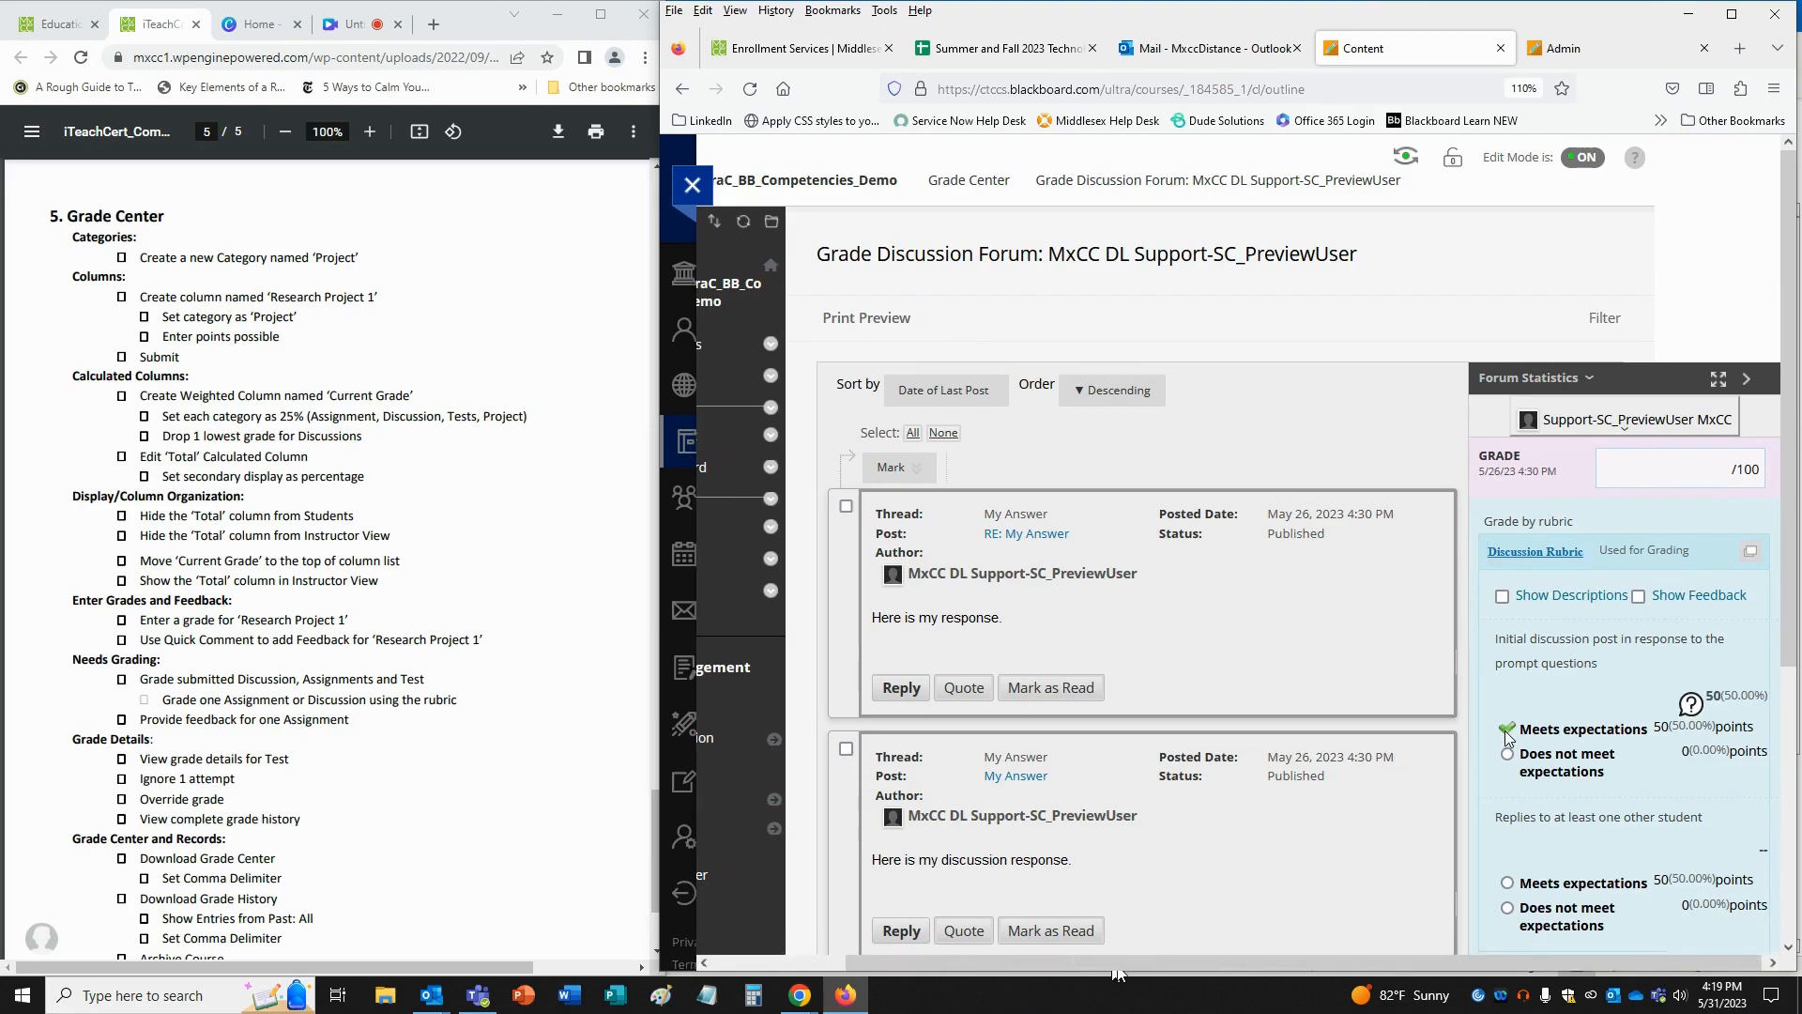
scroll(1539, 625, down, 2)
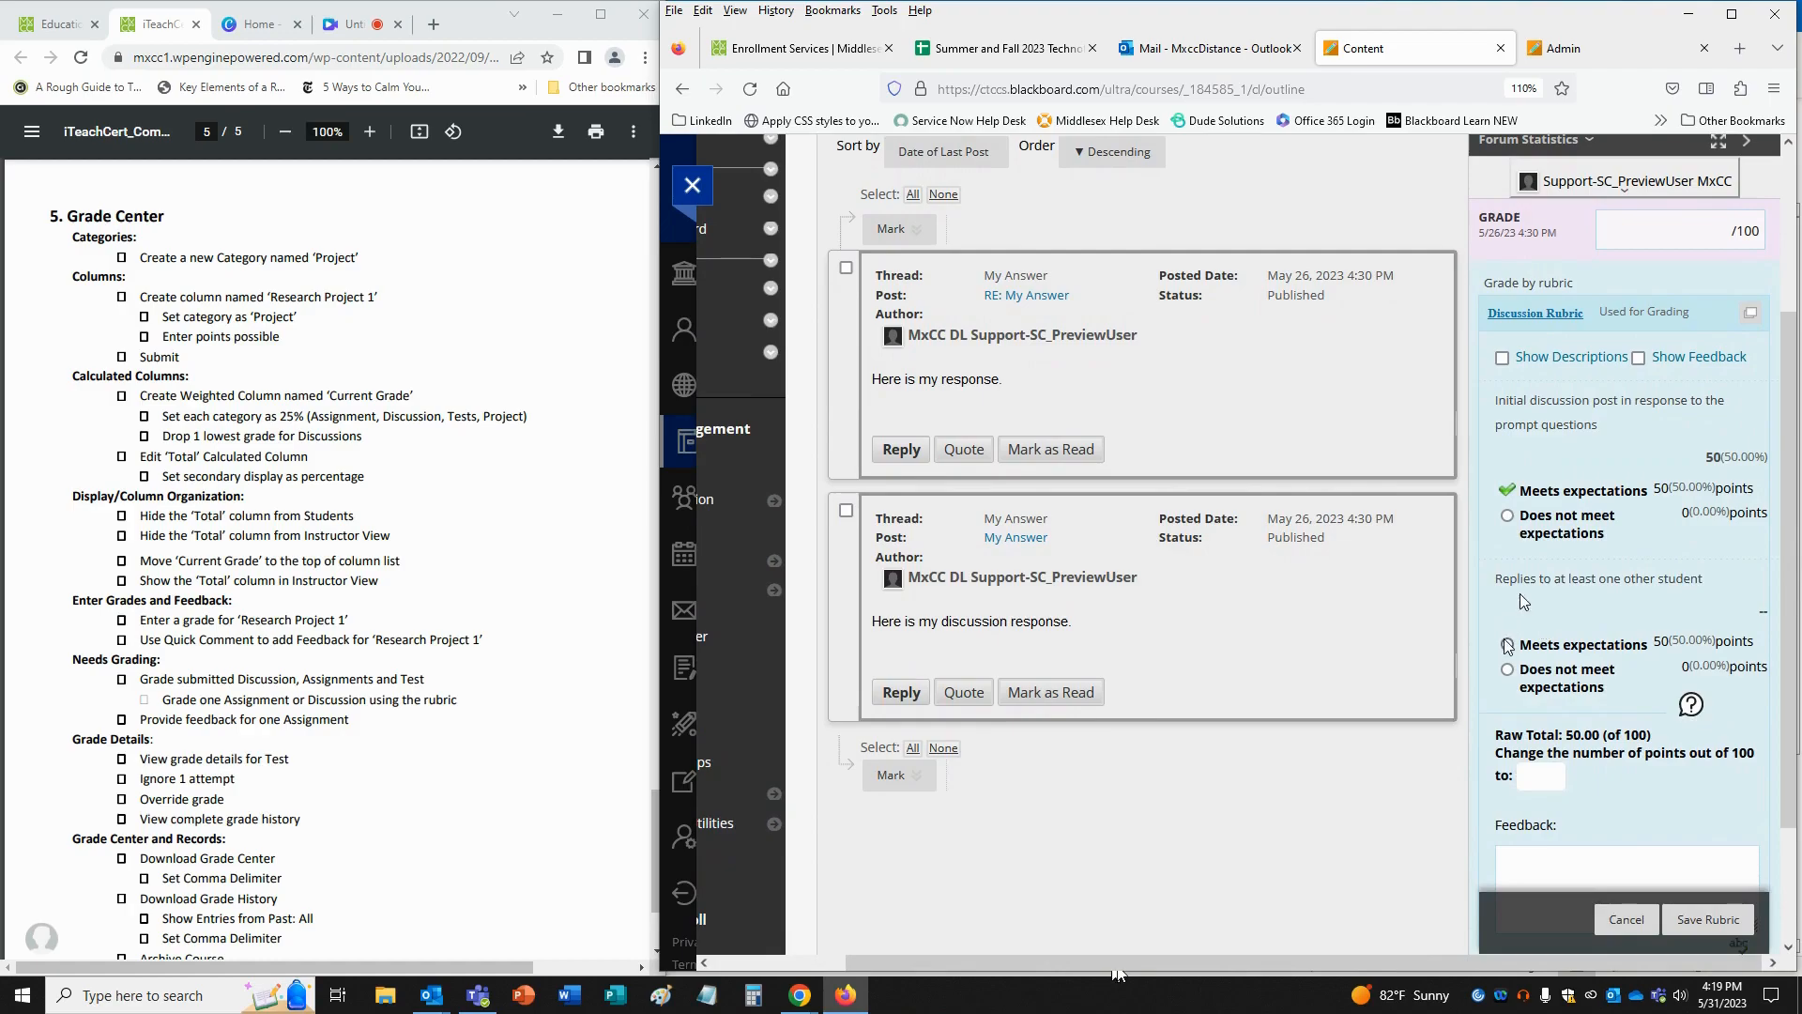
click(1507, 645)
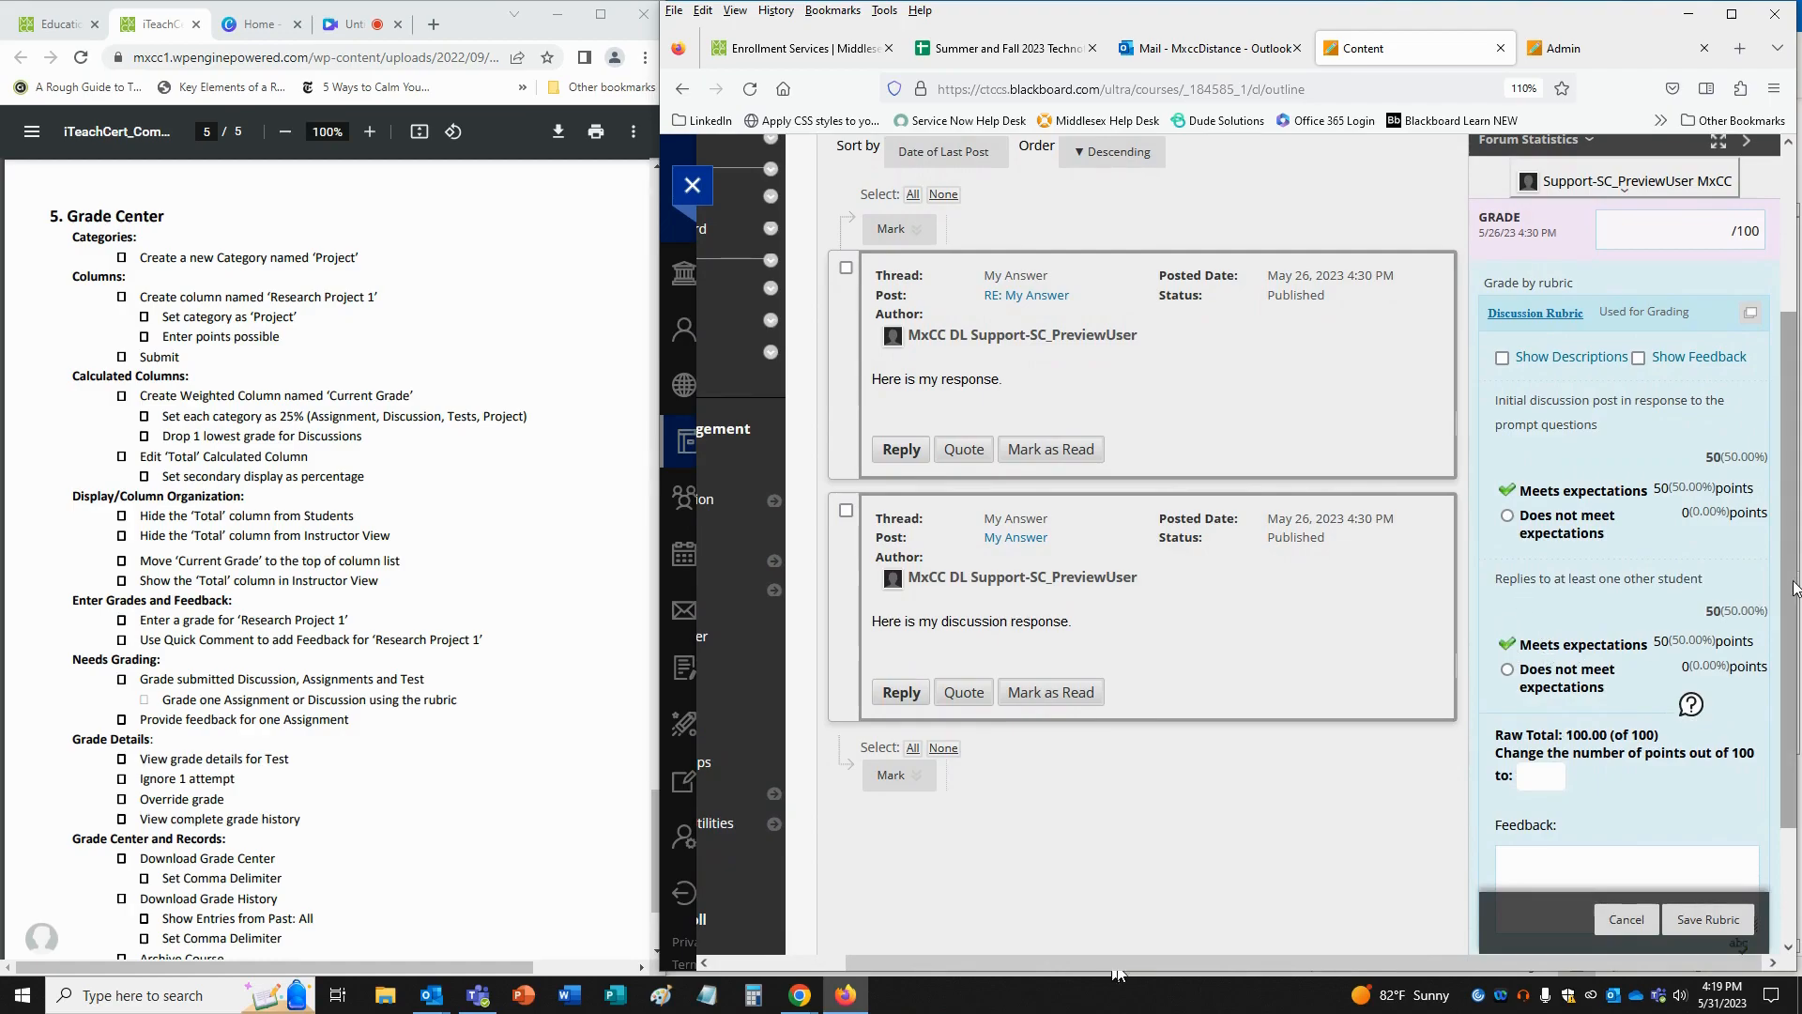
- Enter "Great job!" as the feedback in the Discussion Rubric and save the rubric
scroll(1607, 735, down, 1)
click(1543, 764)
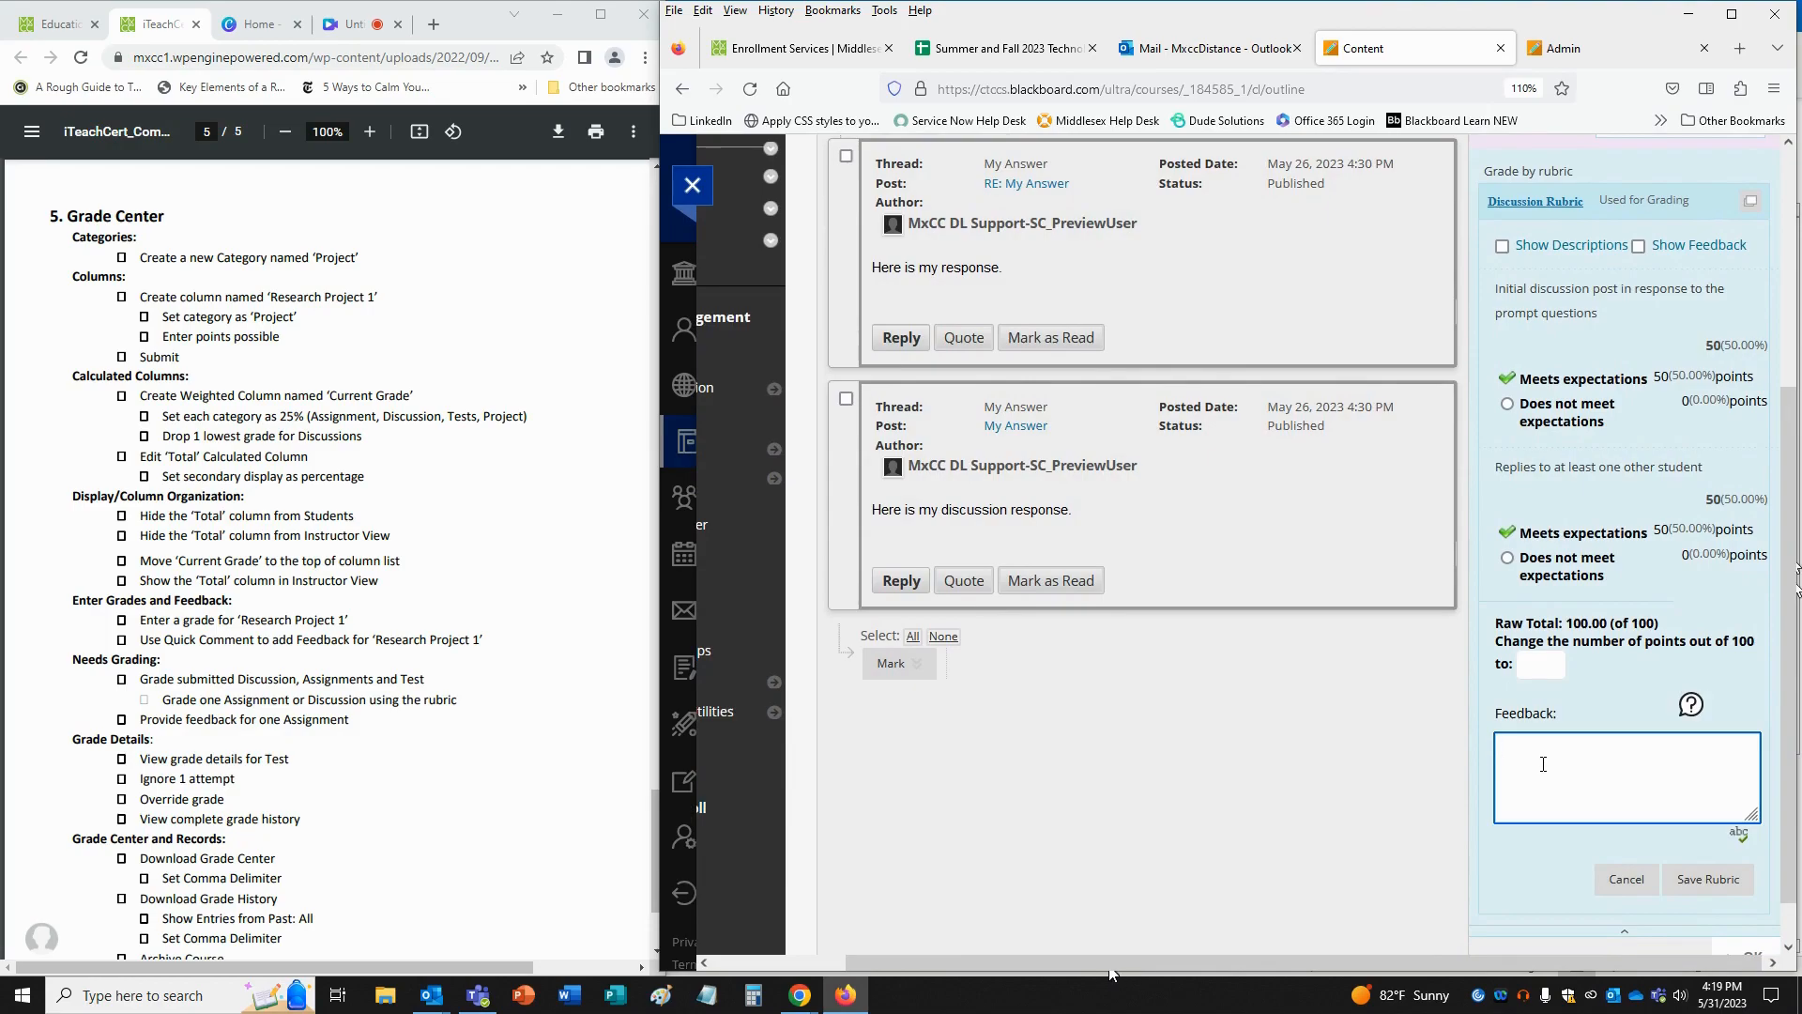
text(Great job!)
click(1708, 879)
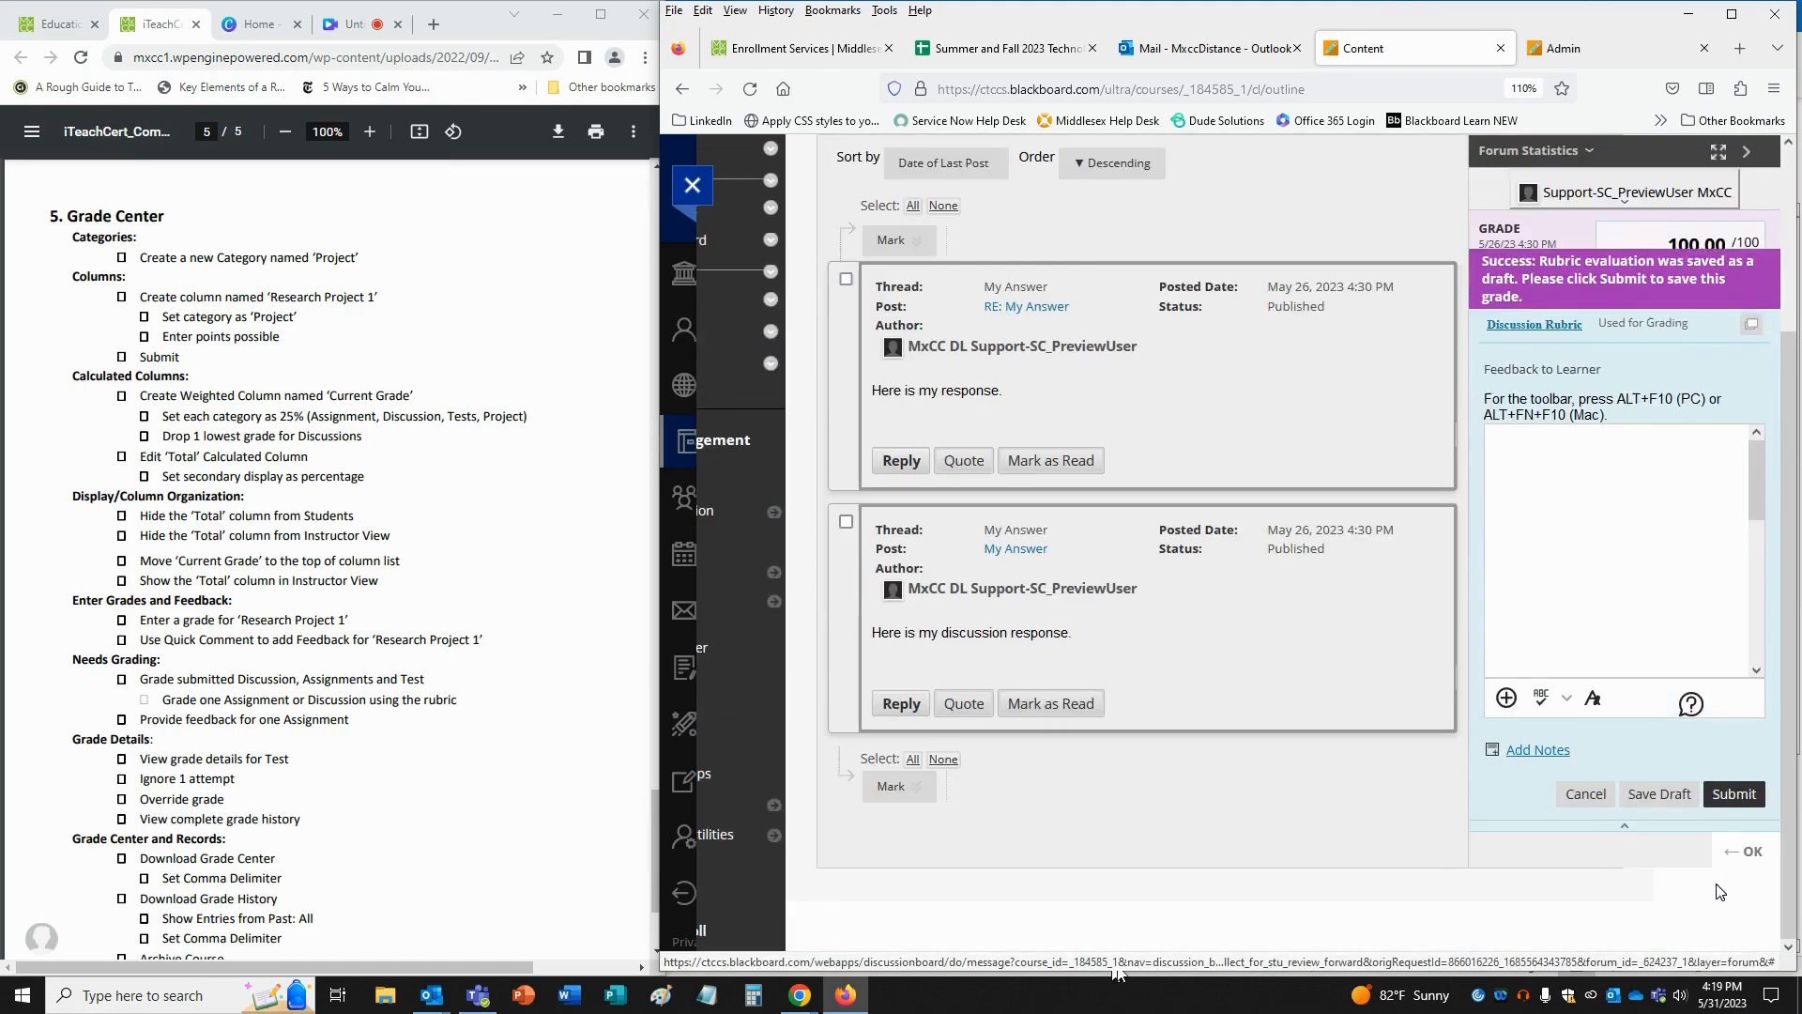
- Submit the discussion forum grade and return to the Full Grade Center
click(1734, 796)
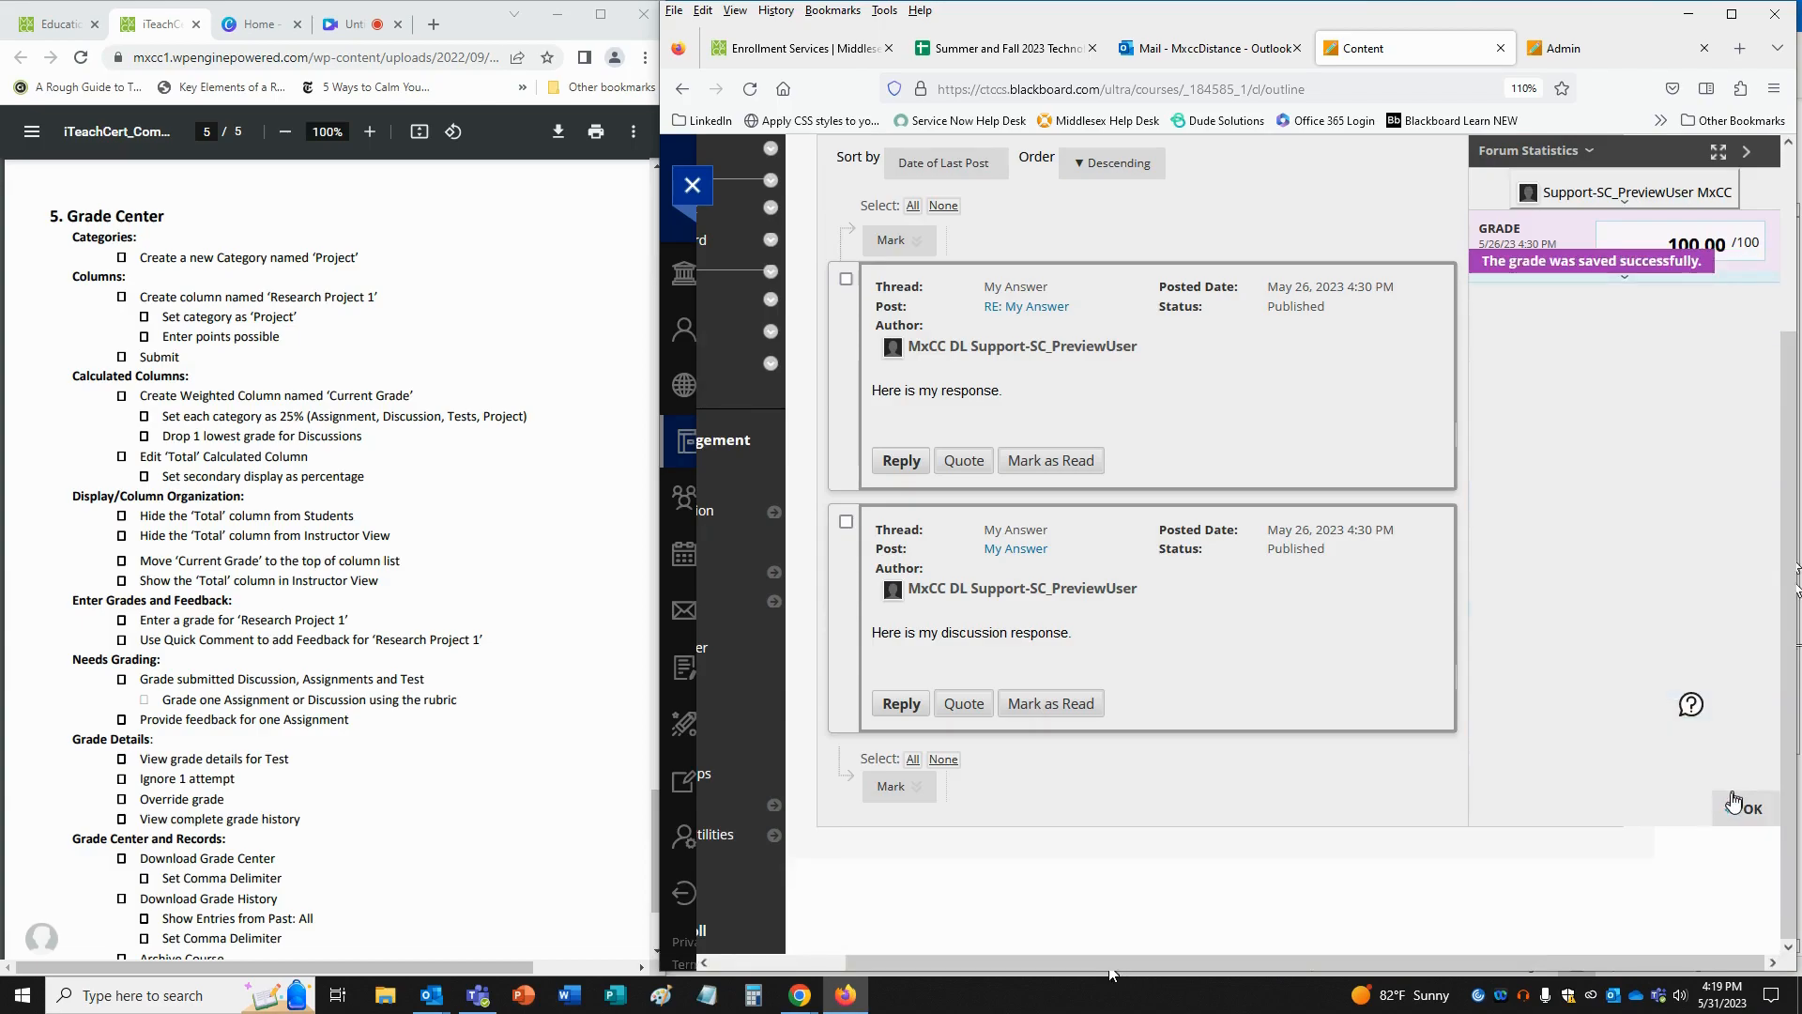
drag(932, 965, 779, 965)
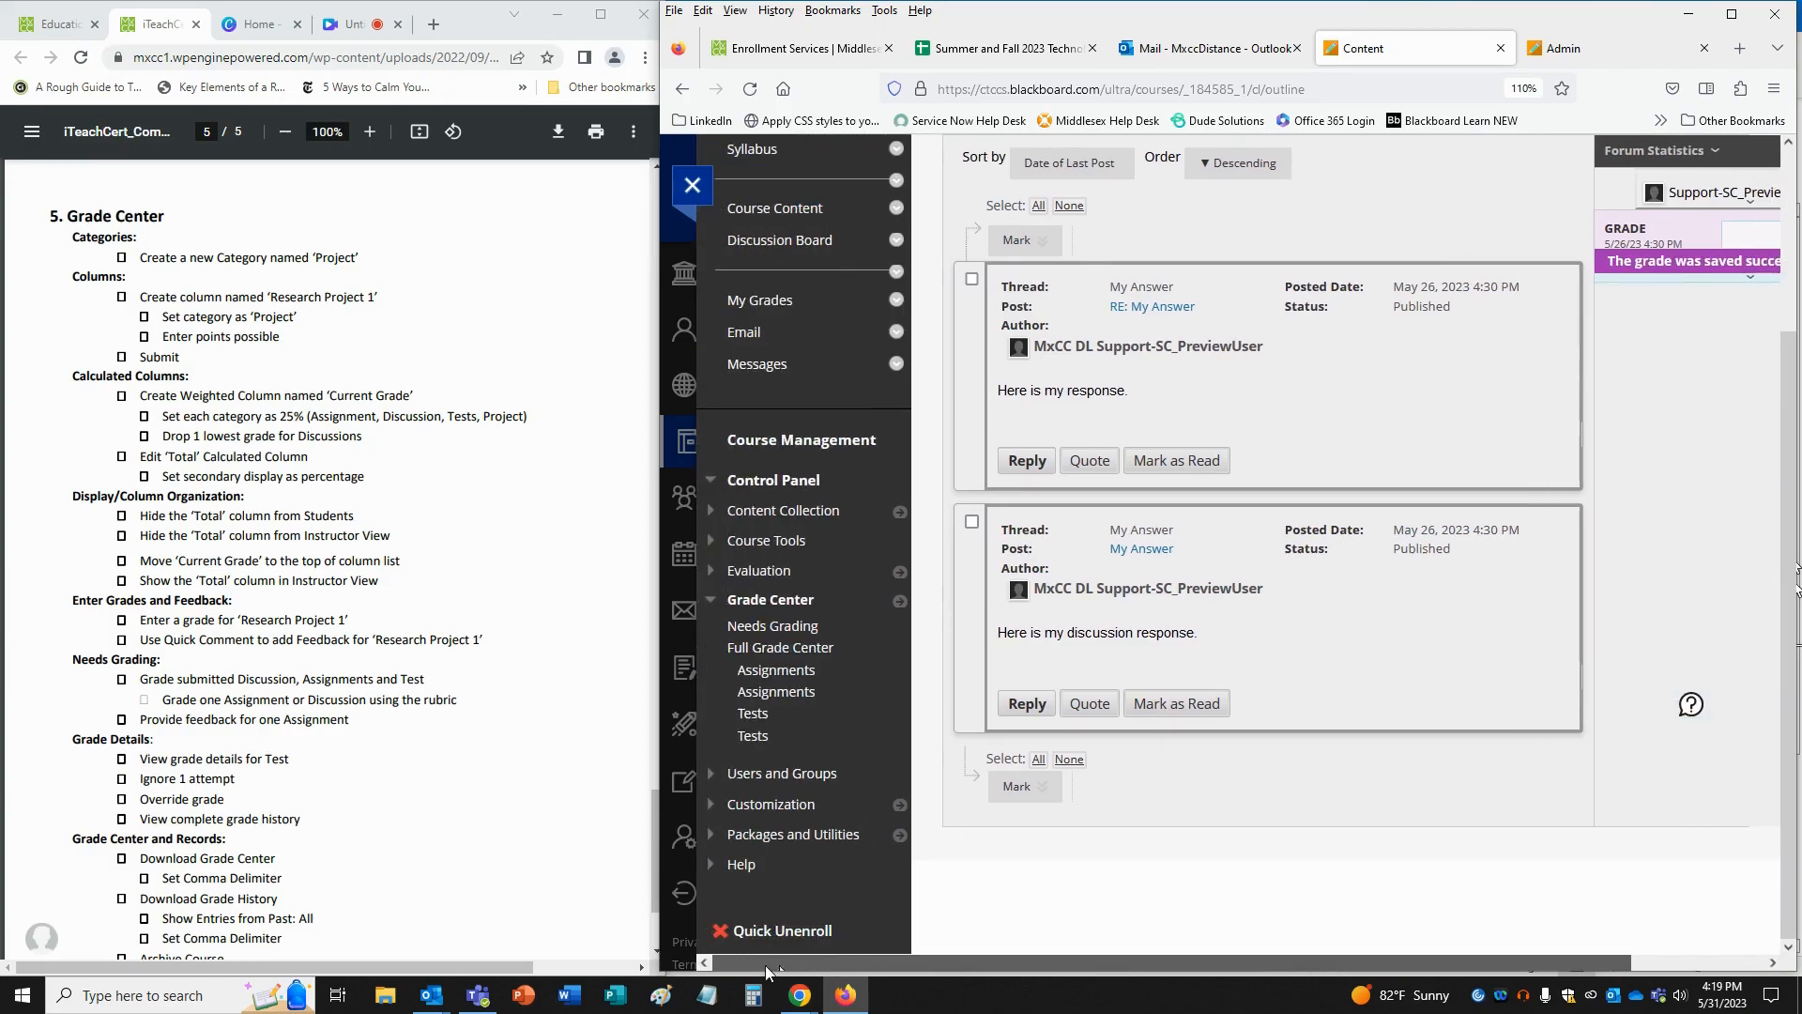
click(790, 647)
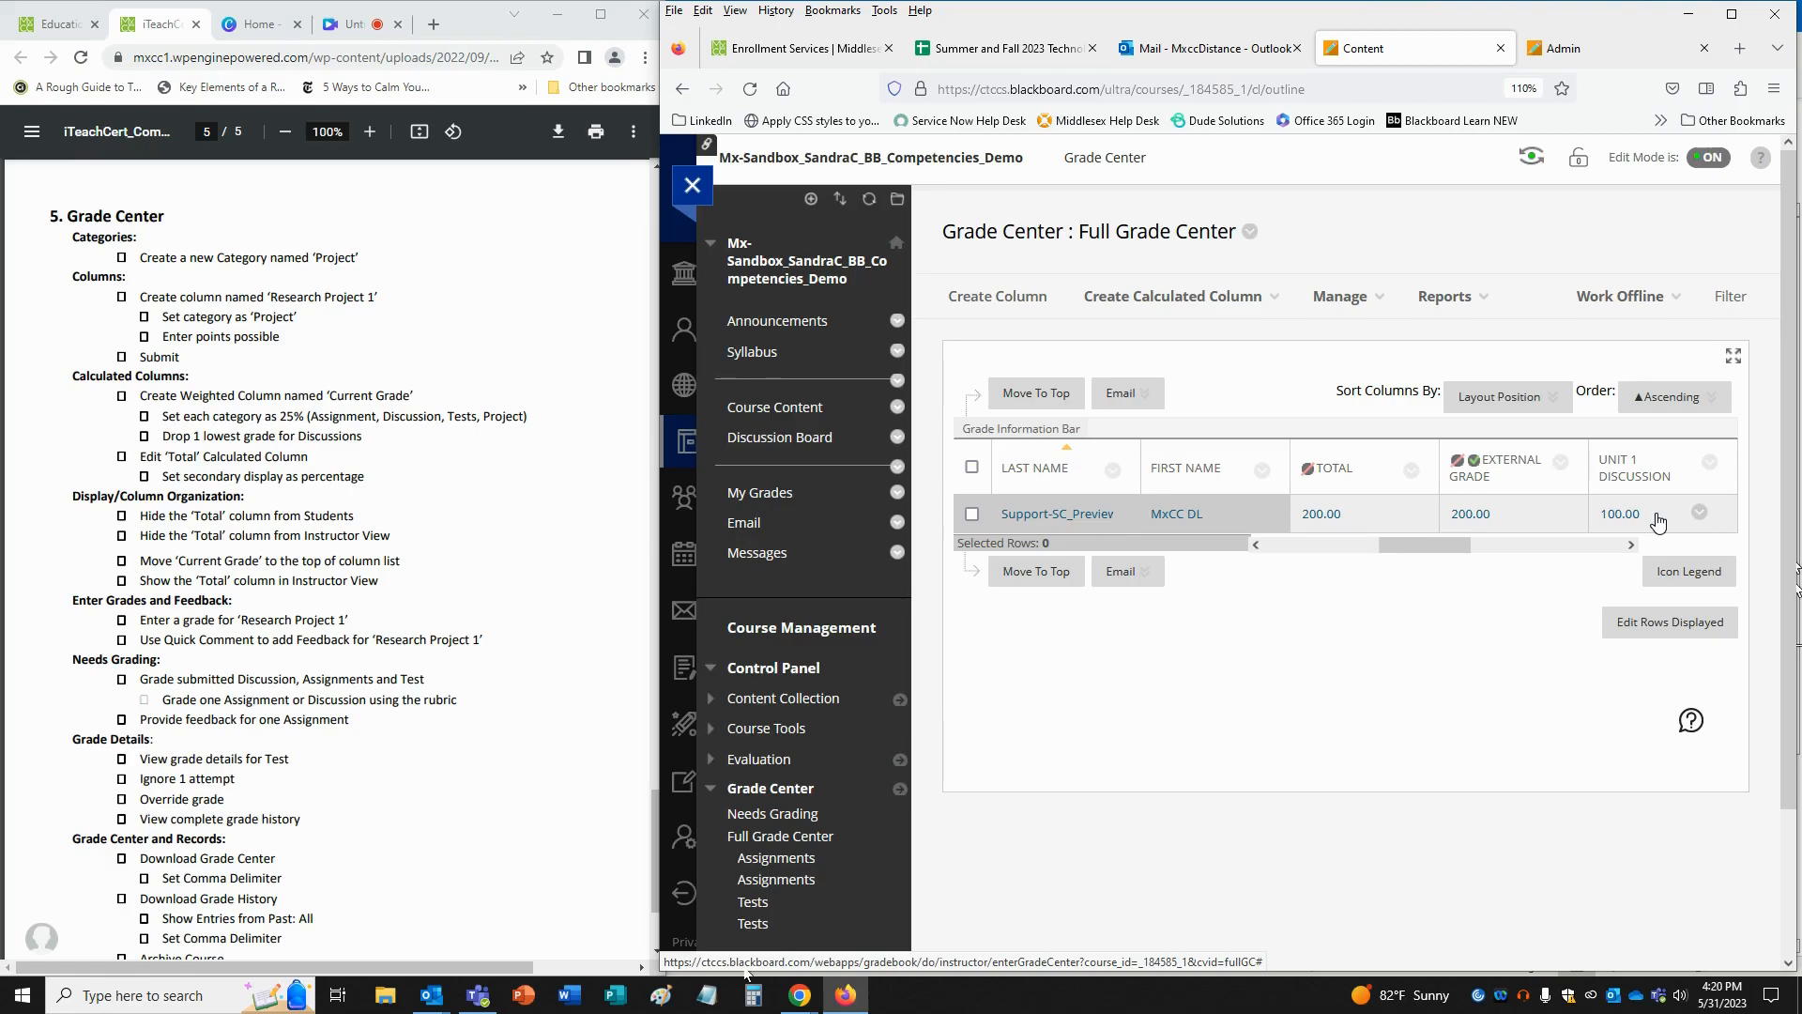
- Open the student's Unit 1 Assignment attempt from the Full Grade Center, set its grade to 100, and submit it
click(1631, 545)
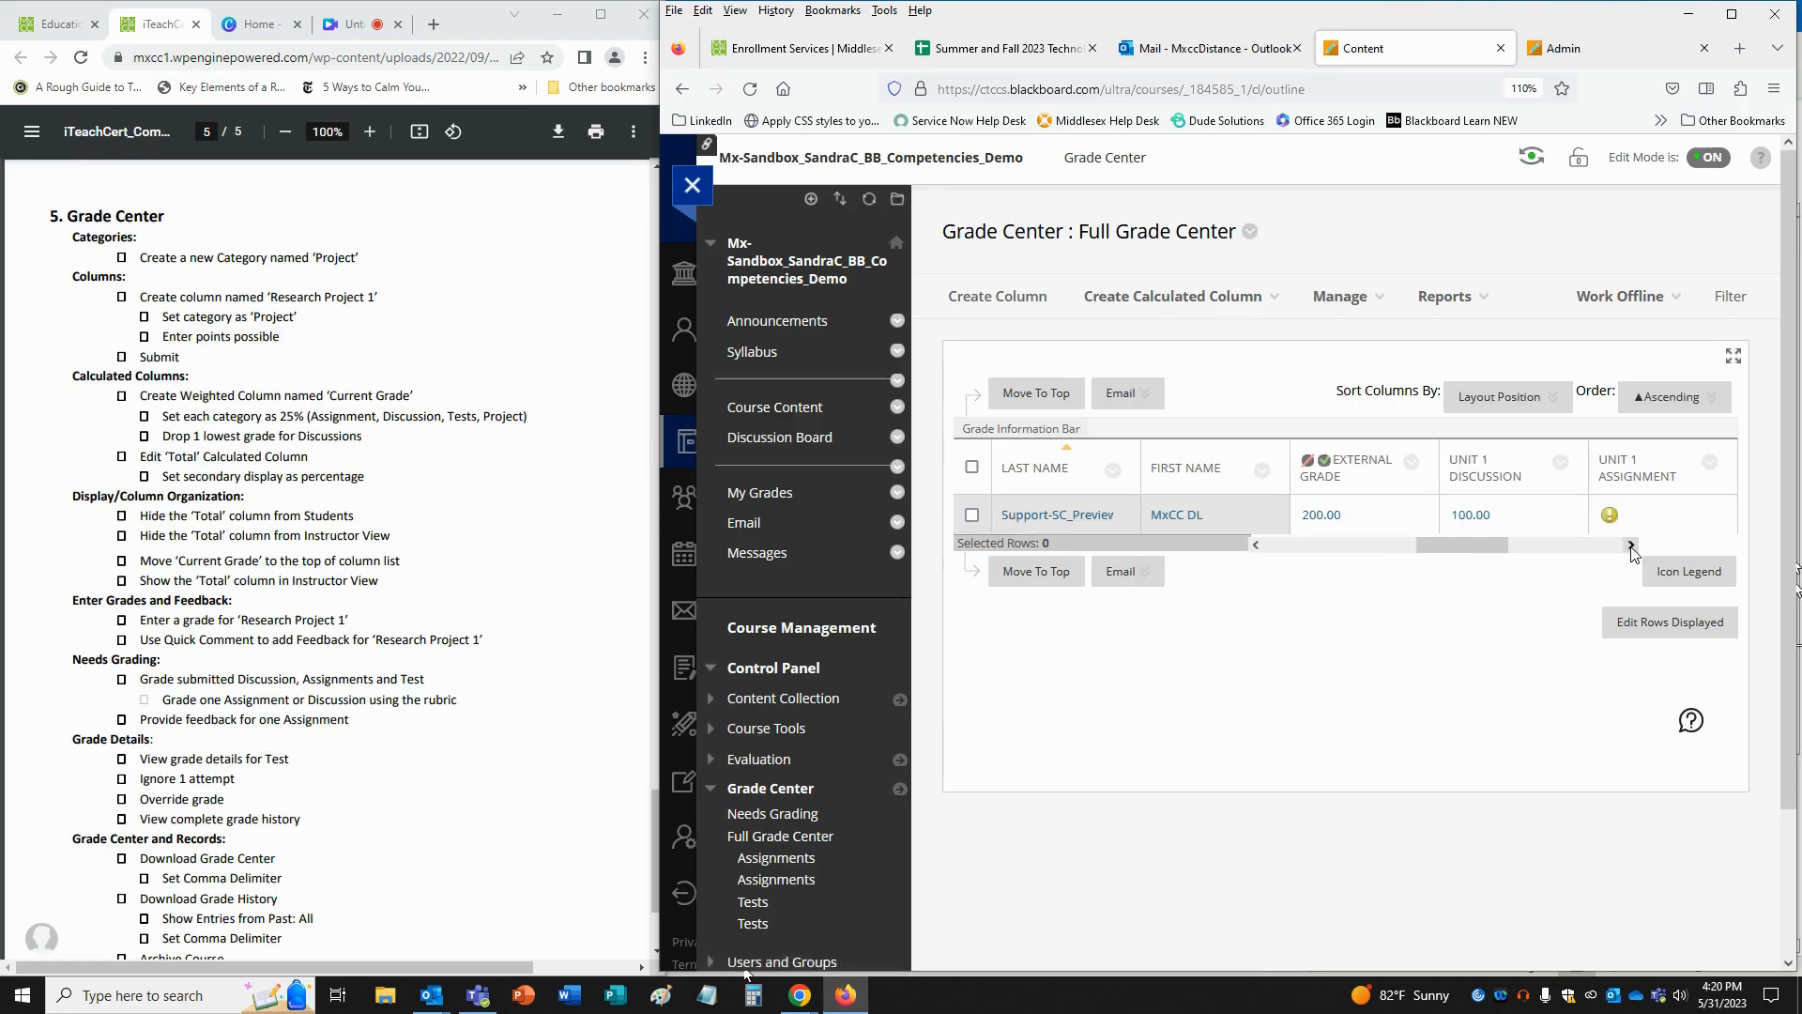
click(1631, 546)
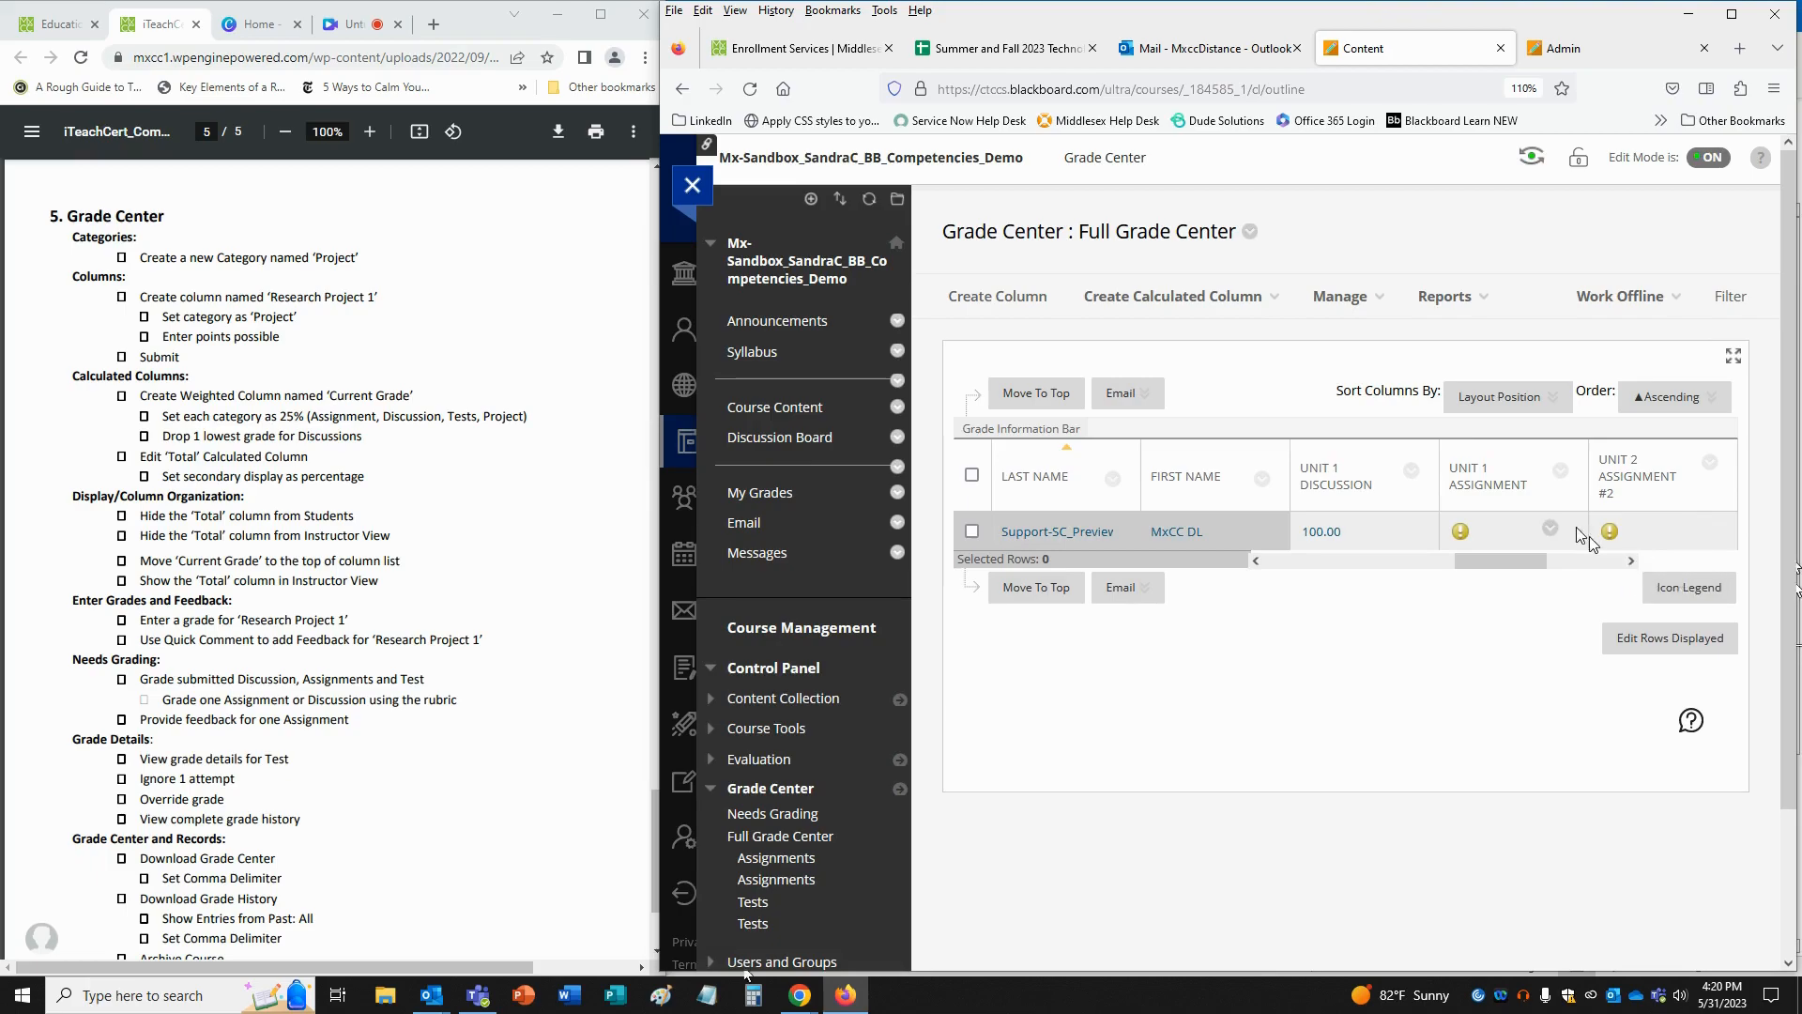
click(1550, 529)
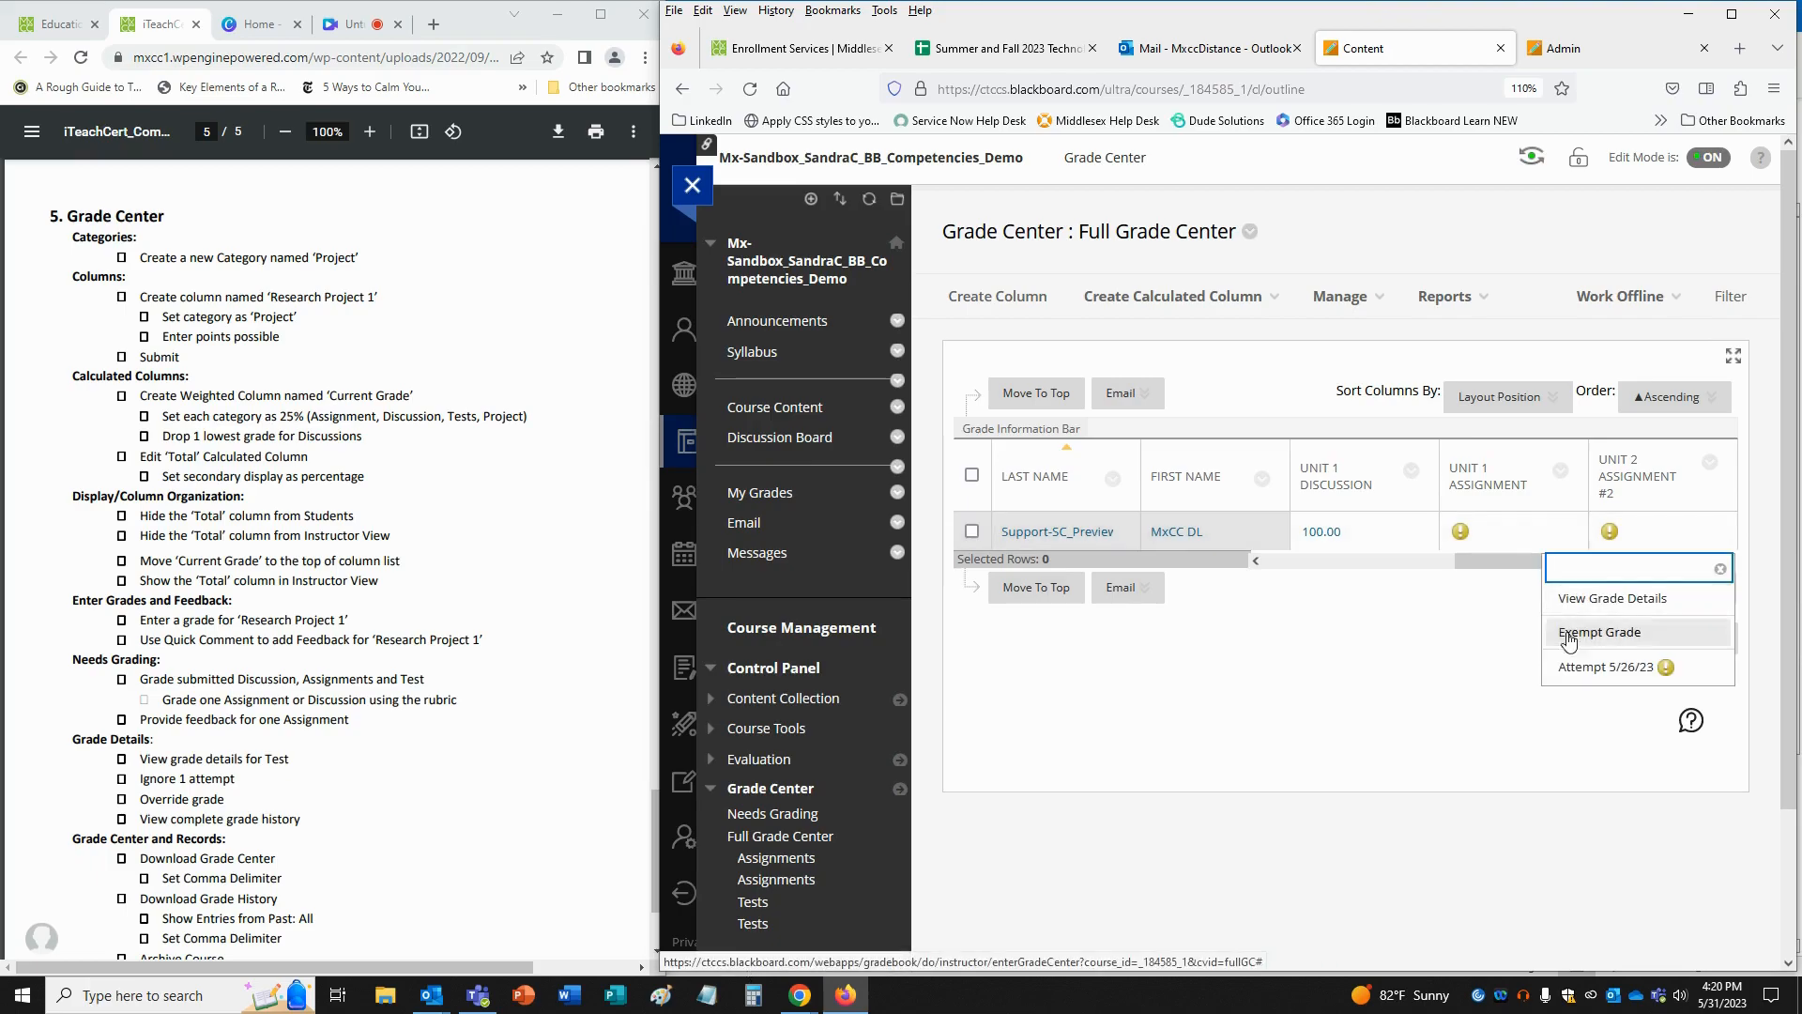
click(1575, 670)
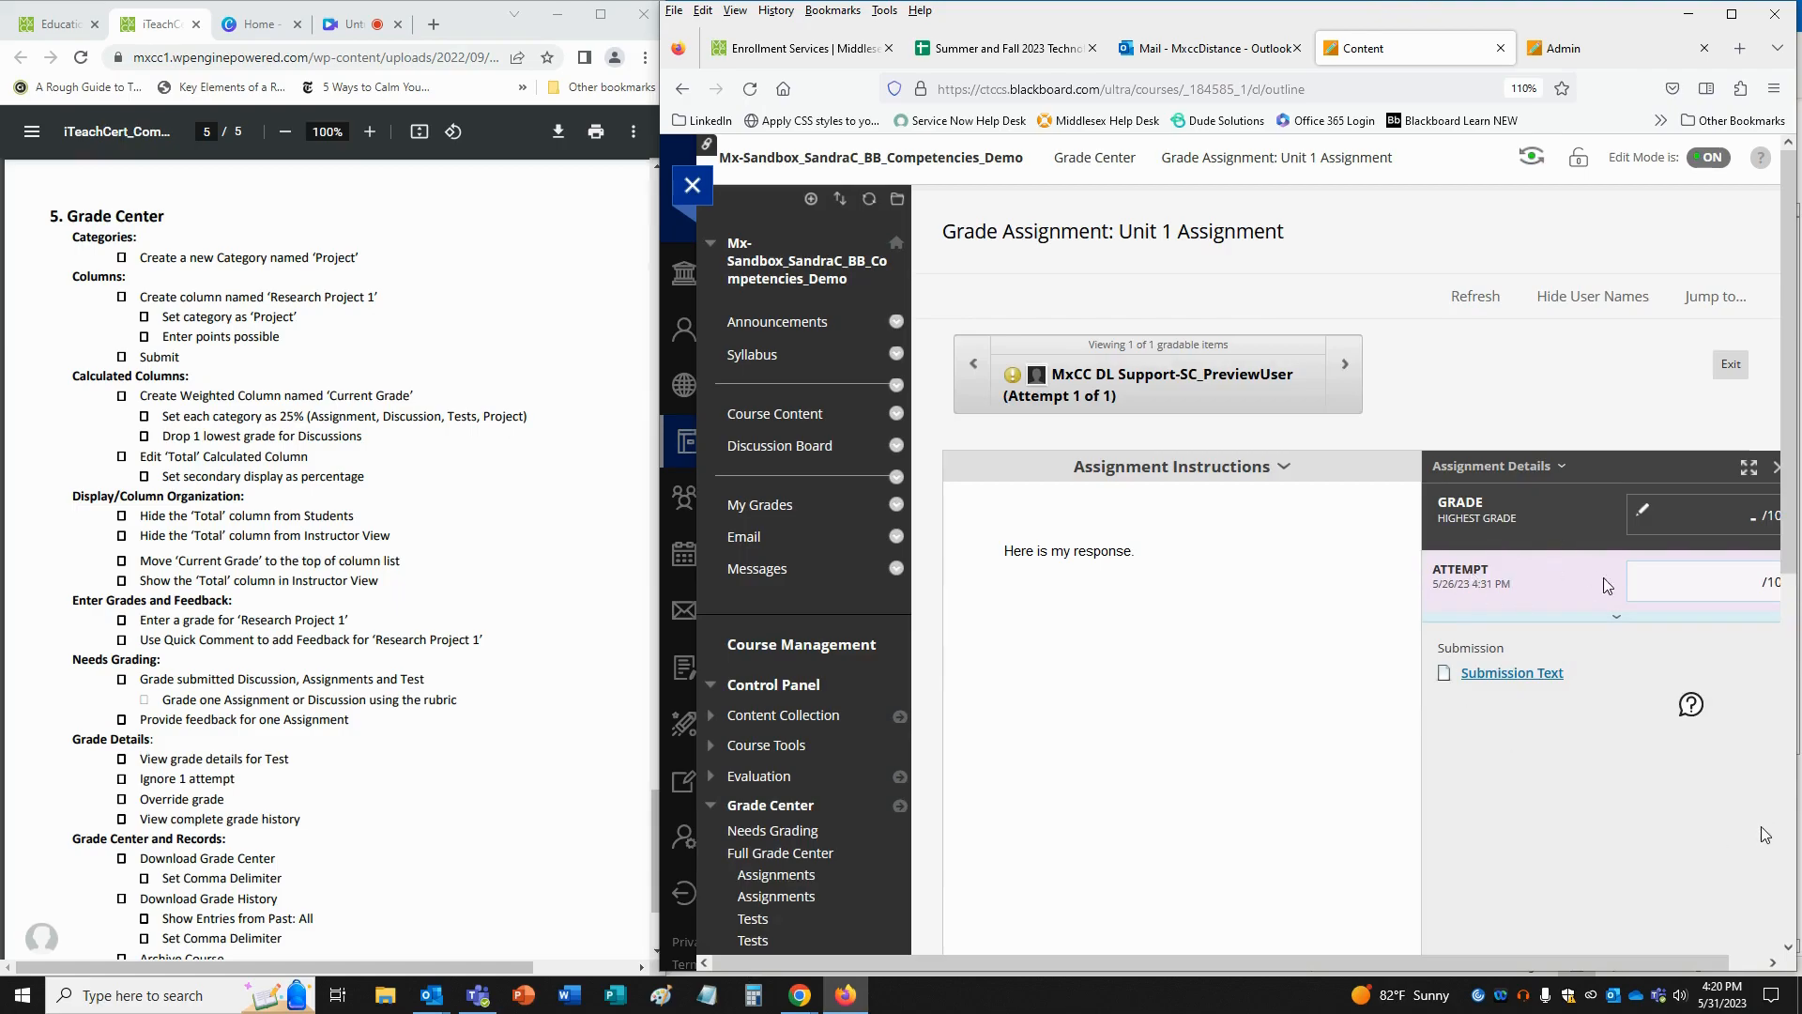
click(1672, 582)
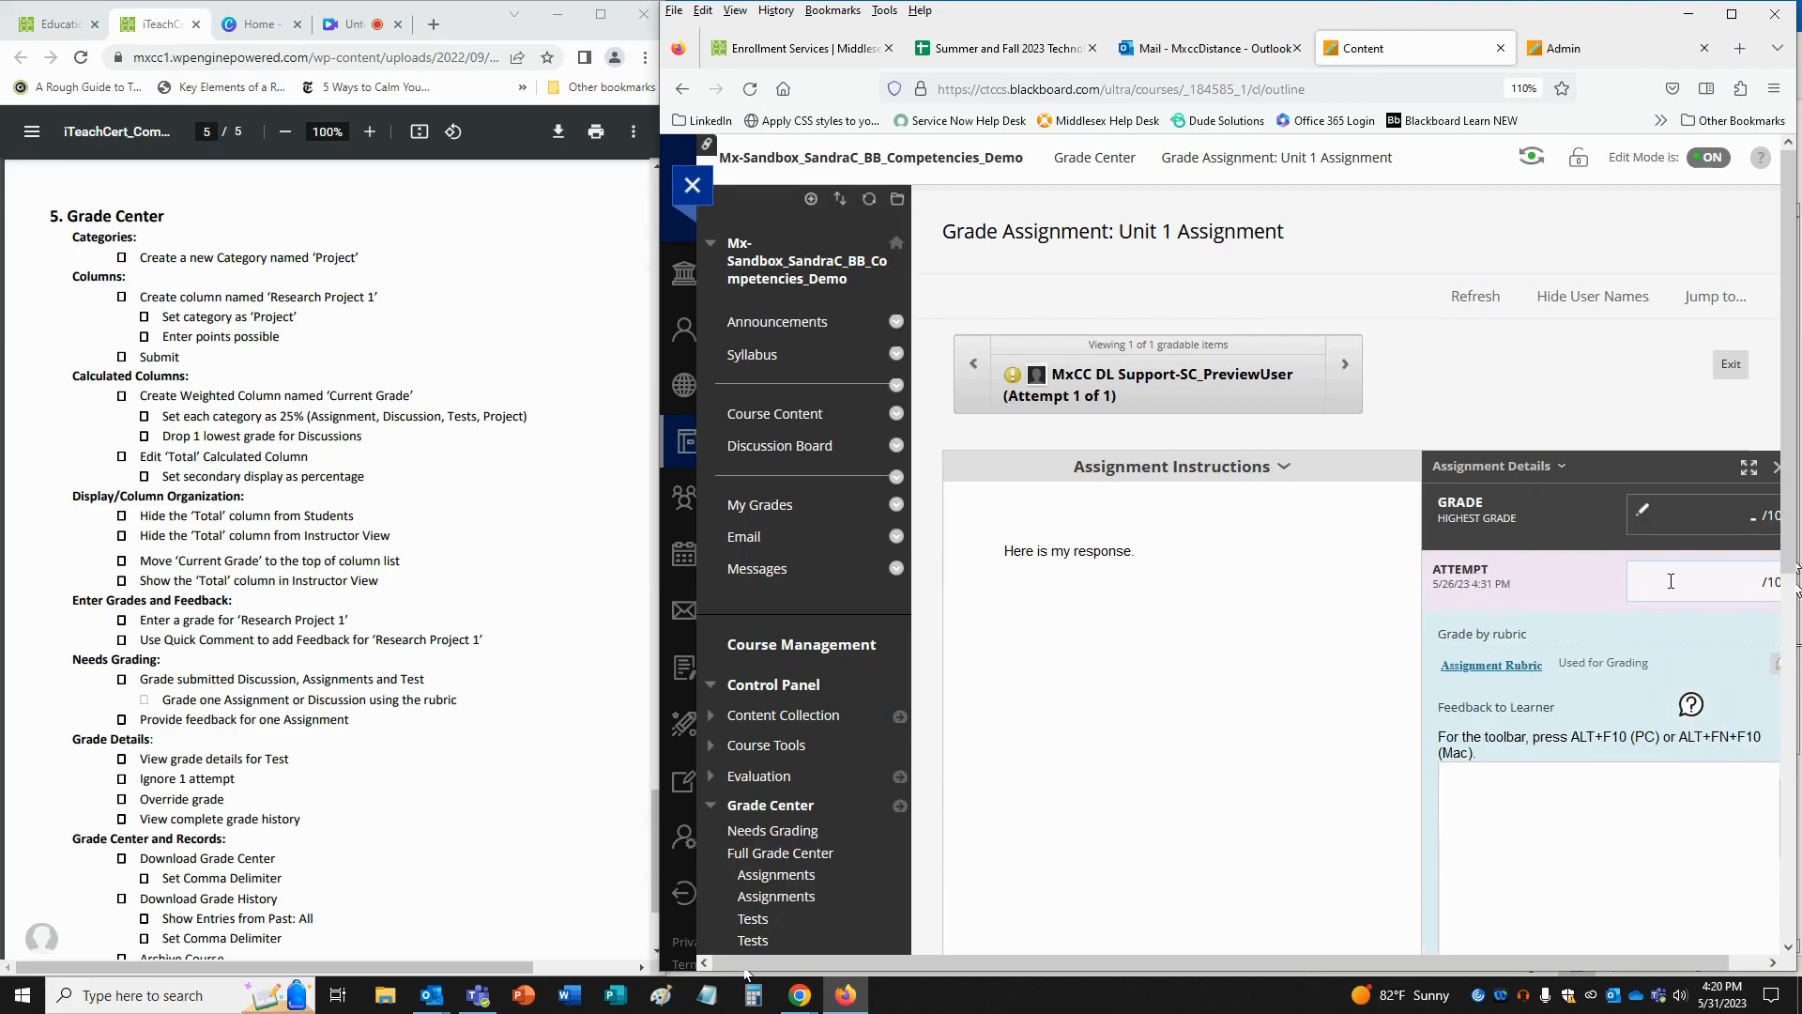
text(100)
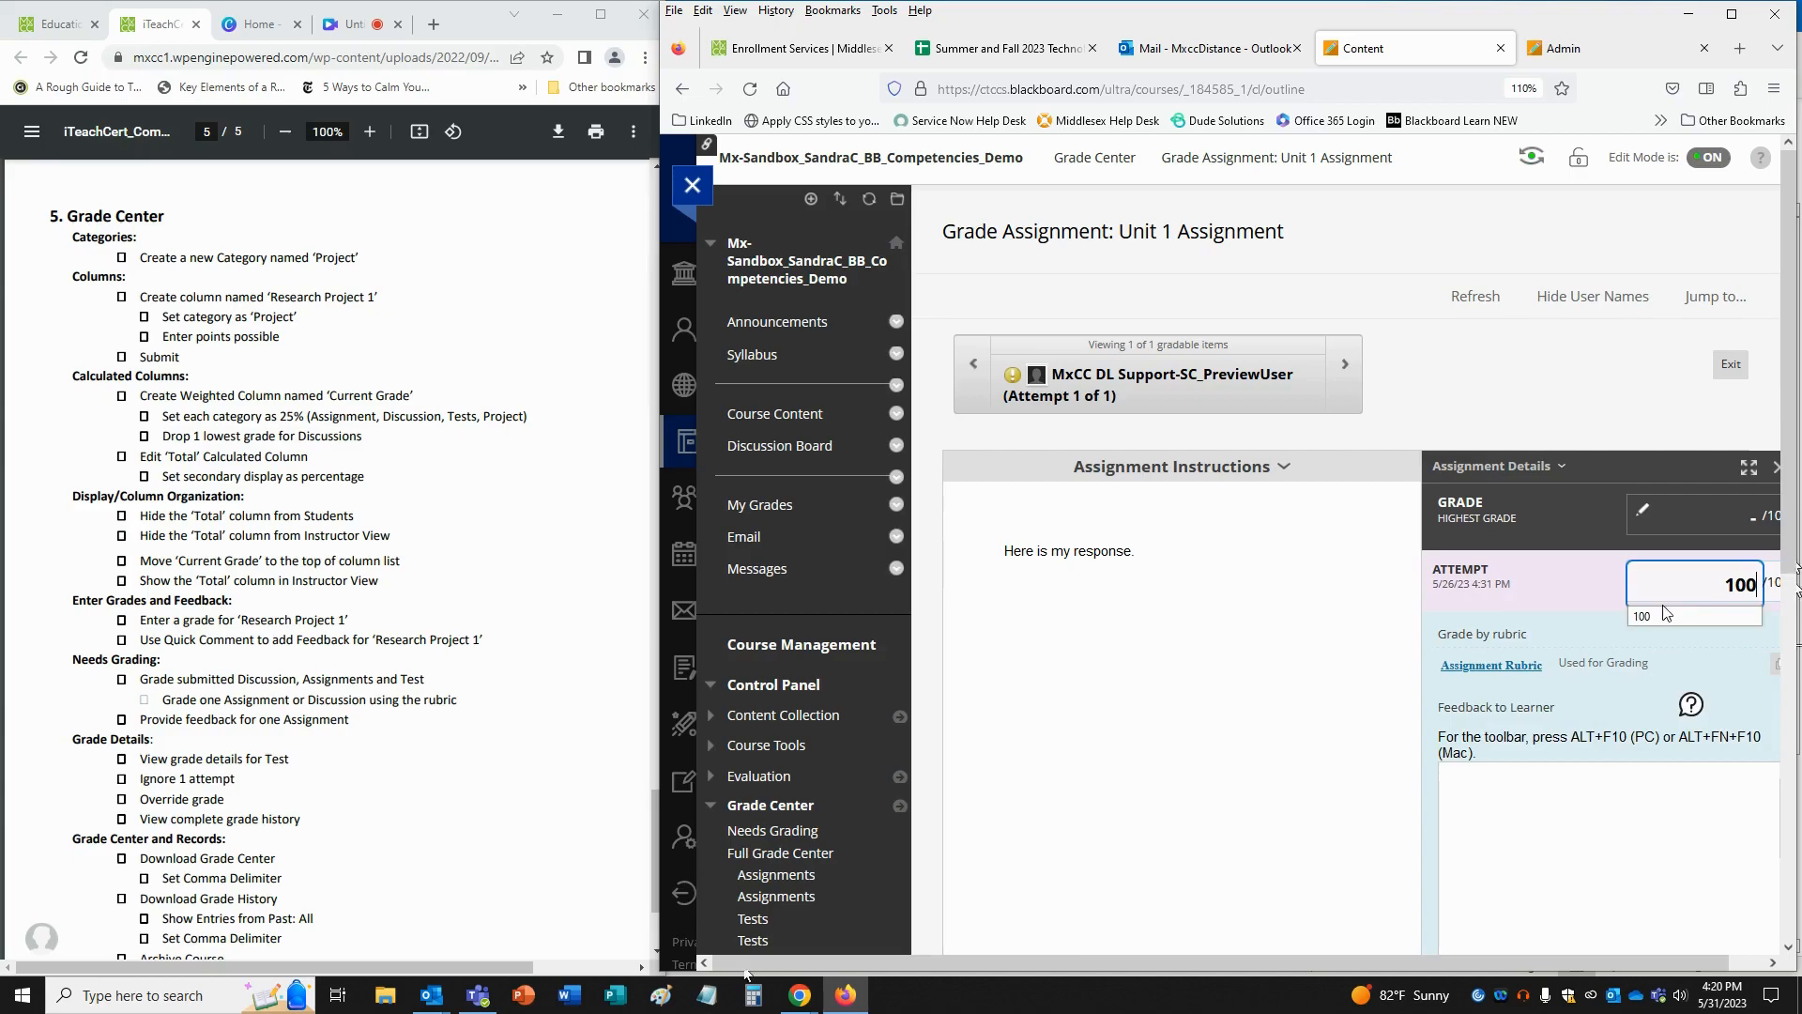
click(1663, 612)
drag(1792, 528, 1796, 706)
drag(1654, 964, 1682, 958)
click(1727, 816)
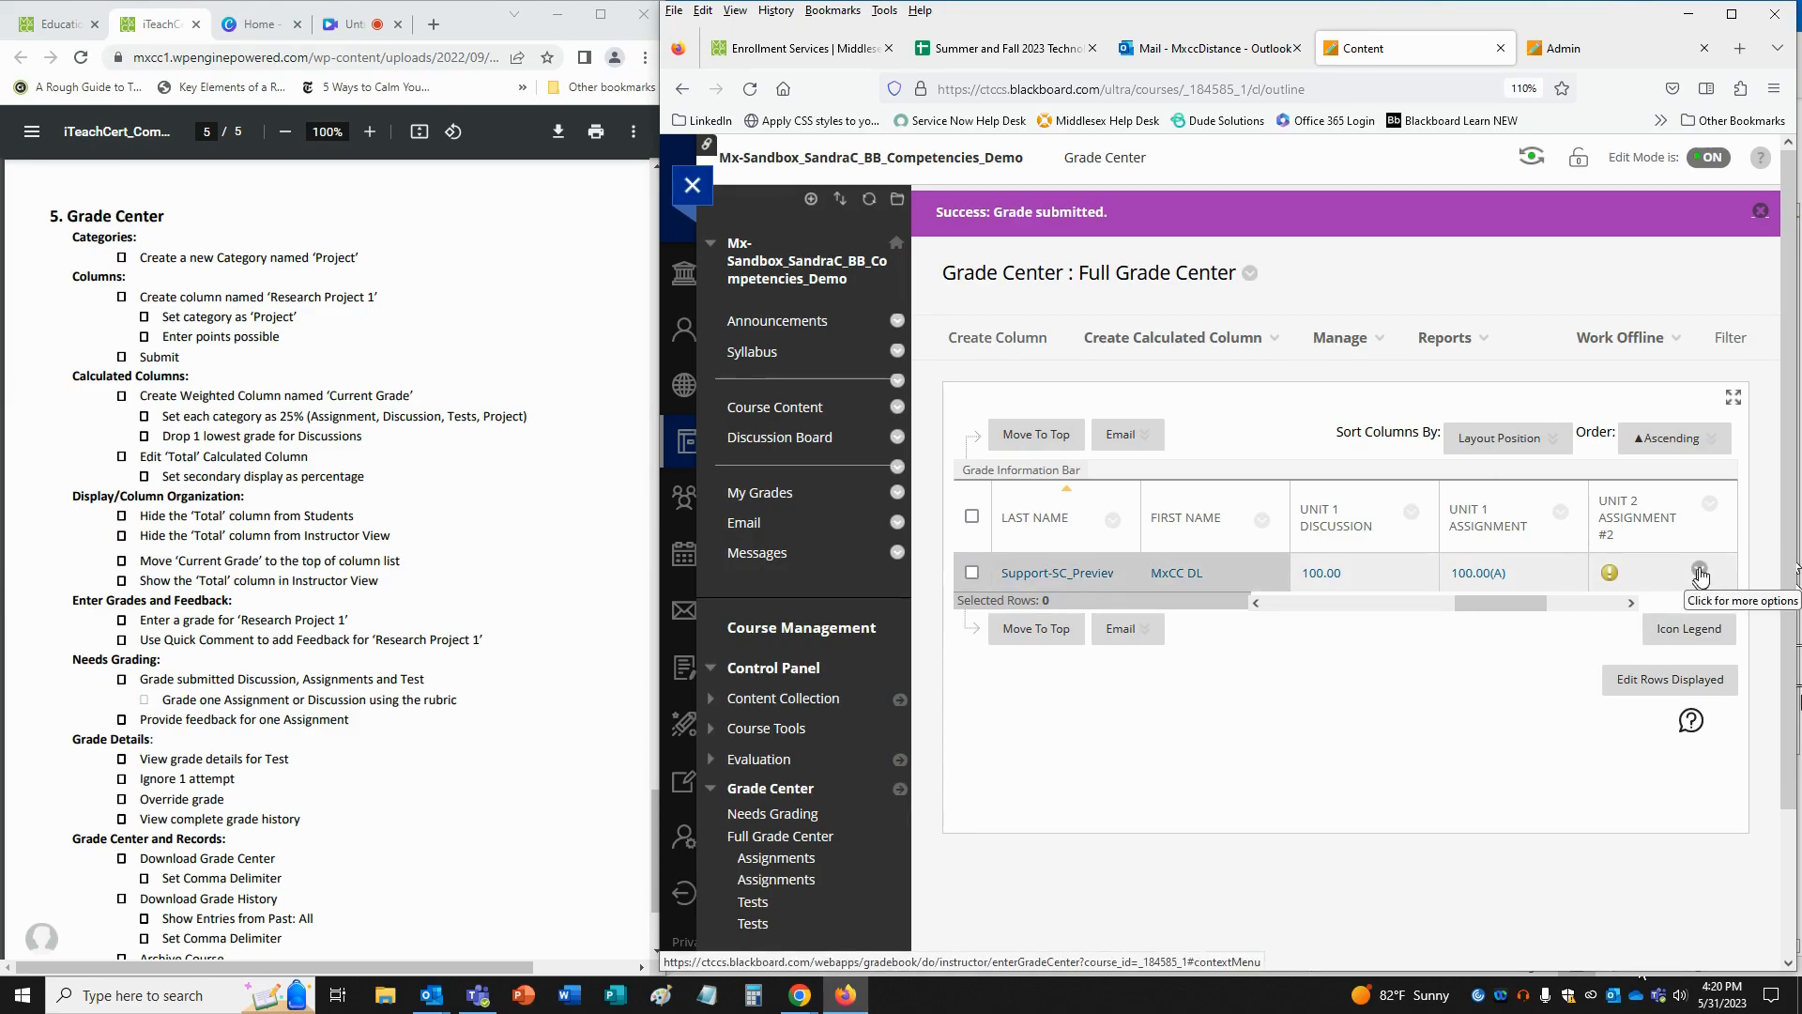
- Grade the student's Unit 2 Assignment #2 attempt with 100, add the learner feedback "Great Job!", and submit it
click(1700, 571)
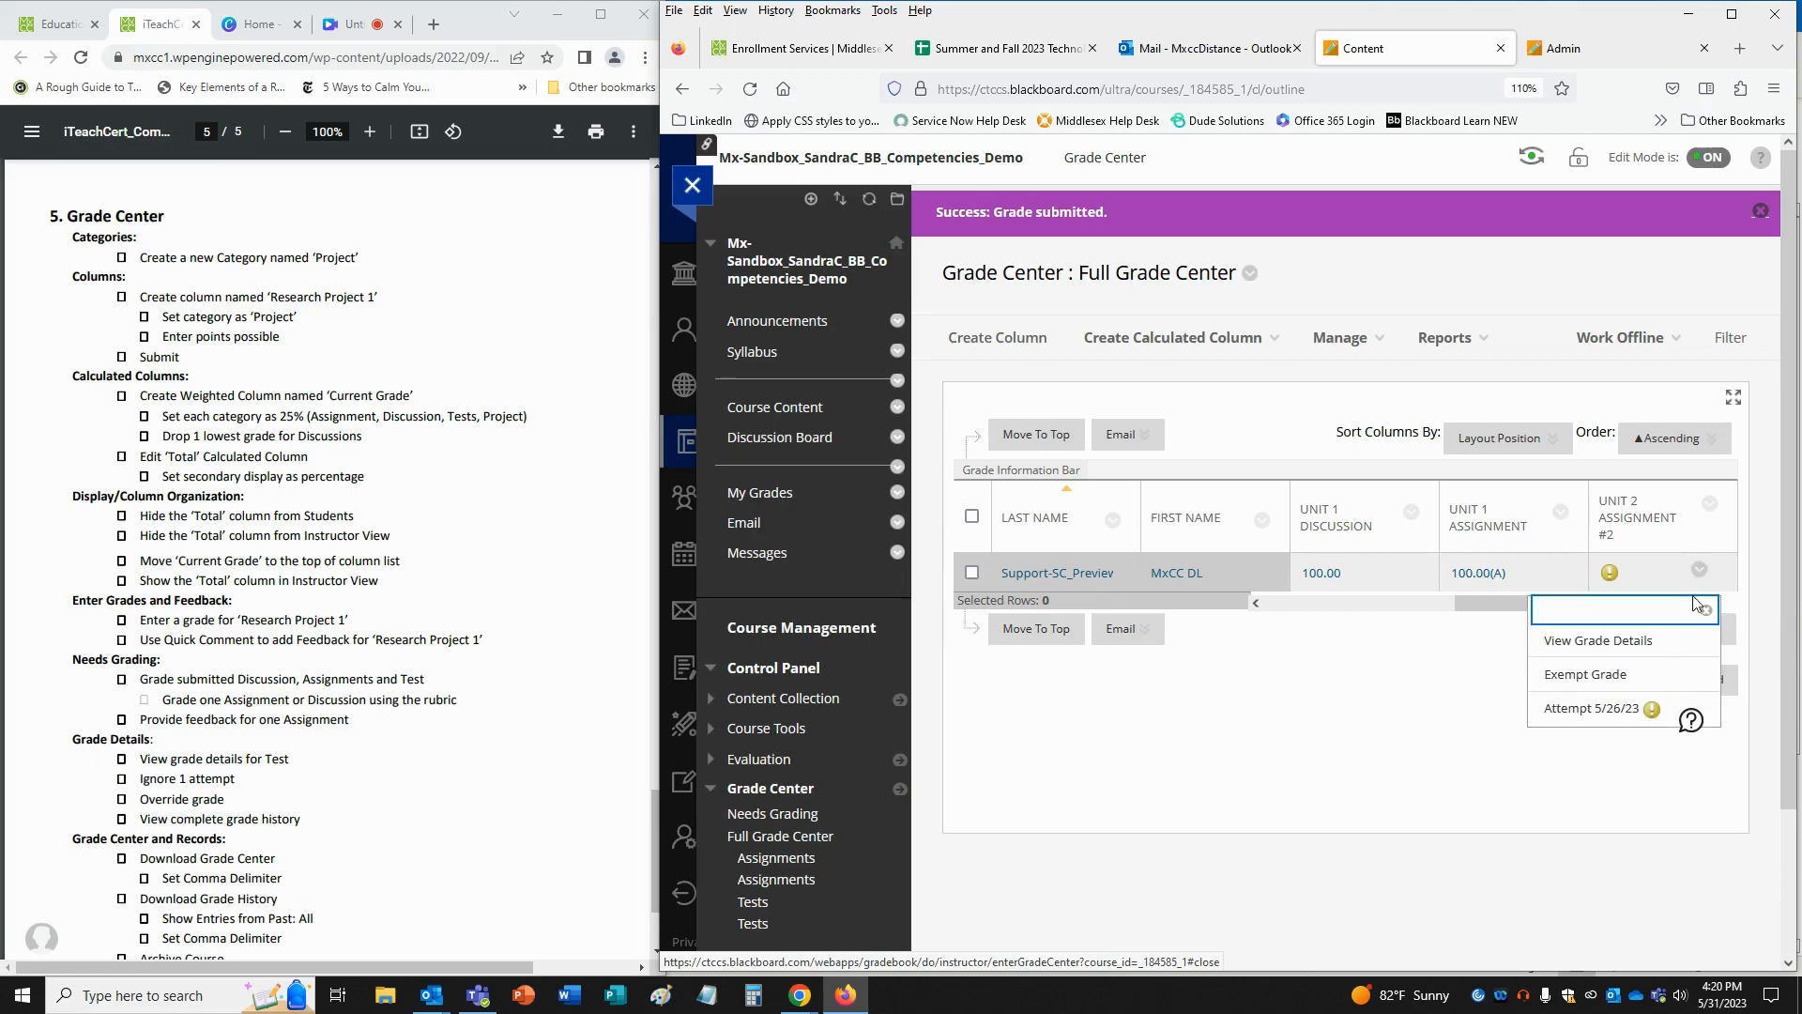
click(1595, 707)
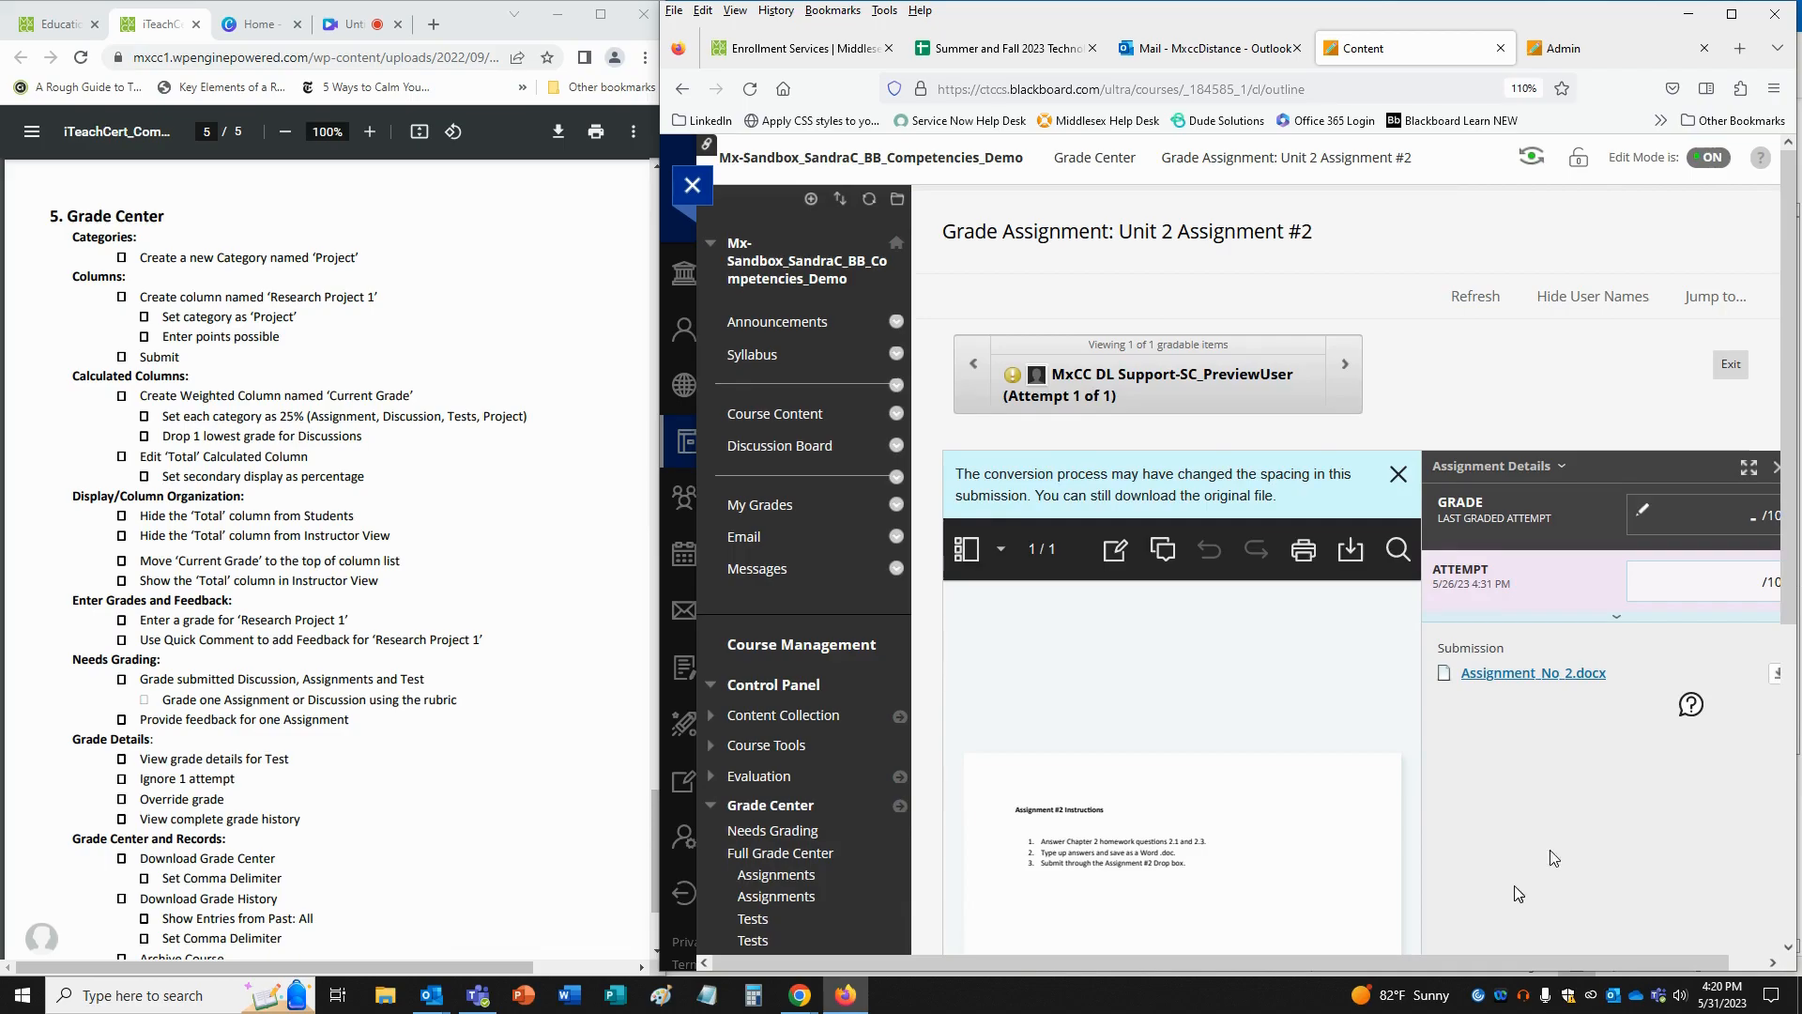
click(1687, 588)
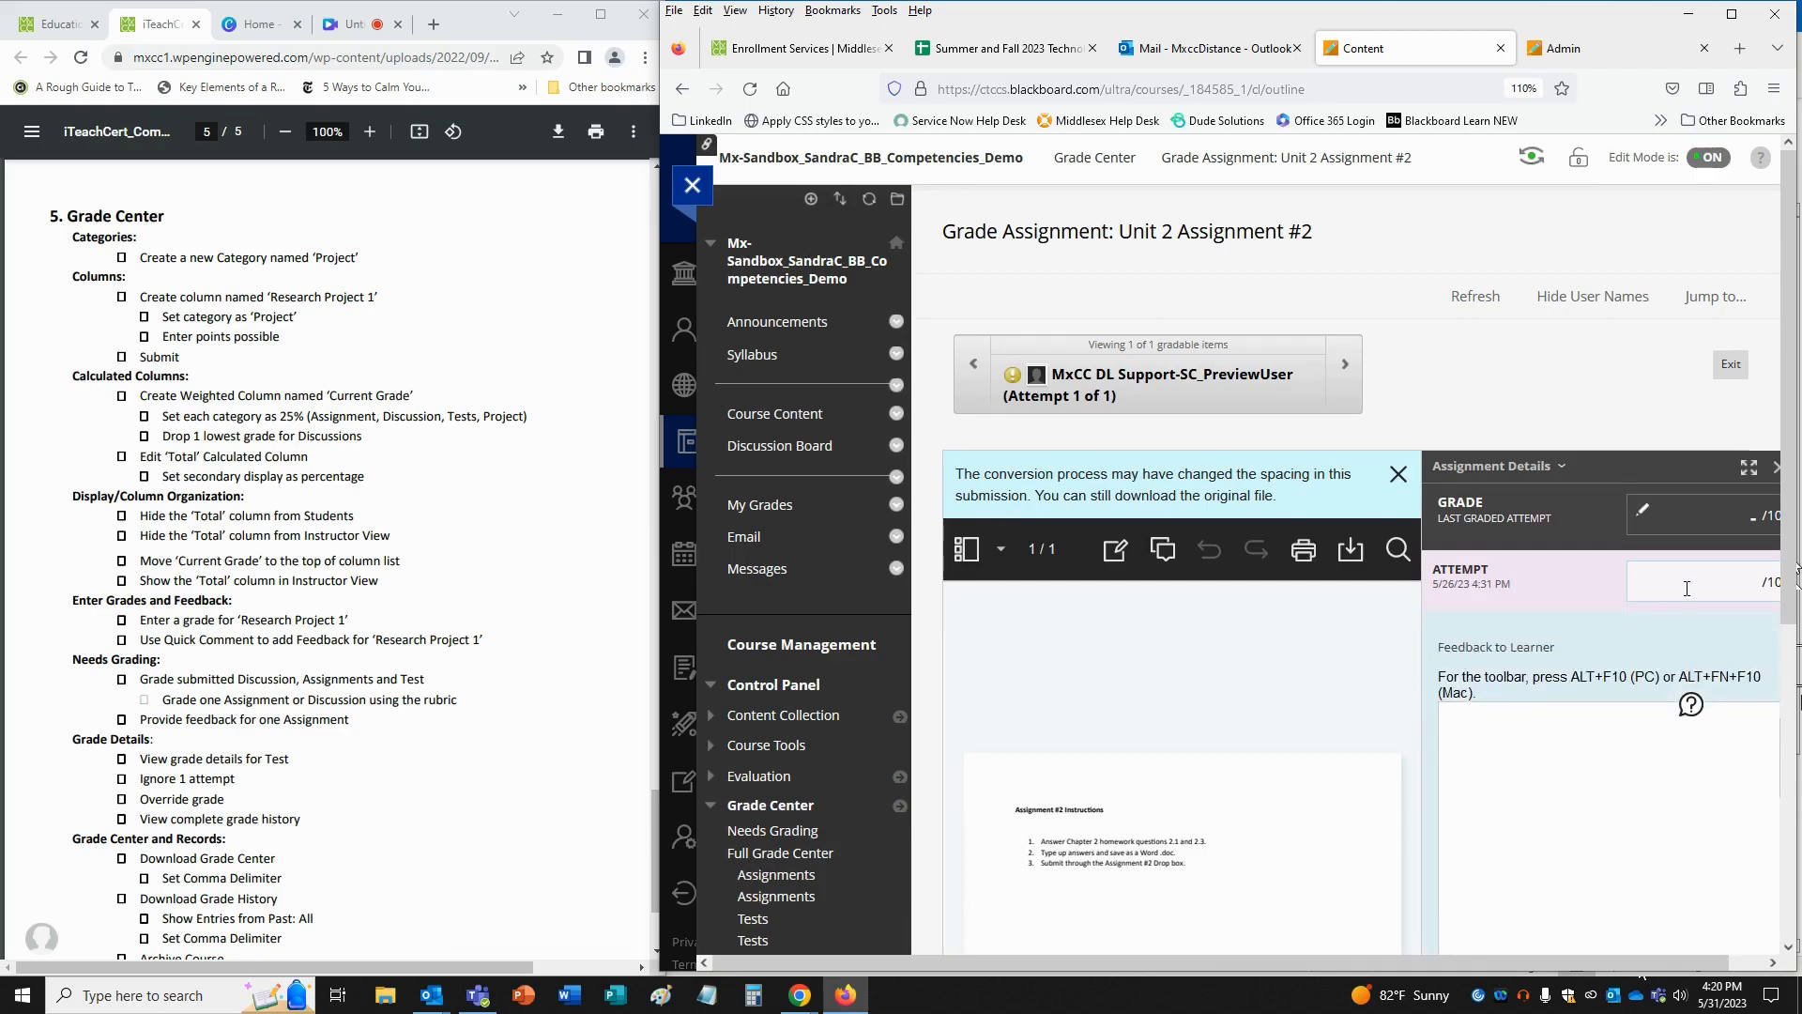
text(100)
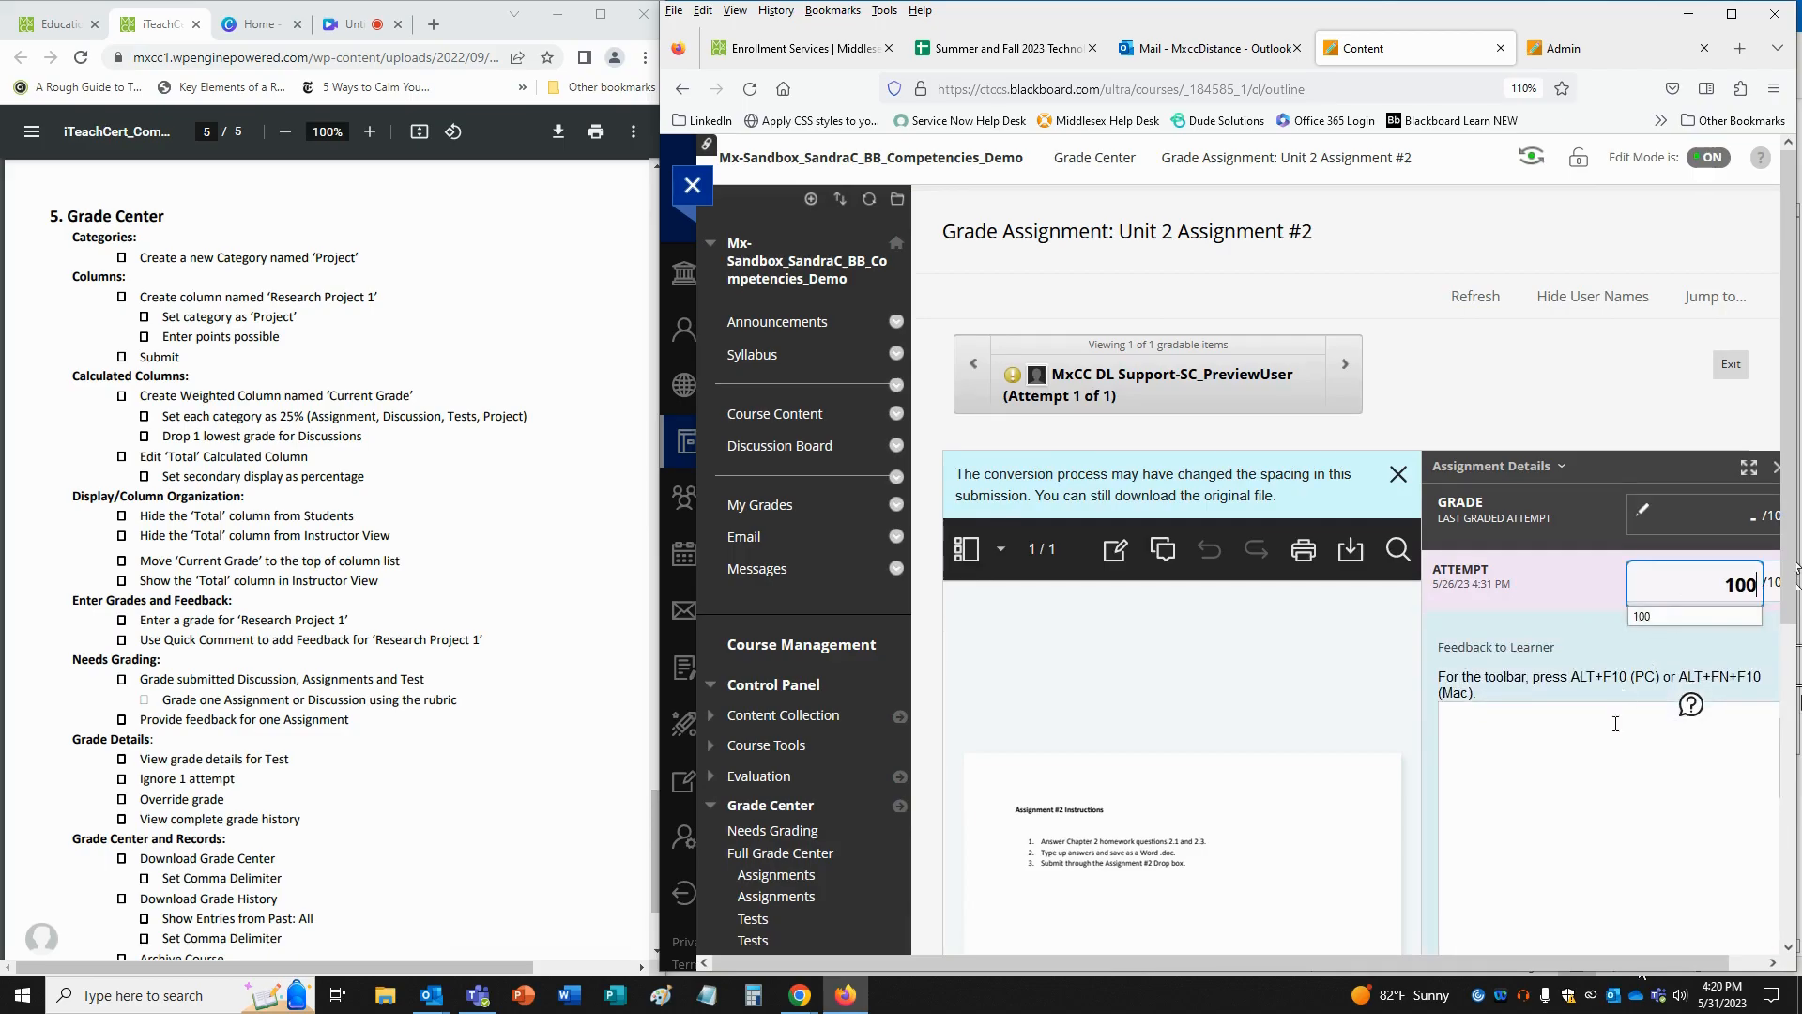
click(1587, 792)
text(Great Job!)
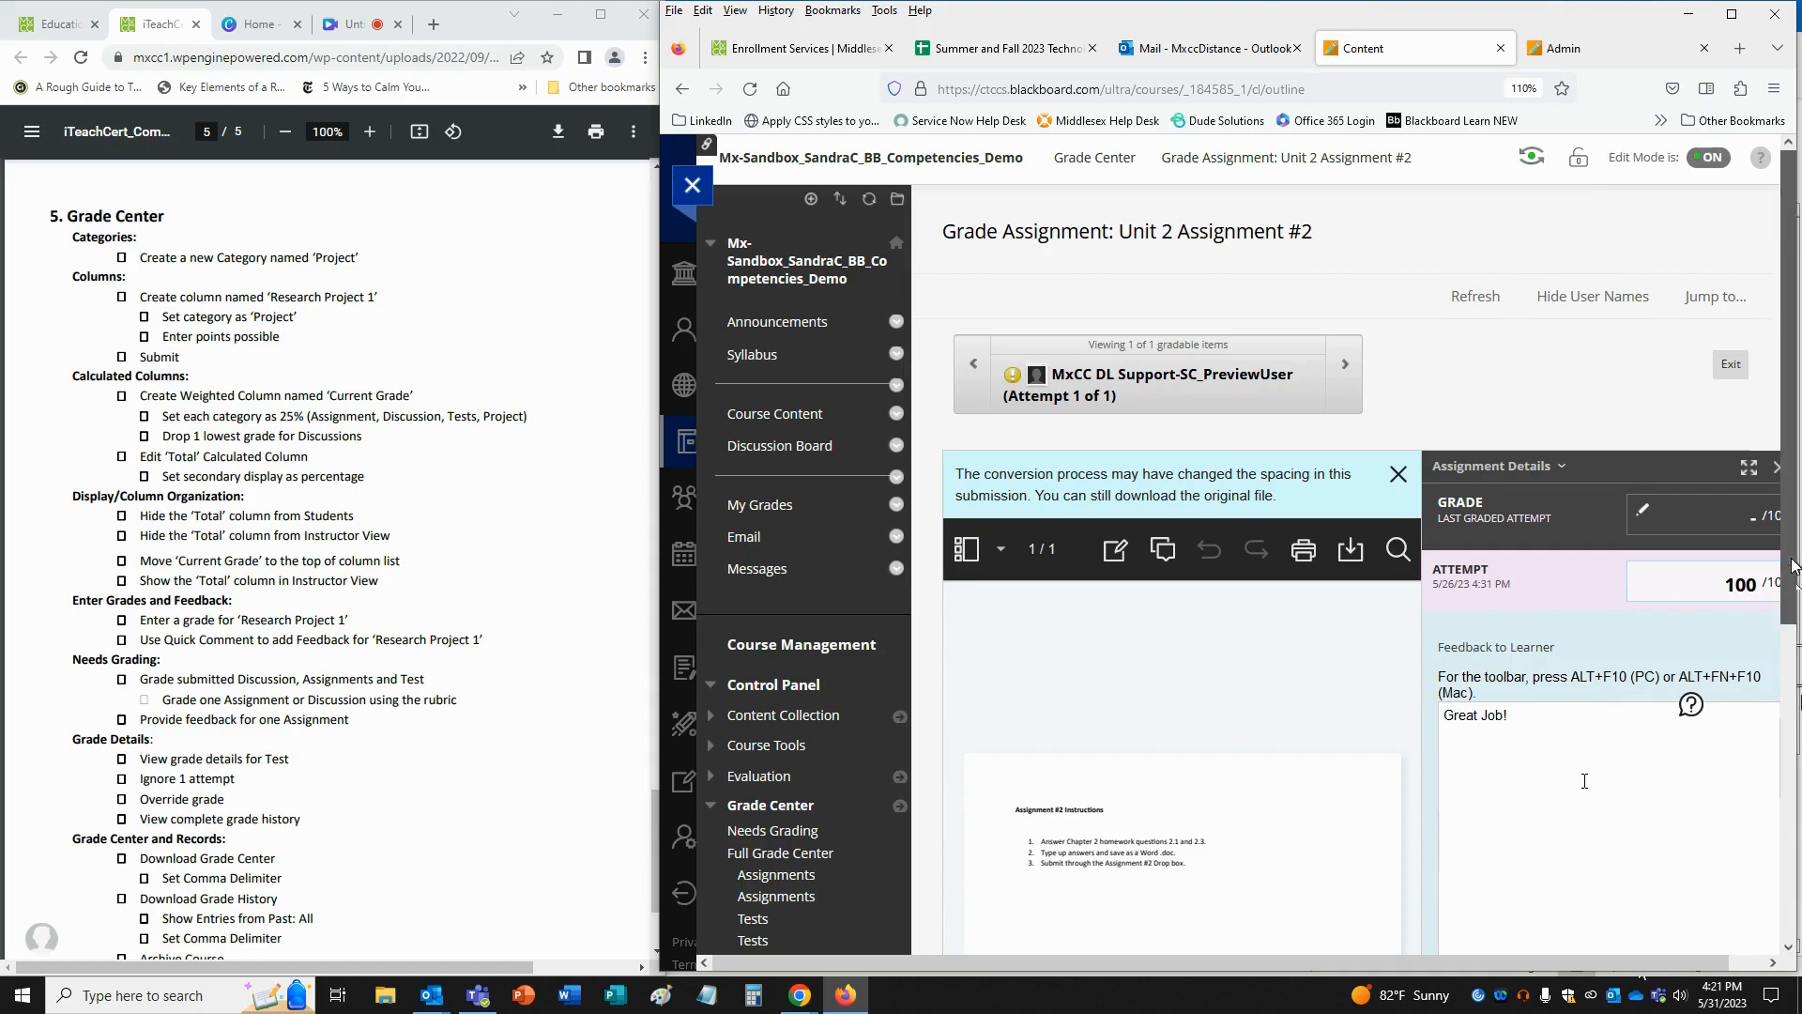
scroll(1706, 718, down, 3)
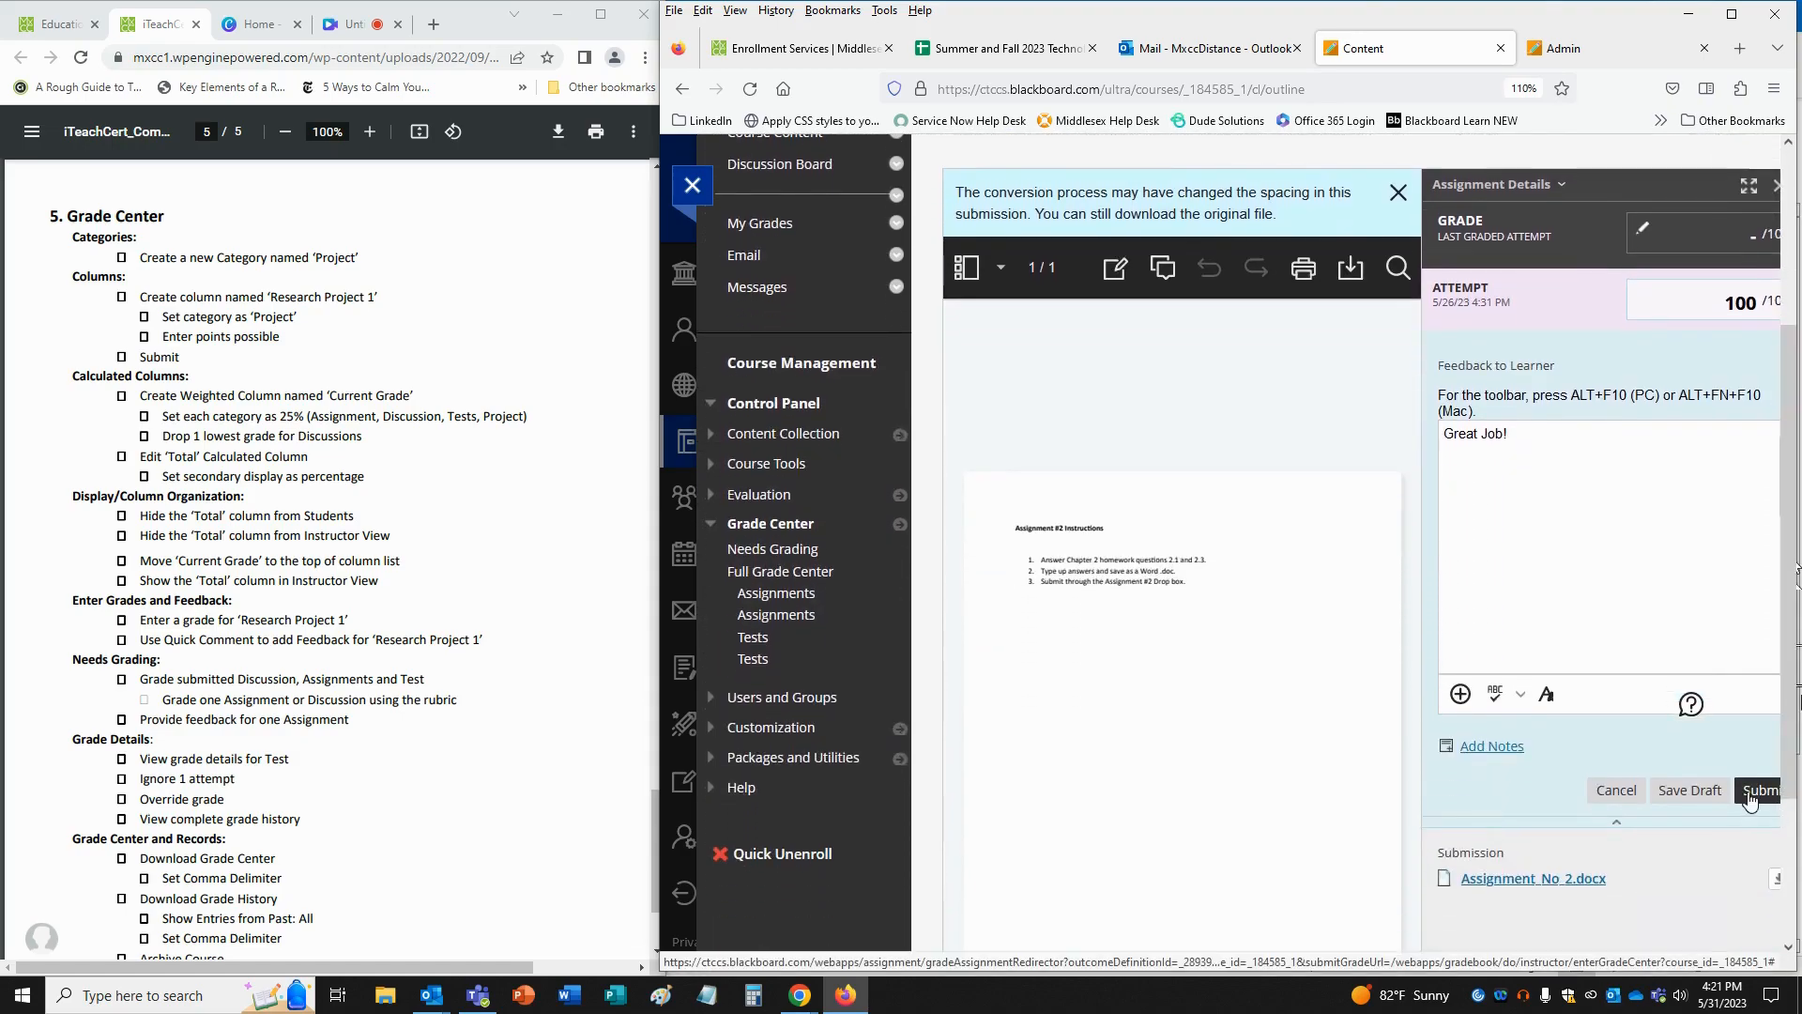
click(1755, 793)
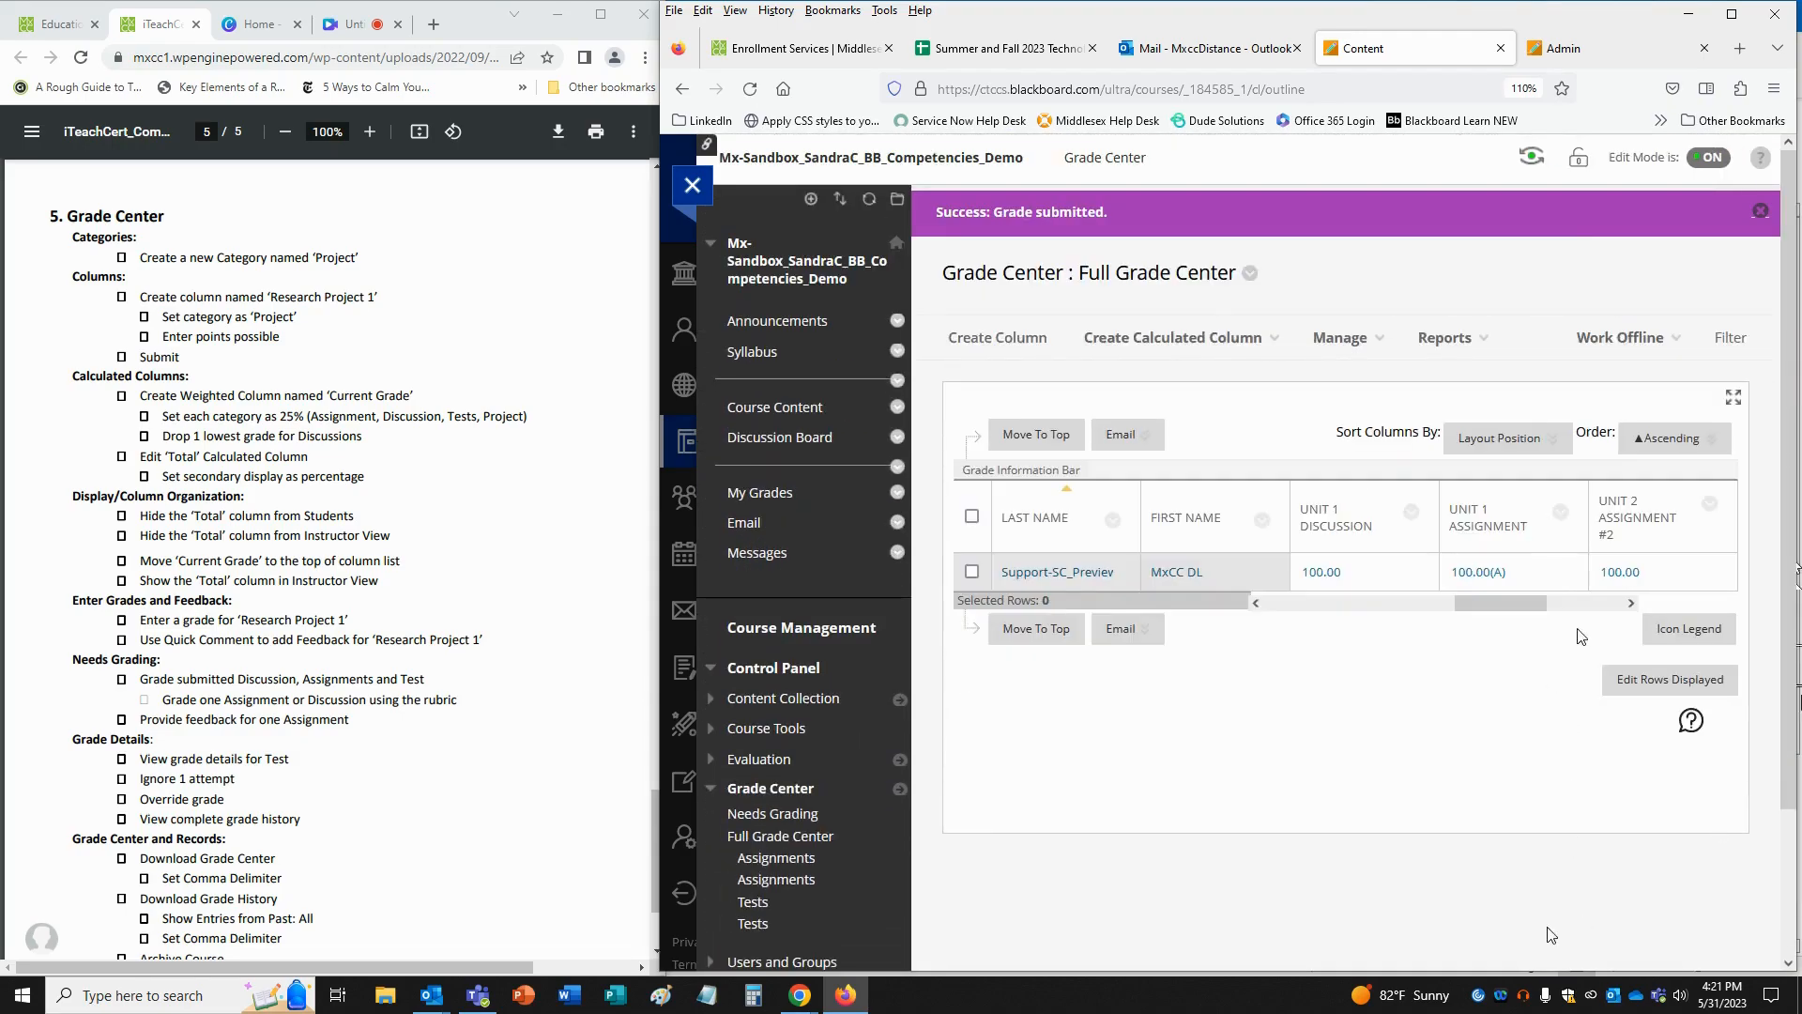
- Open the student's Unit 2 Test attempt, score the Question 3 essay 9 points, and submit the test grade
click(1631, 602)
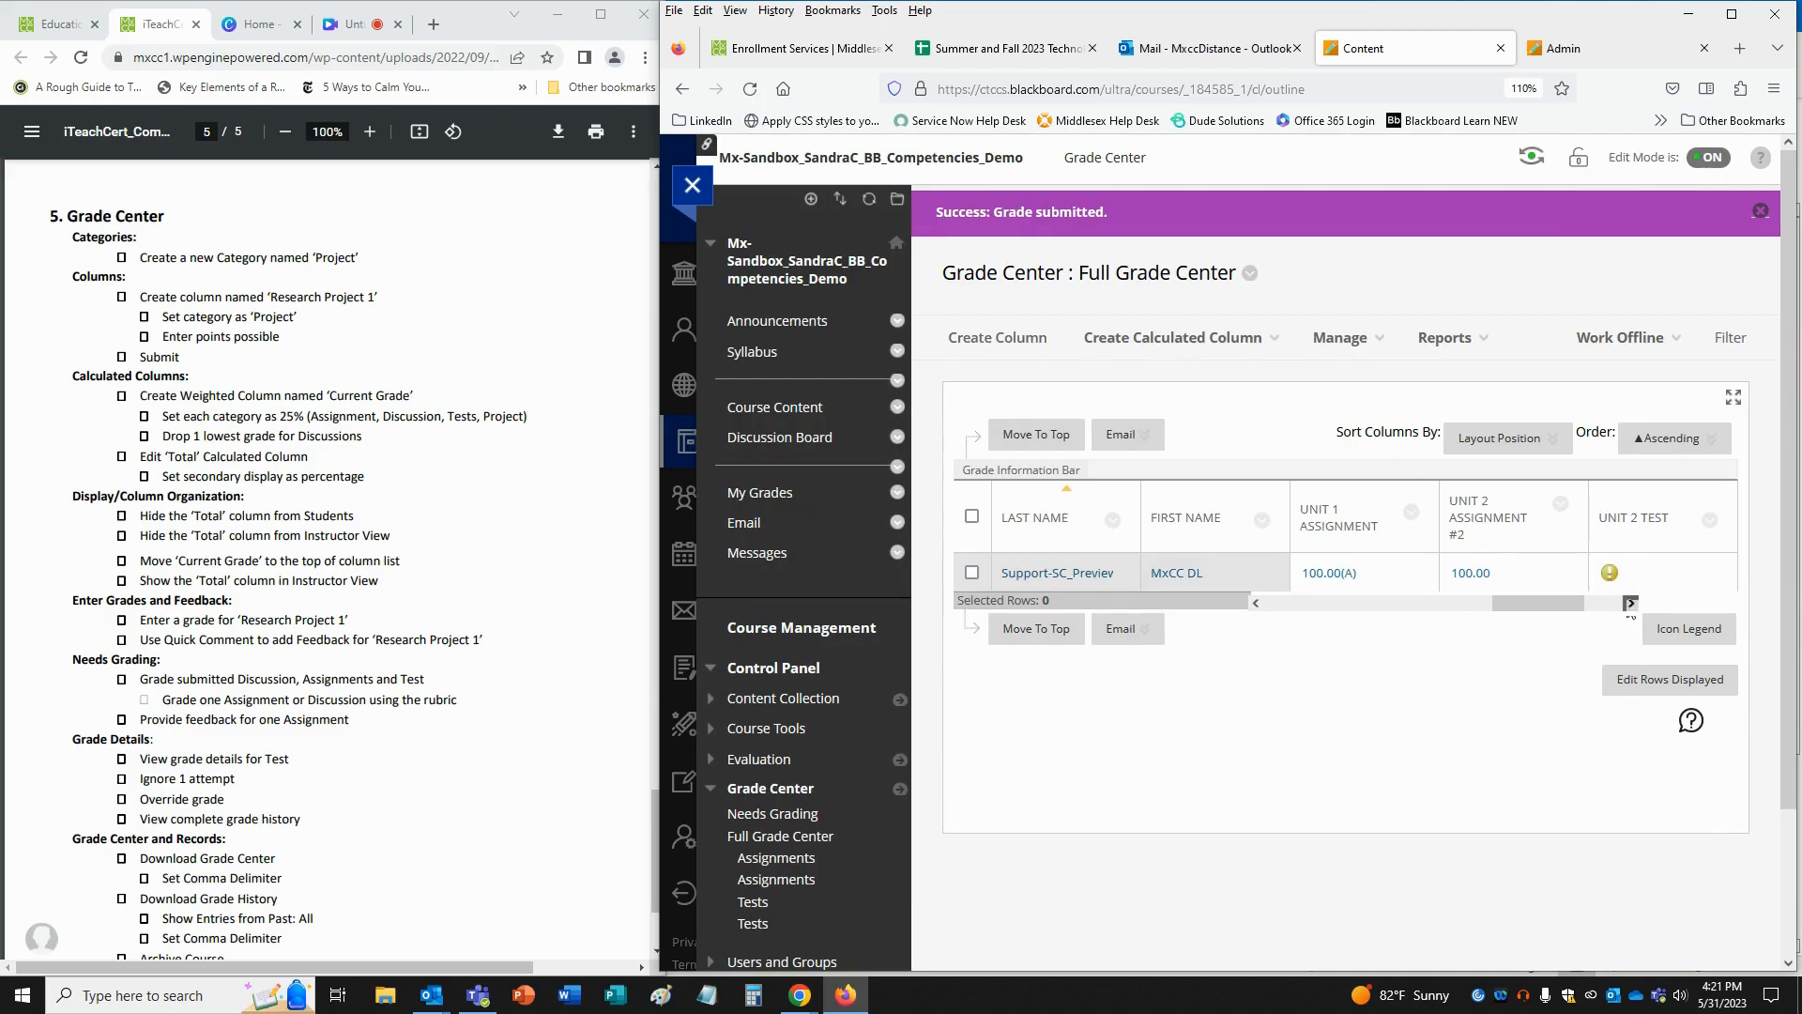
click(1630, 603)
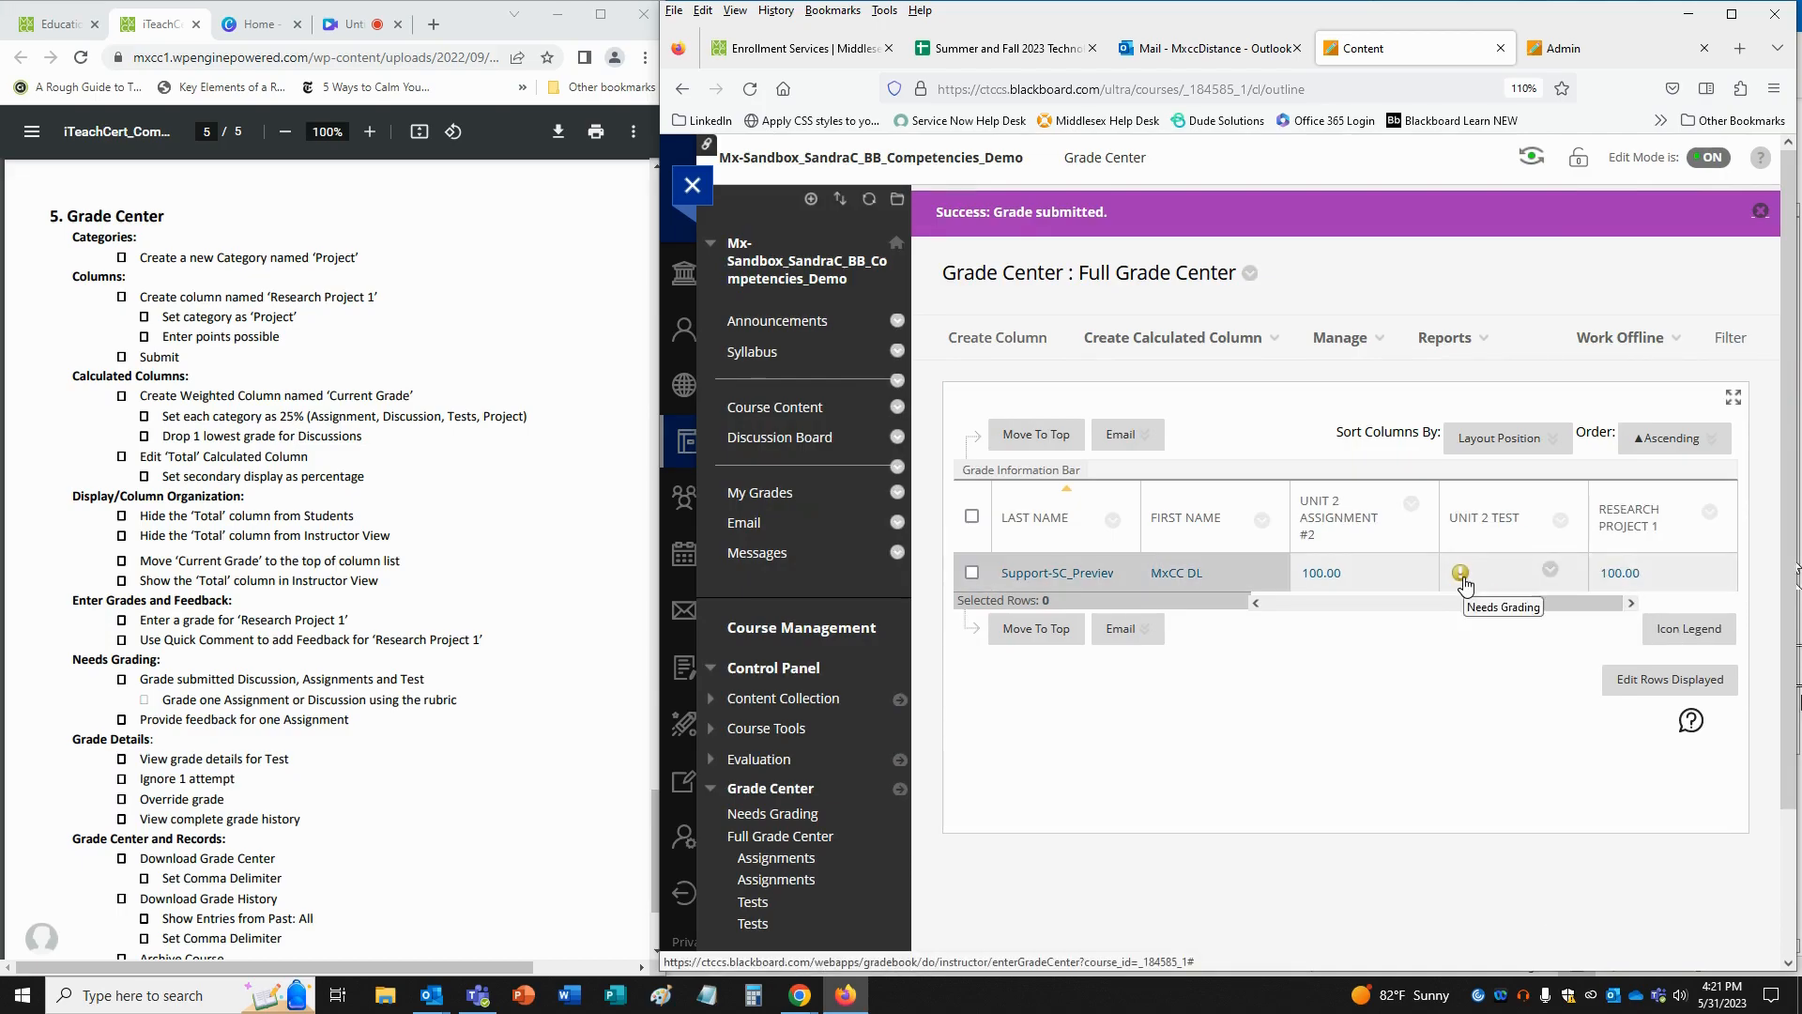
click(1550, 572)
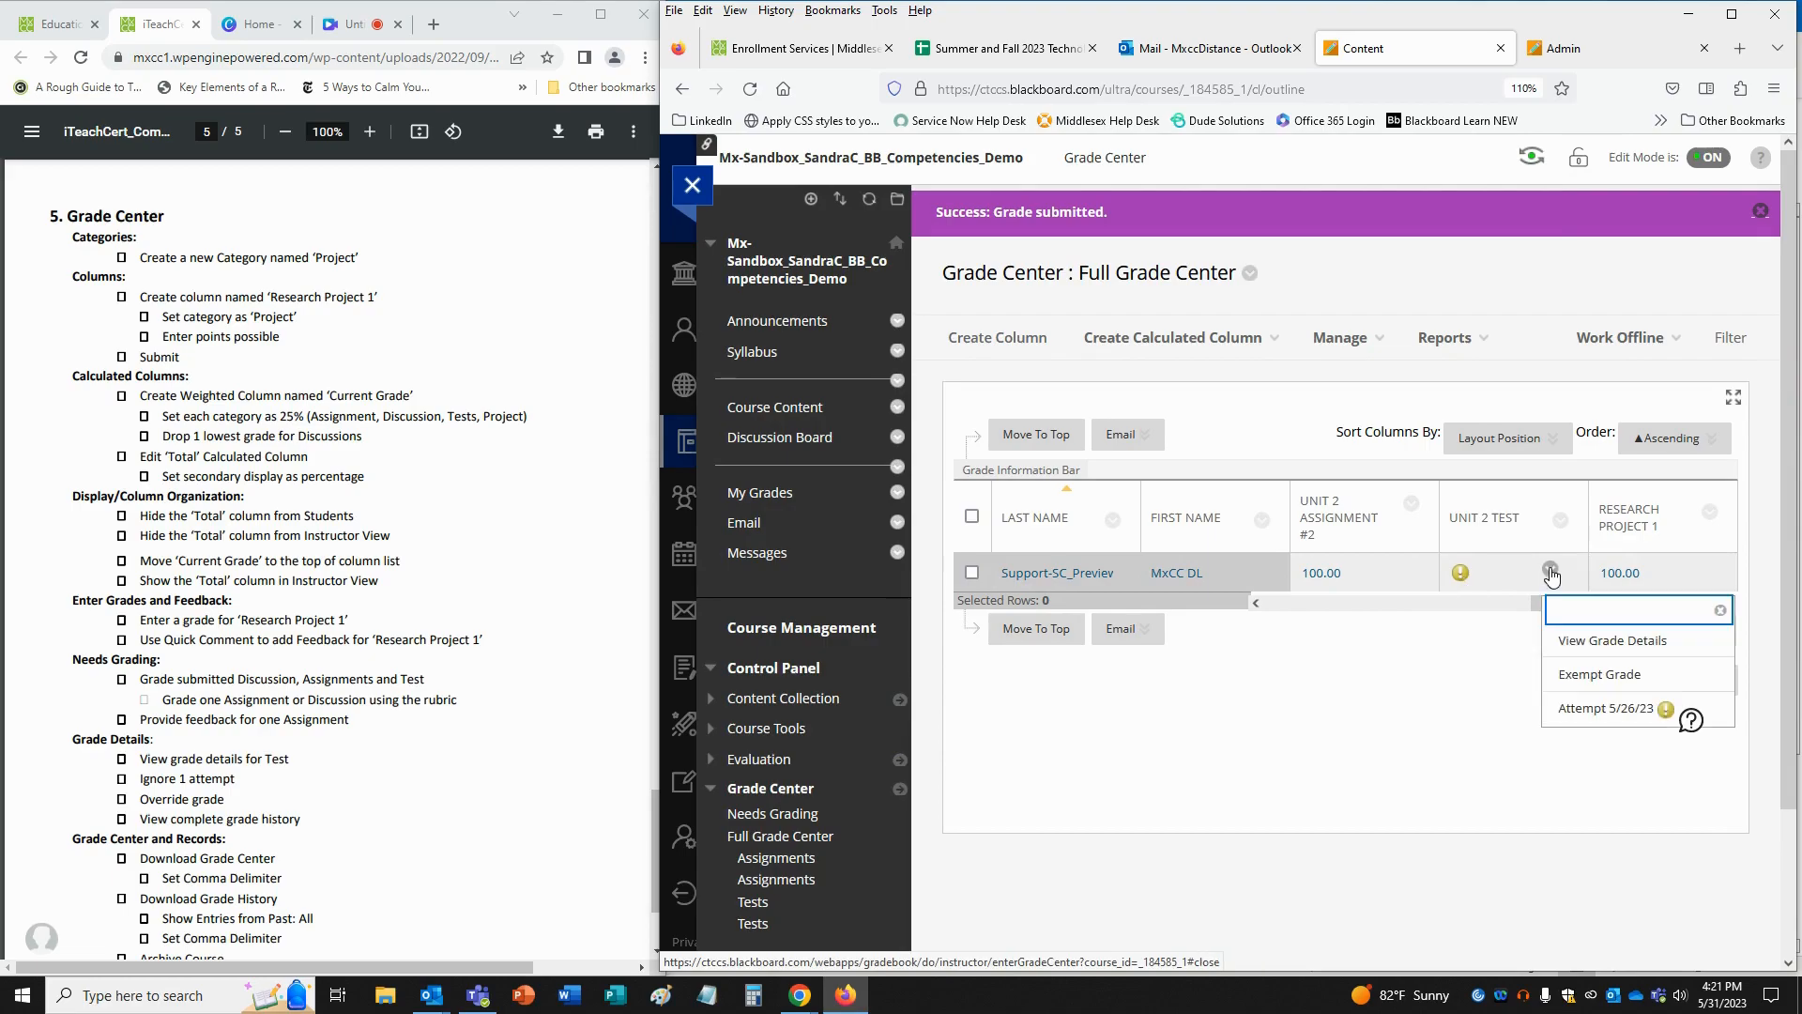
click(1584, 710)
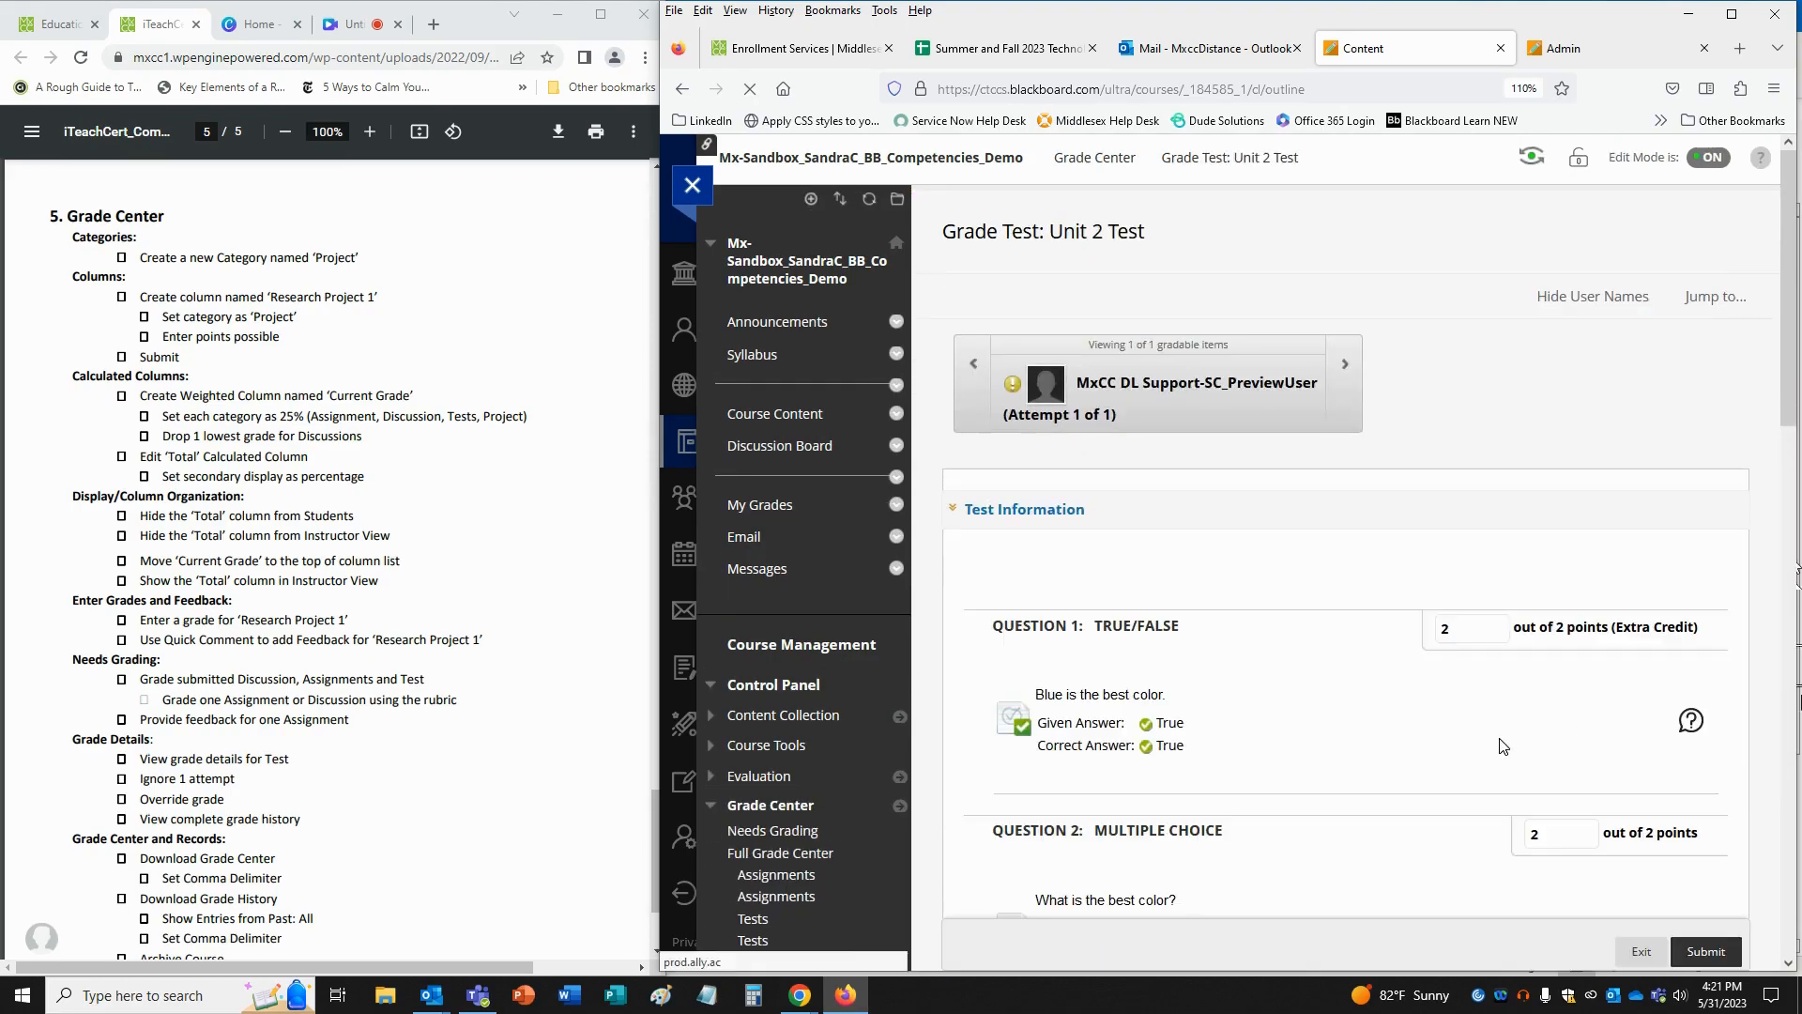
scroll(1503, 746, down, 2)
scroll(1411, 730, down, 5)
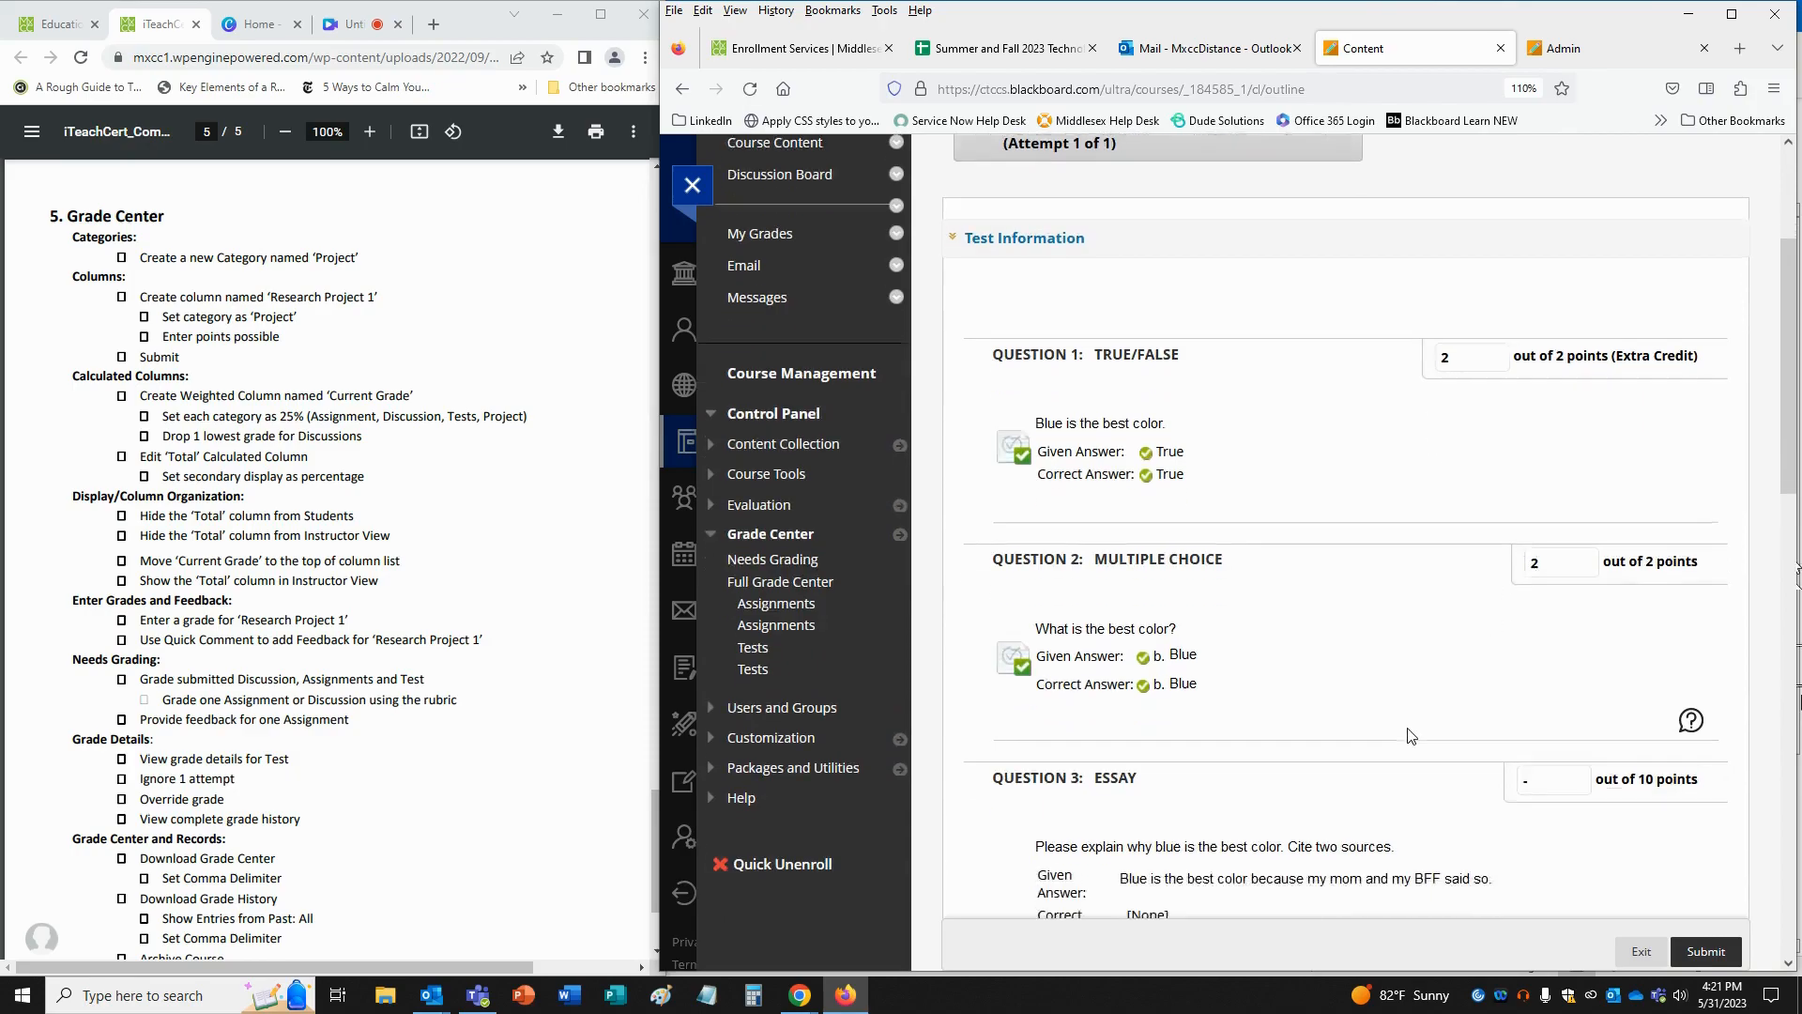
scroll(1402, 822, down, 1)
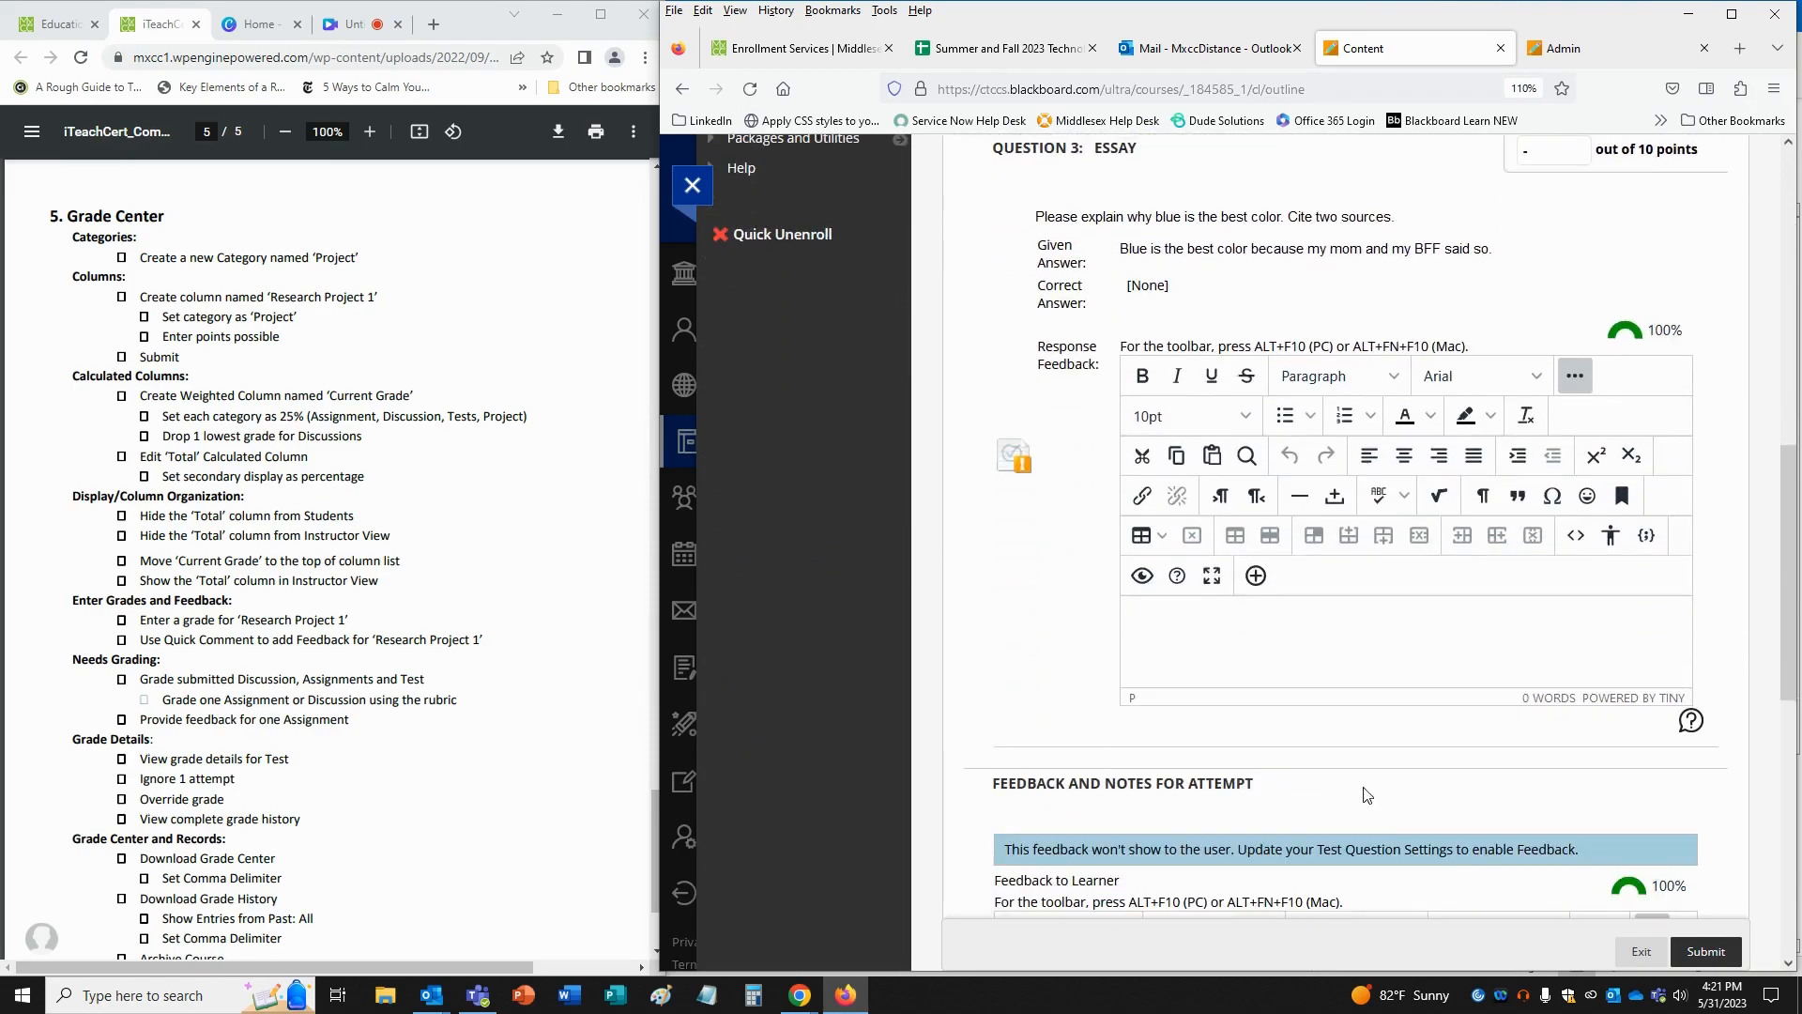
scroll(1258, 685, up, 3)
click(1542, 492)
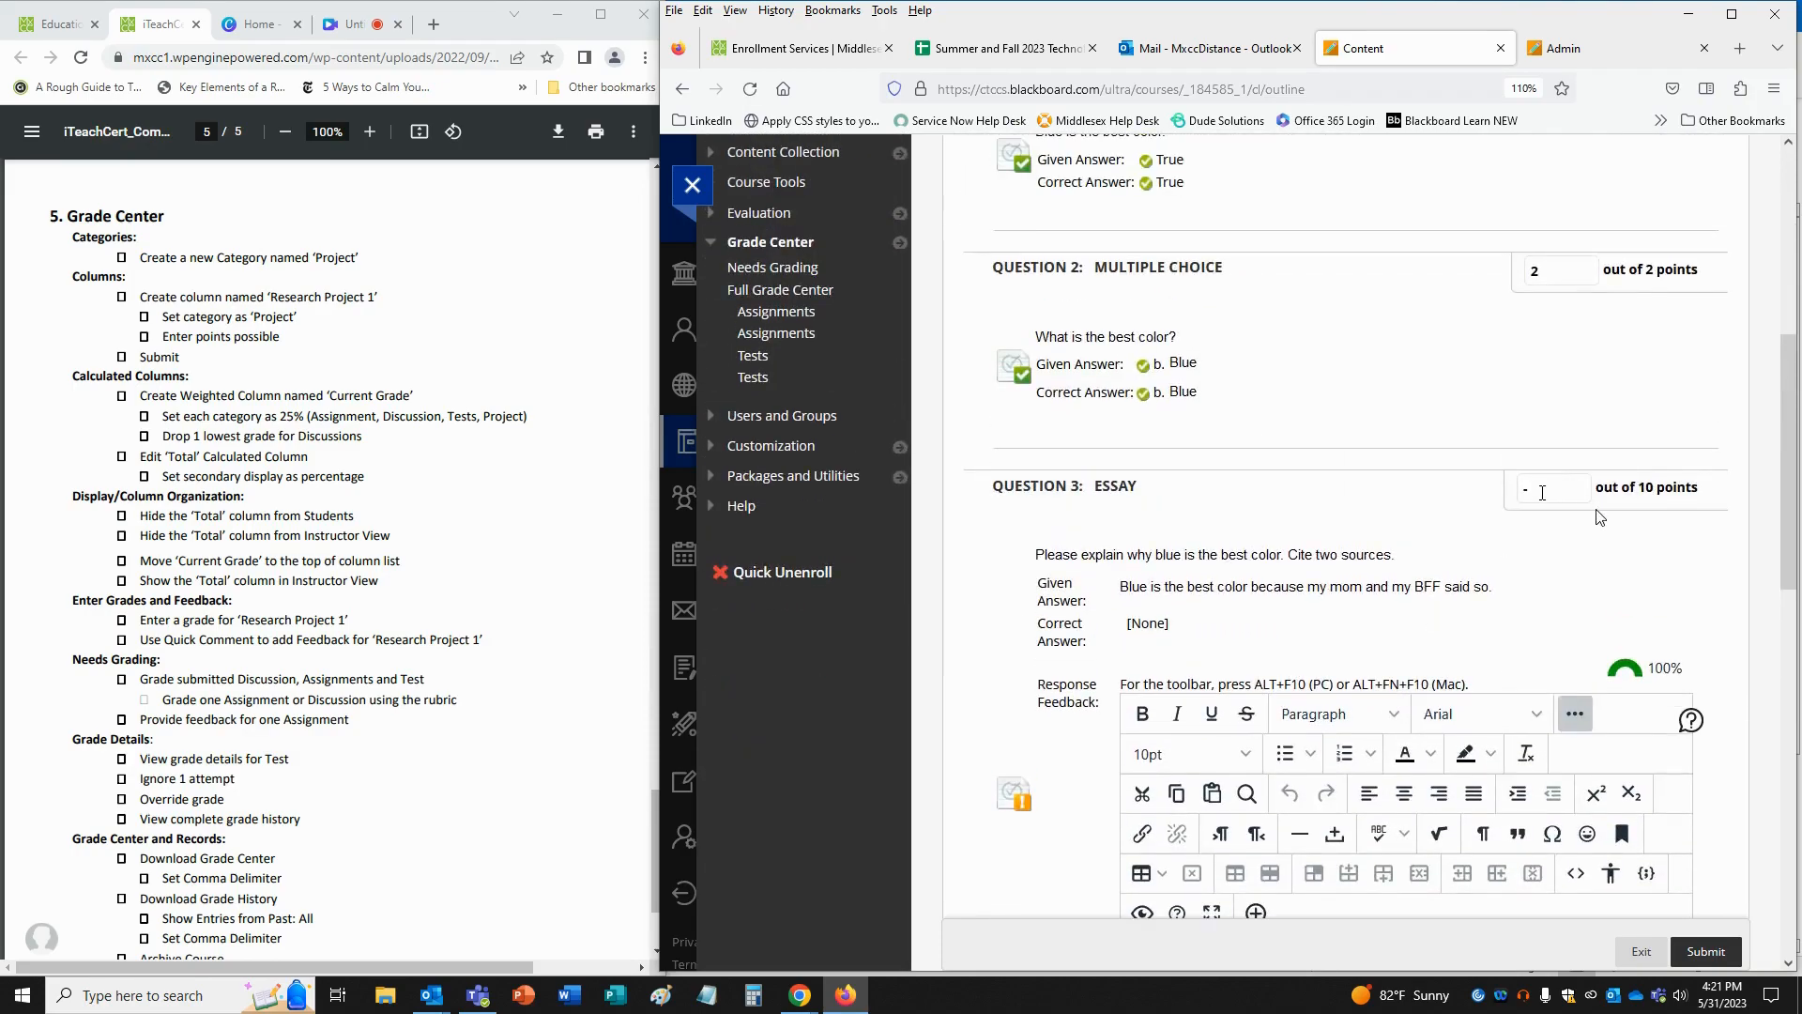
text(9)
click(1708, 953)
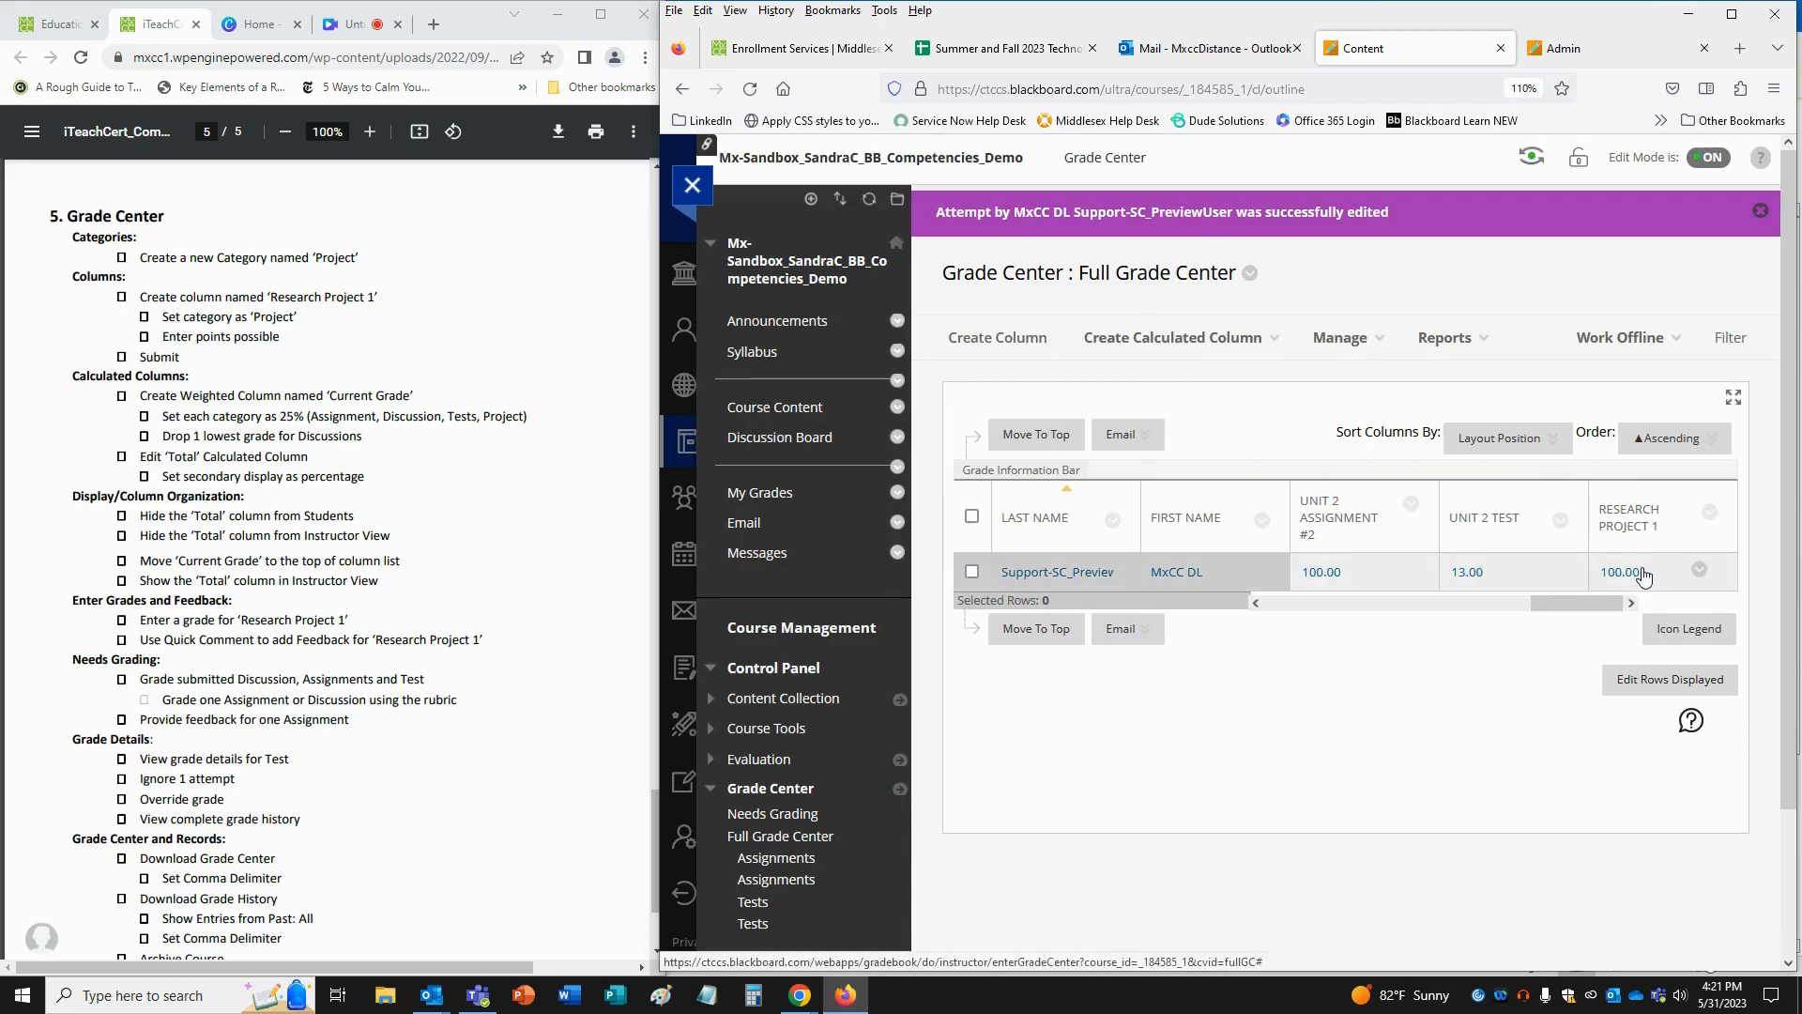
click(1617, 532)
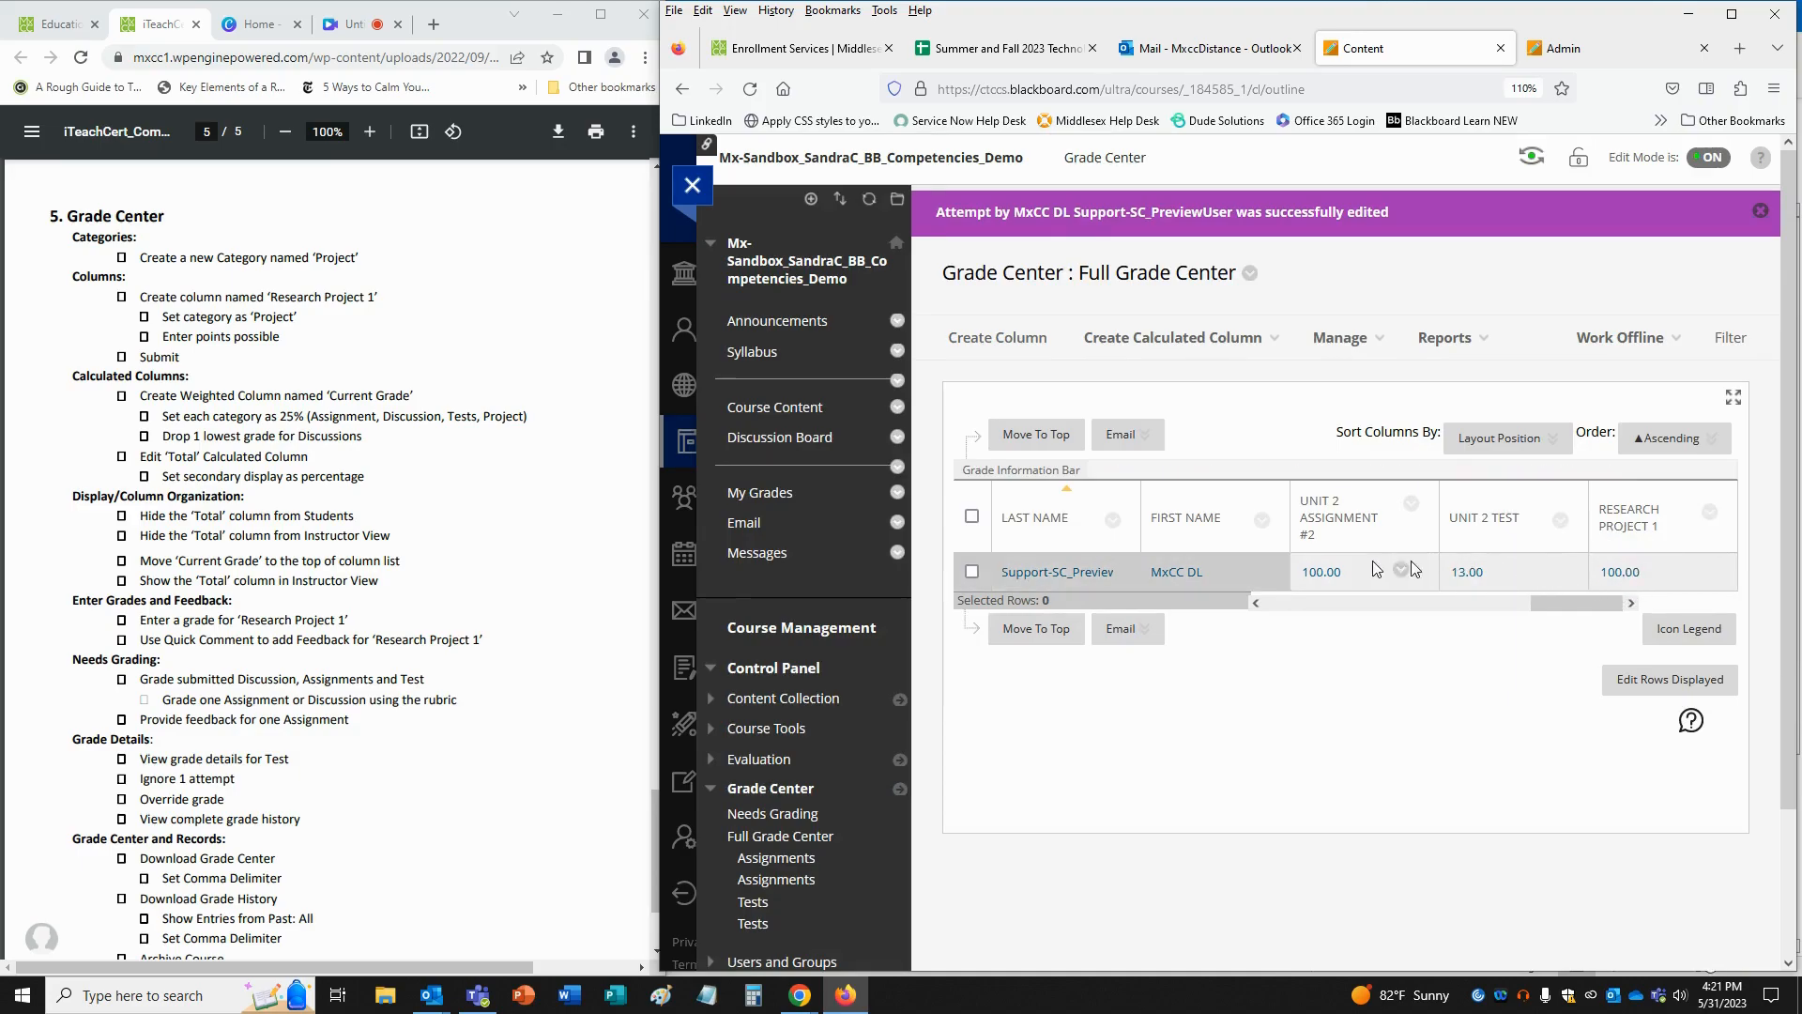
click(1256, 604)
click(1256, 603)
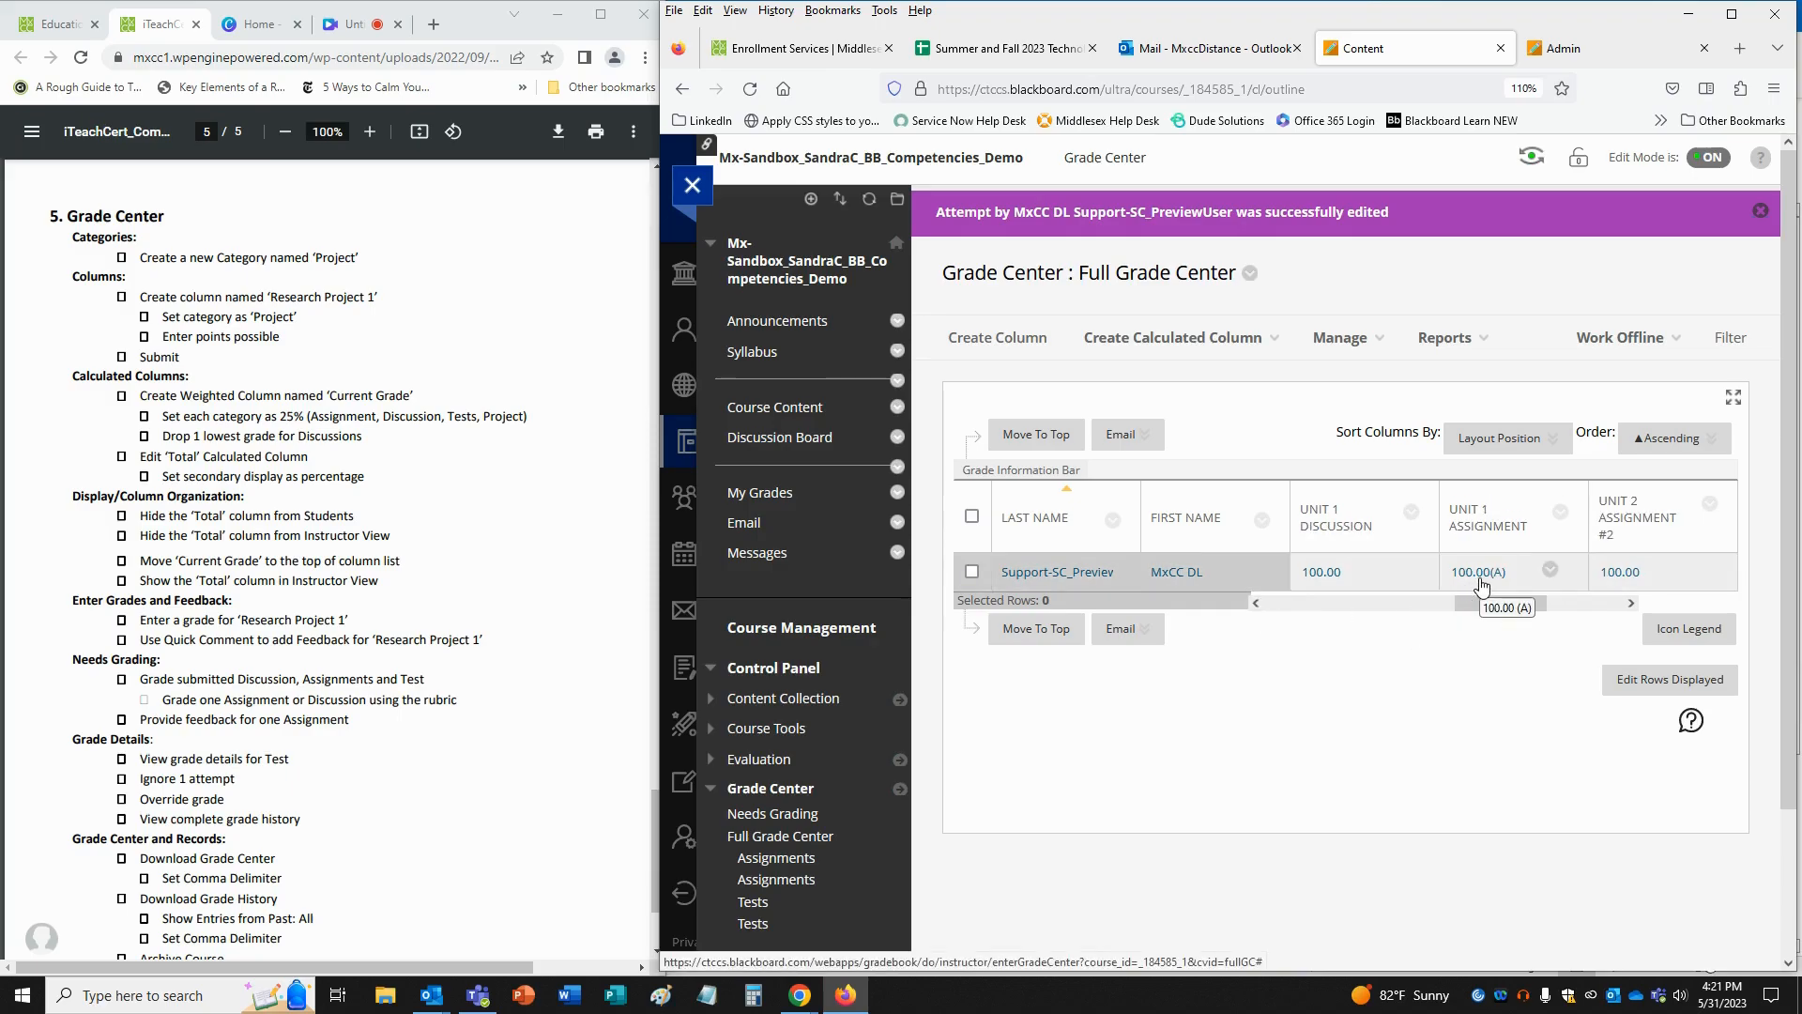
click(1256, 601)
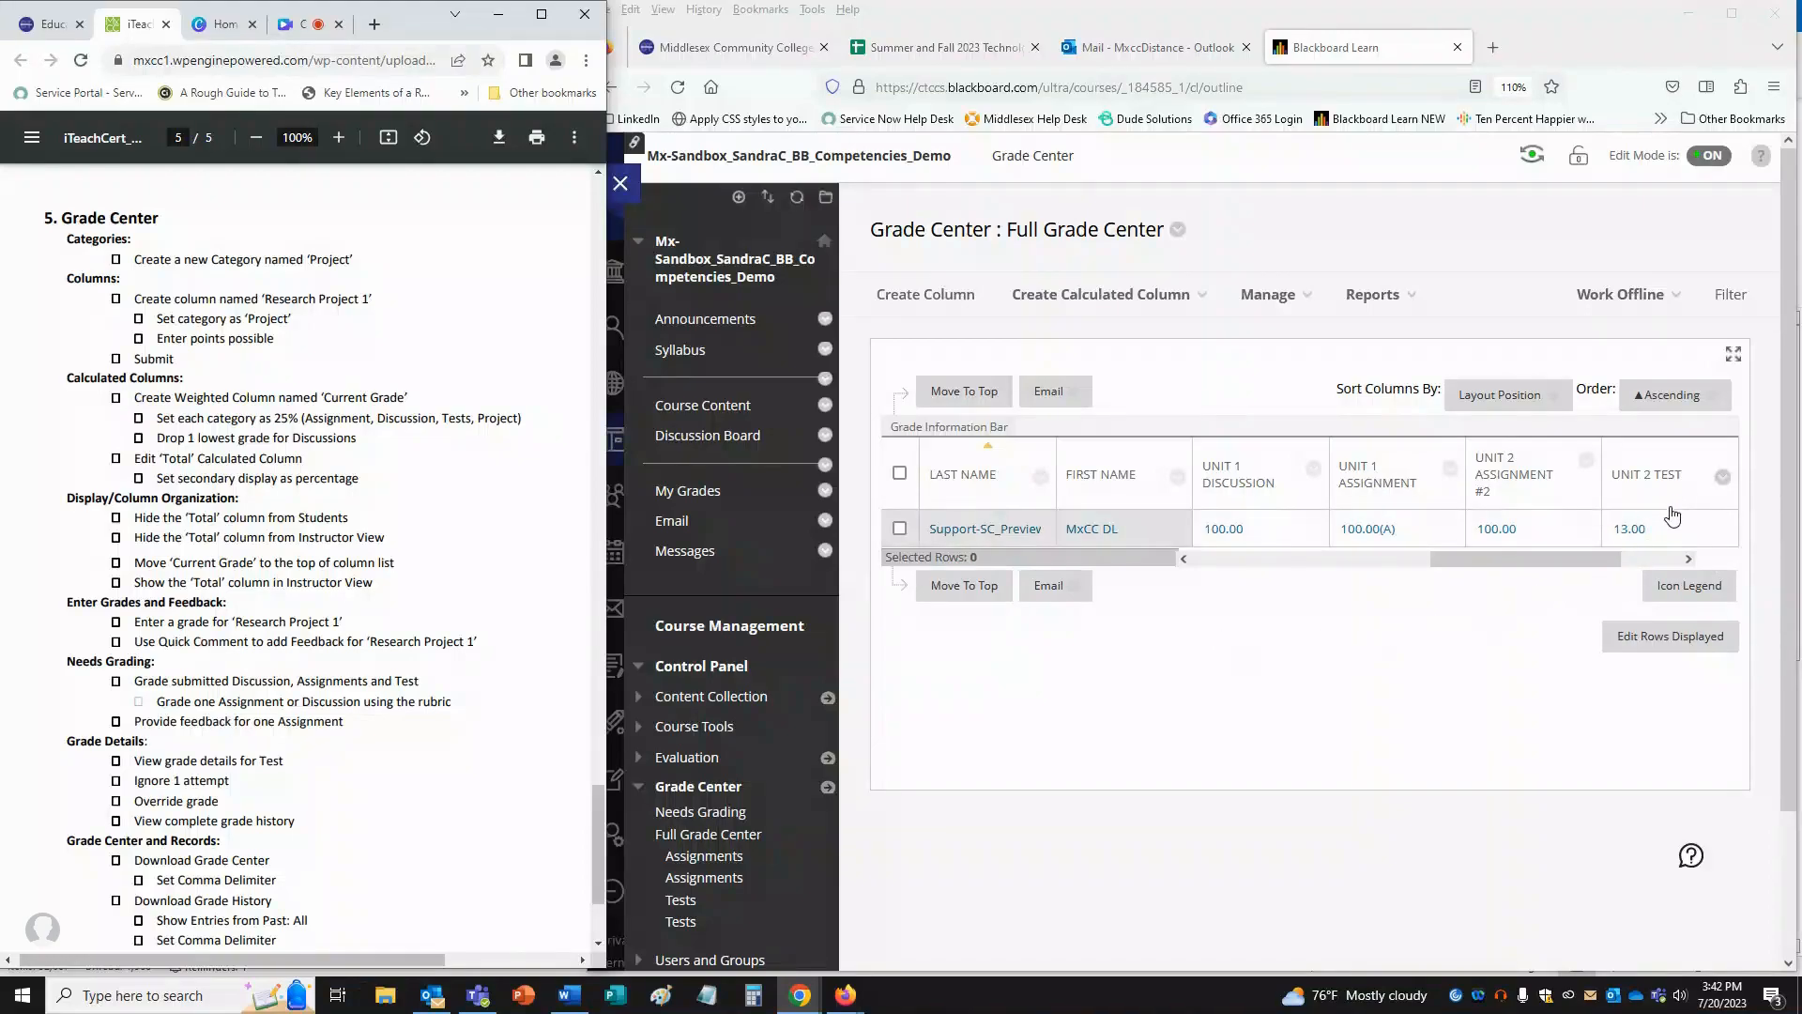
- Open the grade details for the student's Unit 2 Test and ignore the attempt
click(1714, 532)
click(1714, 532)
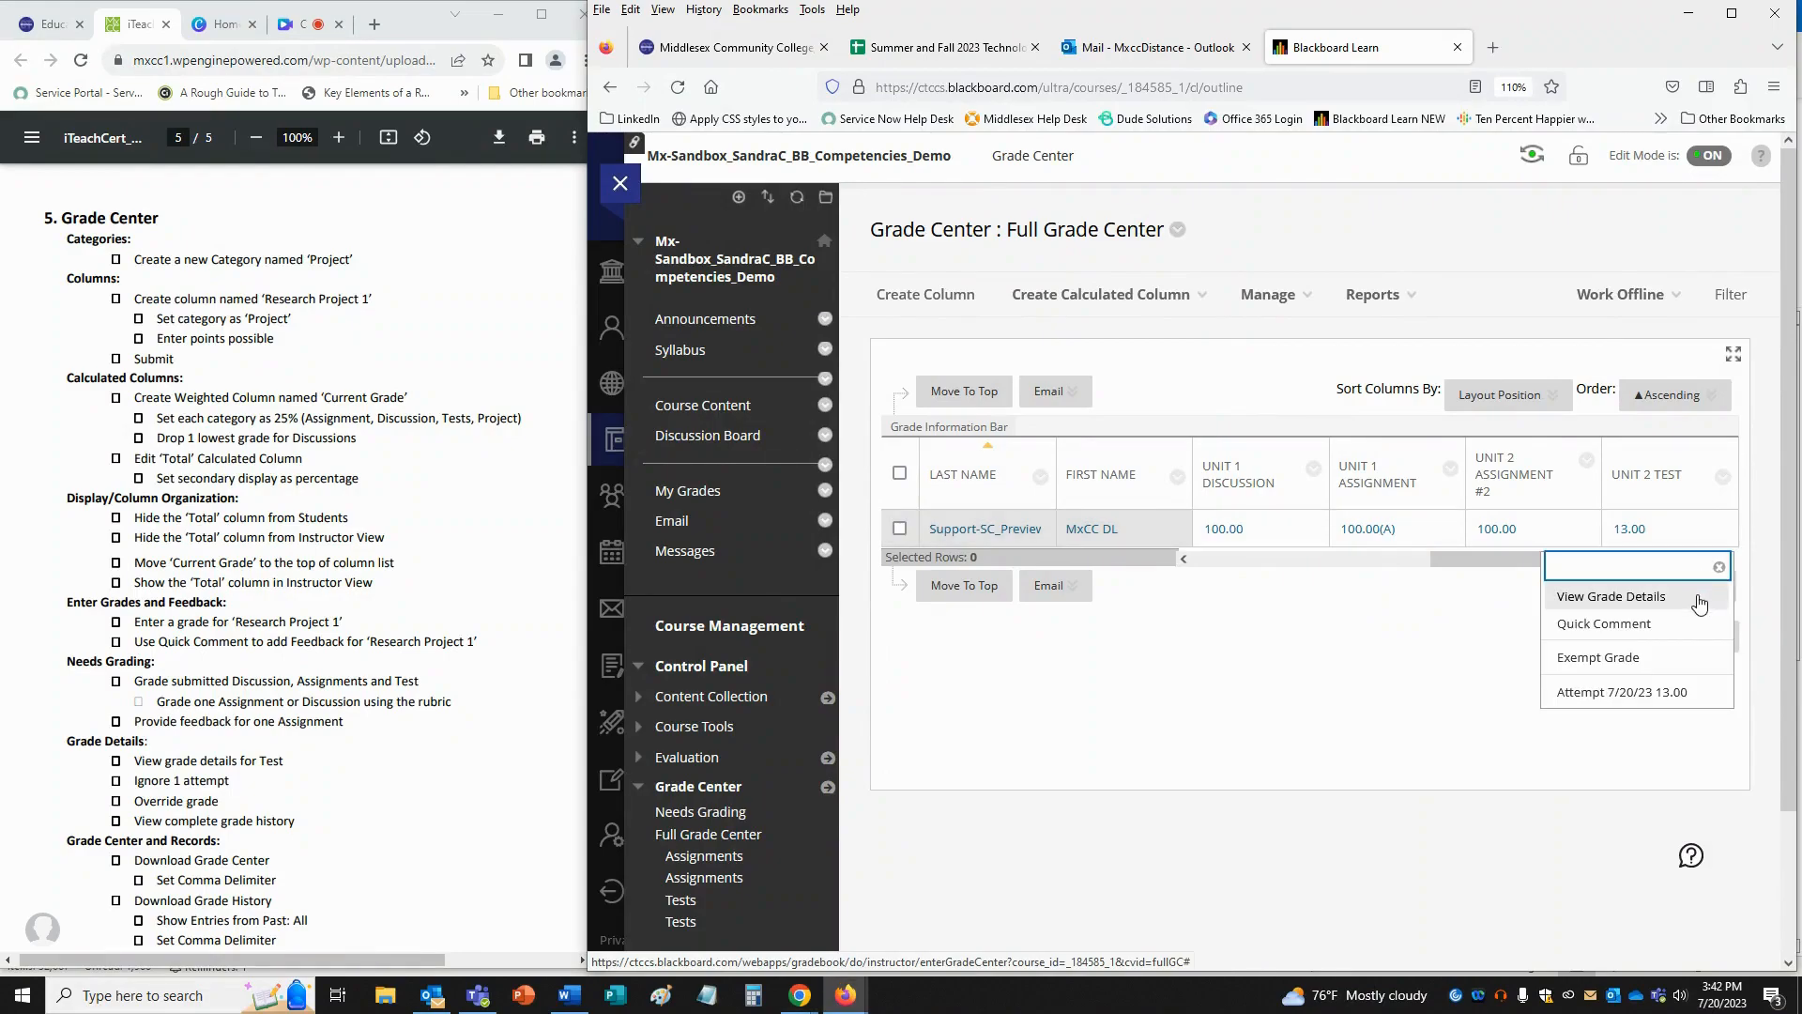
click(1699, 599)
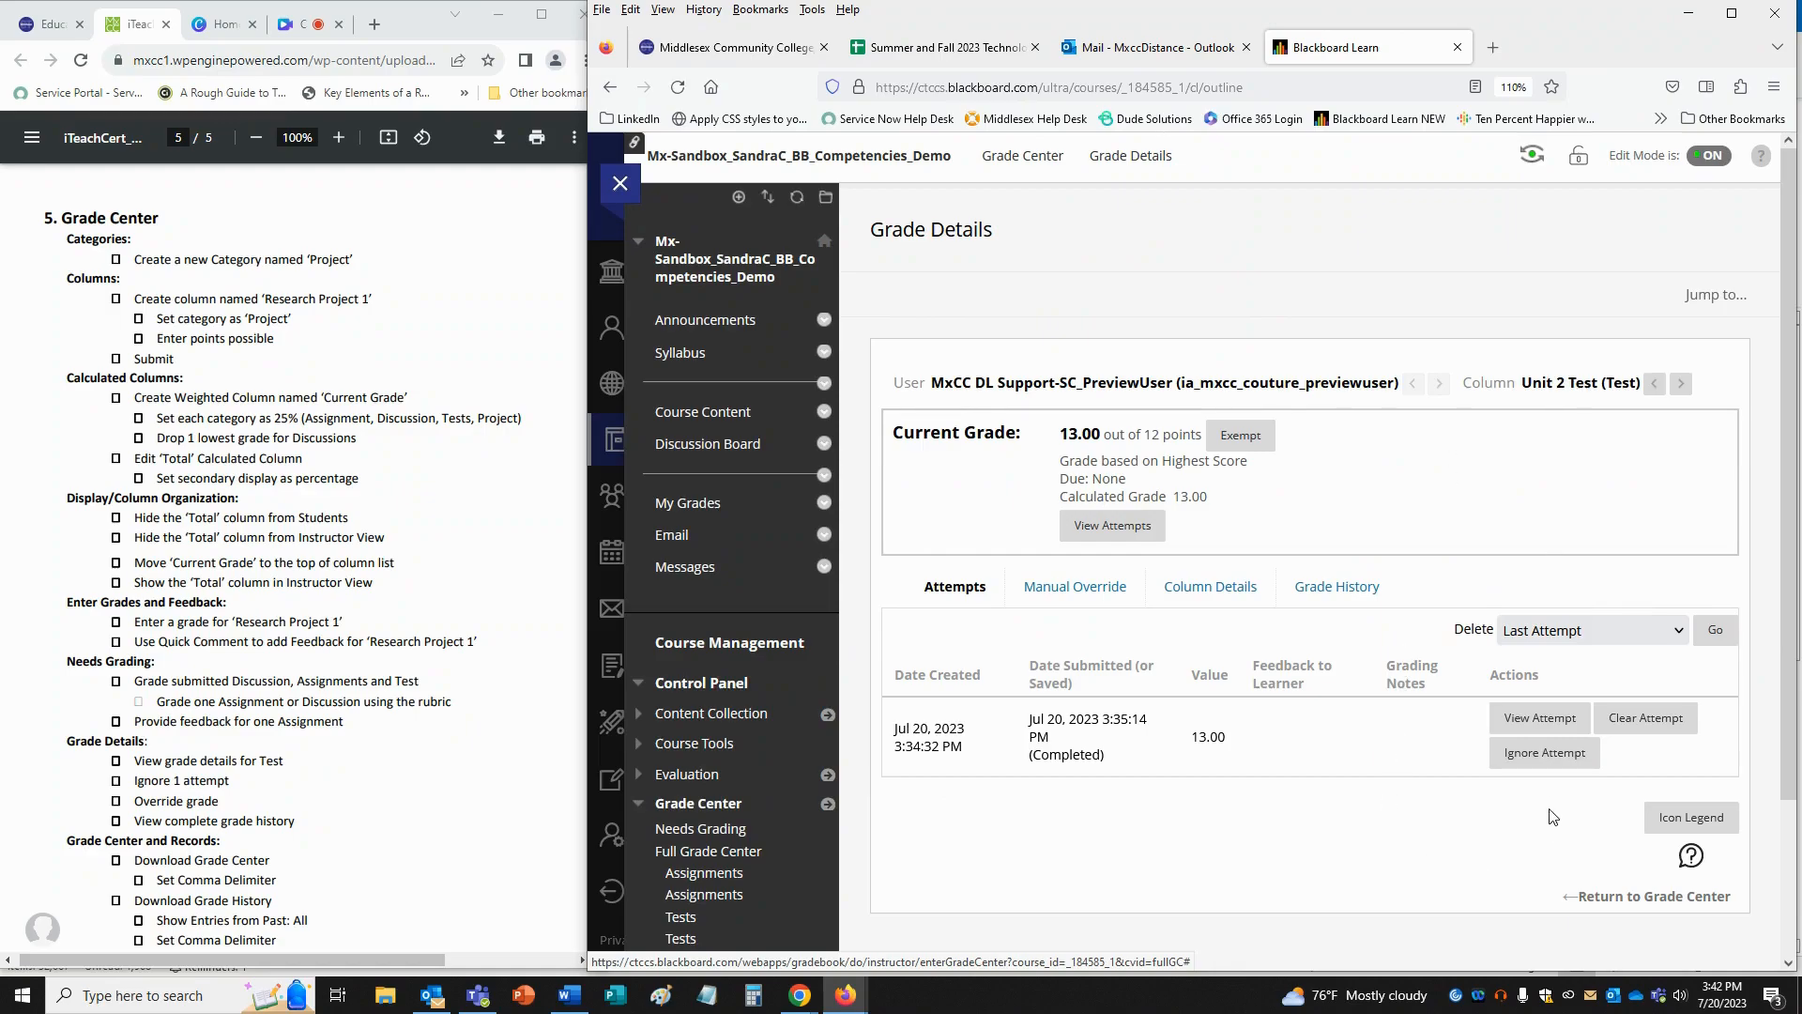
click(1546, 760)
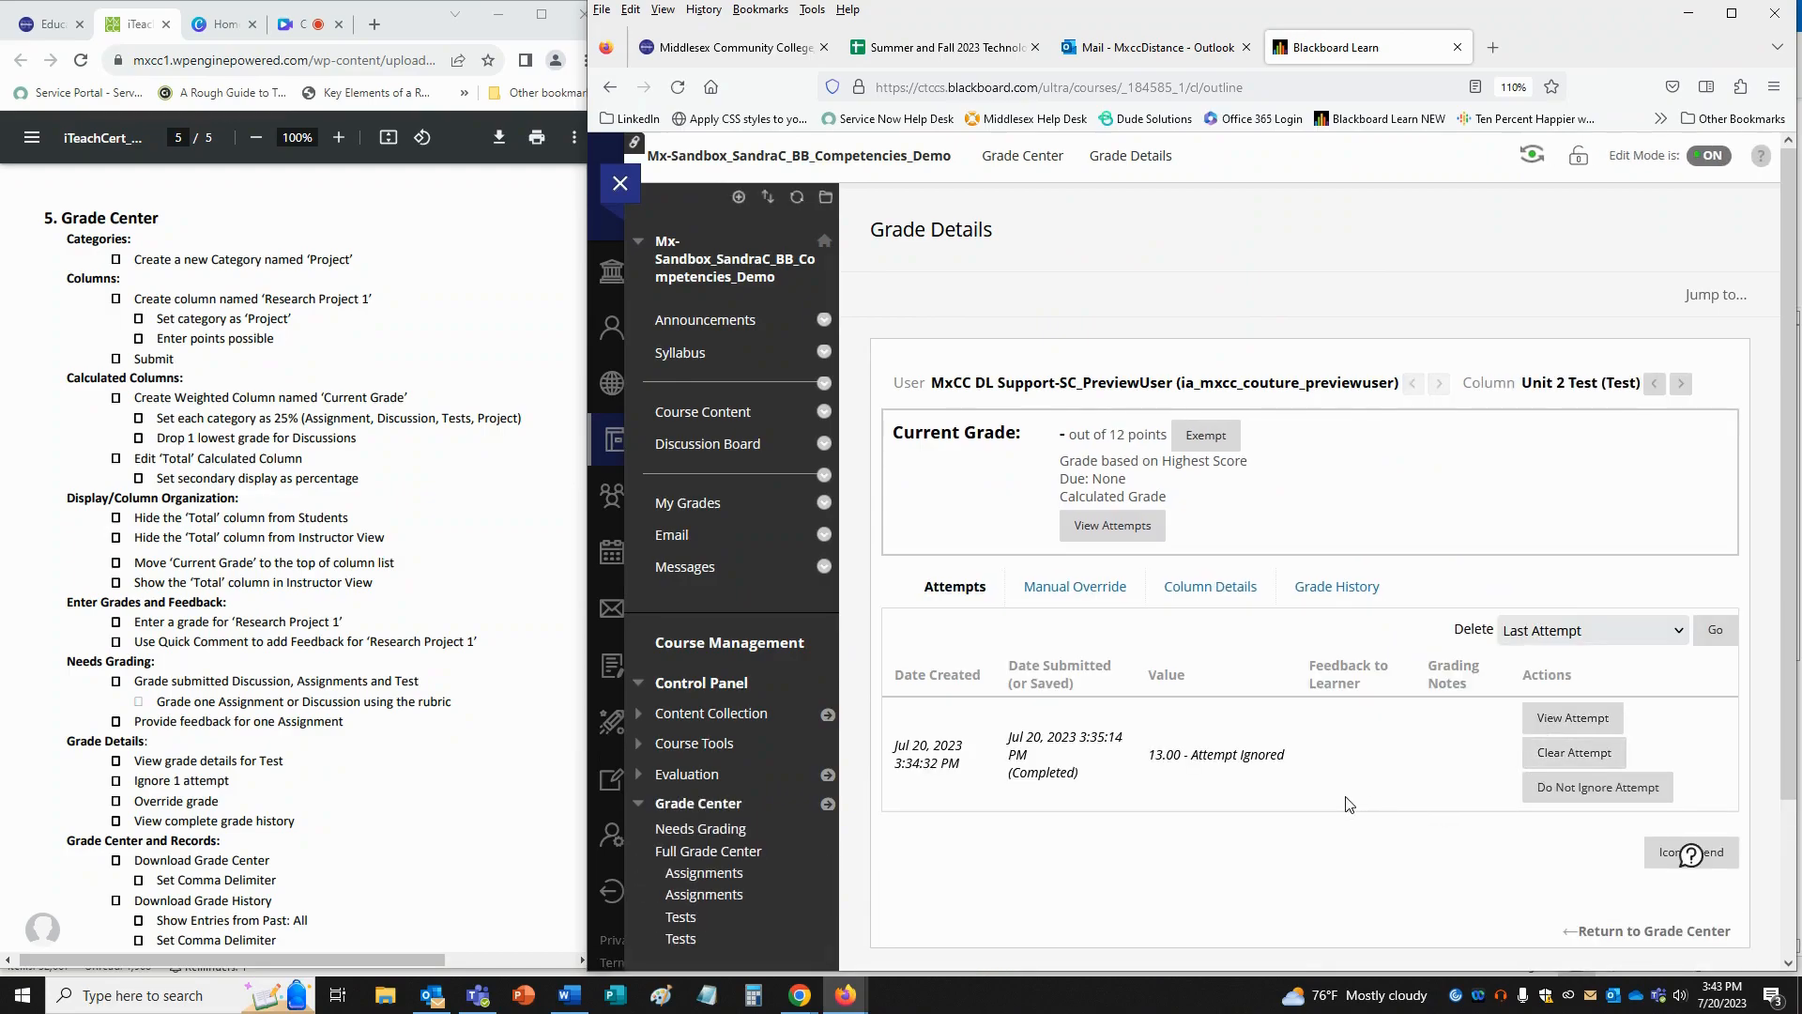
- Manually override the Unit 2 Test grade with 12 and save the override
click(1079, 593)
click(958, 677)
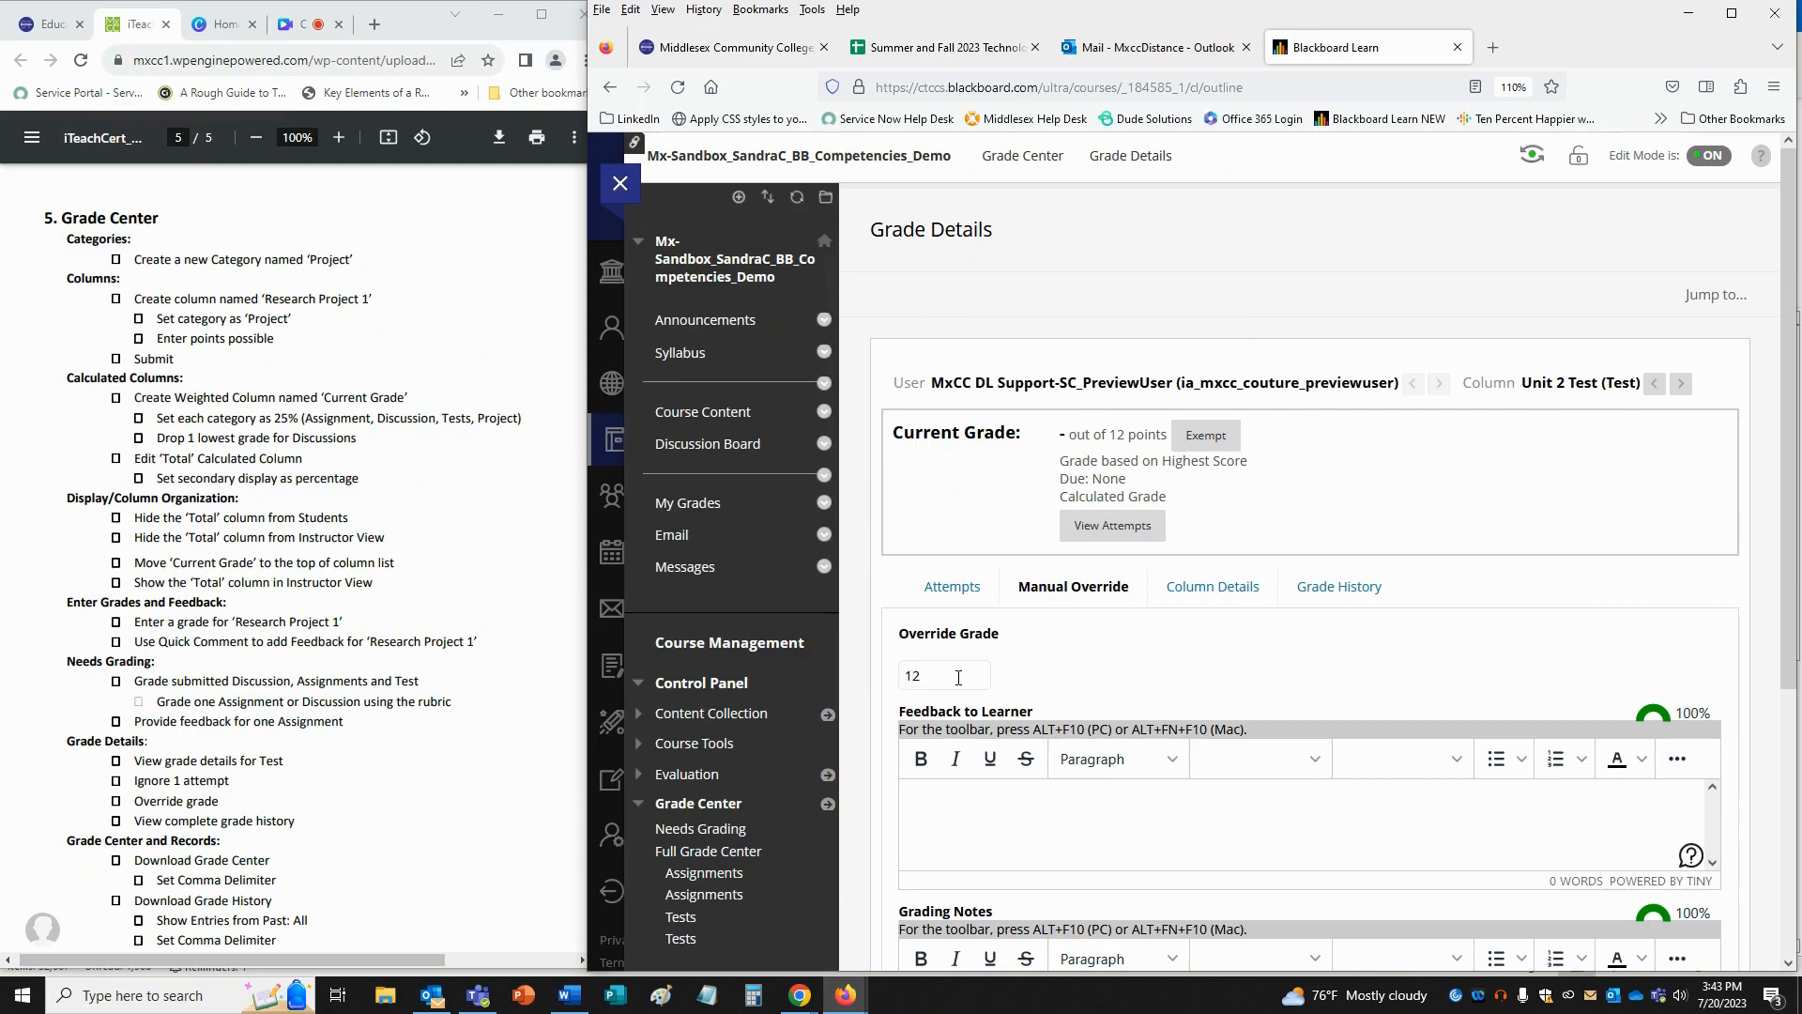
scroll(1258, 638, down, 3)
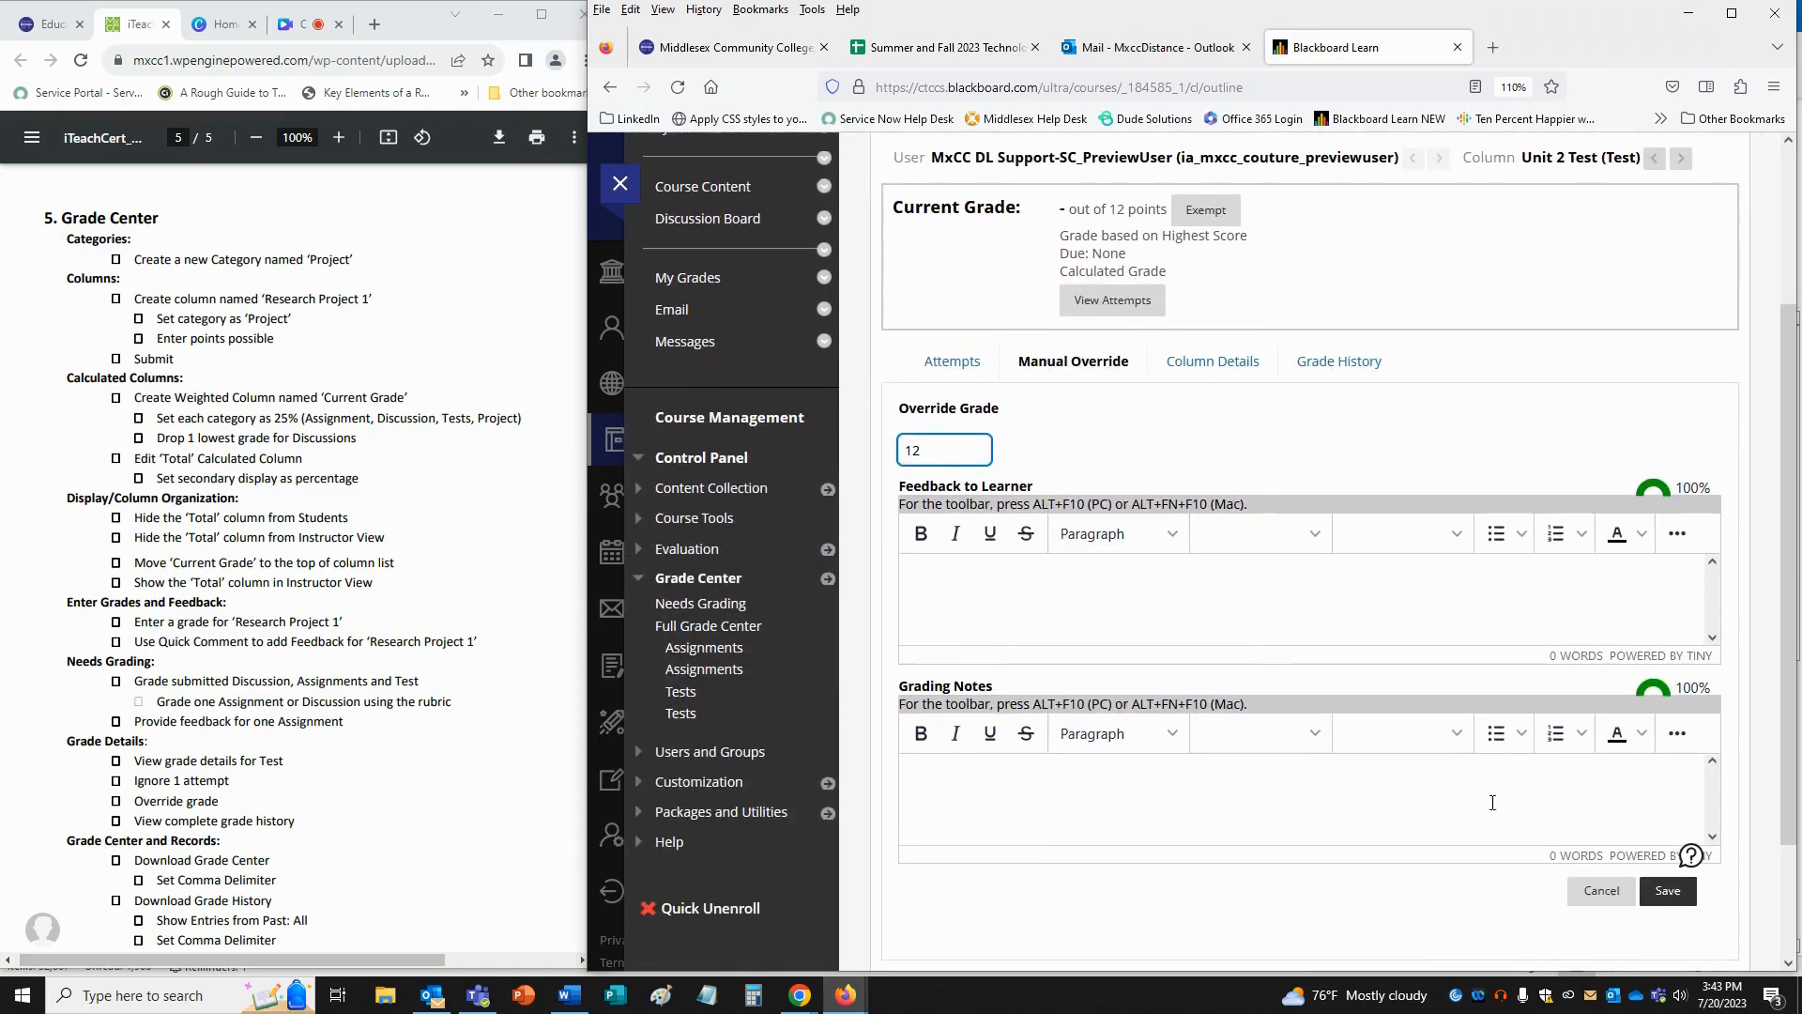
click(1673, 898)
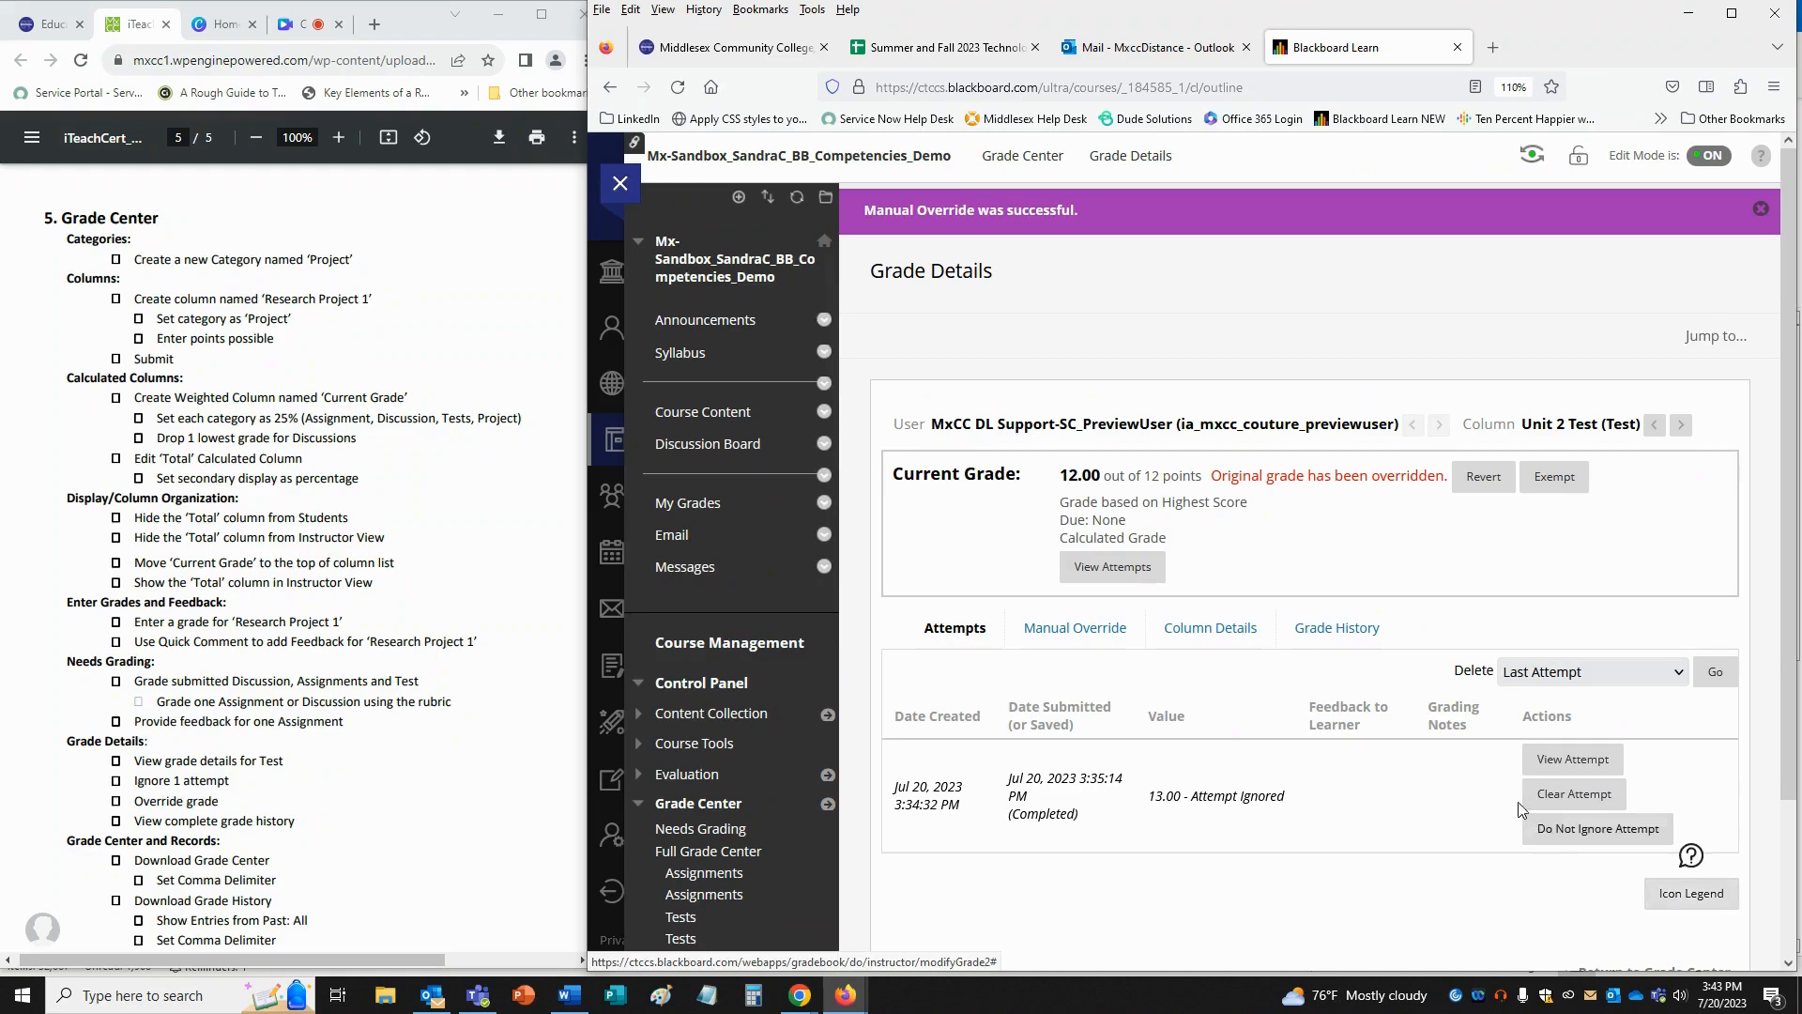
- Display the complete grade history for the Unit 2 Test and review its entries
click(1342, 630)
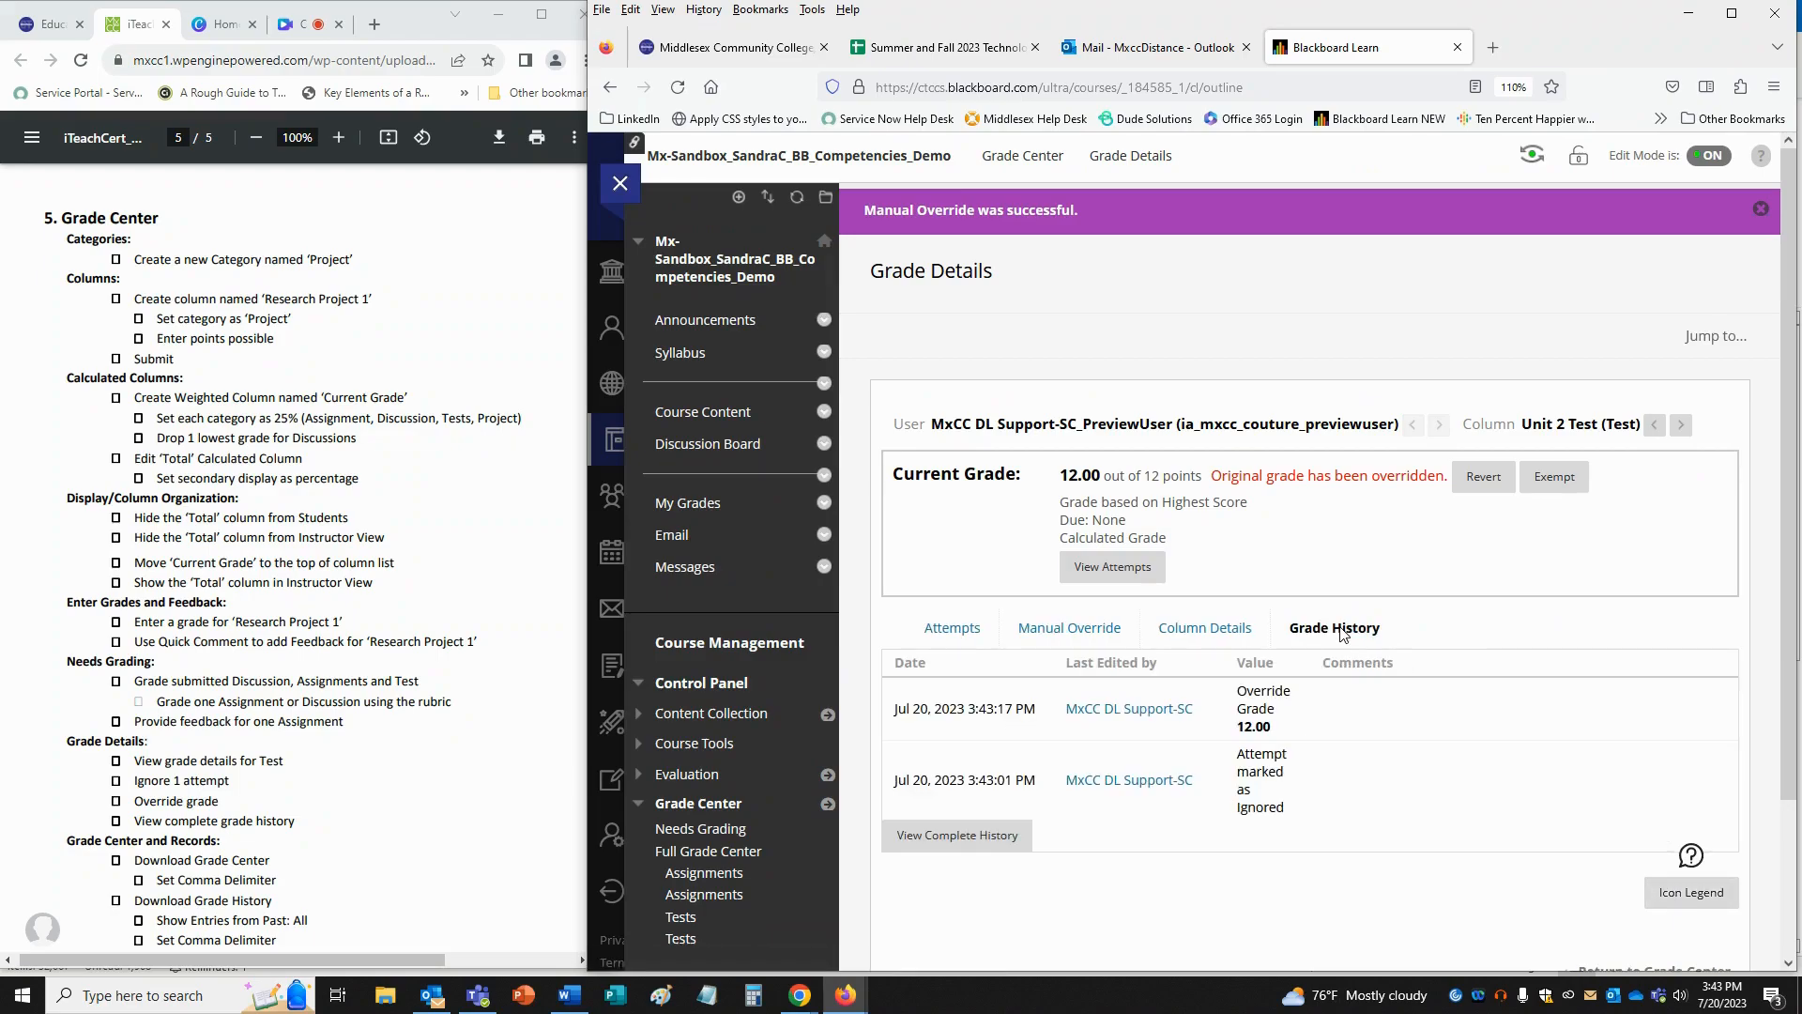
click(943, 837)
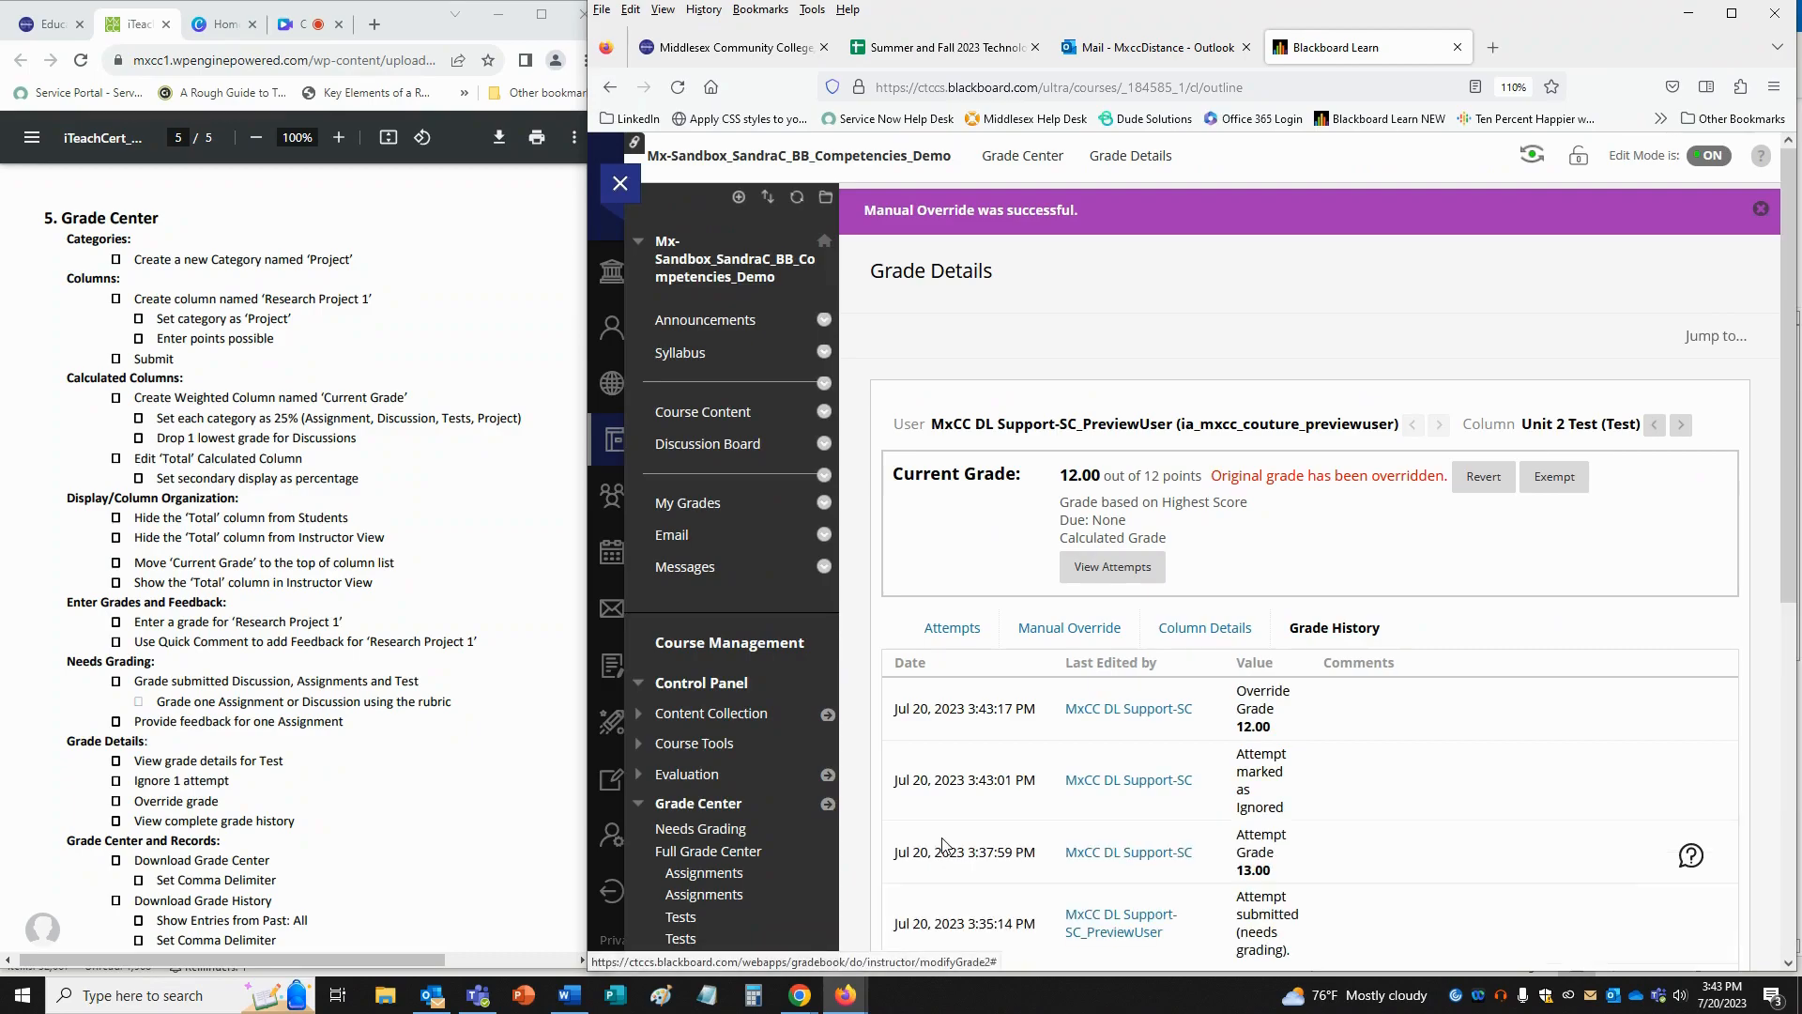
scroll(1162, 786, down, 3)
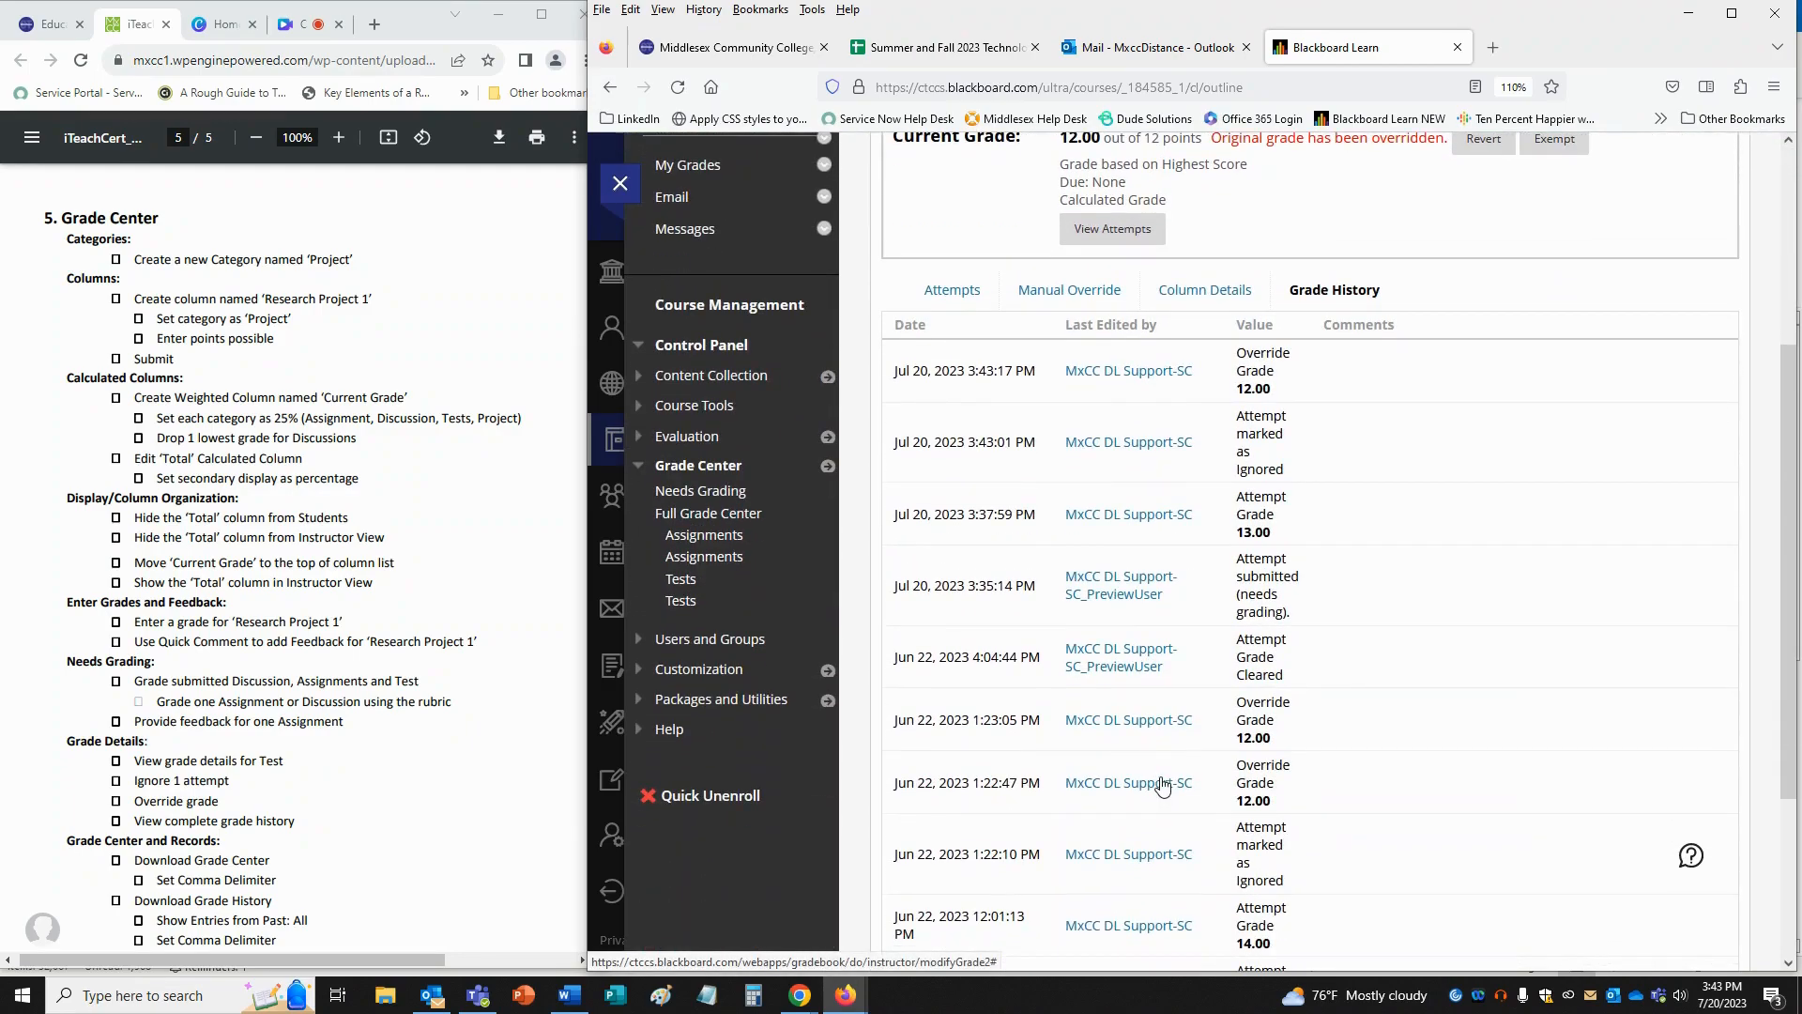
scroll(1162, 787, up, 3)
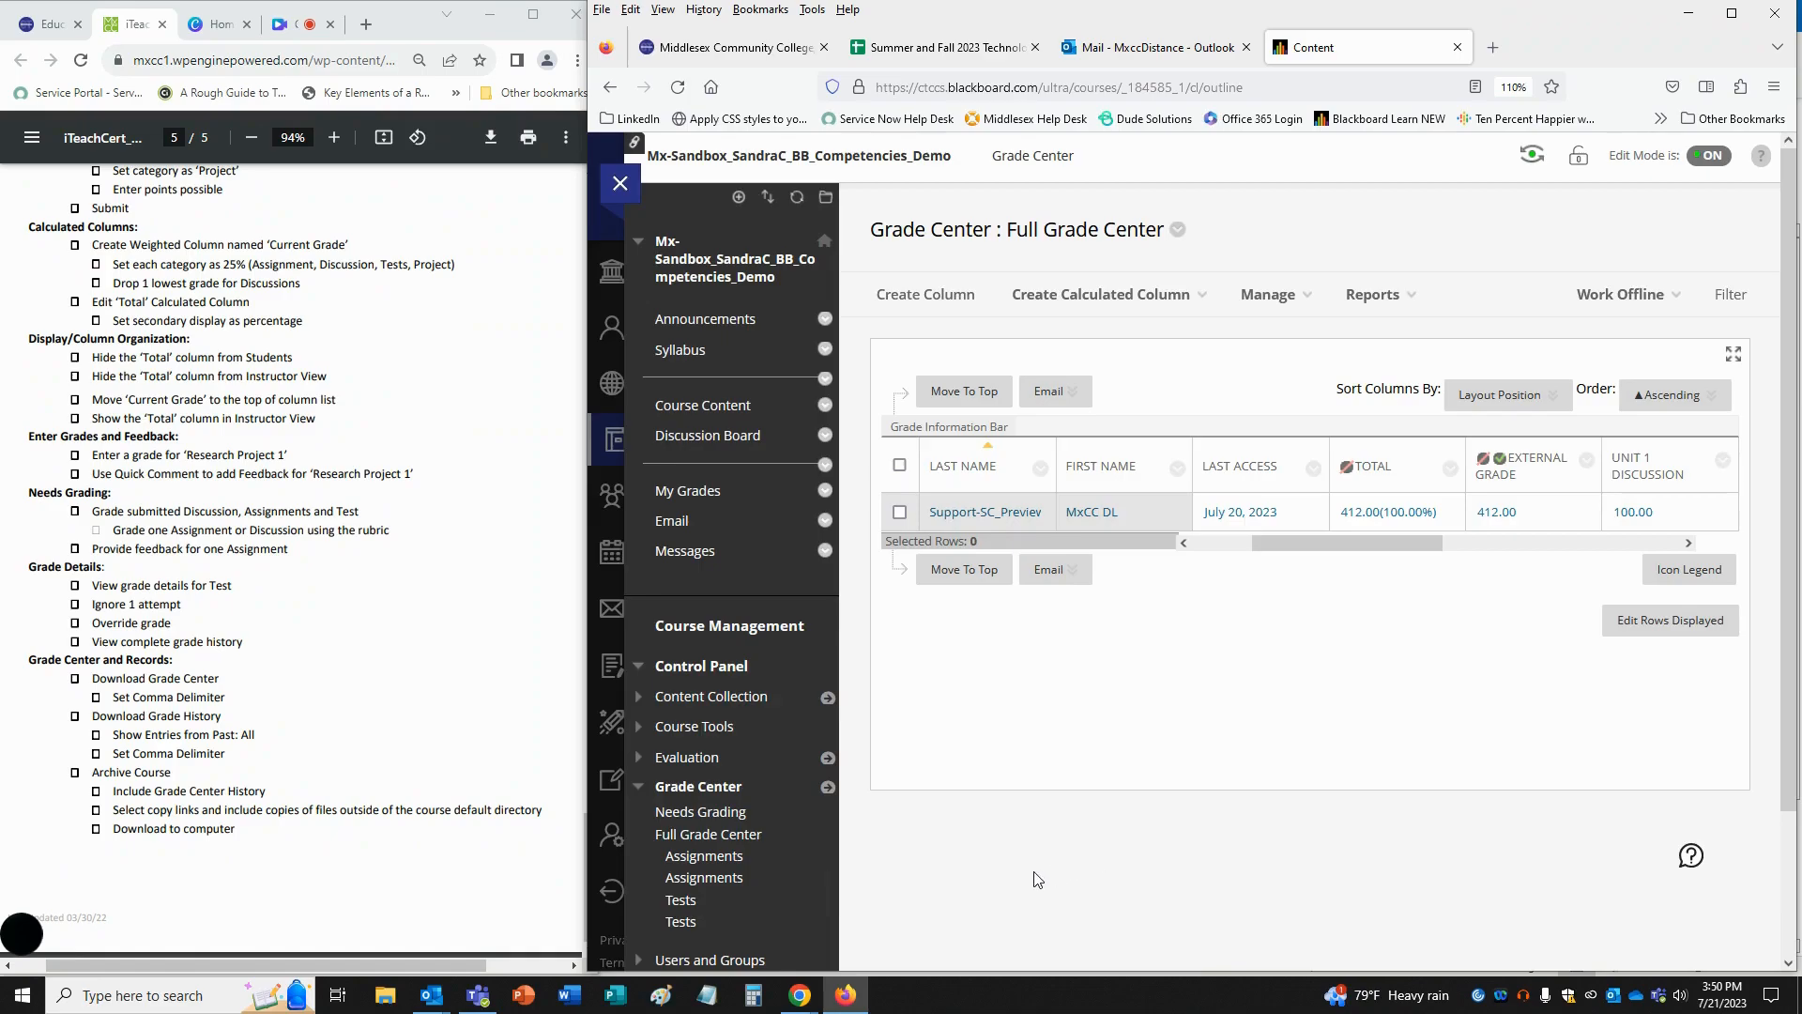
- Download the full Grade Center data with comma delimiters and hidden information included, saving the CSV file to the Desktop
click(1627, 293)
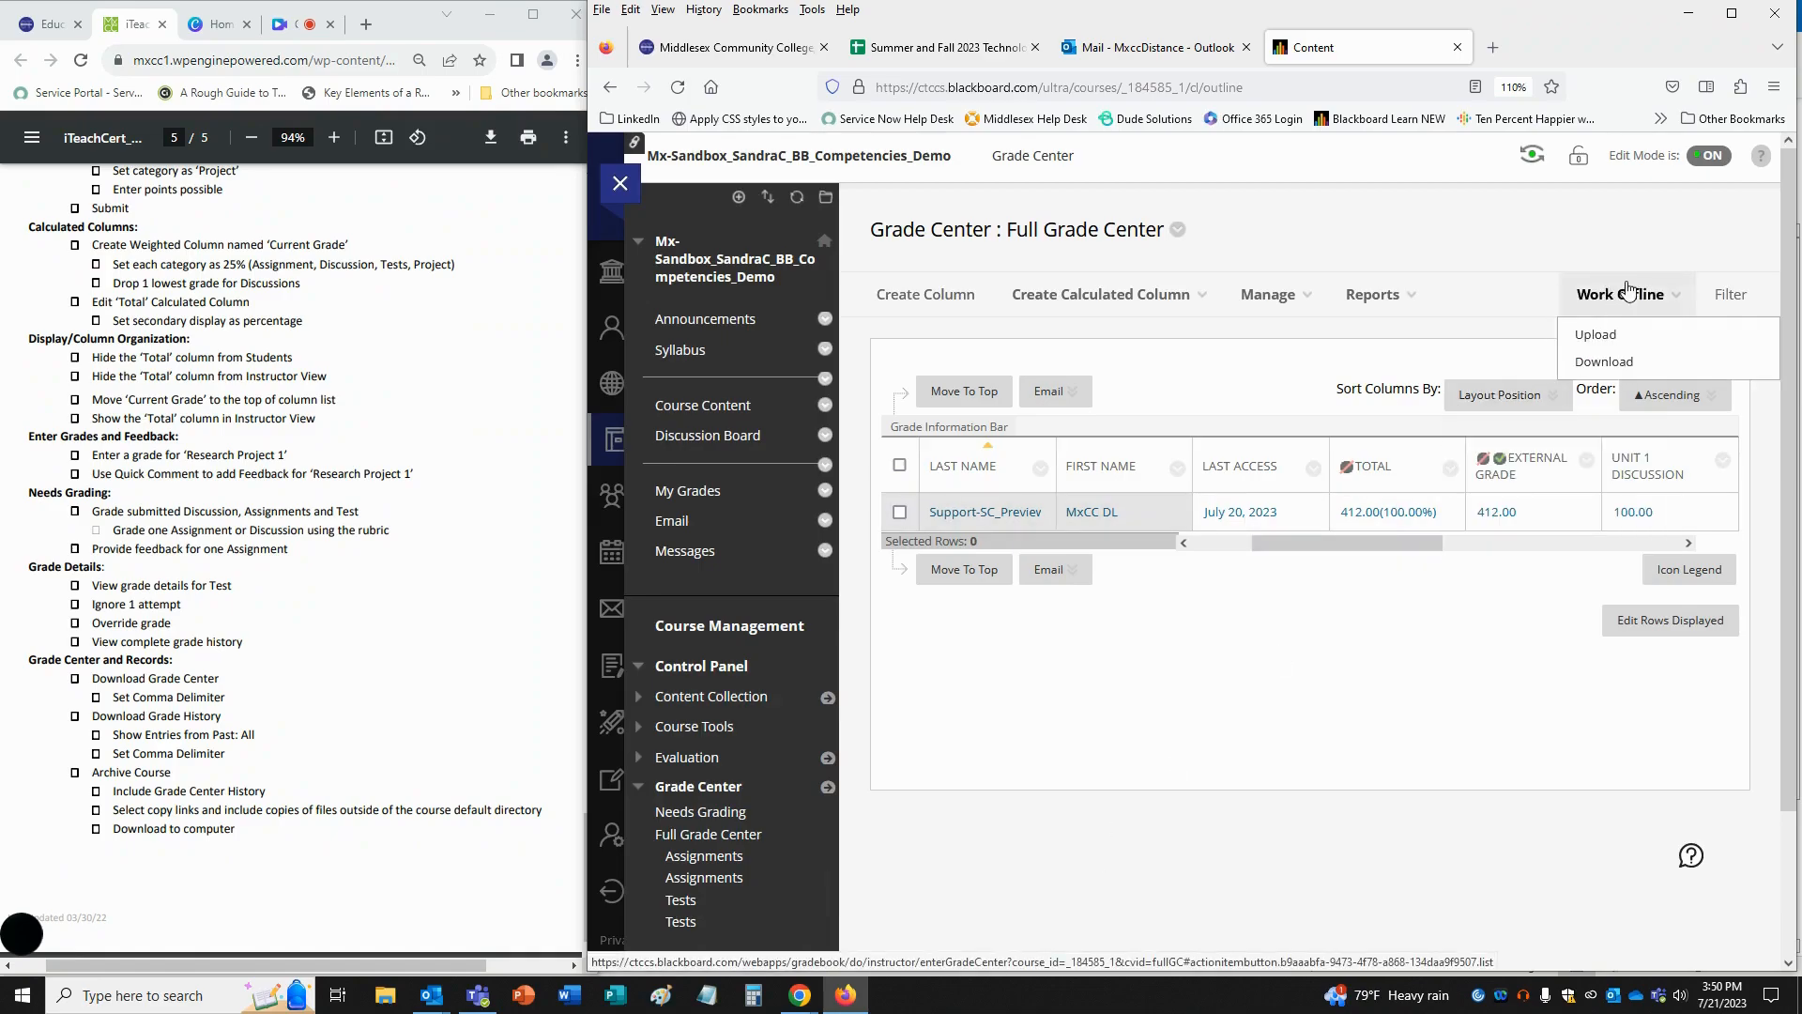
click(1662, 364)
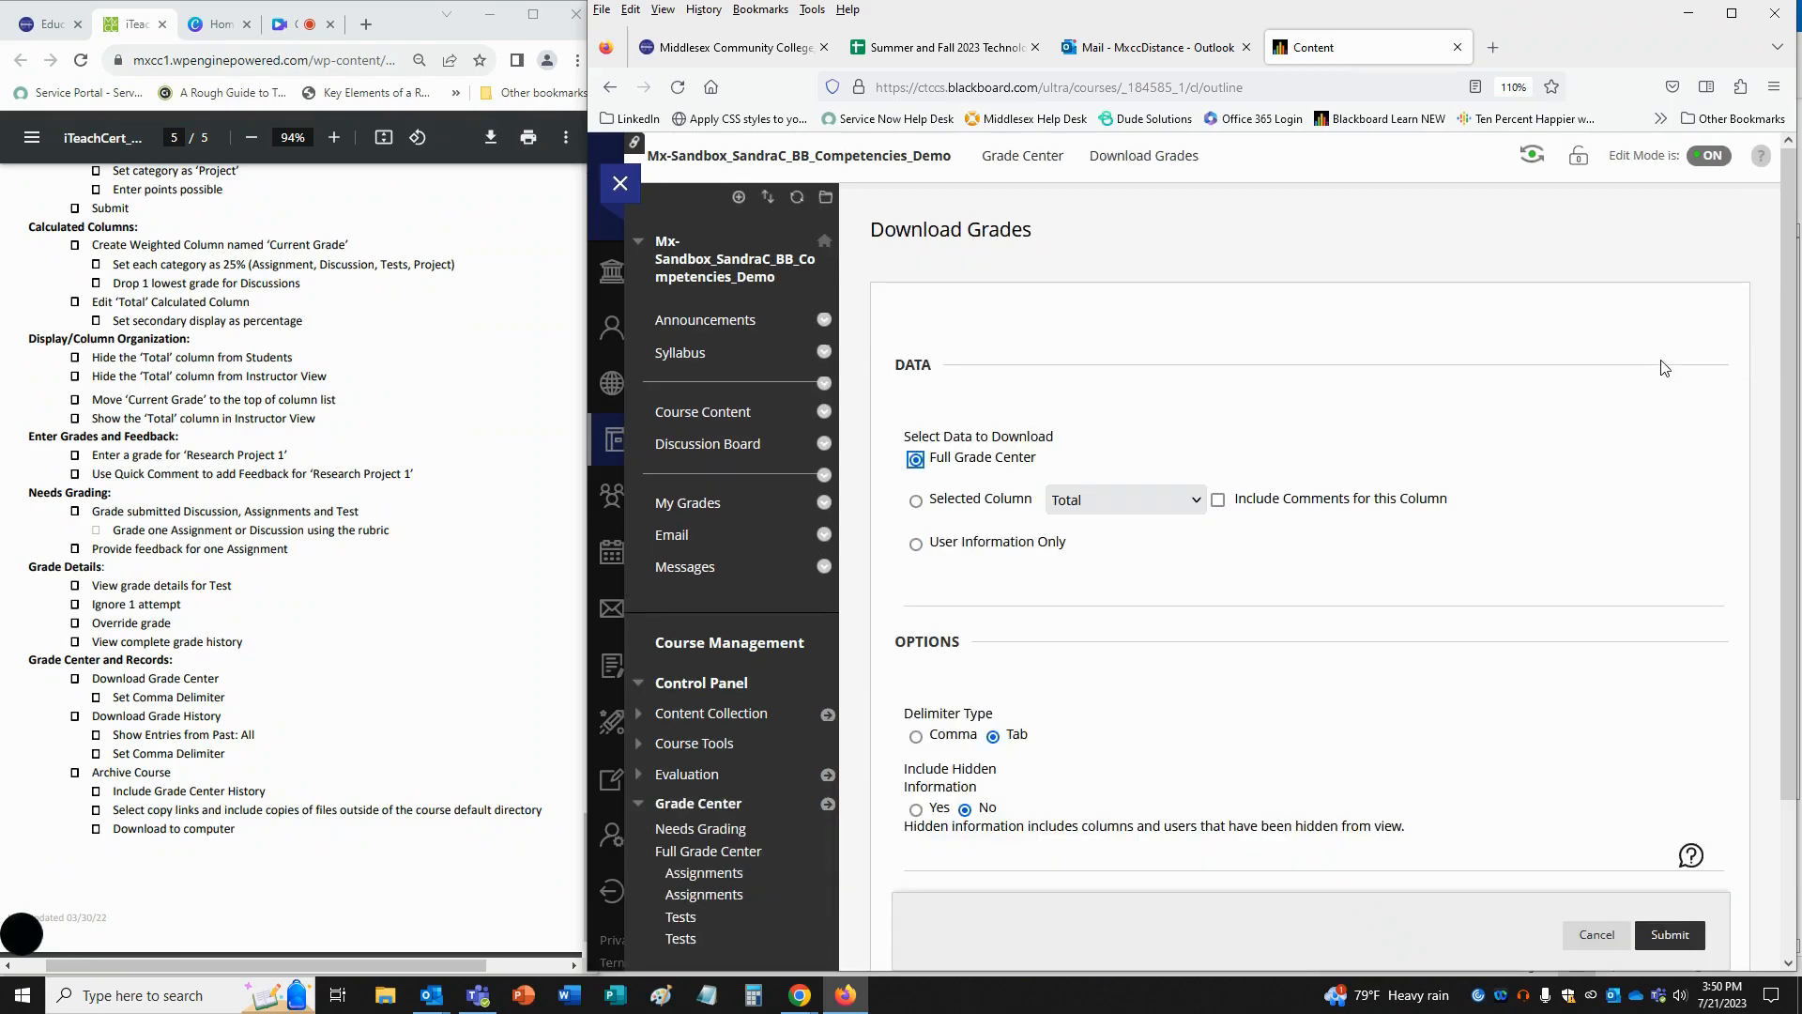
click(966, 461)
click(917, 738)
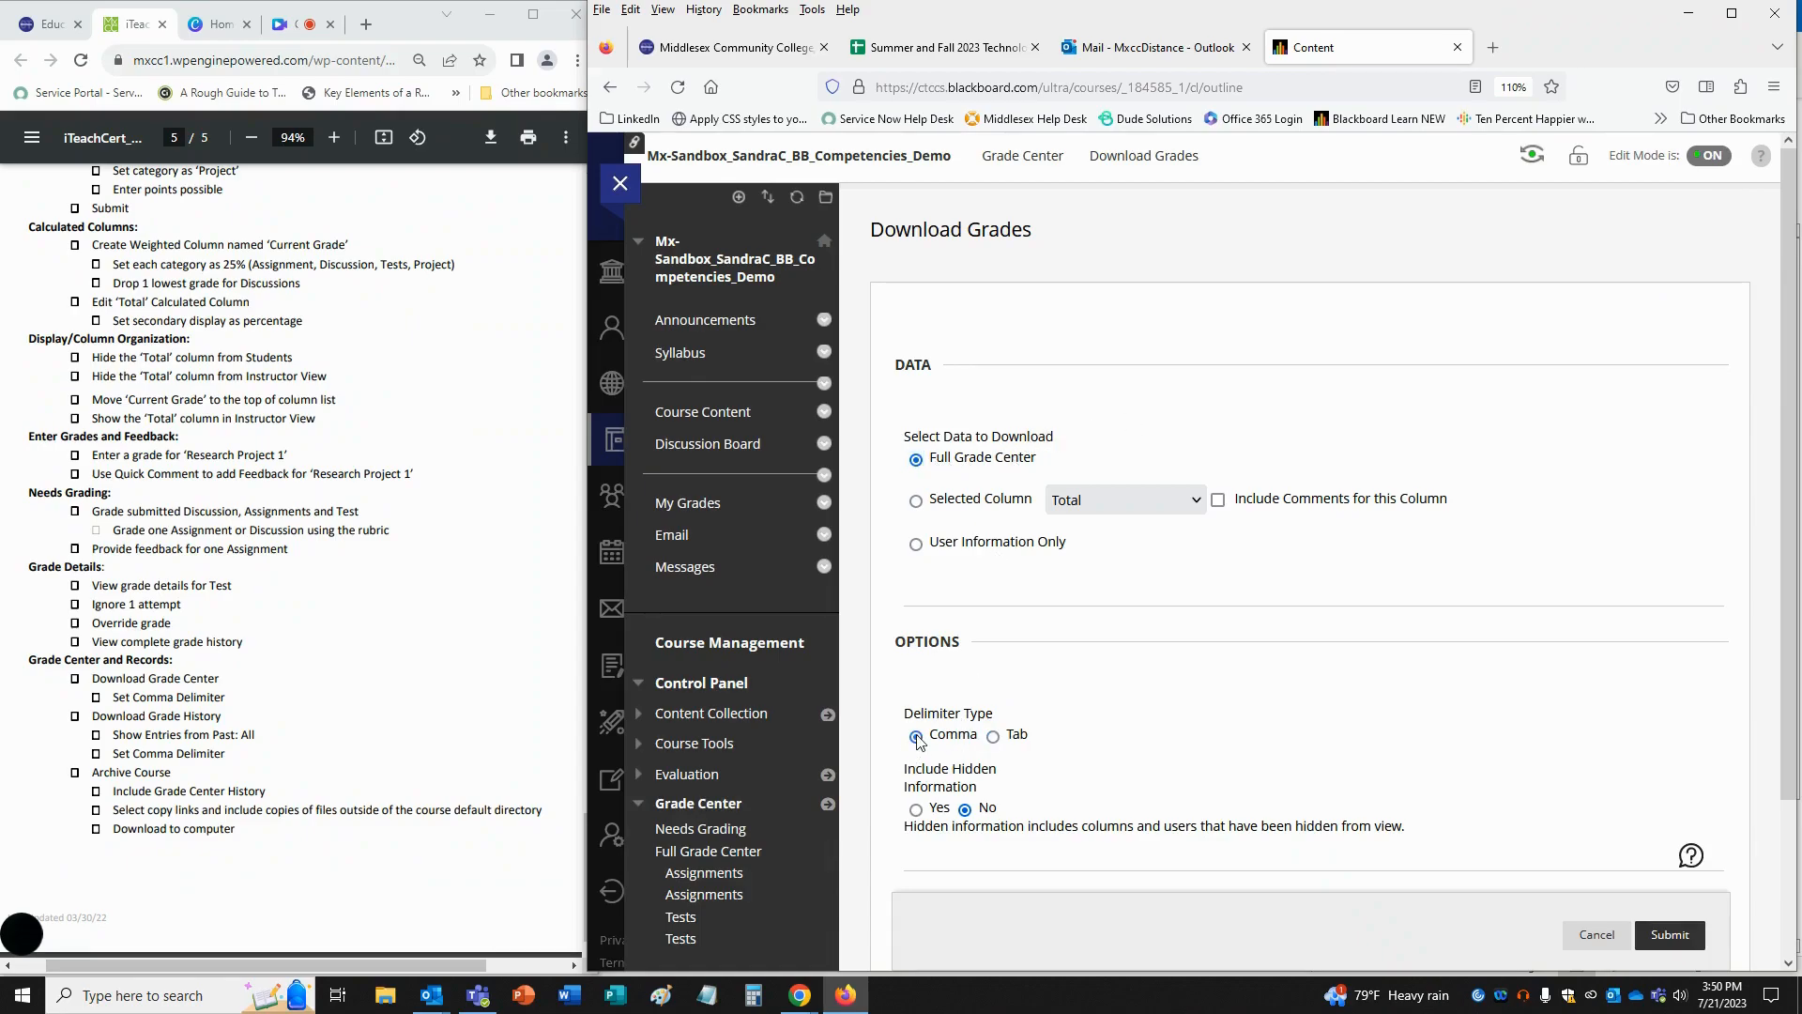
click(917, 811)
click(1669, 938)
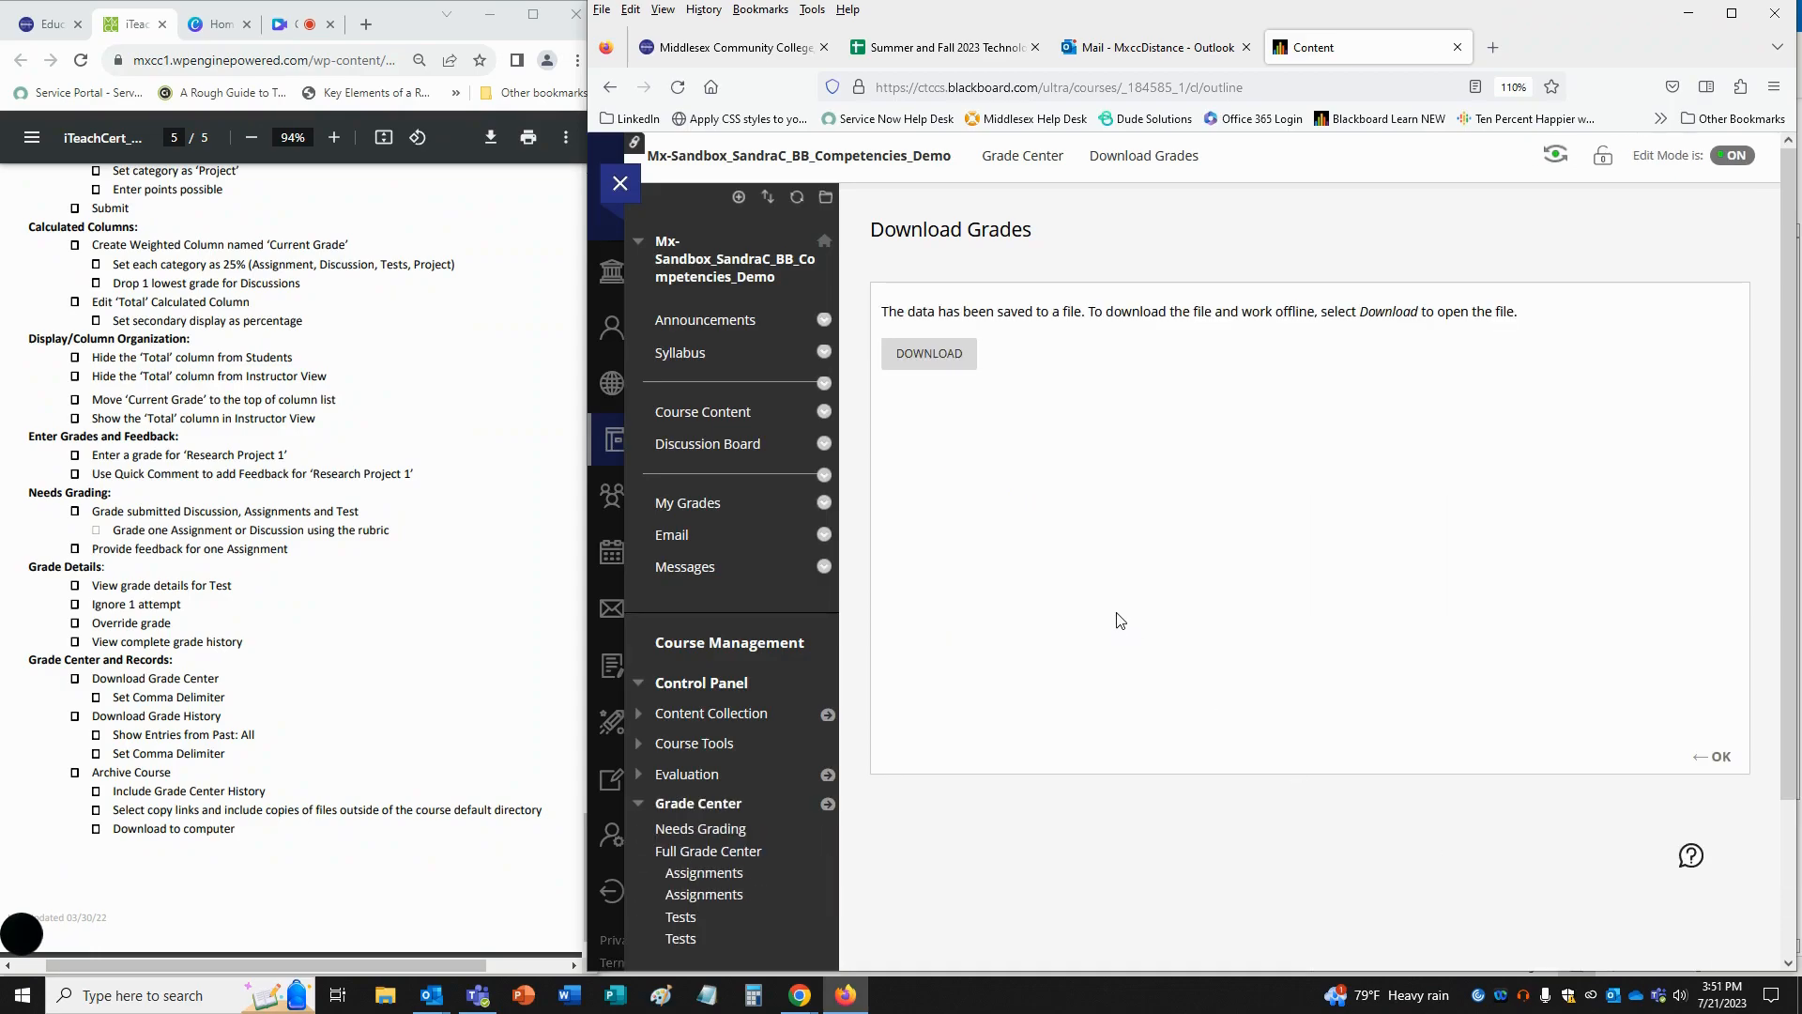
click(922, 359)
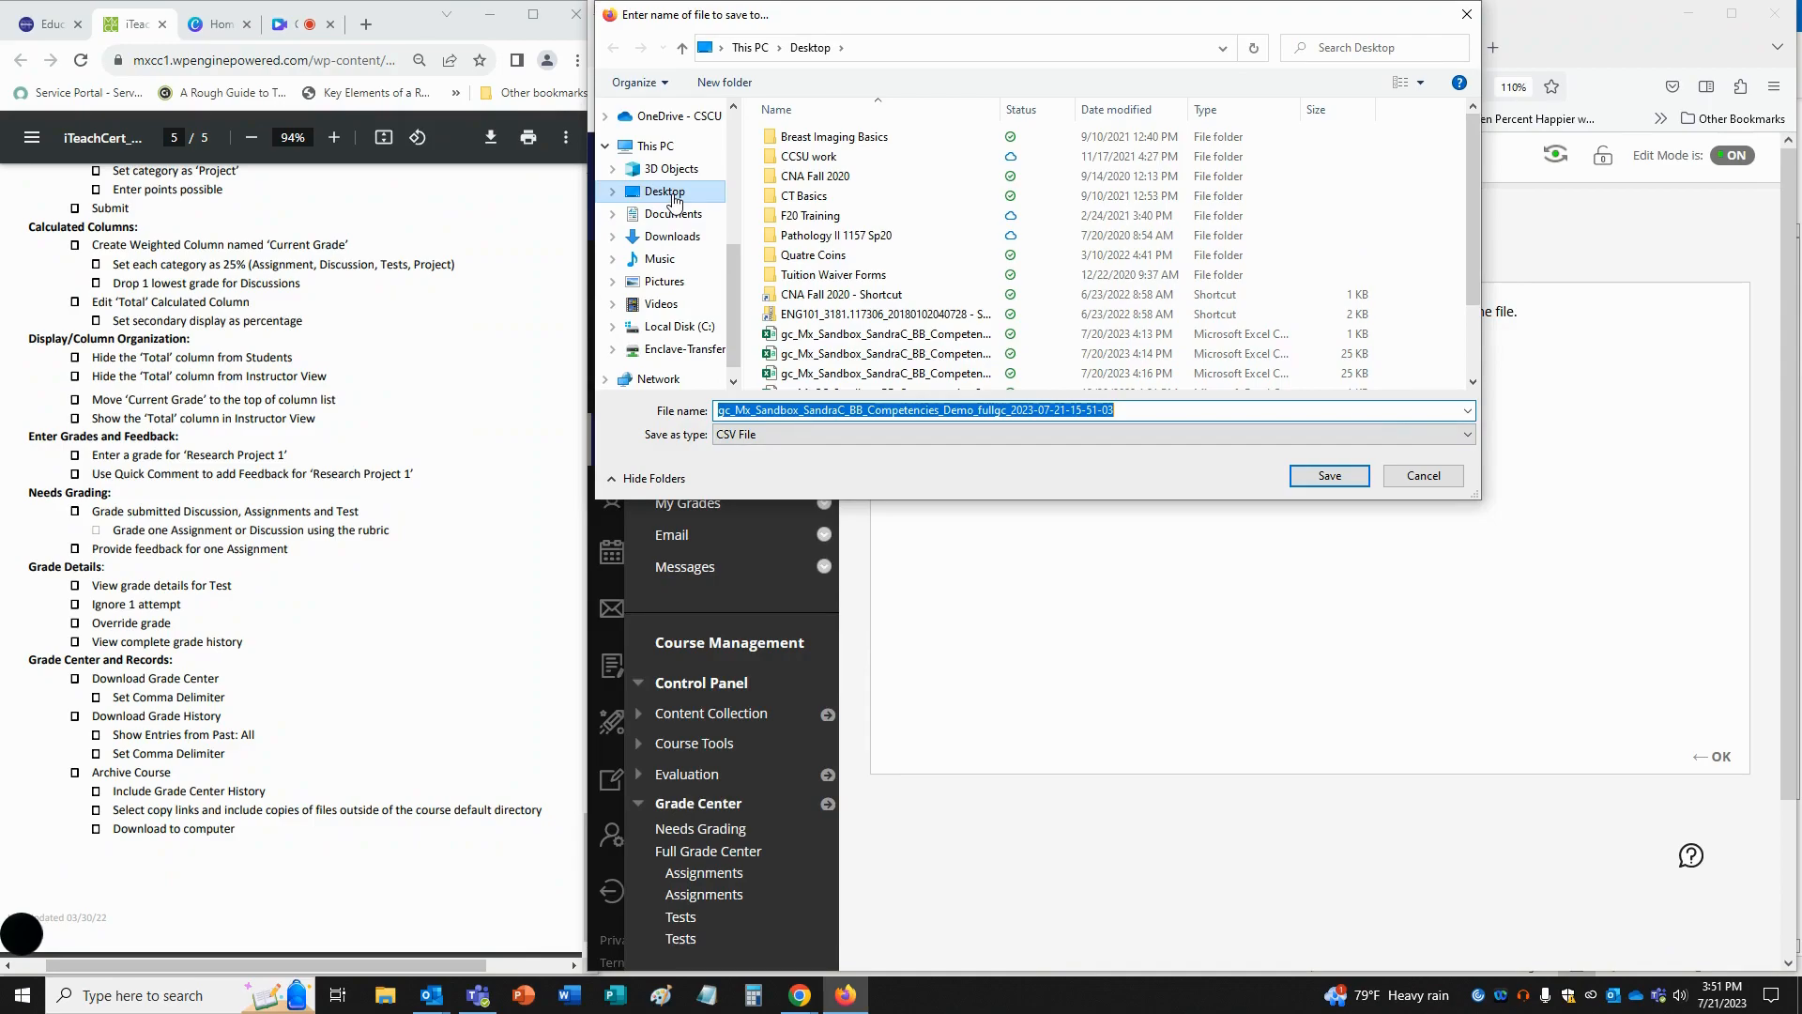
click(1329, 476)
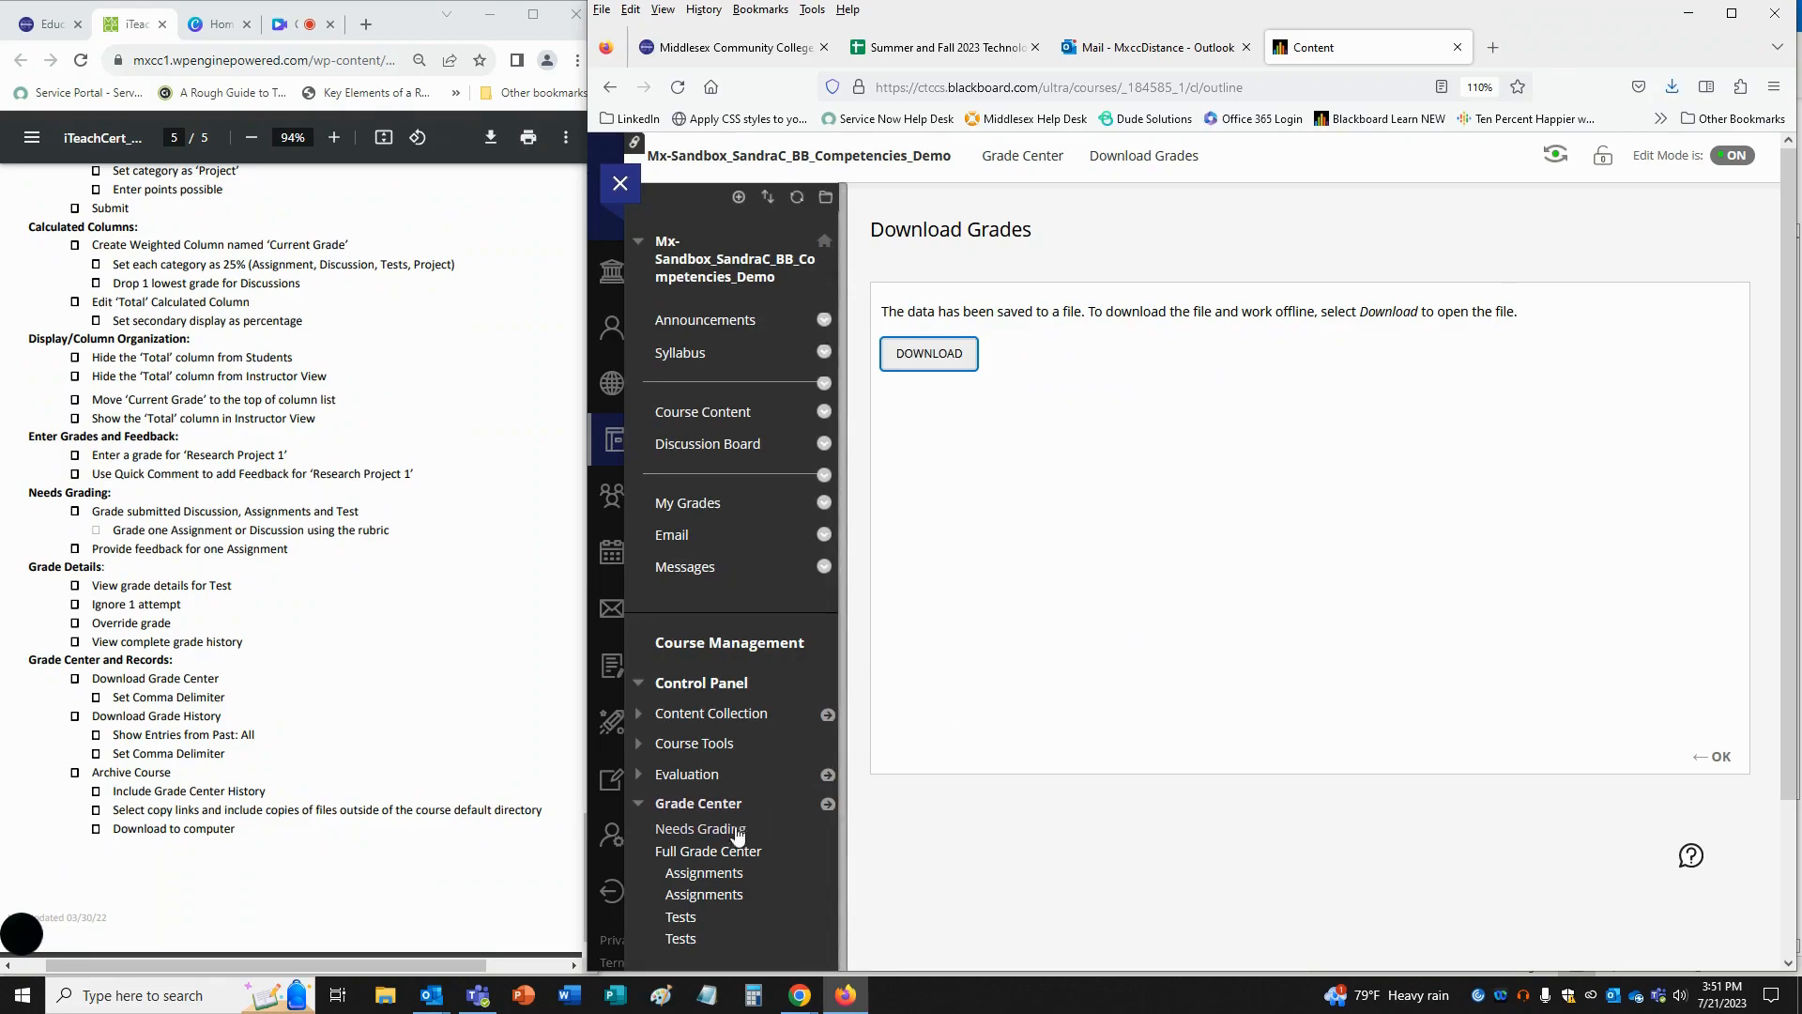
- Open the grade history report from the Full Grade Center and show entries from all past dates
click(708, 852)
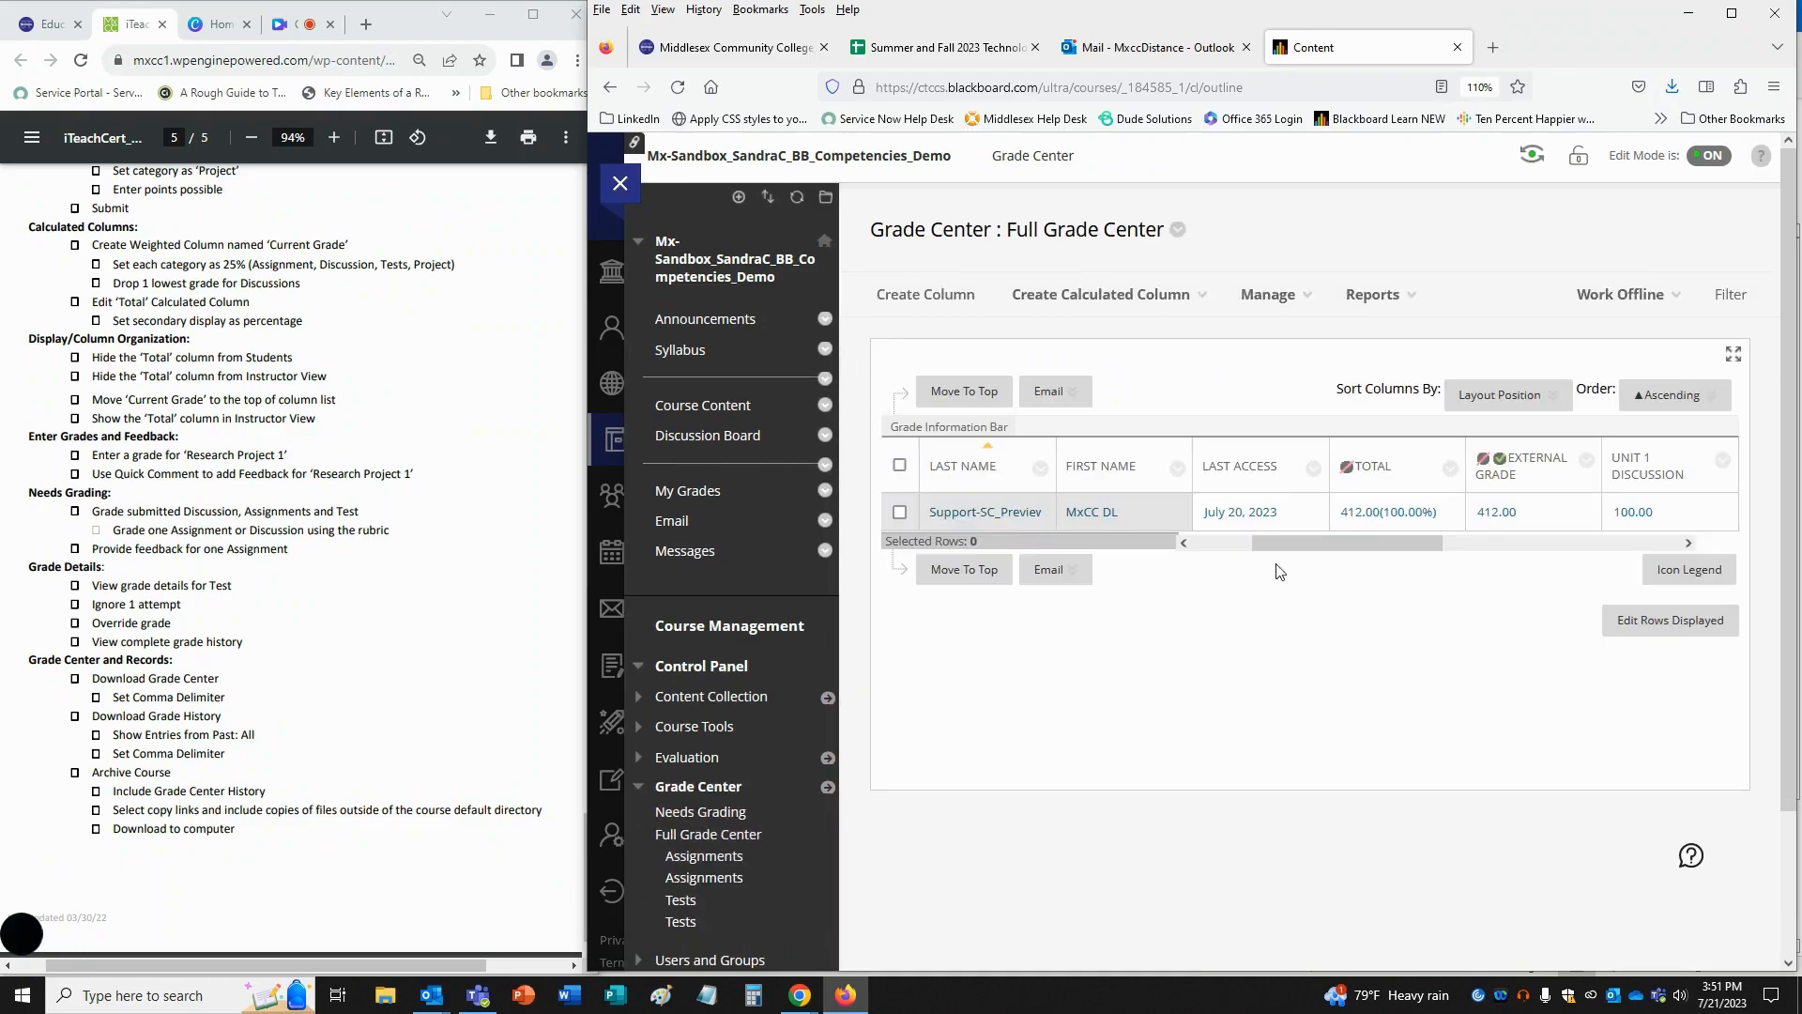
click(1373, 294)
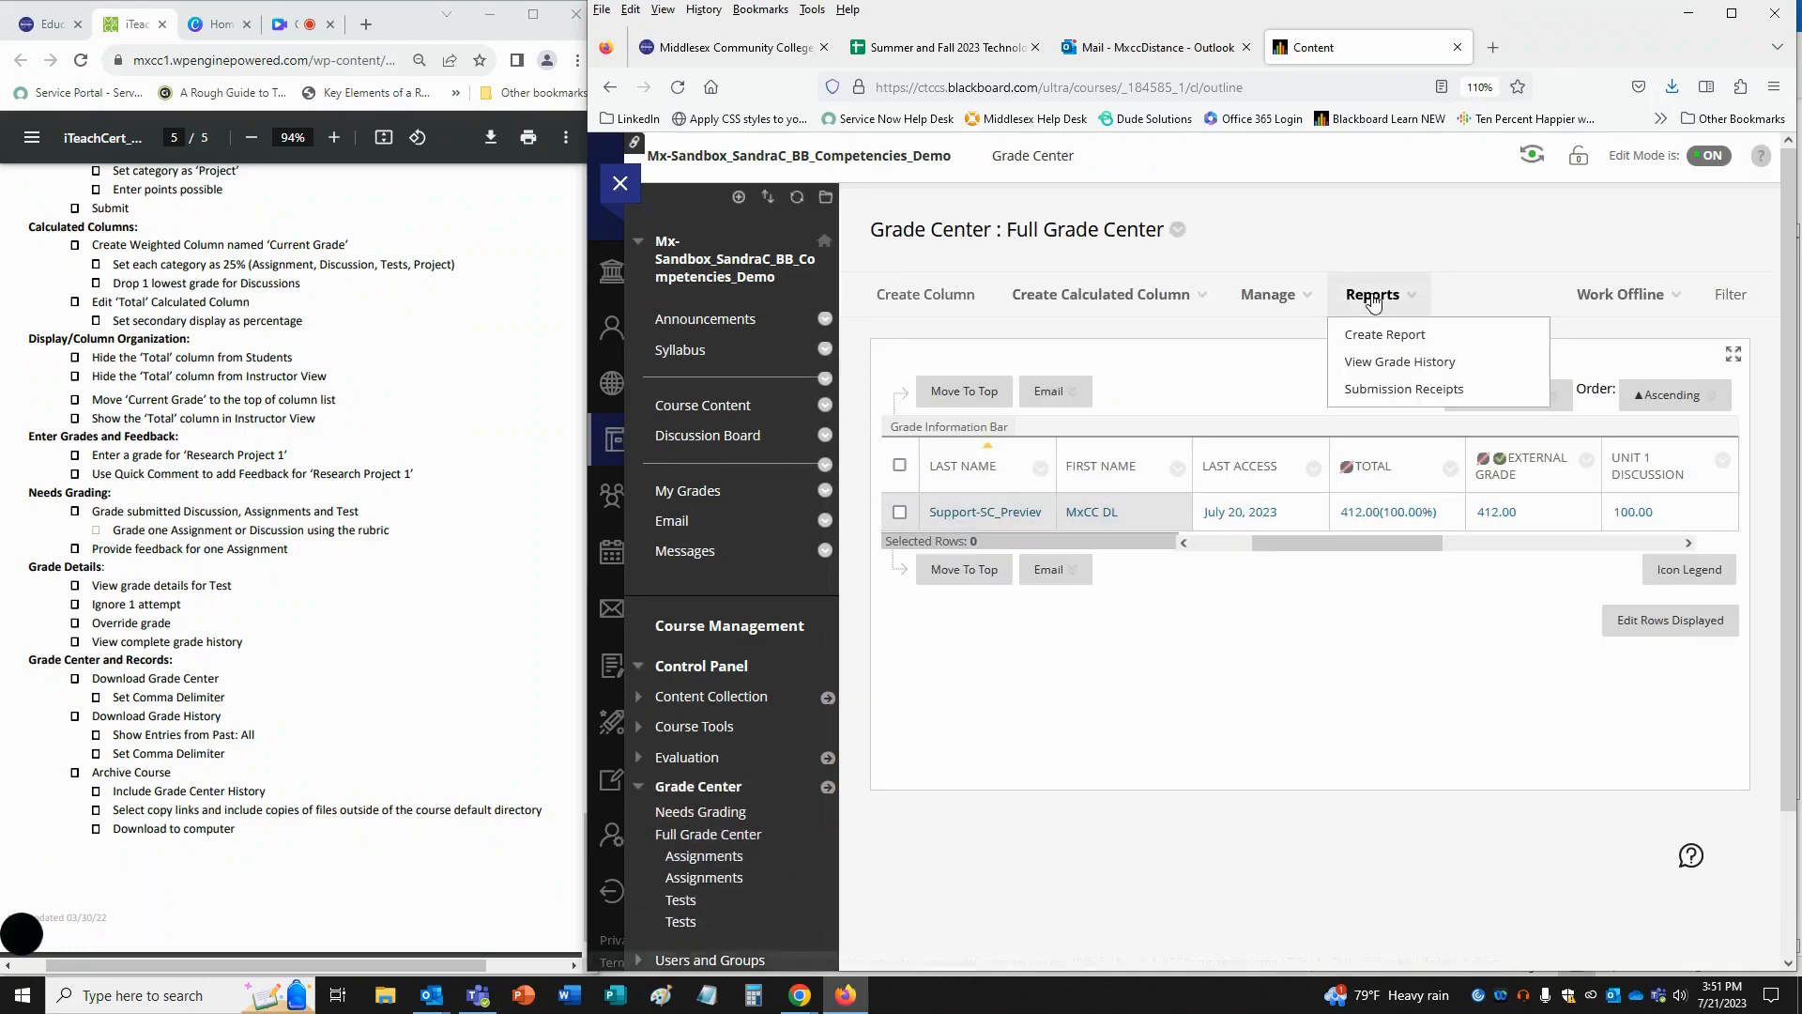
click(1463, 364)
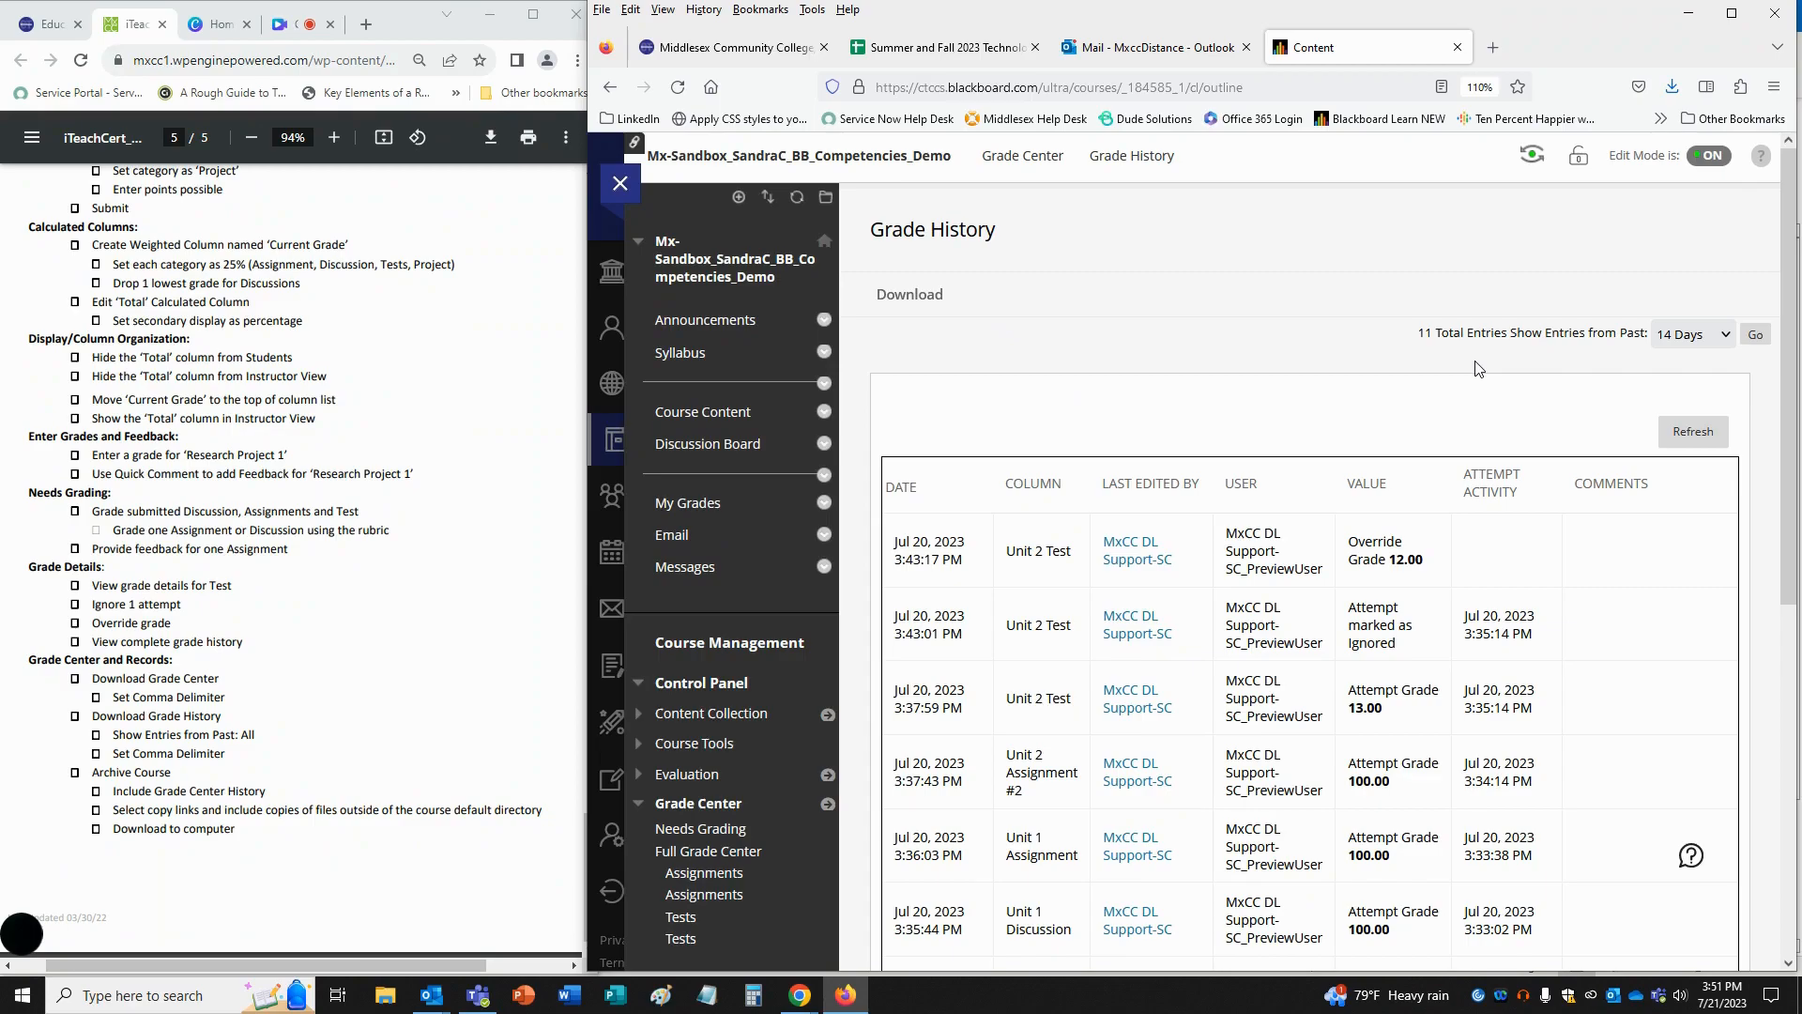
click(1697, 339)
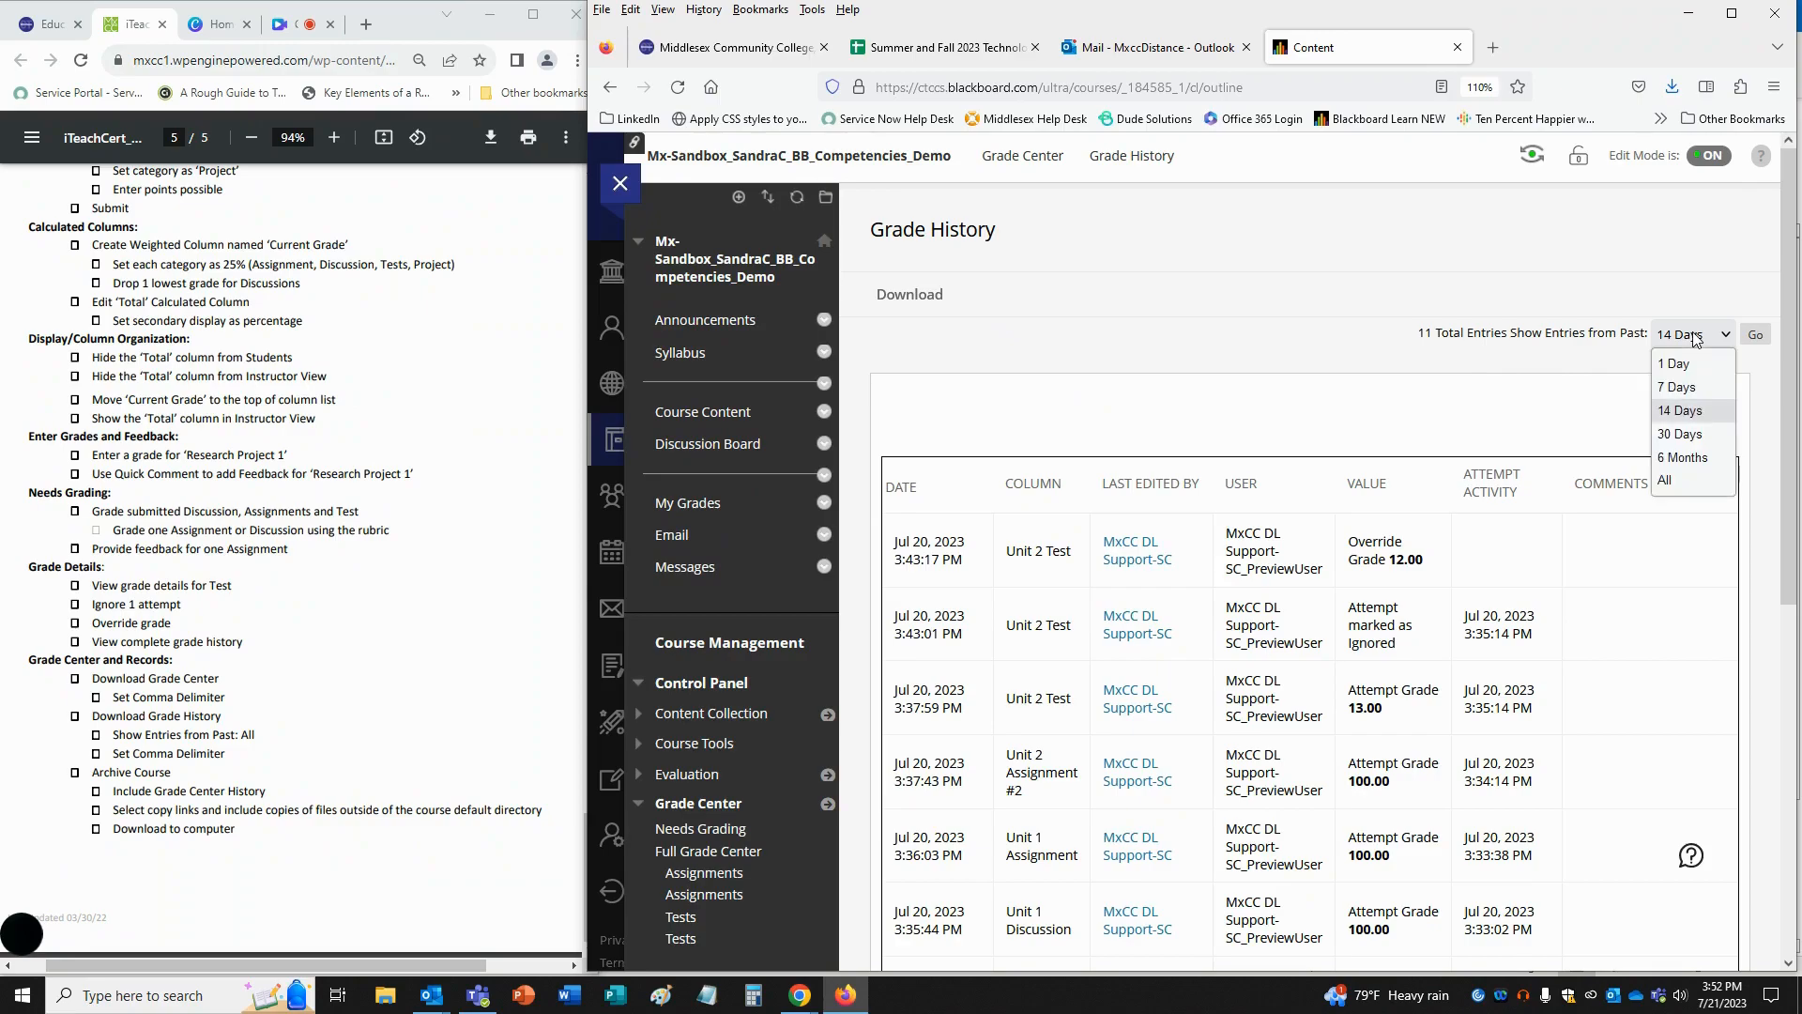
click(1680, 490)
click(1754, 338)
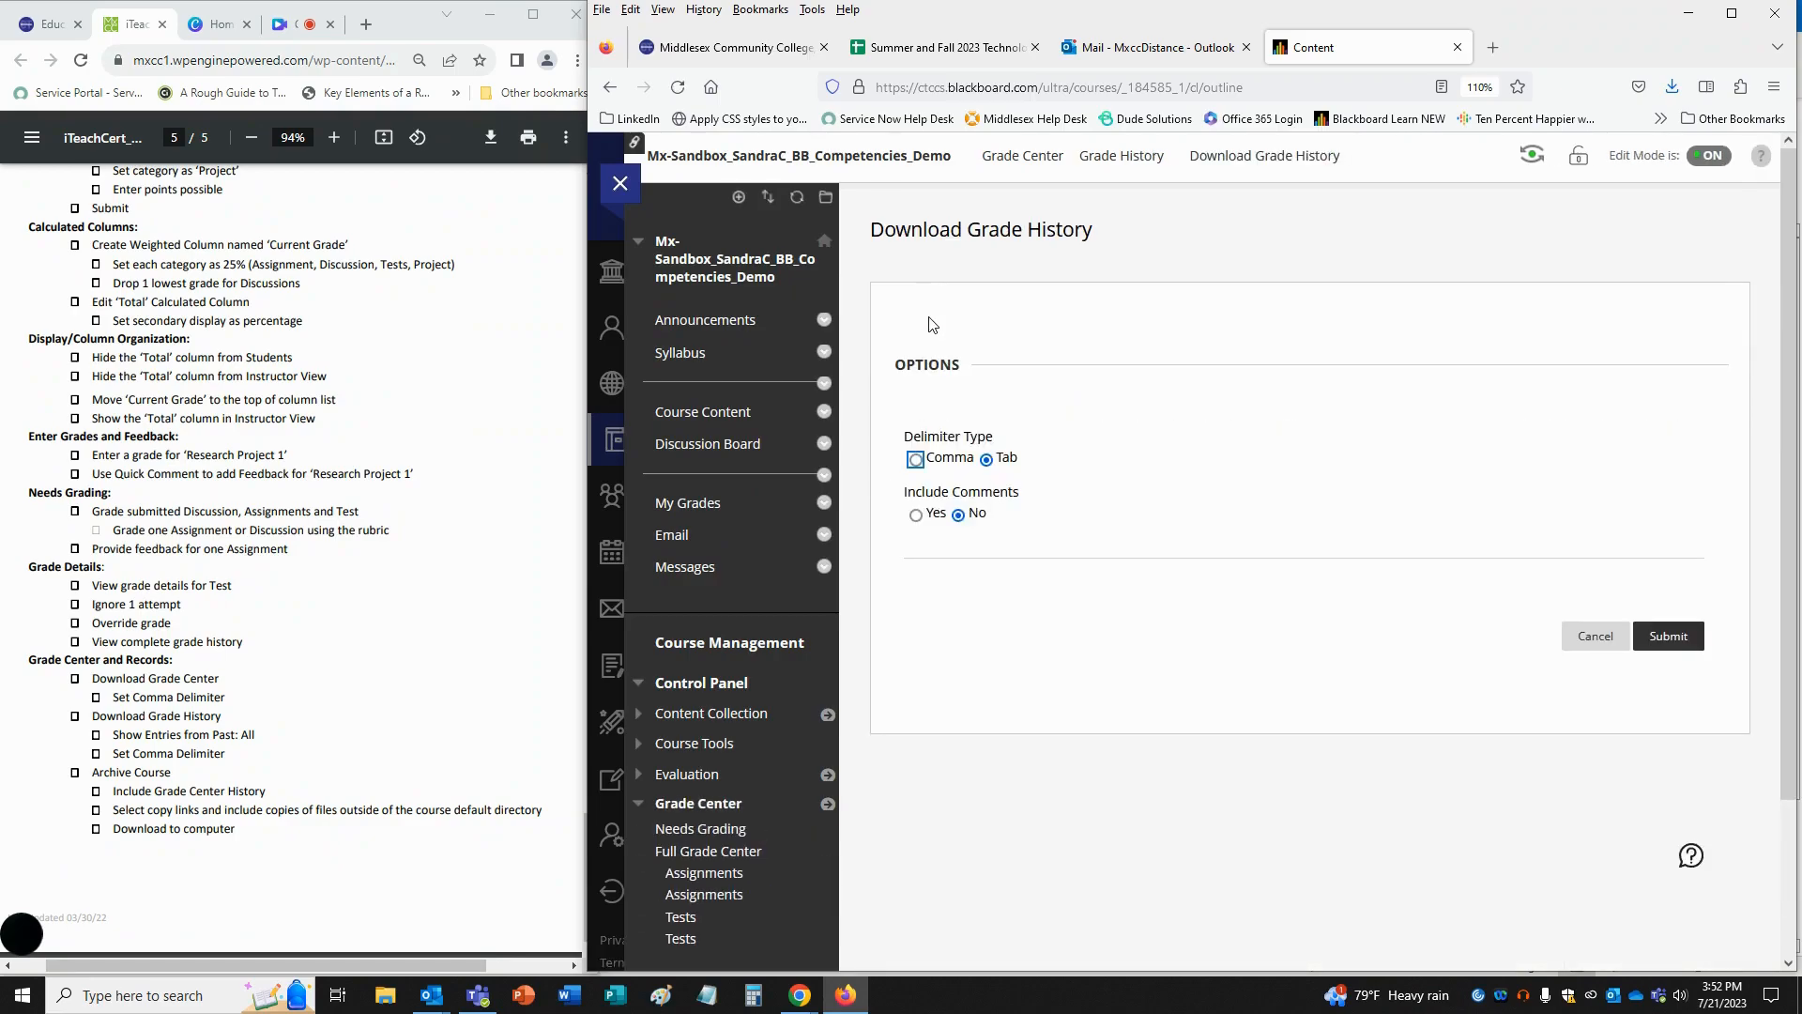
- Download the grade history with comma delimiters and comments included, saving the CSV file to the Desktop
click(916, 460)
click(916, 515)
click(1668, 637)
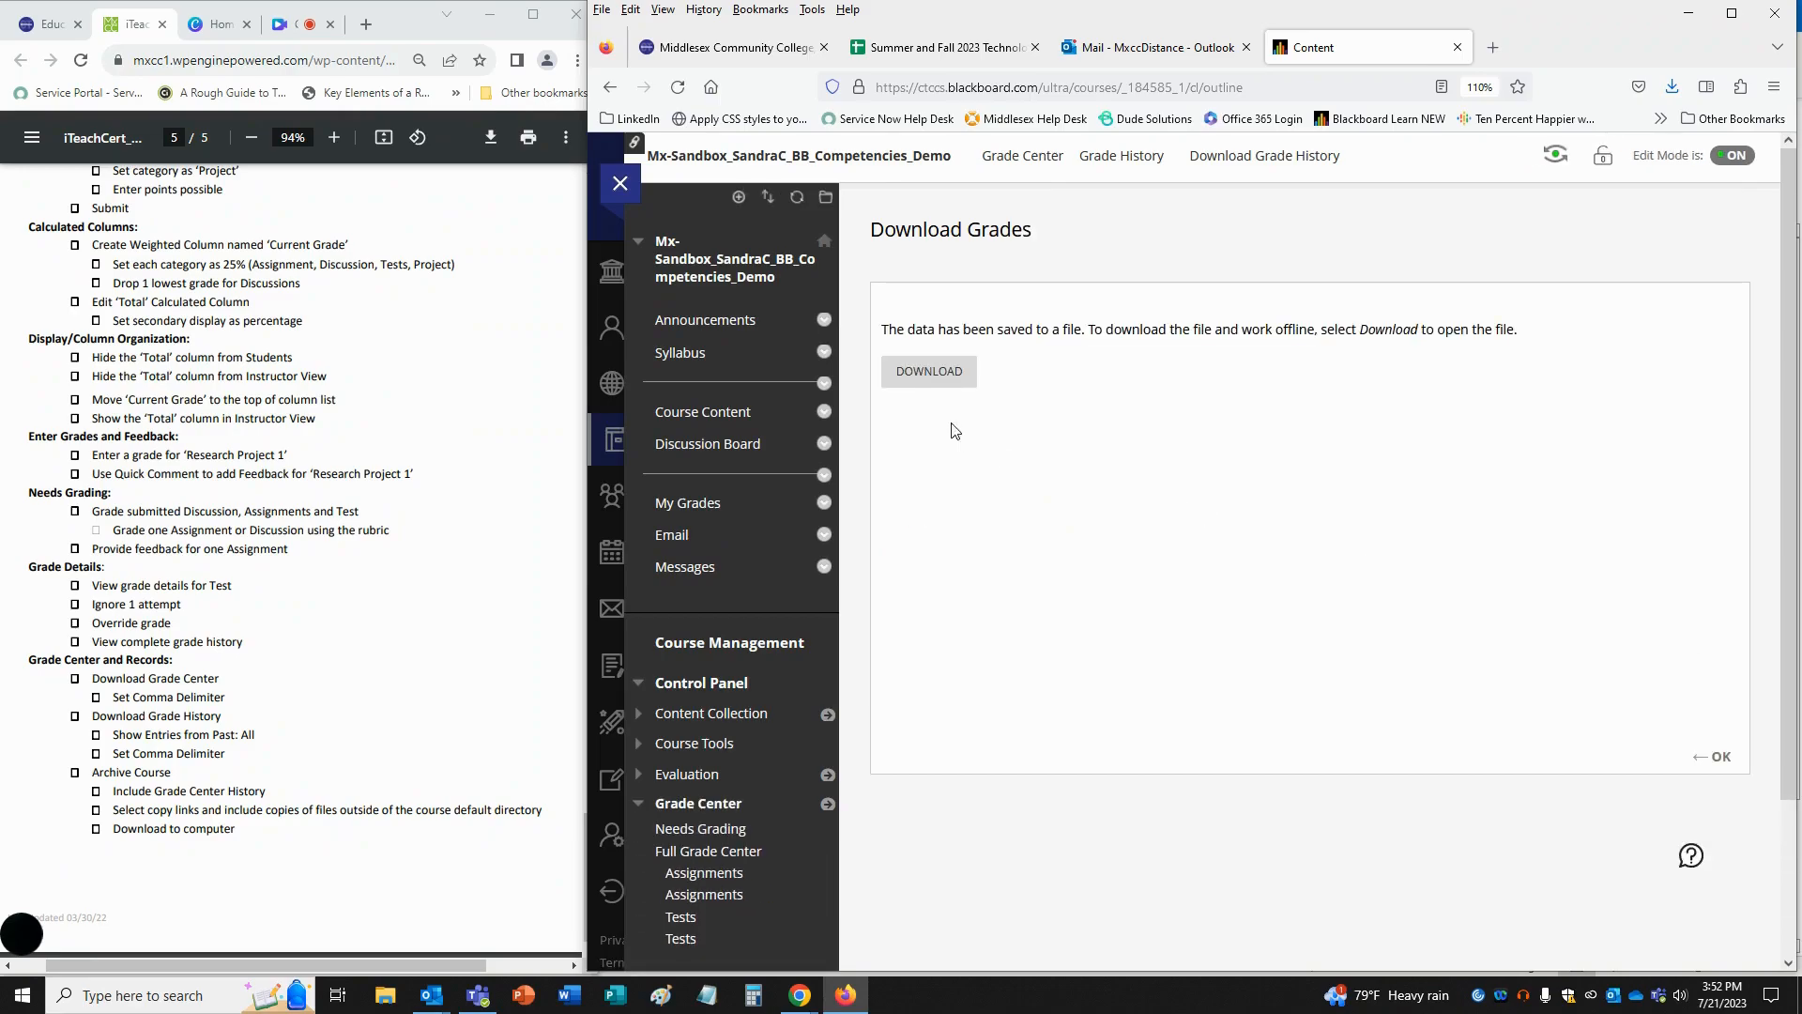
click(927, 376)
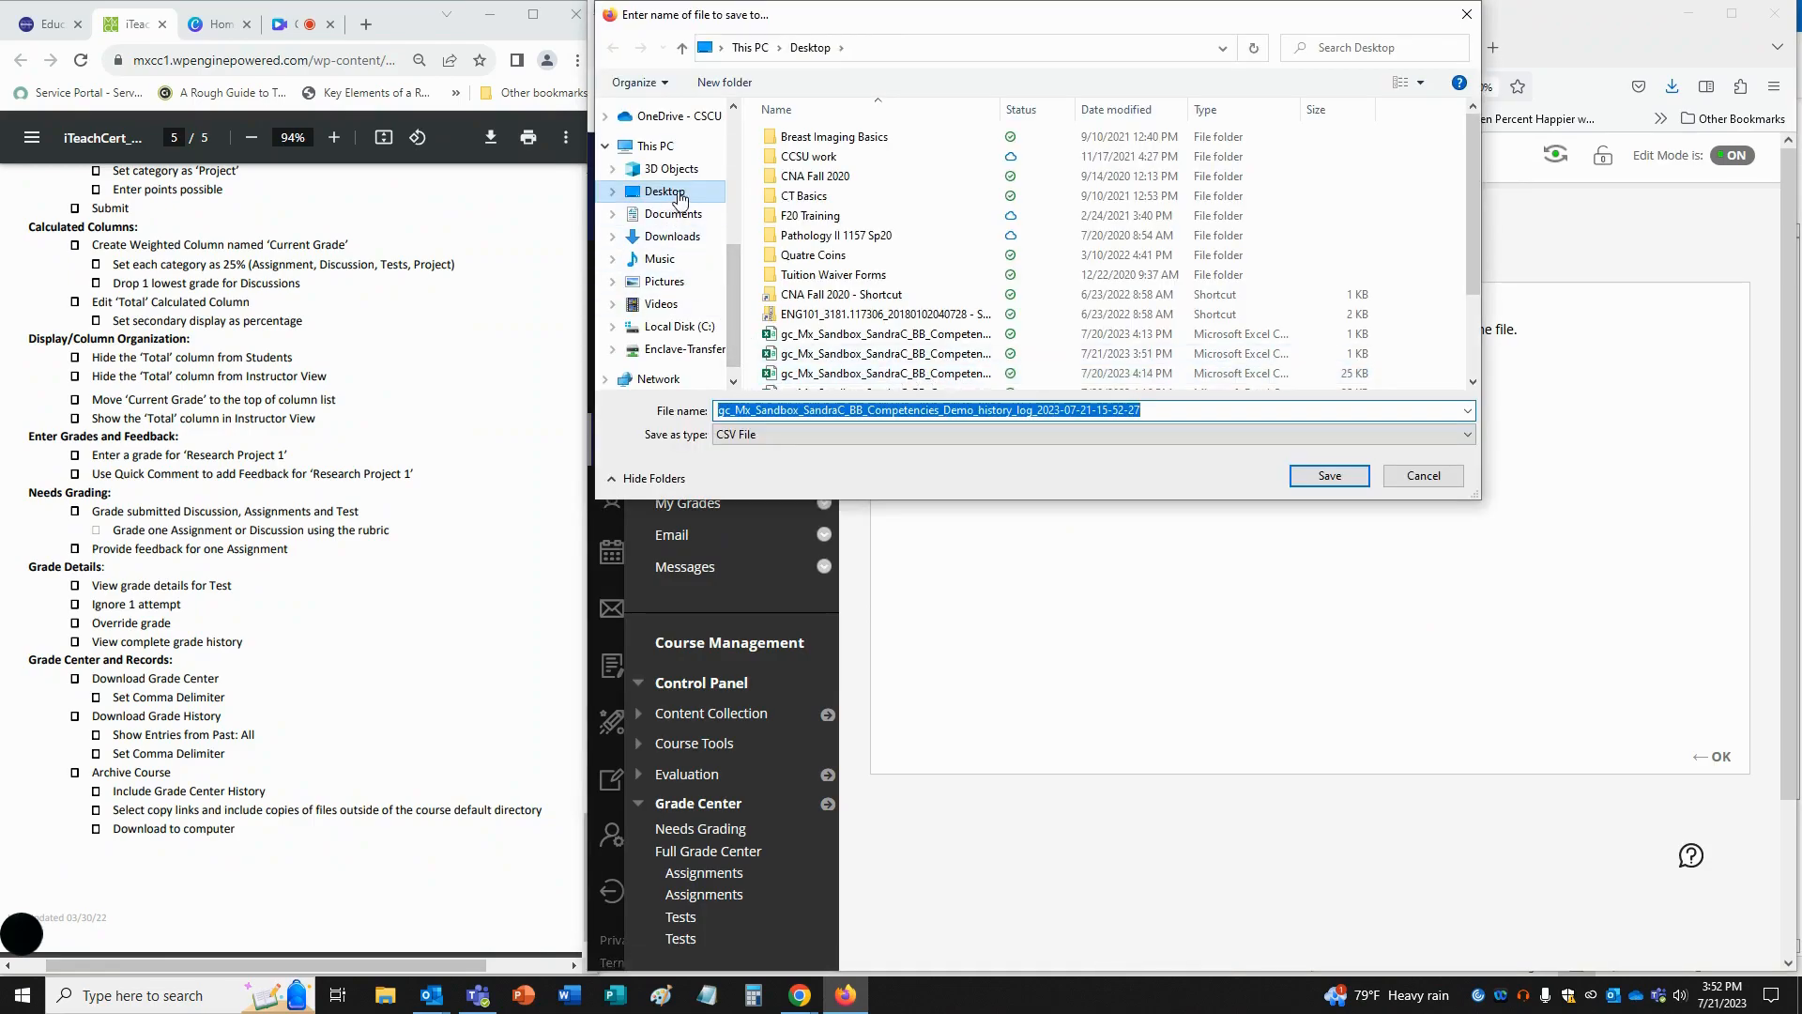
click(1325, 477)
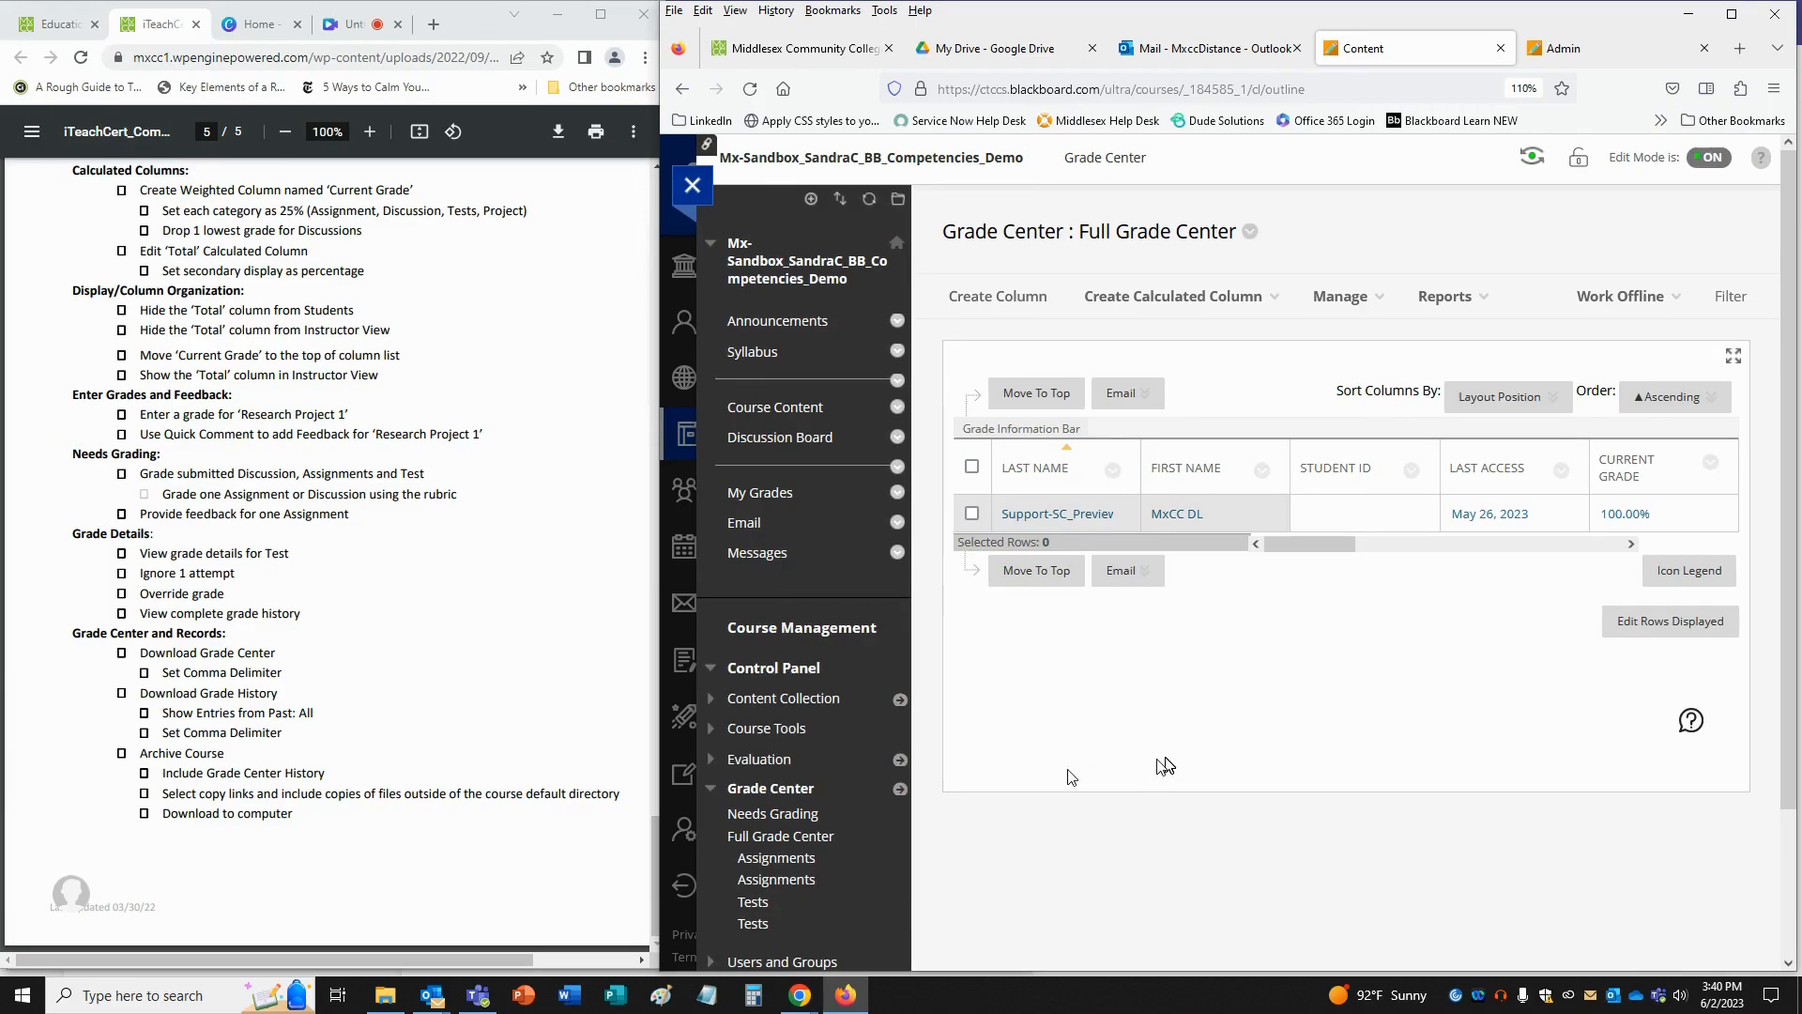
- Create an archive package of the course with Grade Center History included
click(711, 796)
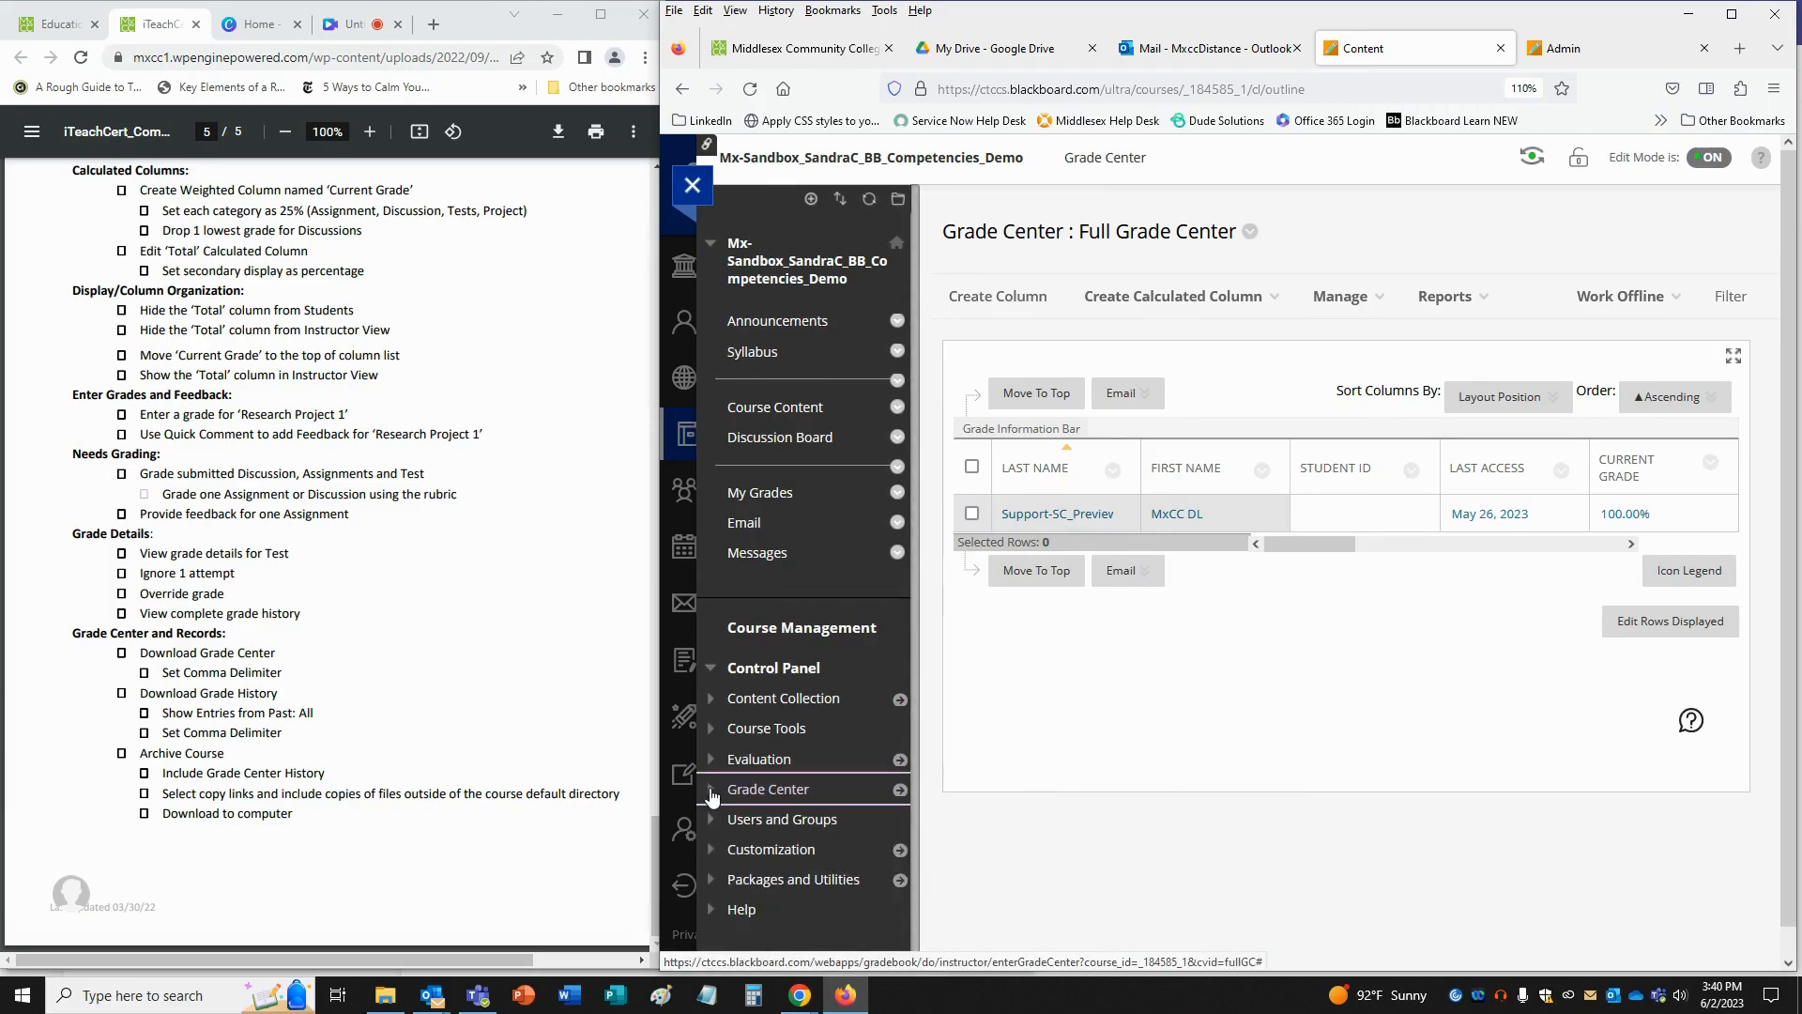
click(832, 882)
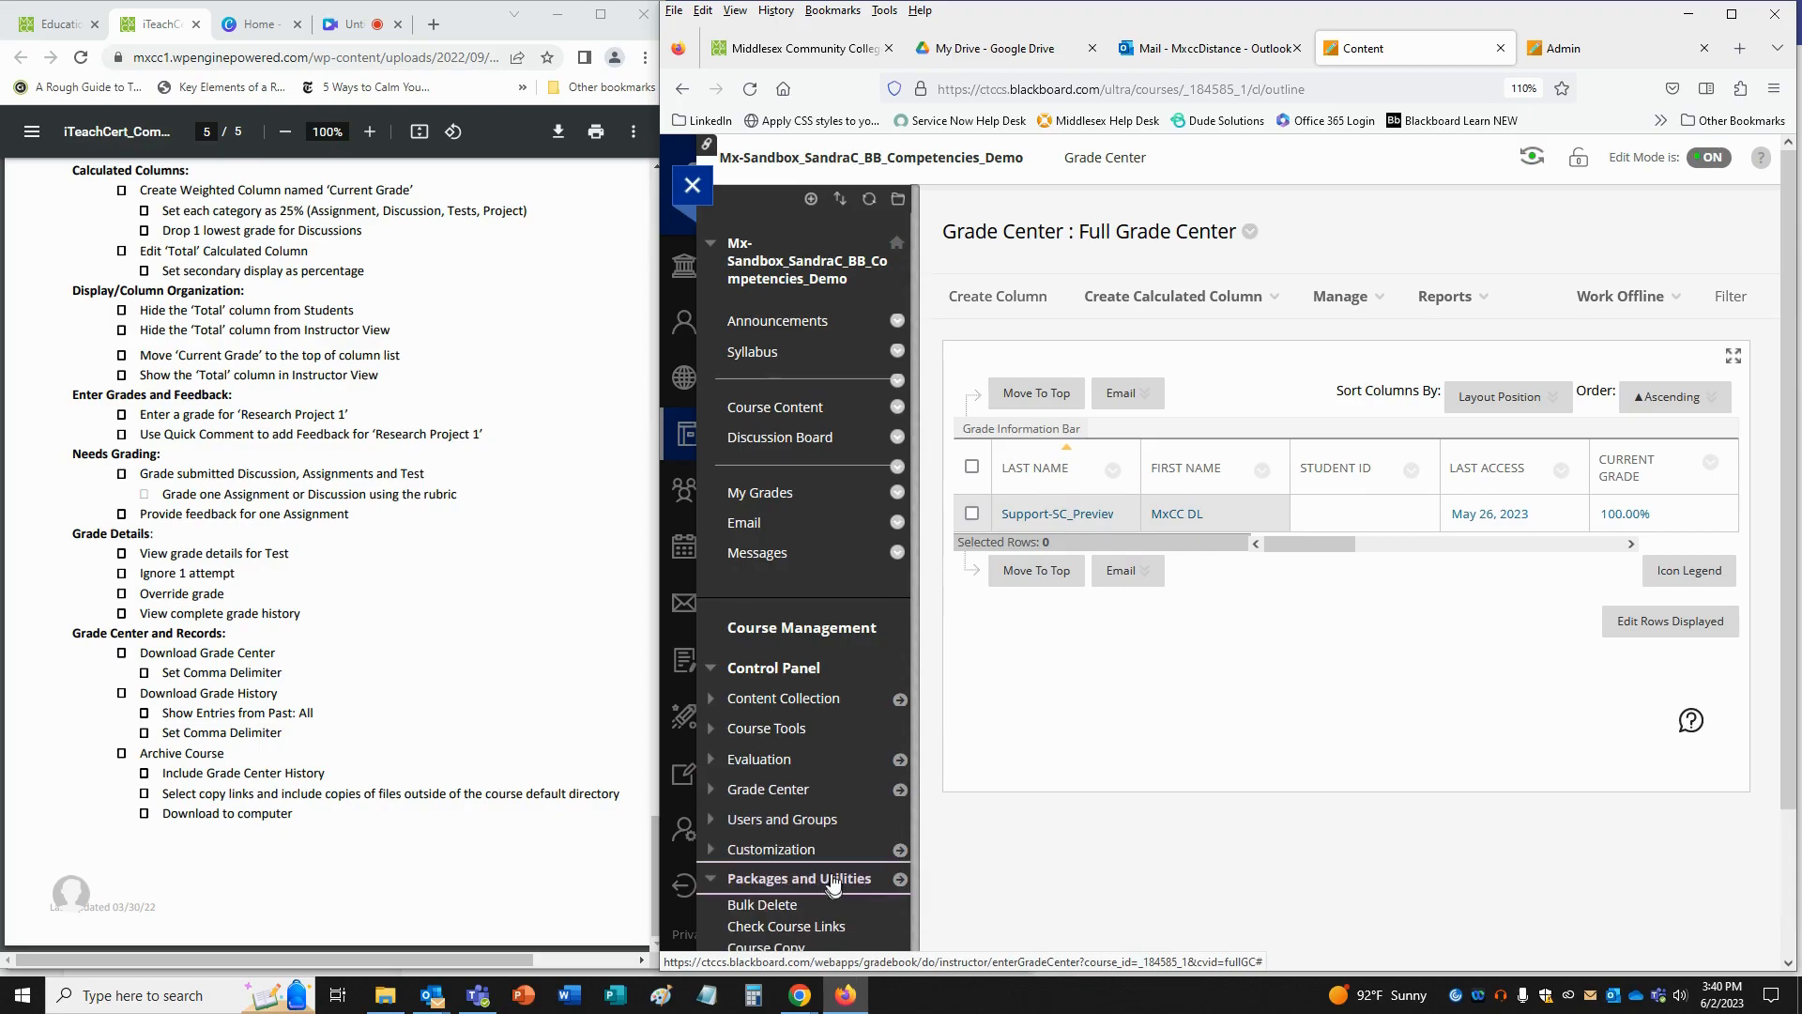
scroll(831, 883, down, 3)
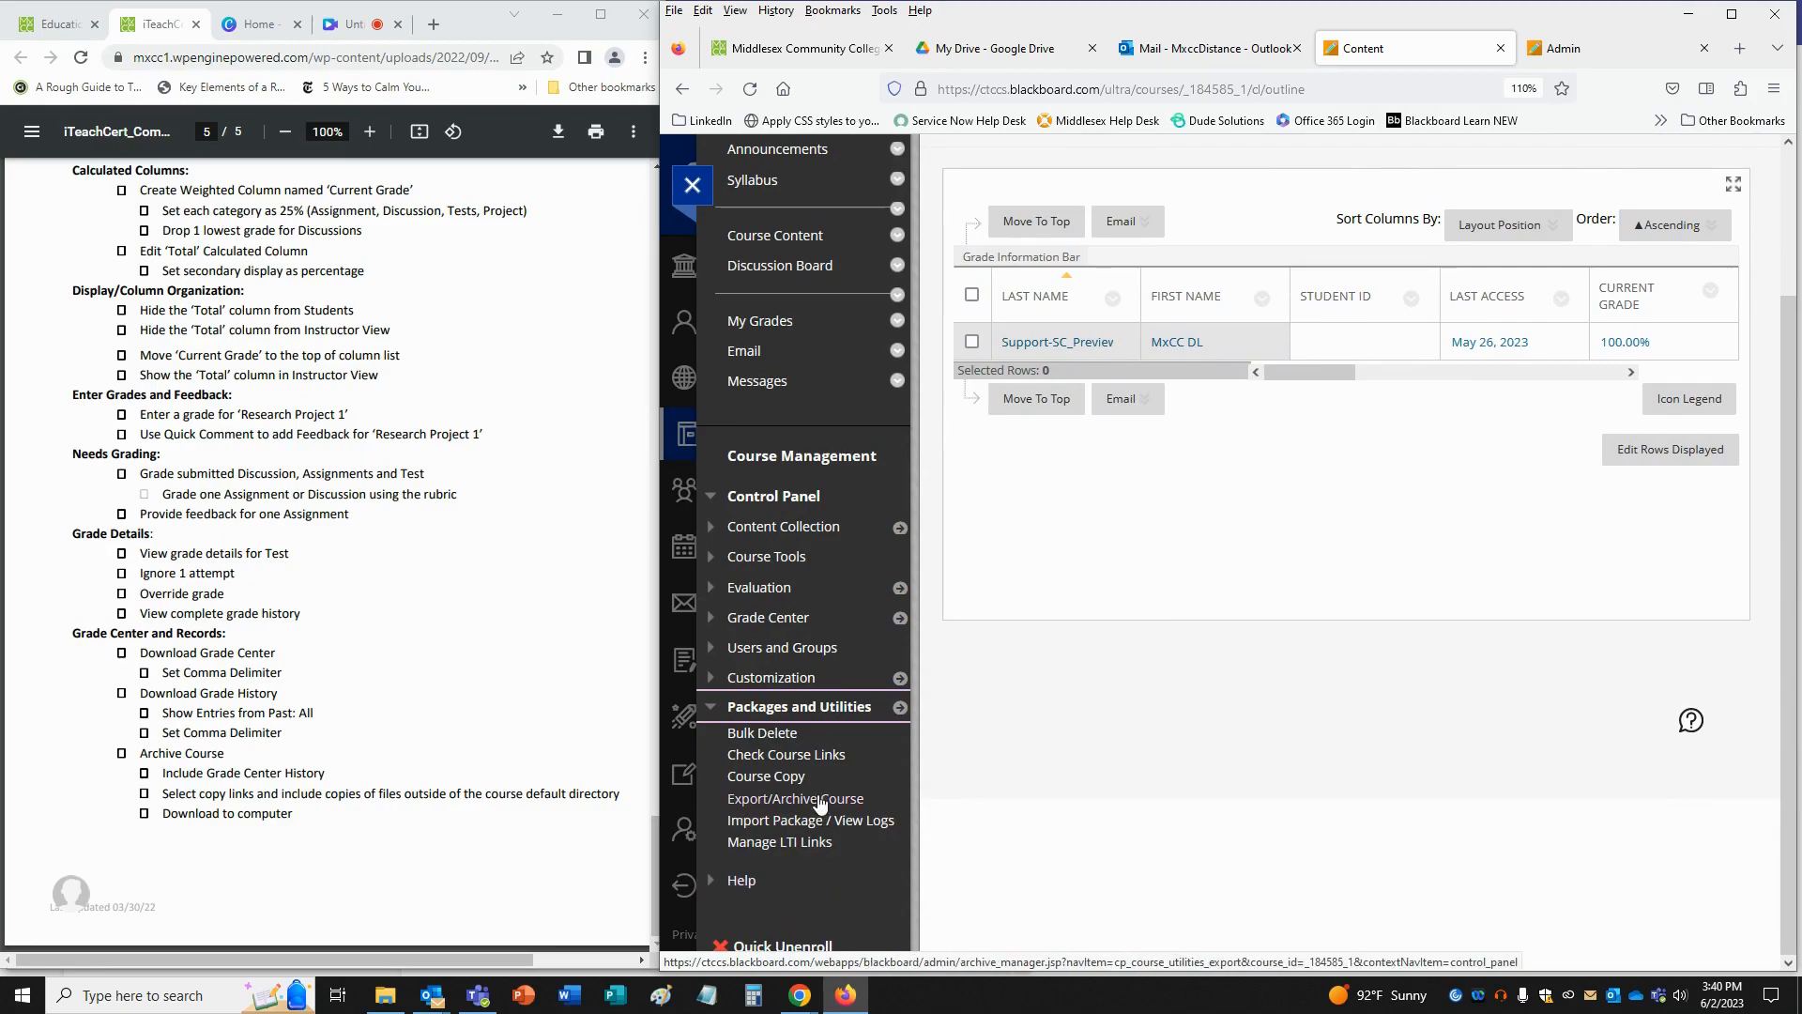
click(880, 805)
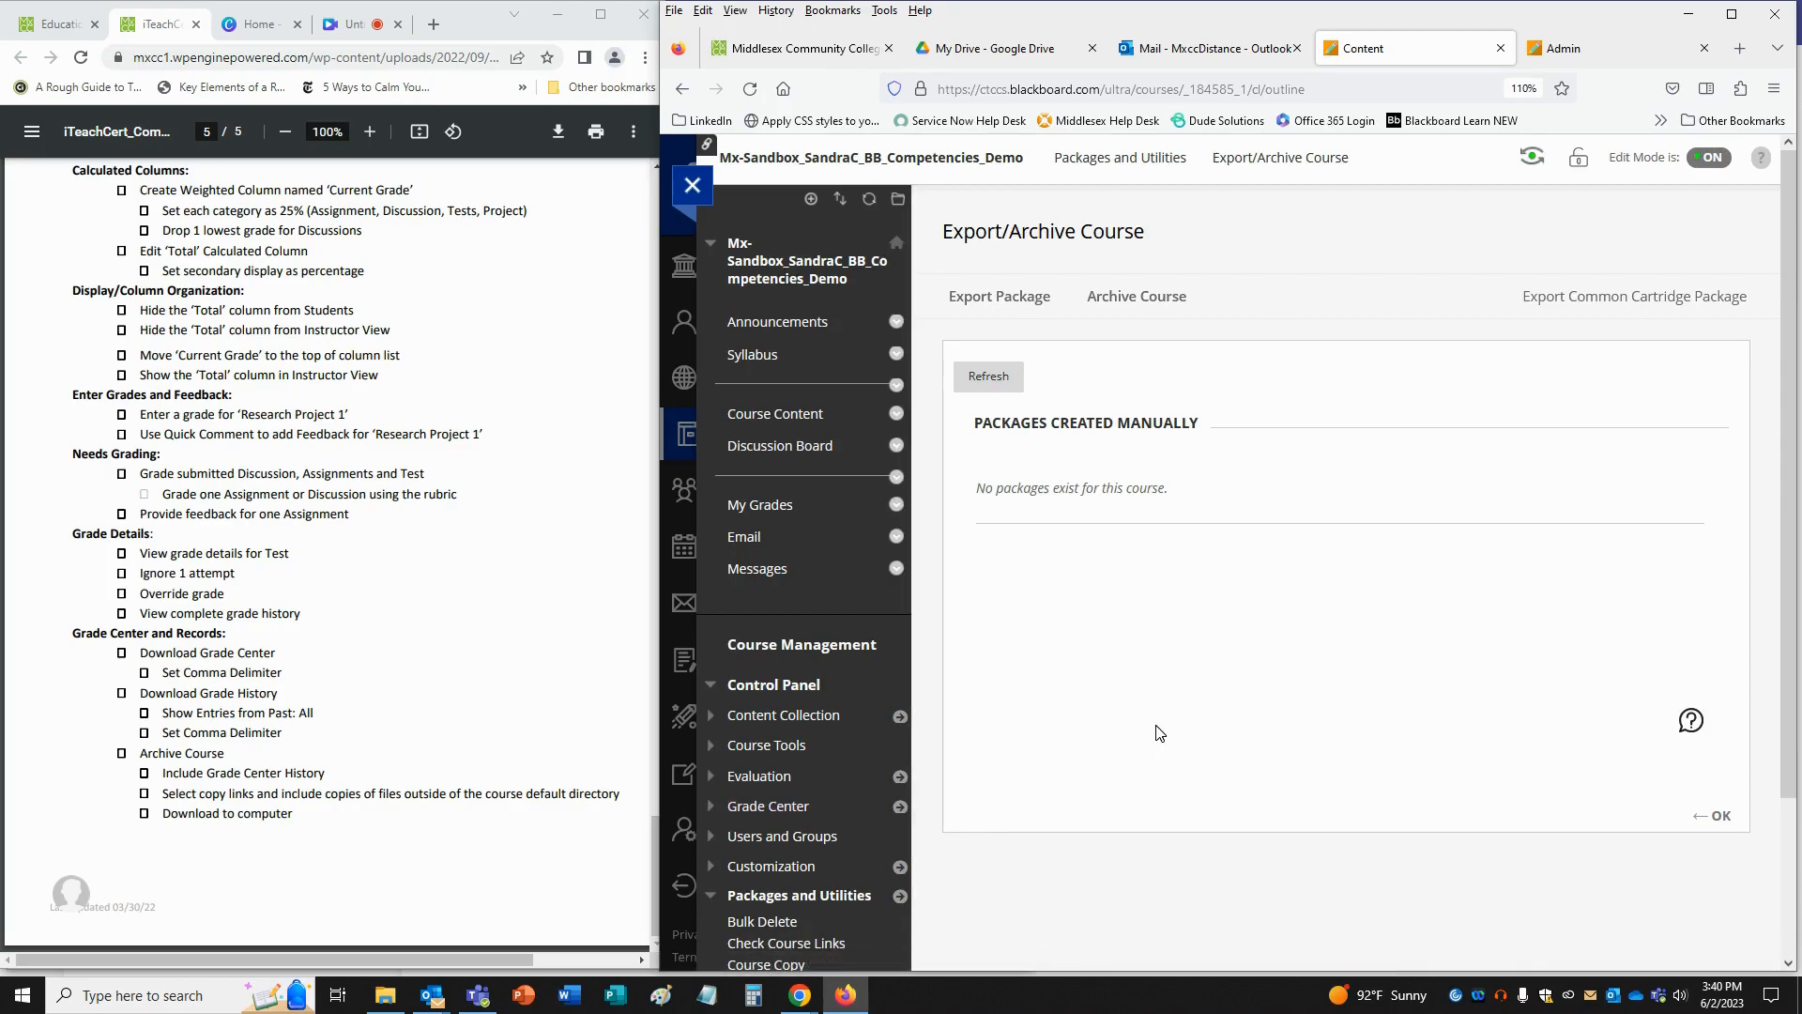
click(1159, 307)
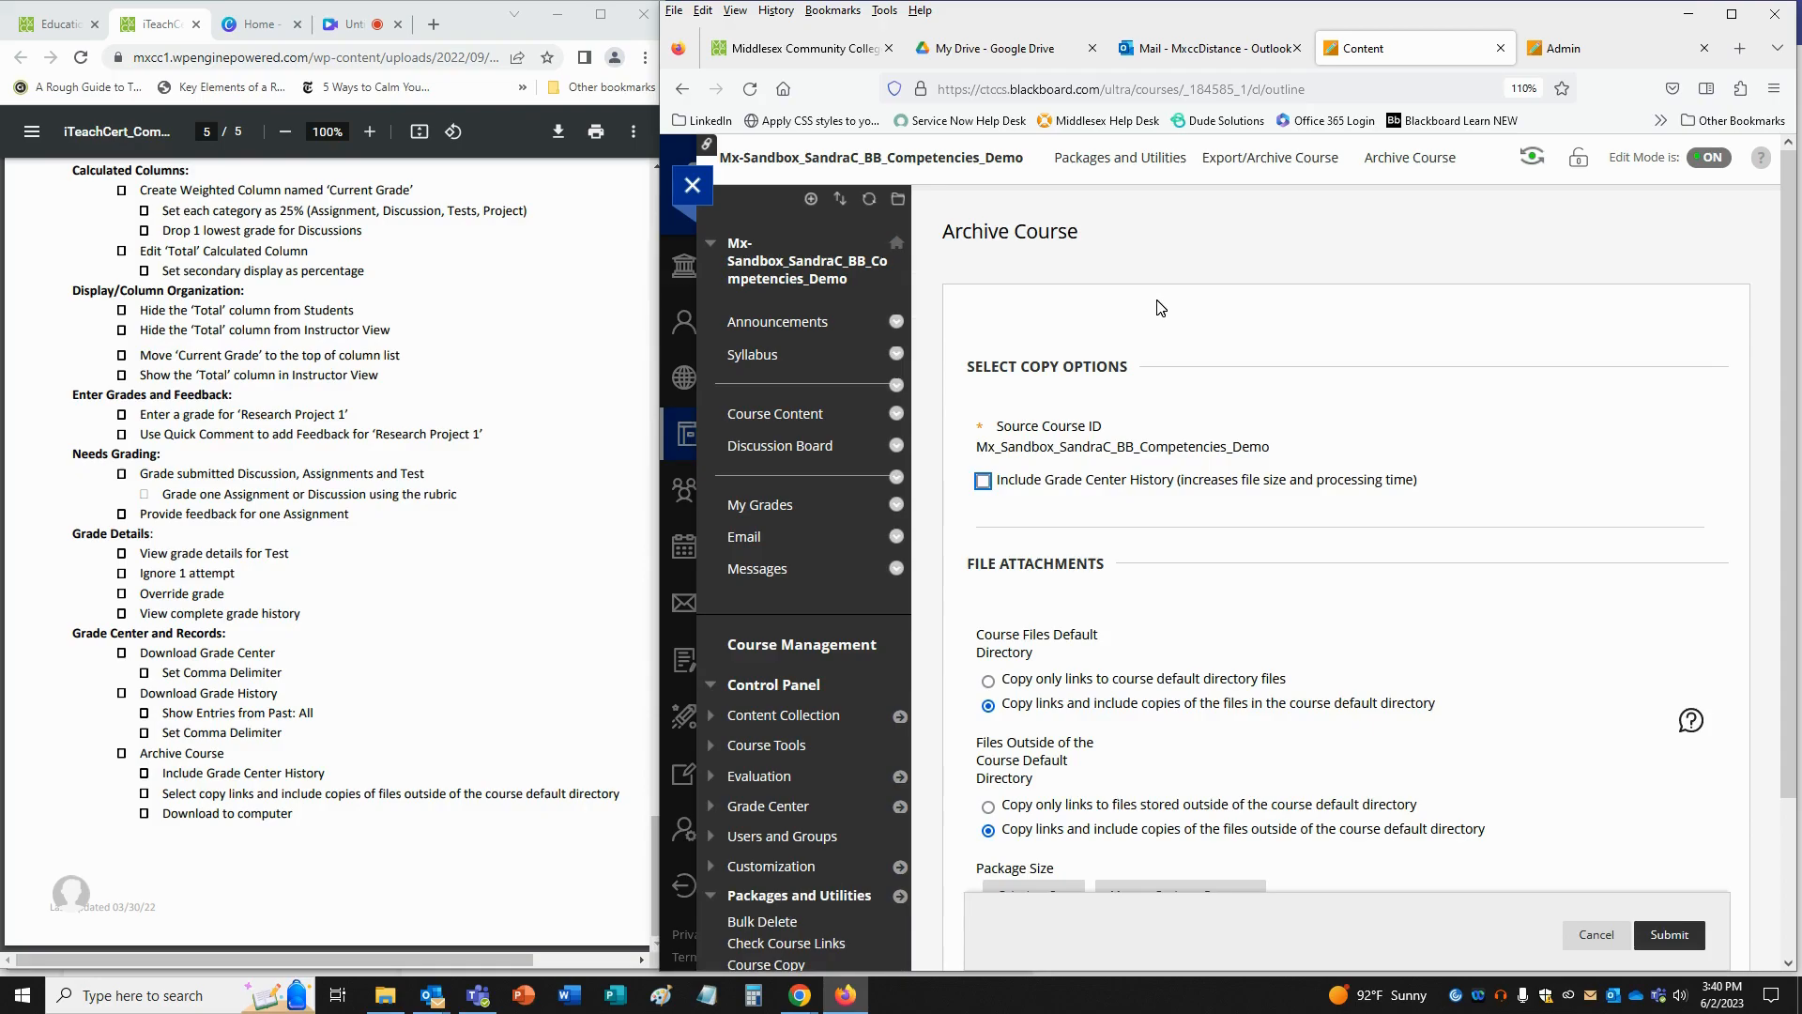
click(983, 483)
scroll(987, 488, down, 2)
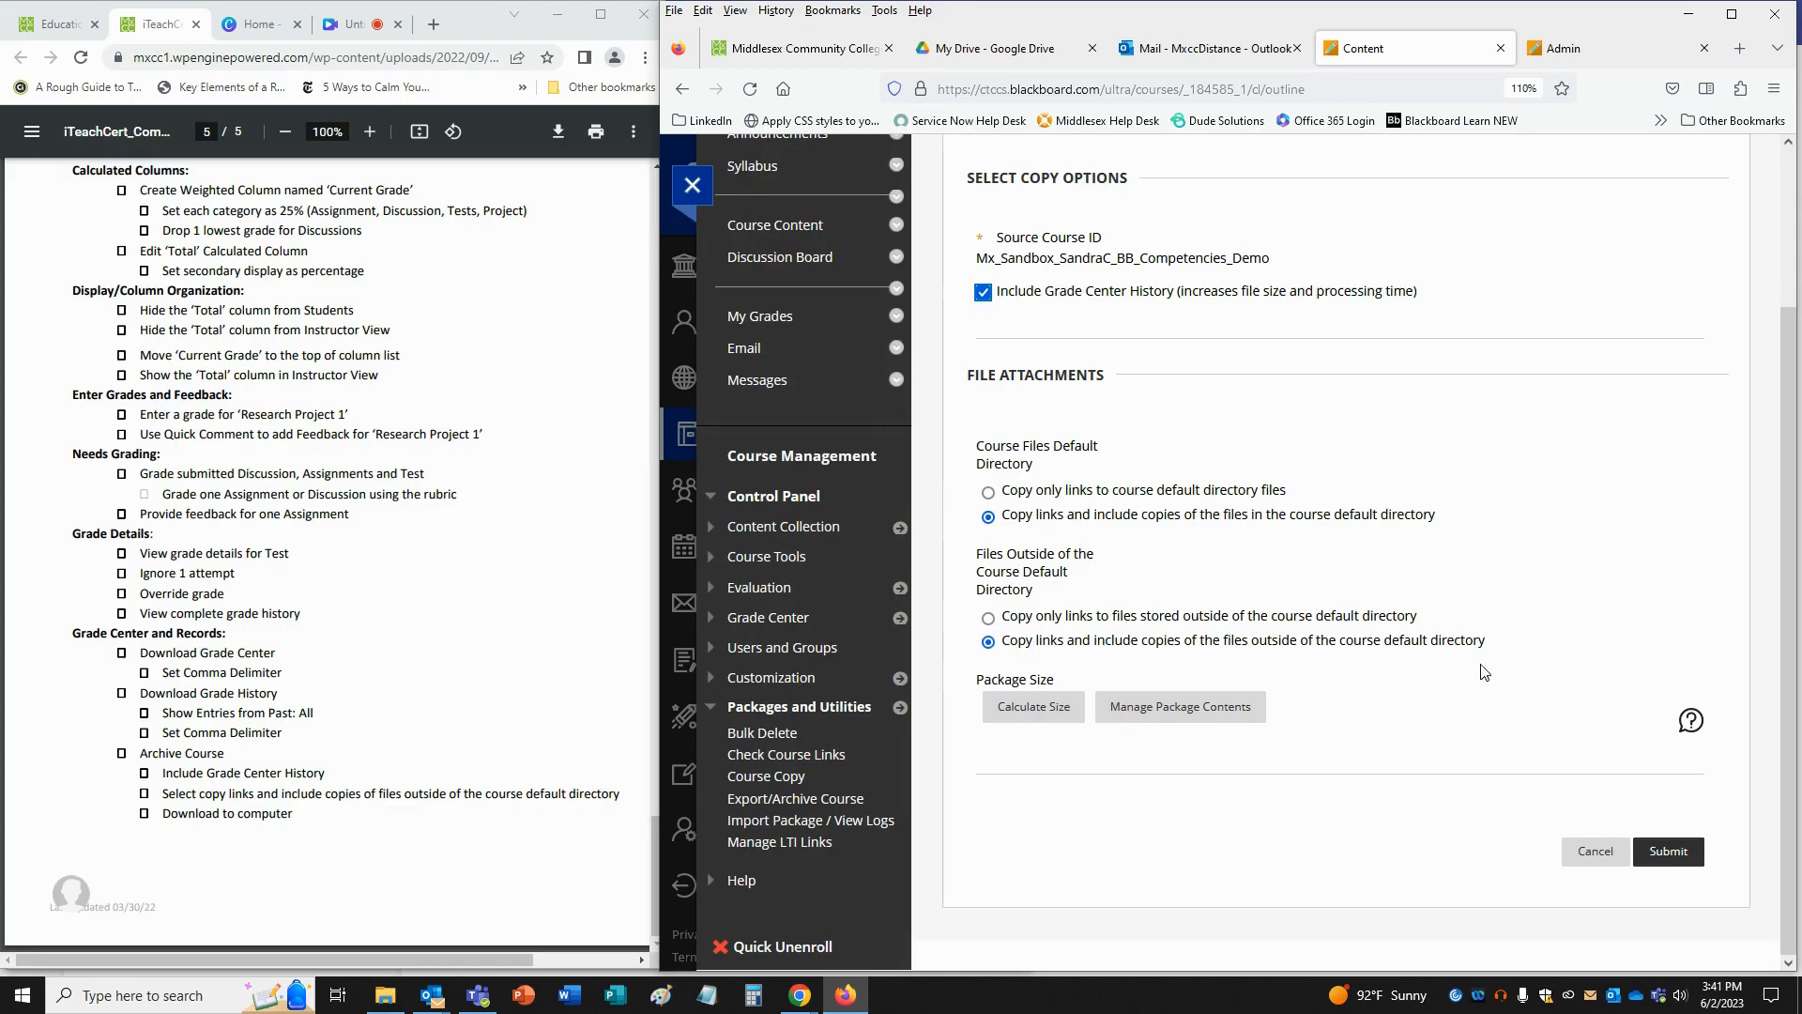
click(1671, 850)
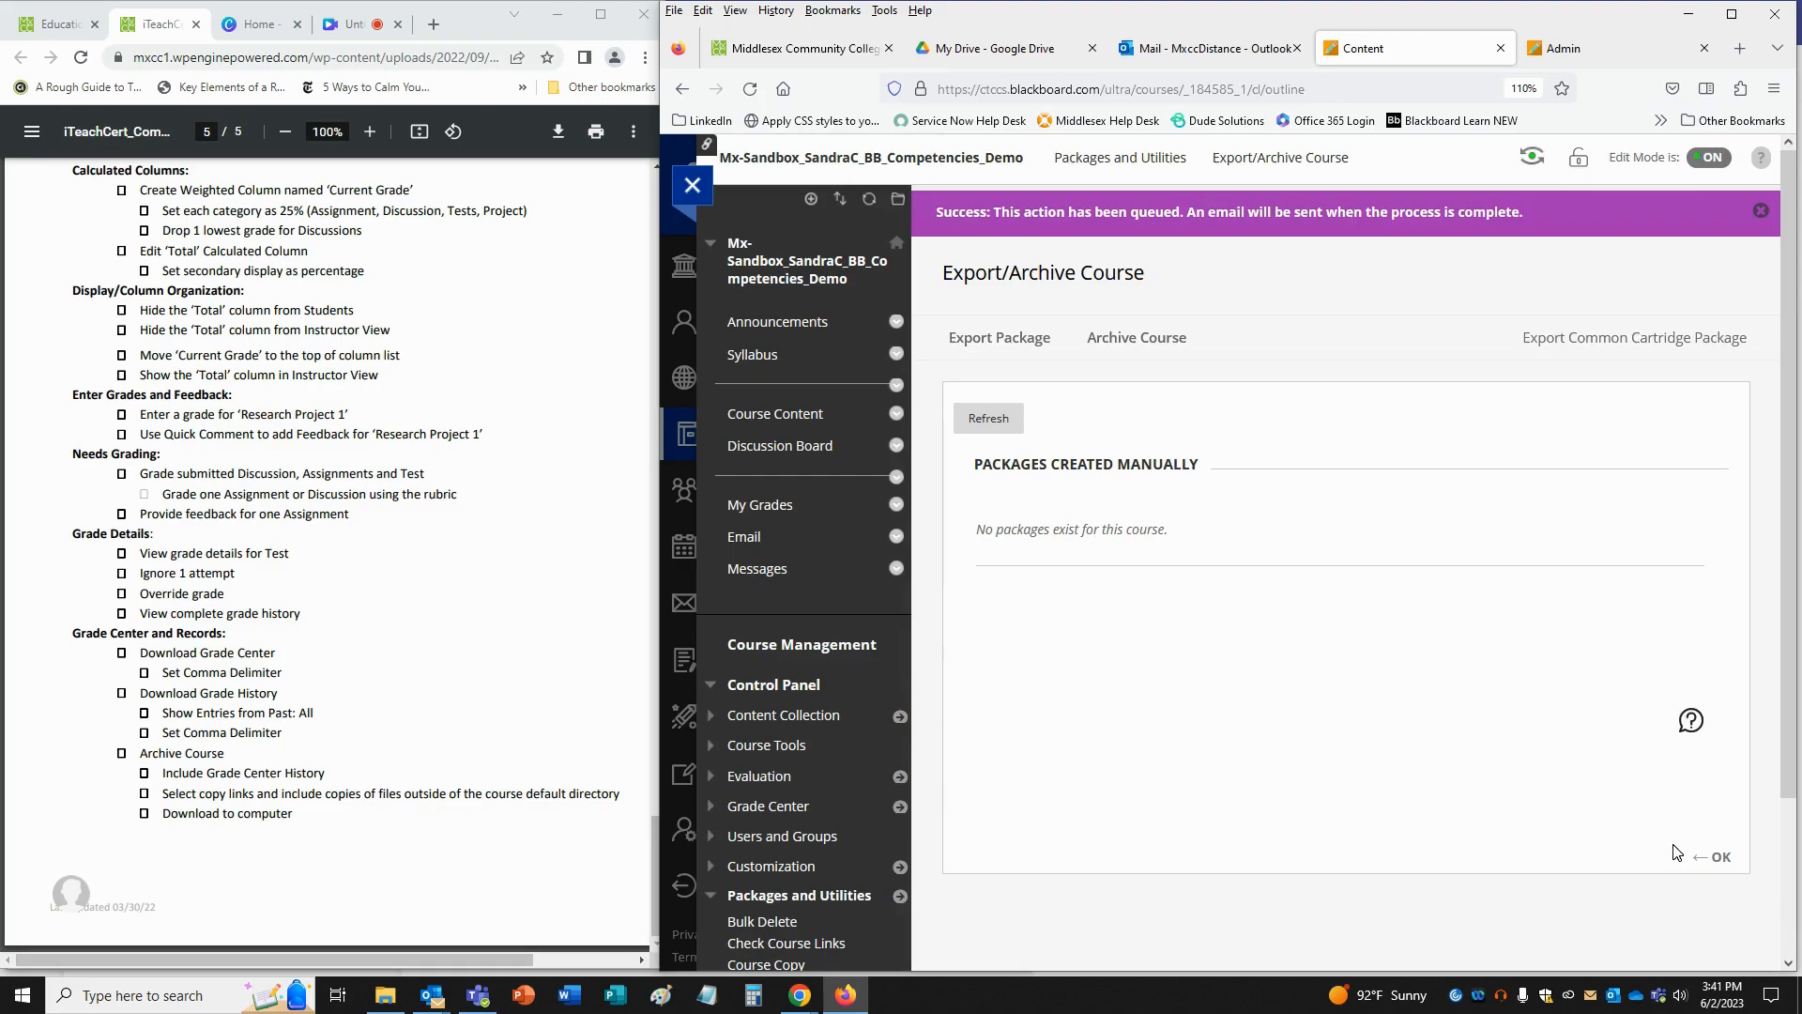
- Refresh the list of course packages and save the new archive zip file to the Desktop
click(985, 417)
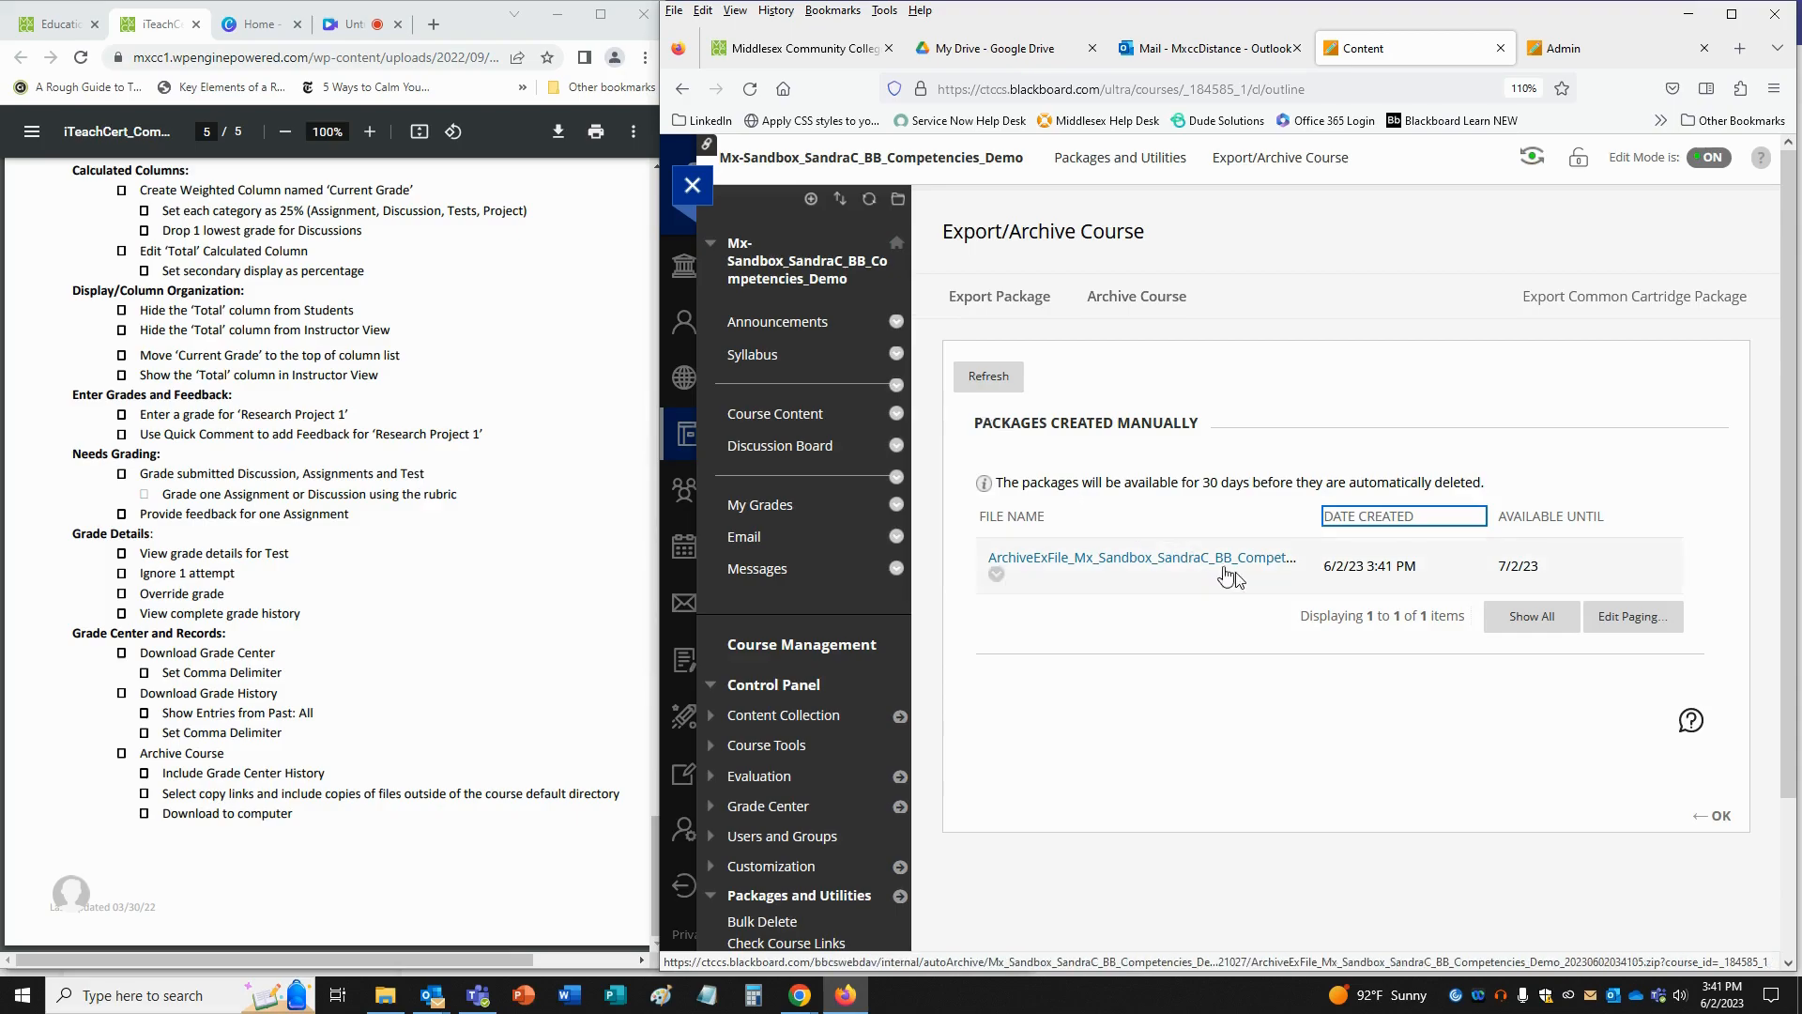
click(997, 573)
click(1022, 642)
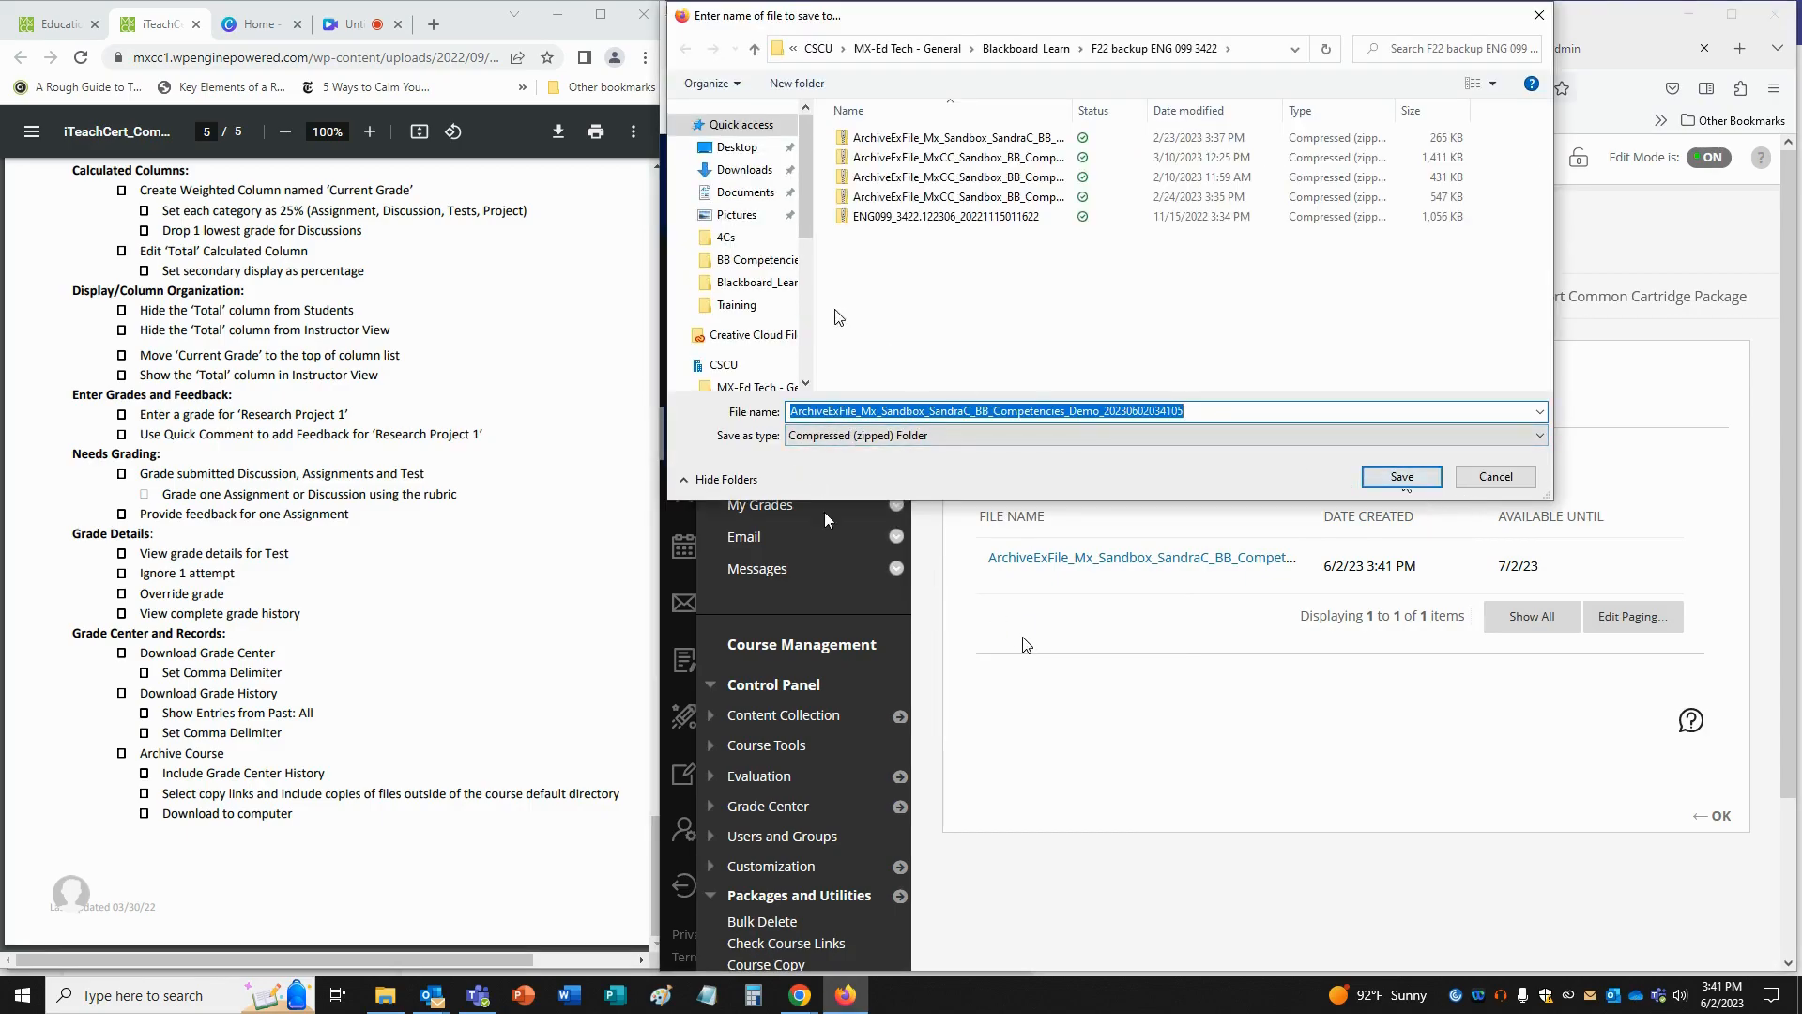
click(736, 148)
click(1408, 476)
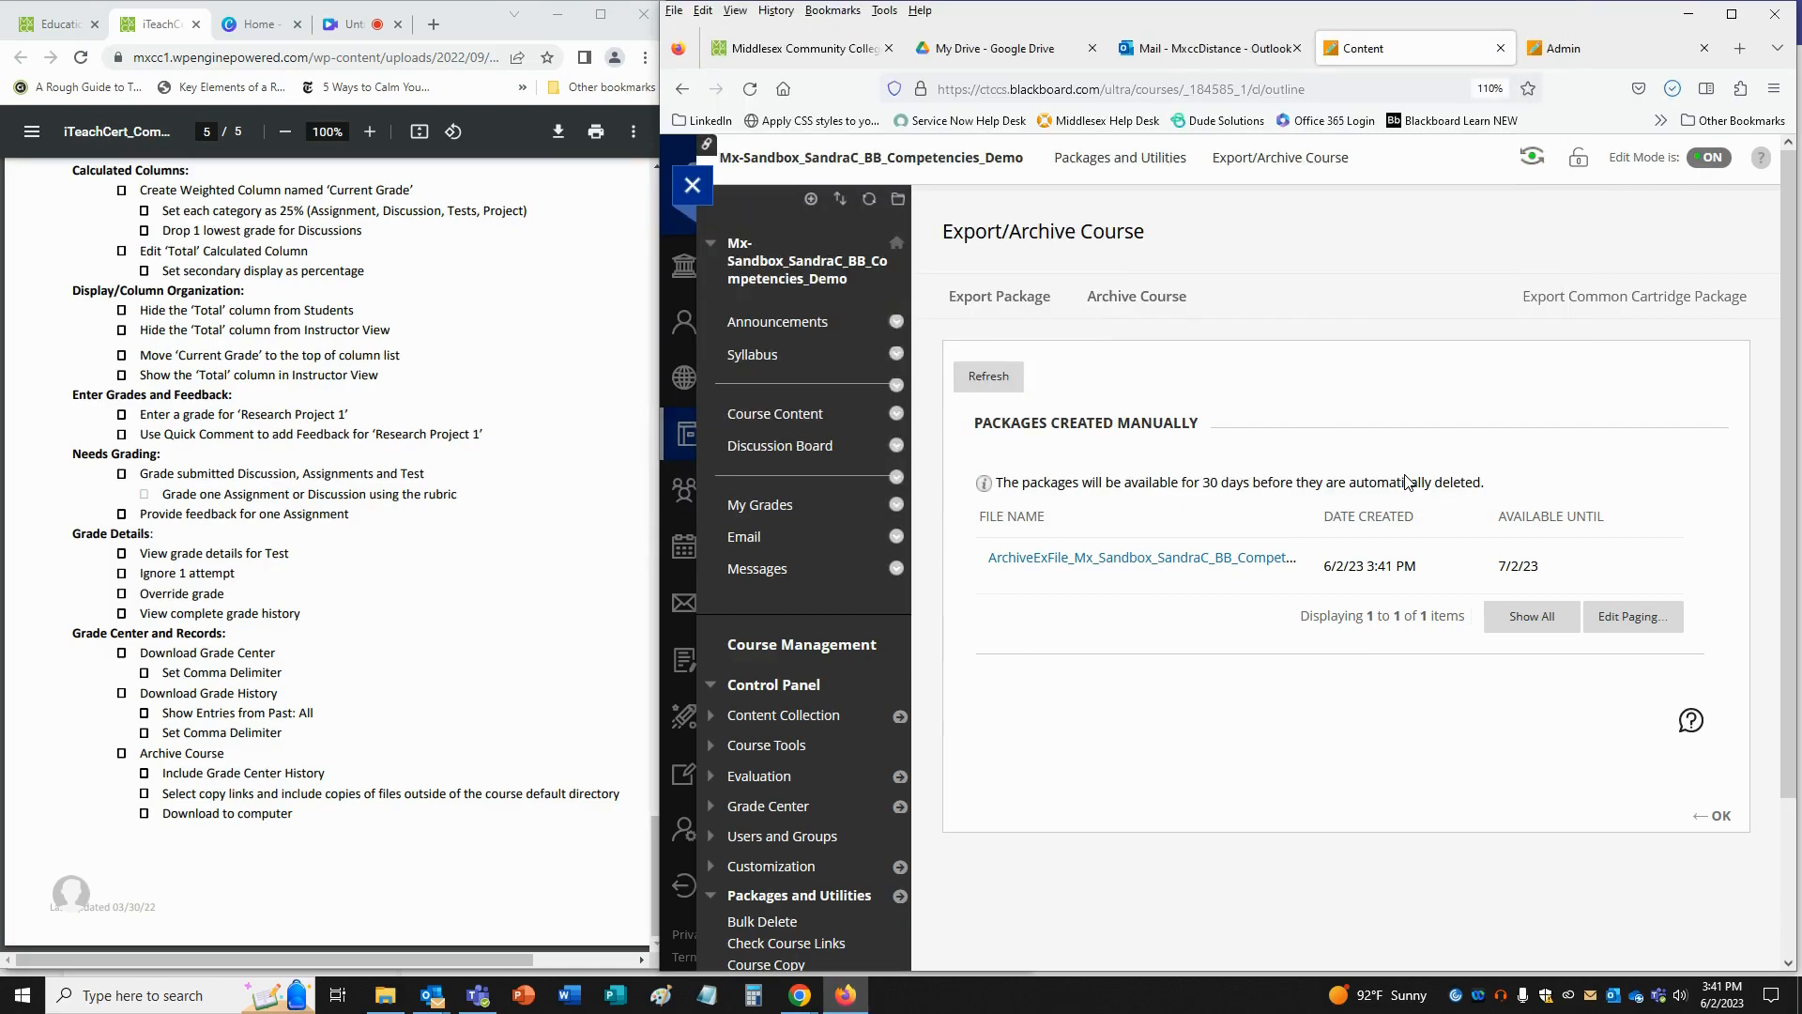